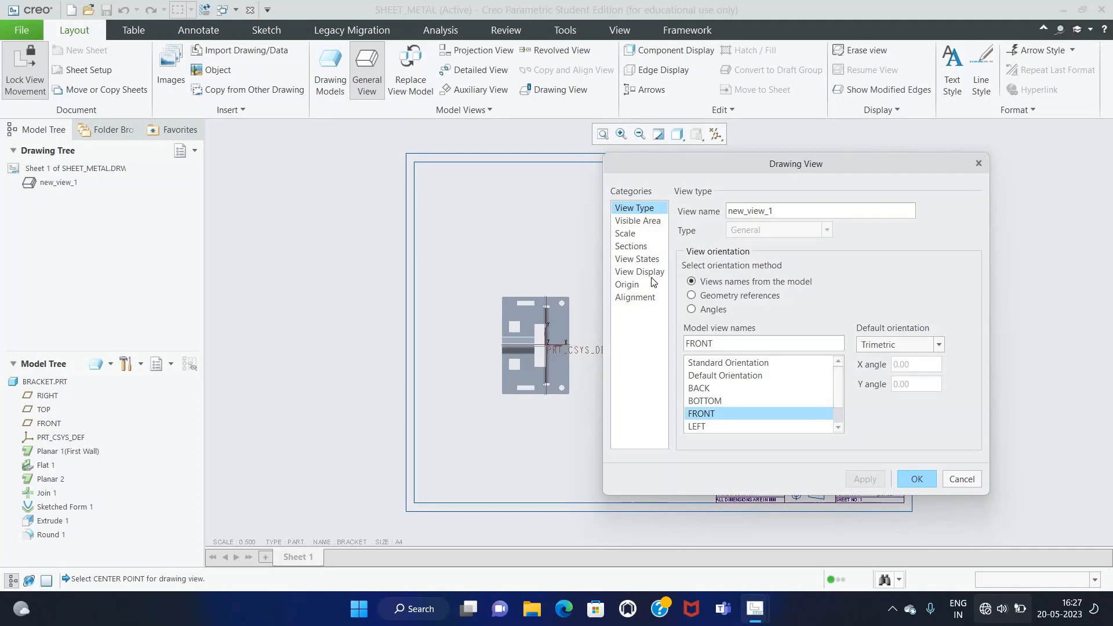
Step: Set the front view's display style to No Hidden with Very High HLR edge display quality and accept the view
{"action": "left_click", "coordinate": [643, 272]}
{"action": "left_click", "coordinate": [782, 226]}
{"action": "left_click", "coordinate": [770, 288]}
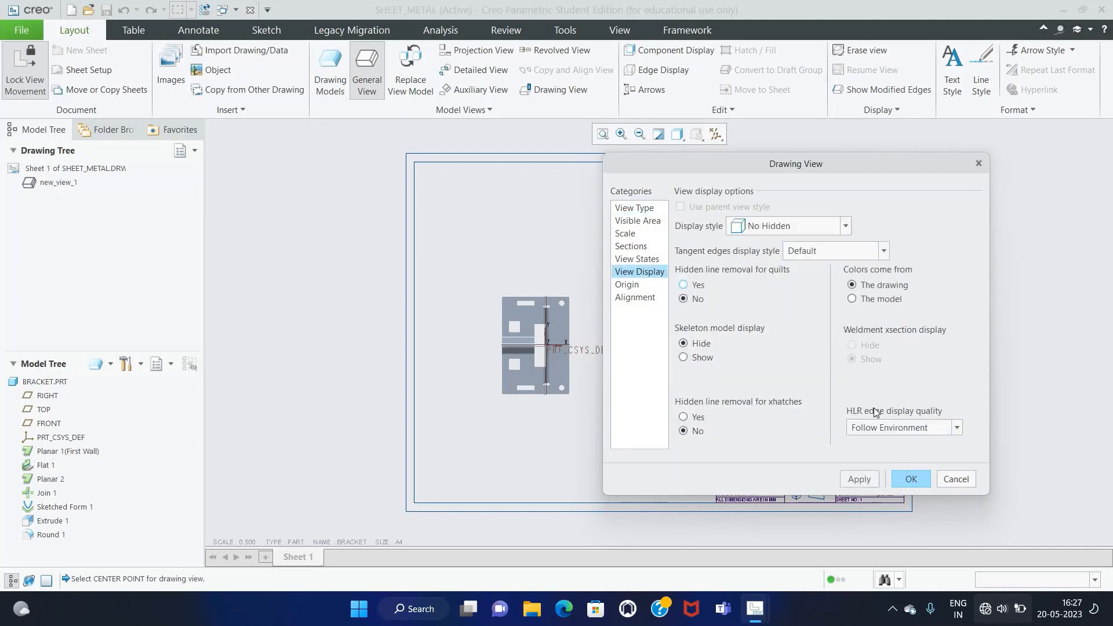
{"action": "left_click", "coordinate": [881, 427]}
{"action": "left_click", "coordinate": [871, 495]}
{"action": "left_click", "coordinate": [860, 479]}
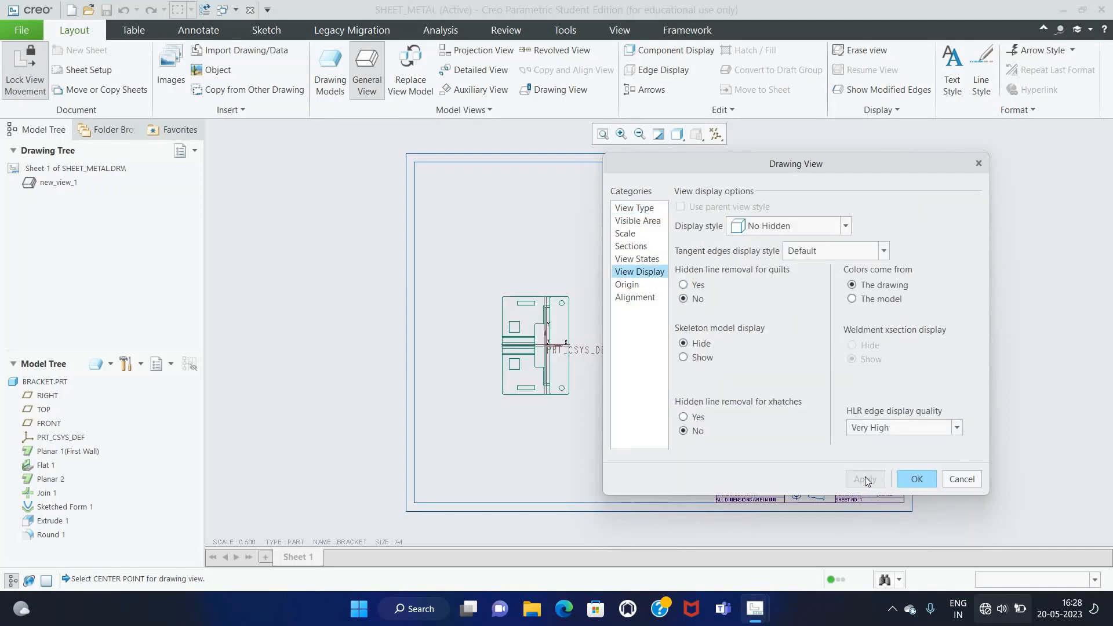
{"action": "left_click", "coordinate": [913, 483]}
Step: Hide all axes, points, coordinate systems and planes, and set the sheet scale to 0.6
{"action": "left_click", "coordinate": [718, 137]}
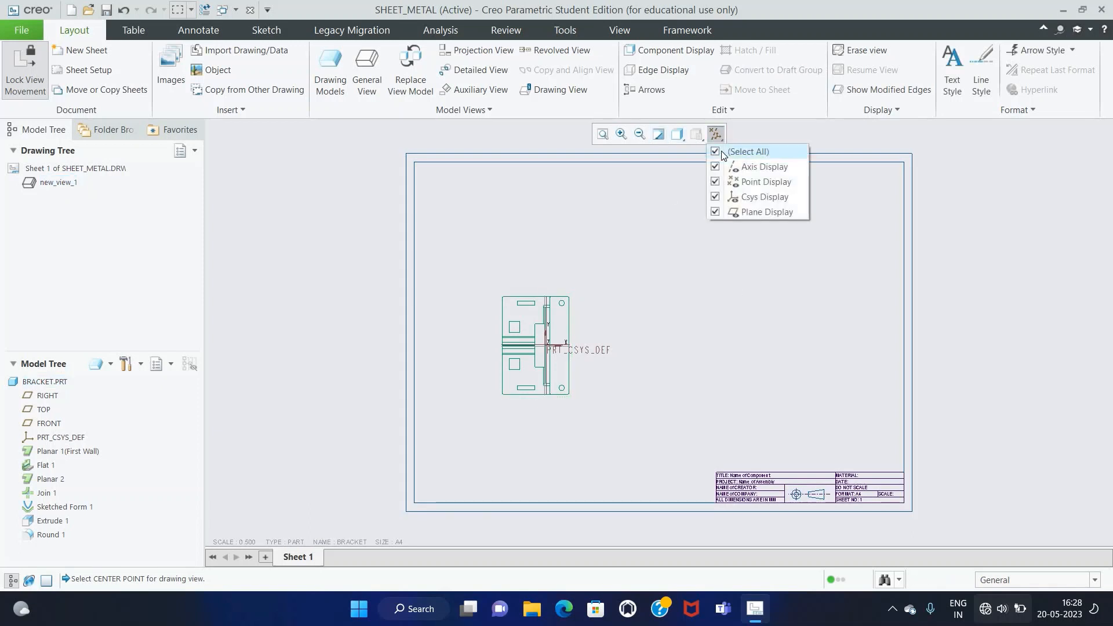
{"action": "left_click", "coordinate": [724, 154]}
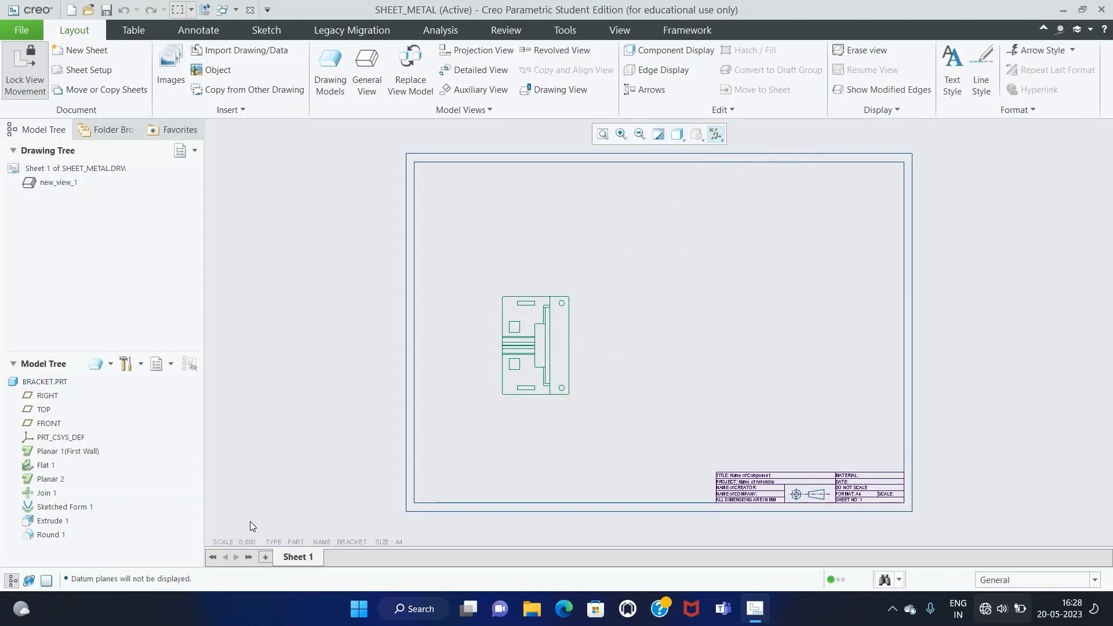
{"action": "double_click", "coordinate": [249, 542]}
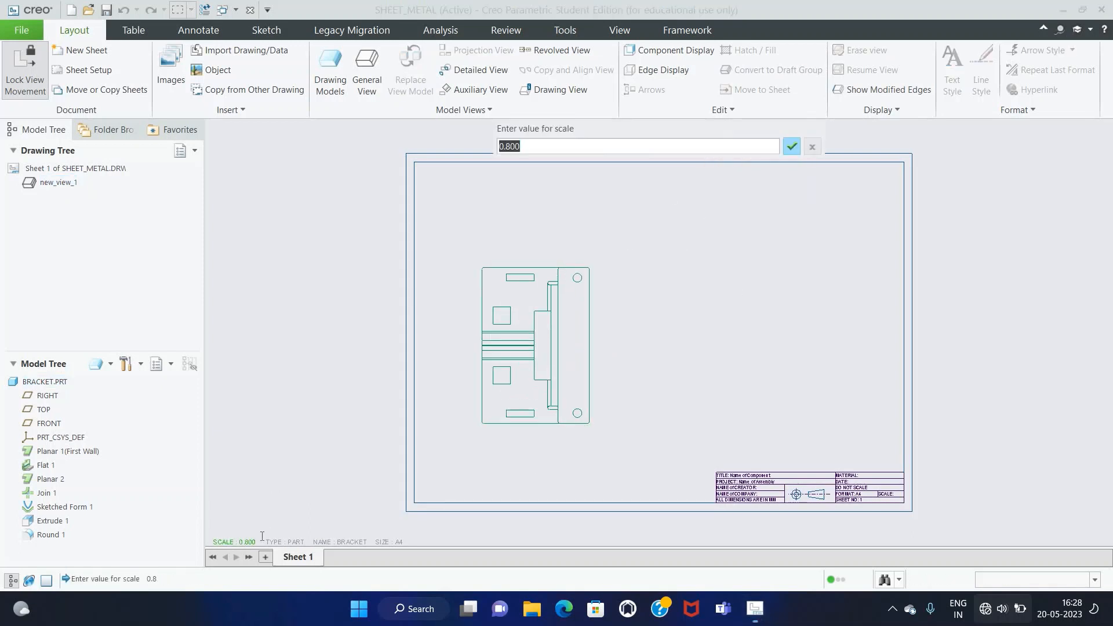
{"action": "type", "text": "0"}
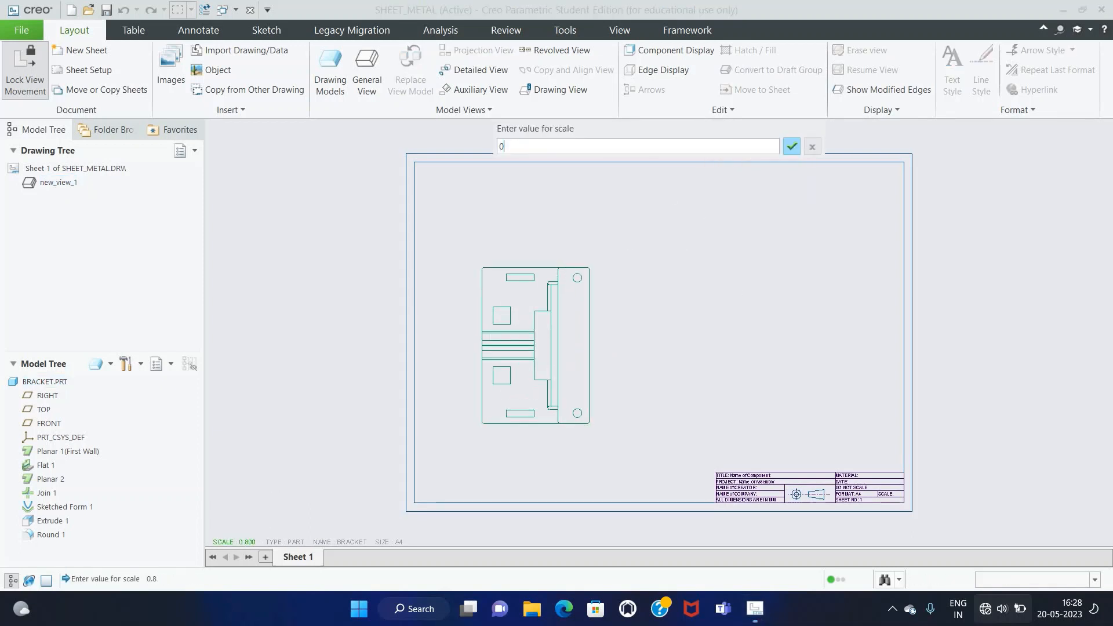
{"action": "type", "text": ".6"}
{"action": "key", "text": "Return"}
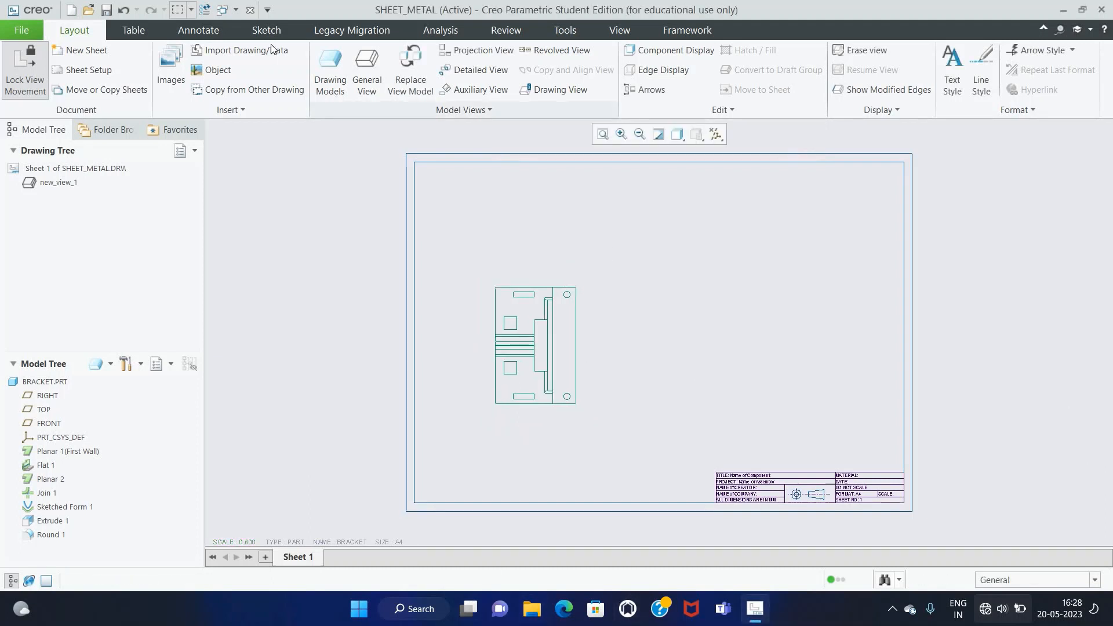
Step: Preview the model dimensions available for the flat flange and the second planar wall with Show Model Annotations
{"action": "left_click", "coordinate": [198, 30]}
{"action": "left_click", "coordinate": [216, 70]}
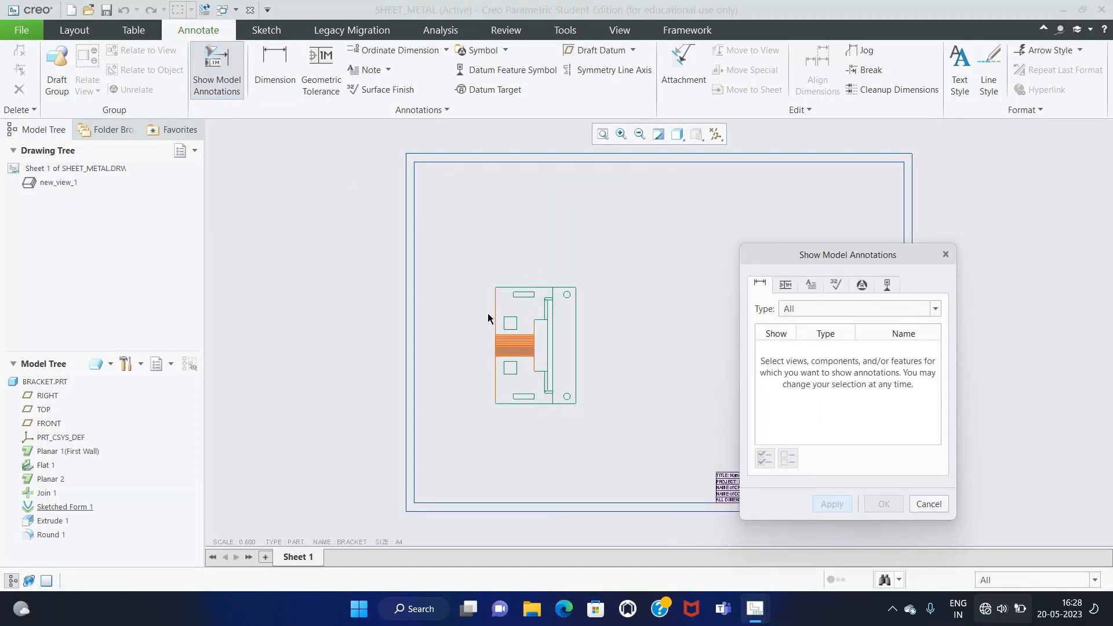
{"action": "left_click", "coordinate": [577, 396]}
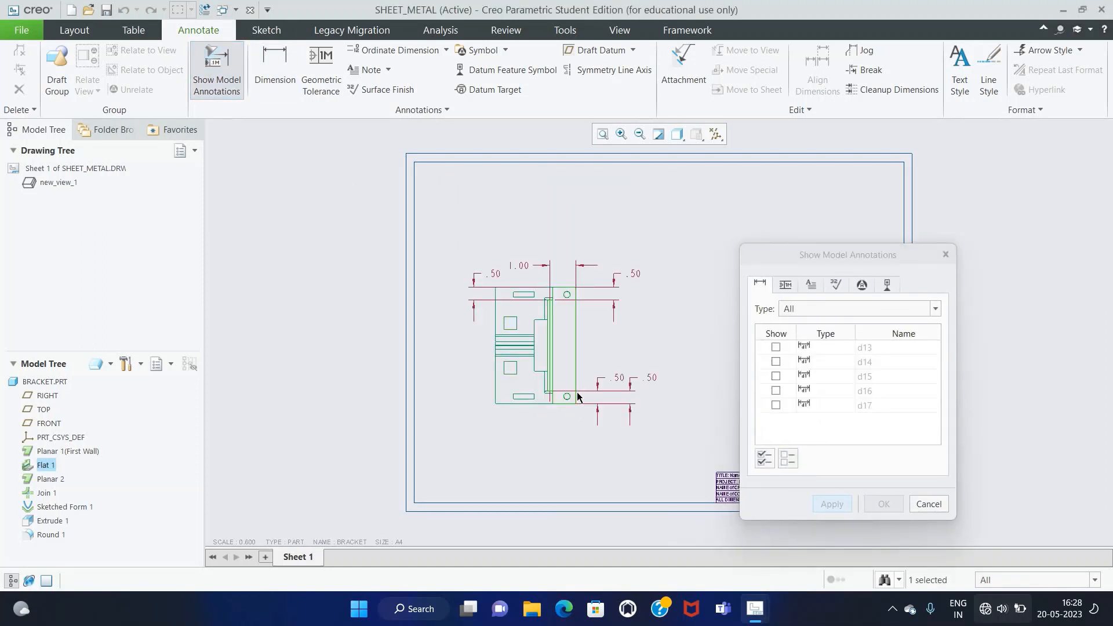
{"action": "left_click", "coordinate": [501, 395]}
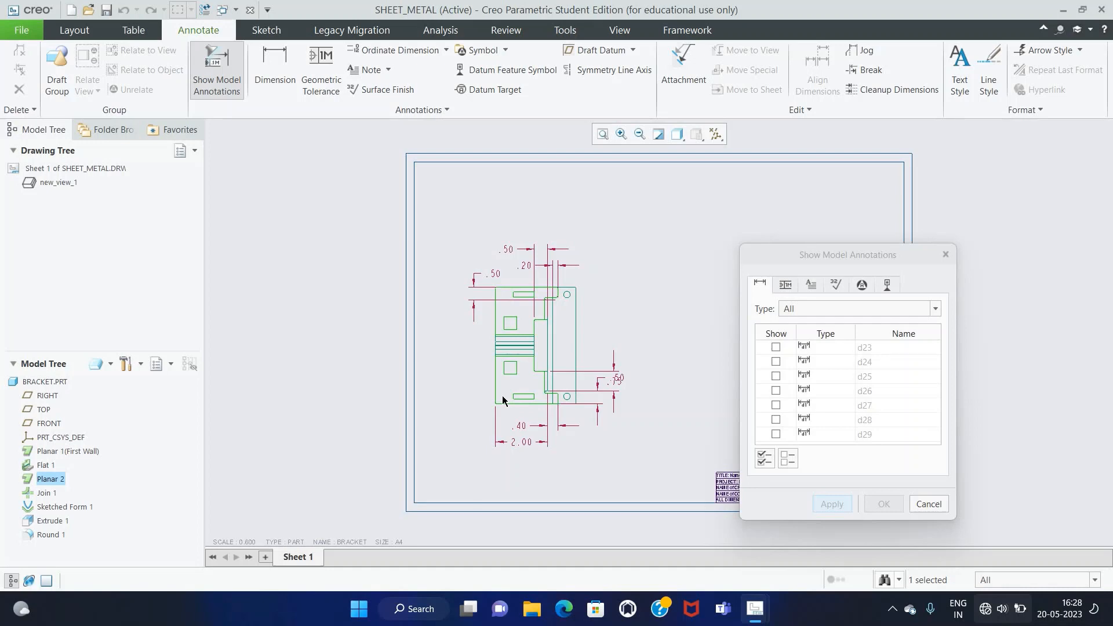
Step: Choose the hole axes A_1 and A_2 of the extruded cut as datum annotations to show
{"action": "left_click", "coordinate": [886, 284]}
{"action": "left_click", "coordinate": [560, 375]}
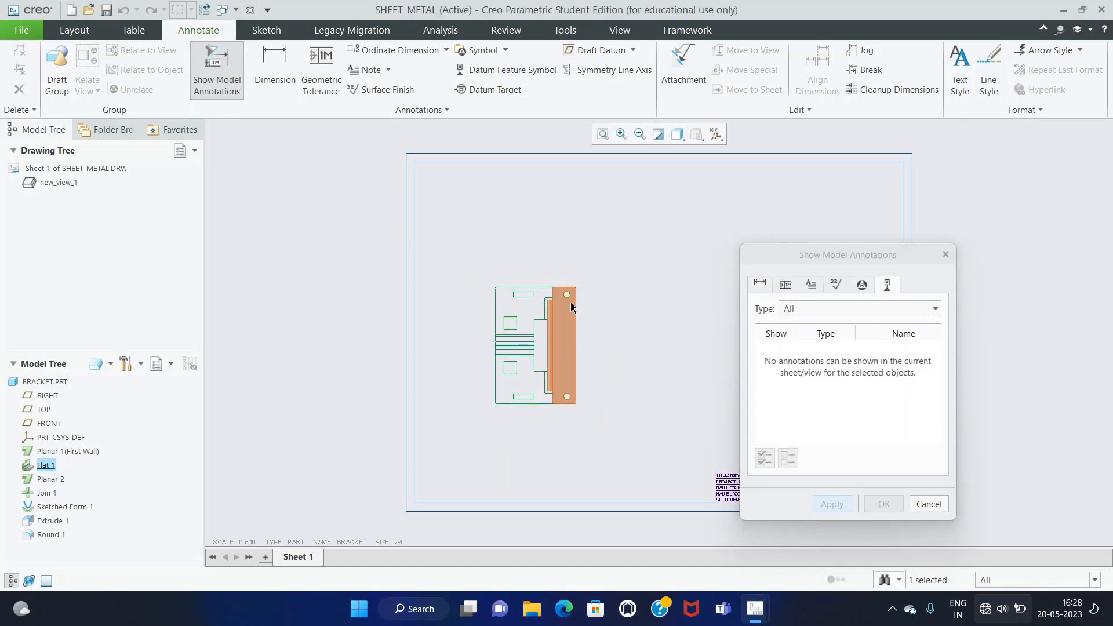
{"action": "left_click", "coordinate": [776, 341]}
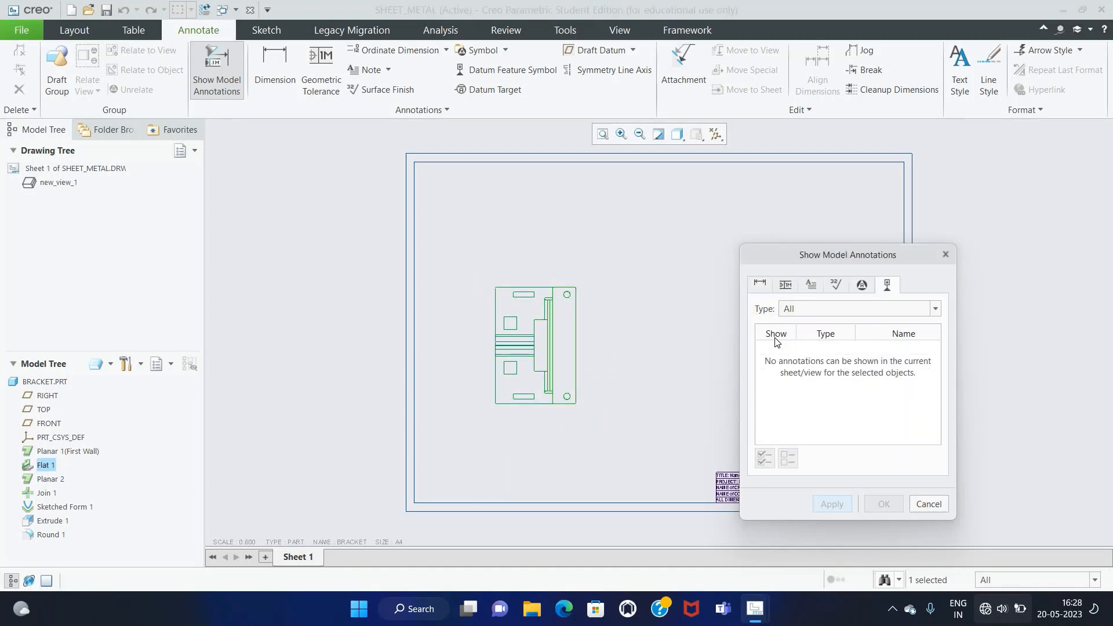
{"action": "left_click", "coordinate": [567, 297]}
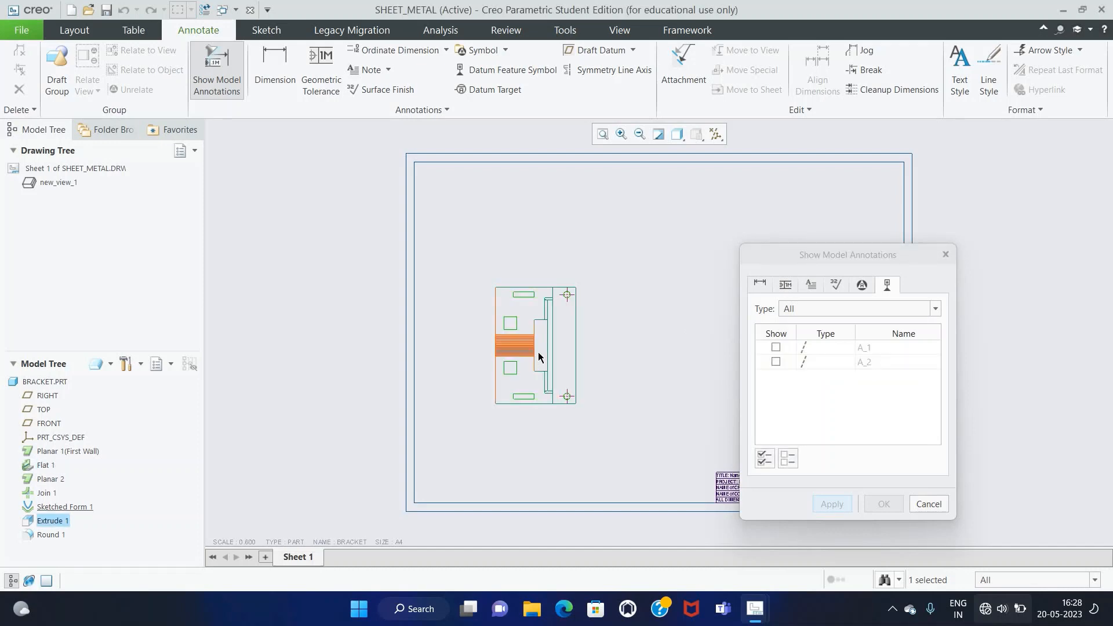
{"action": "left_click", "coordinate": [776, 347]}
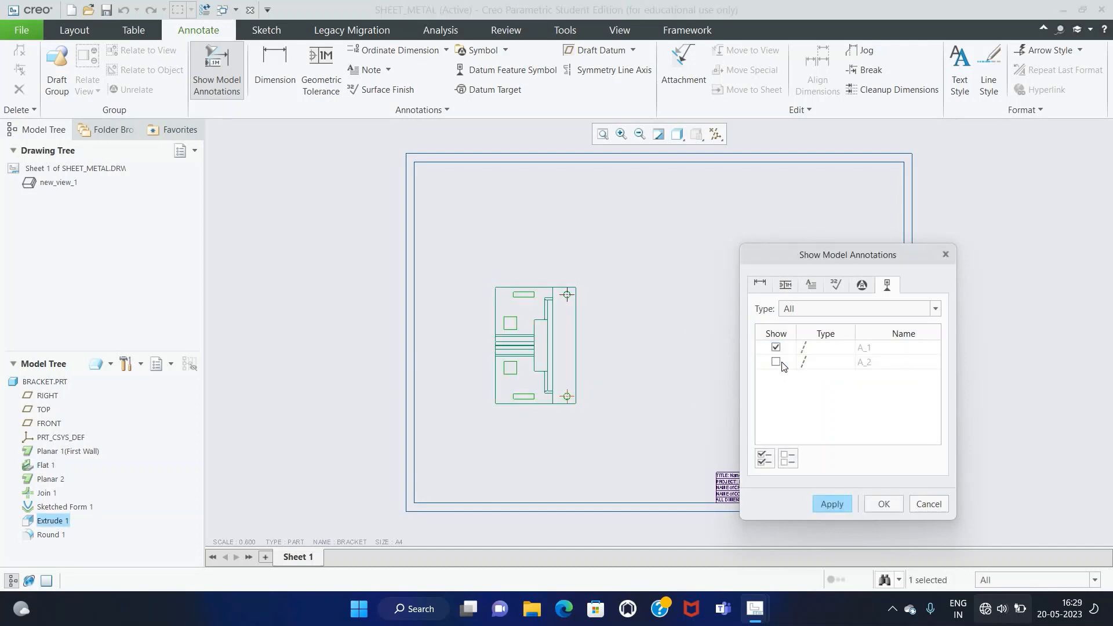
Step: Choose the extruded cut's .50, .74, Ø.25 and .10 dimensions to show in the front view
{"action": "left_click", "coordinate": [763, 287]}
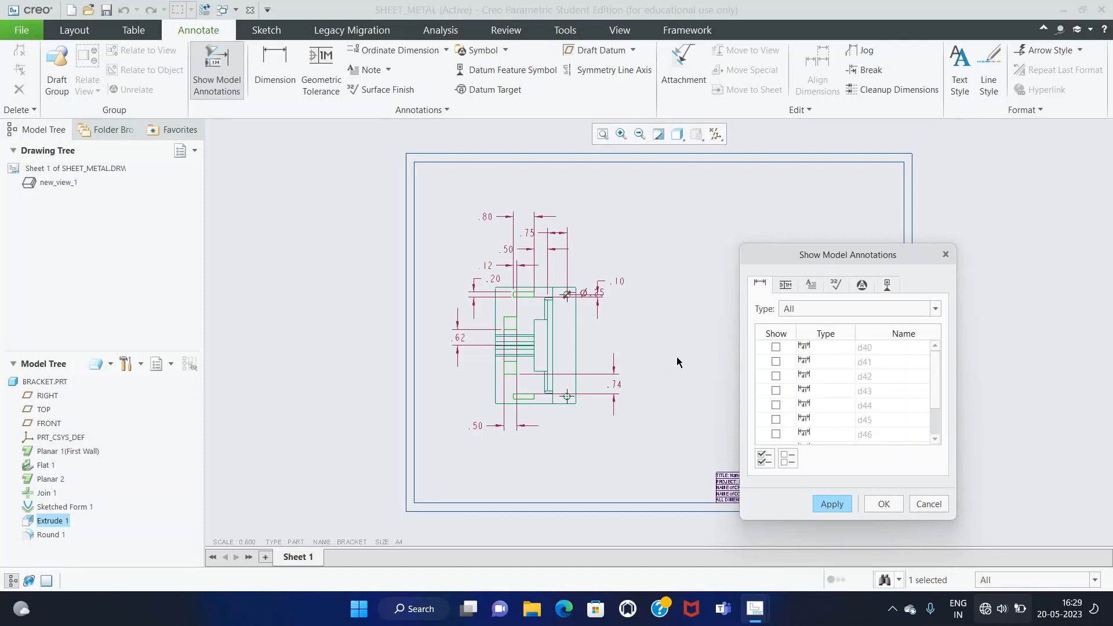
{"action": "scroll", "coordinate": [677, 357], "scroll_direction": "up", "scroll_amount": 1}
{"action": "scroll", "coordinate": [603, 293], "scroll_direction": "up", "scroll_amount": 1}
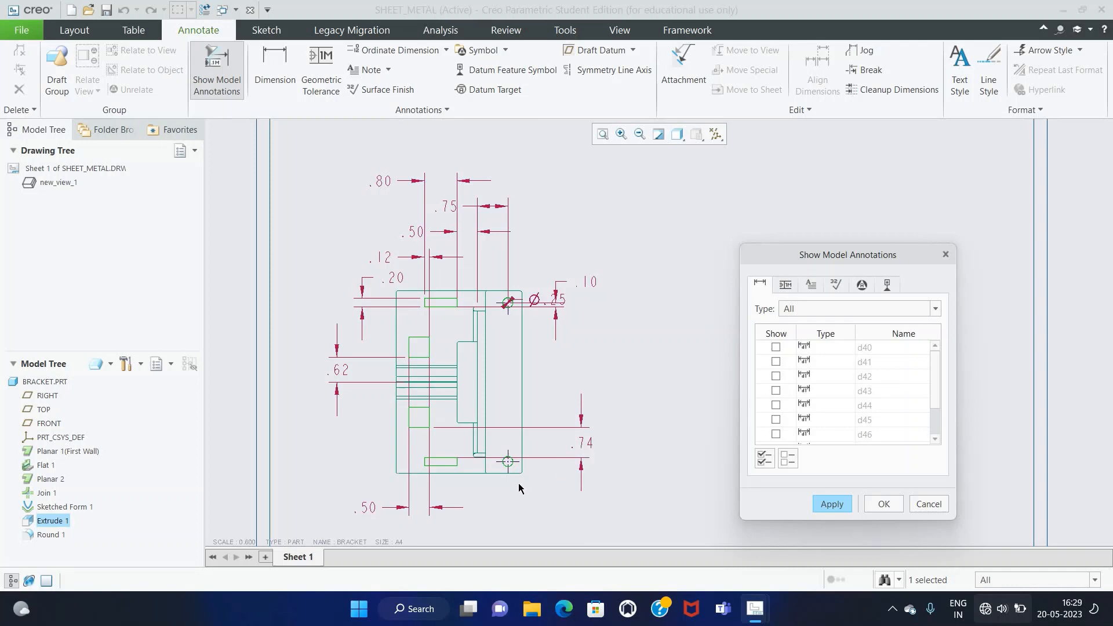
{"action": "left_click", "coordinate": [366, 511]}
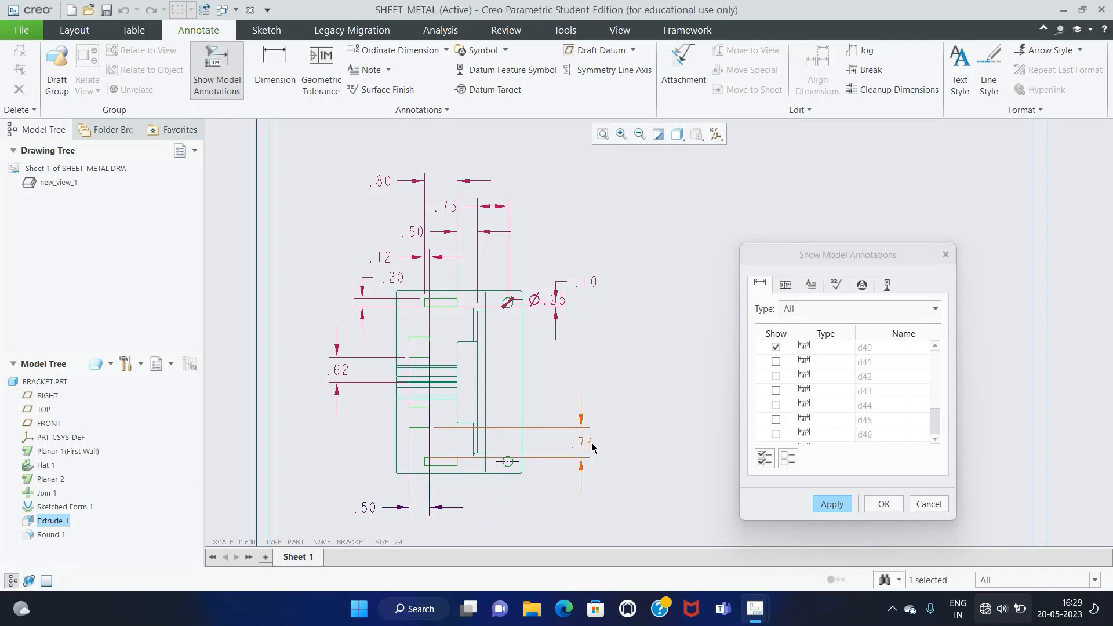
{"action": "left_click", "coordinate": [573, 460]}
{"action": "scroll", "coordinate": [516, 288], "scroll_direction": "up", "scroll_amount": 7}
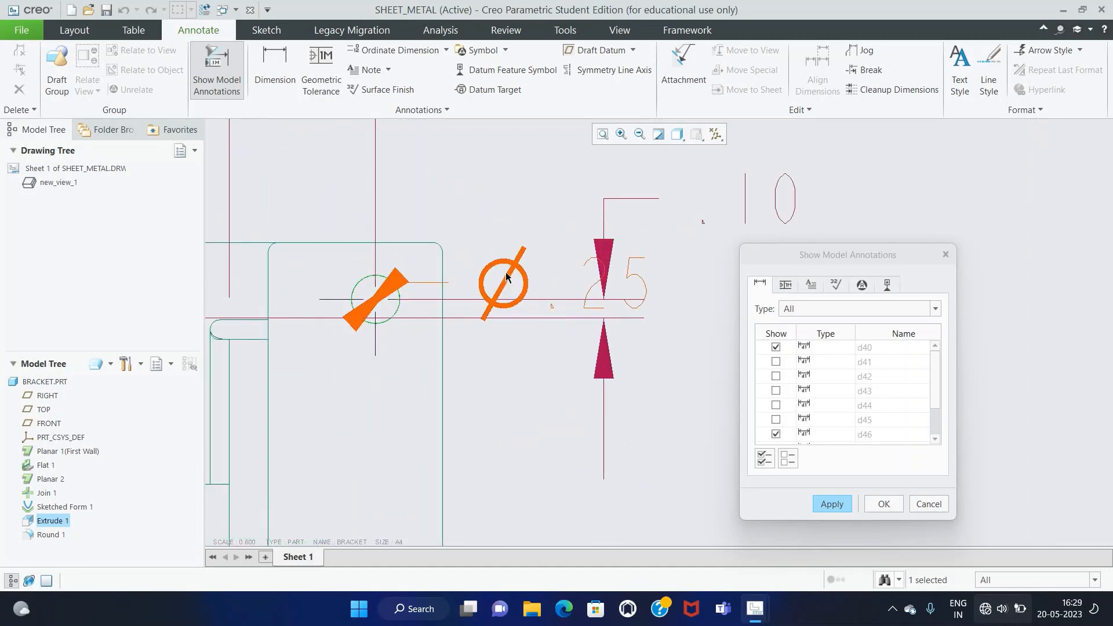
{"action": "left_click", "coordinate": [505, 274]}
{"action": "scroll", "coordinate": [506, 274], "scroll_direction": "down", "scroll_amount": 5}
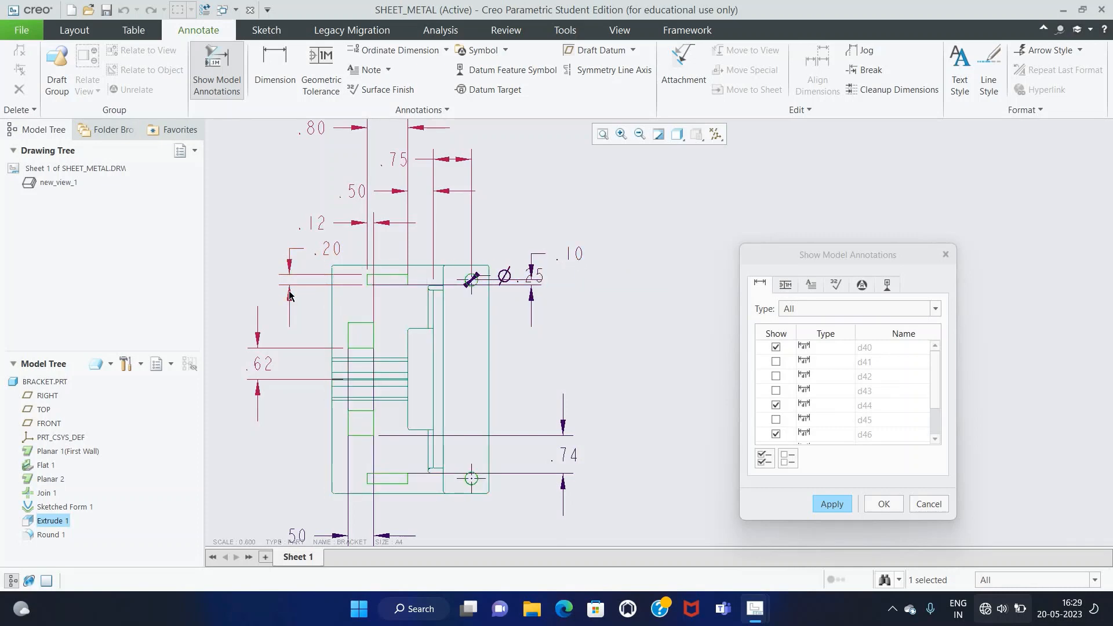
Step: Add the .80 and .75 dimensions to the selection, apply the chosen annotations and finish showing annotations
{"action": "scroll", "coordinate": [280, 327], "scroll_direction": "down", "scroll_amount": 1}
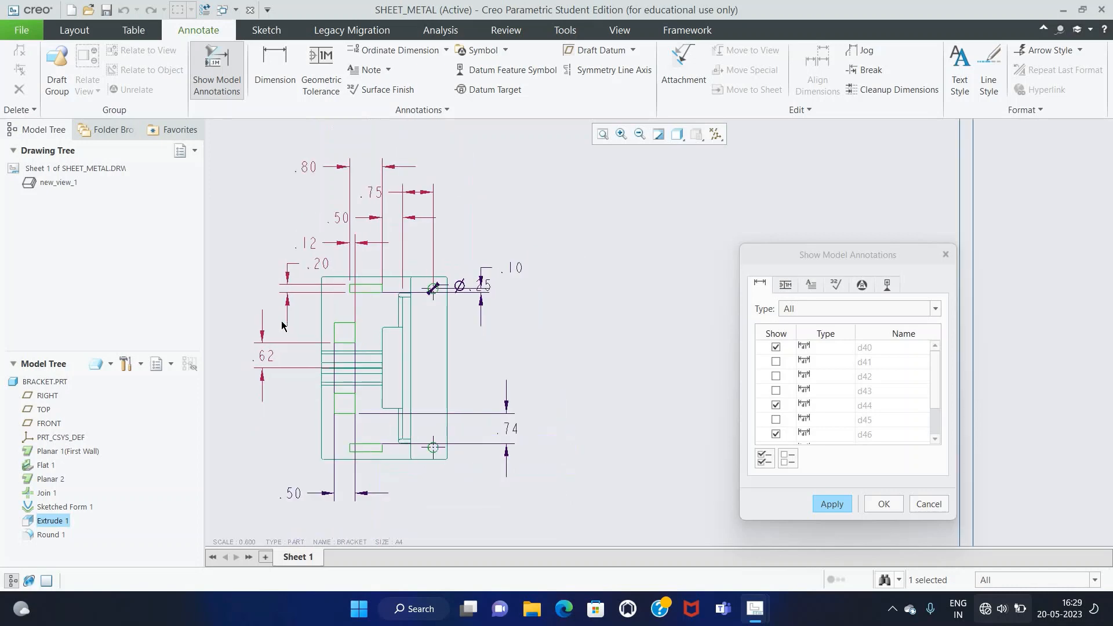
{"action": "left_click", "coordinate": [322, 181]}
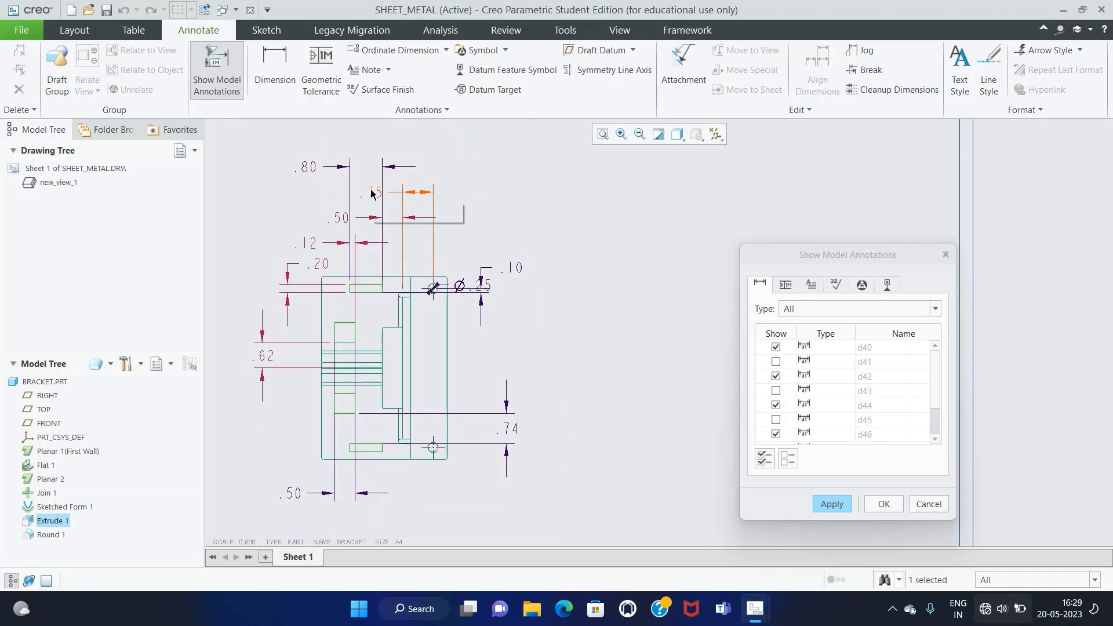
{"action": "left_click", "coordinate": [397, 200]}
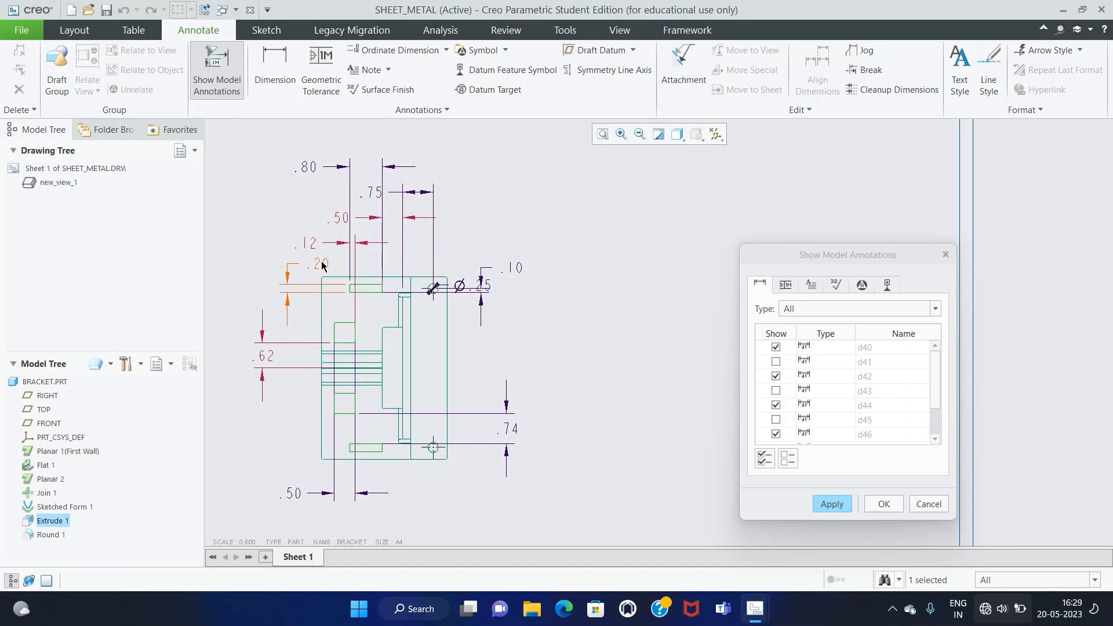
{"action": "left_click", "coordinate": [835, 504]}
{"action": "left_click", "coordinate": [928, 504]}
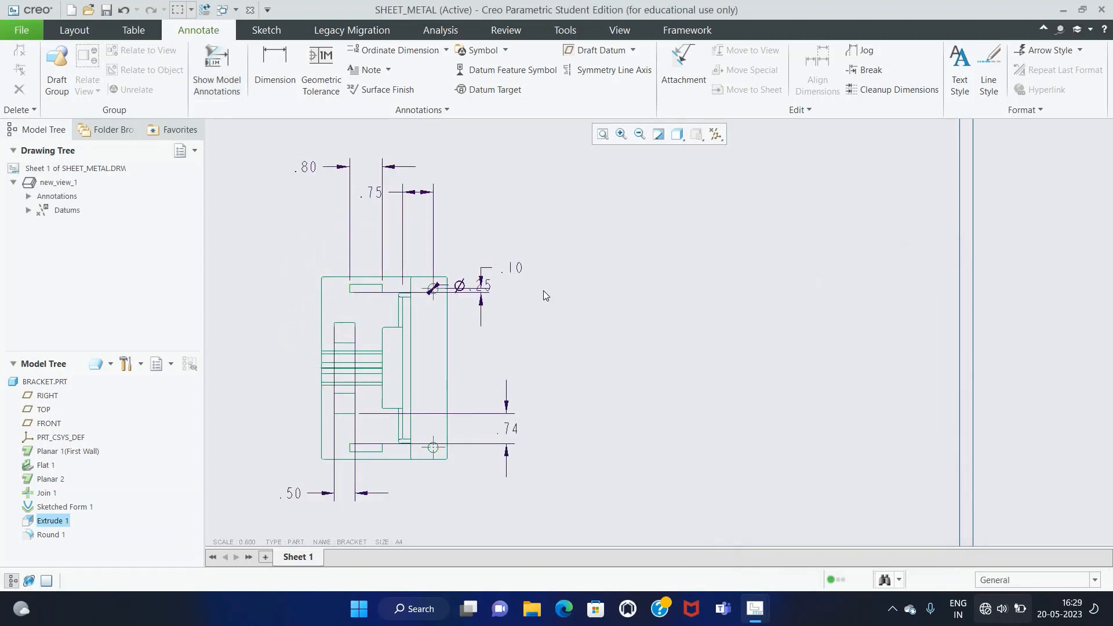
Step: Move the Ø.25 hole dimension above the bracket's upper edge, clear of the .10 dimension
{"action": "scroll", "coordinate": [503, 281], "scroll_direction": "up", "scroll_amount": 5}
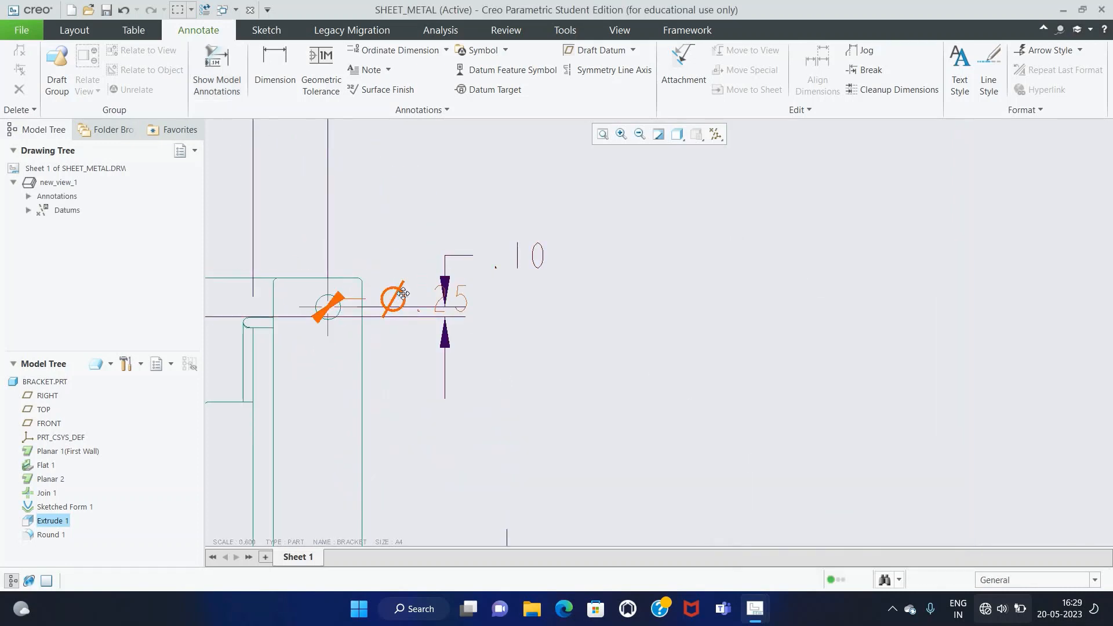
{"action": "left_click_drag", "start_coordinate": [393, 298], "coordinate": [427, 225]}
{"action": "left_click", "coordinate": [499, 199]}
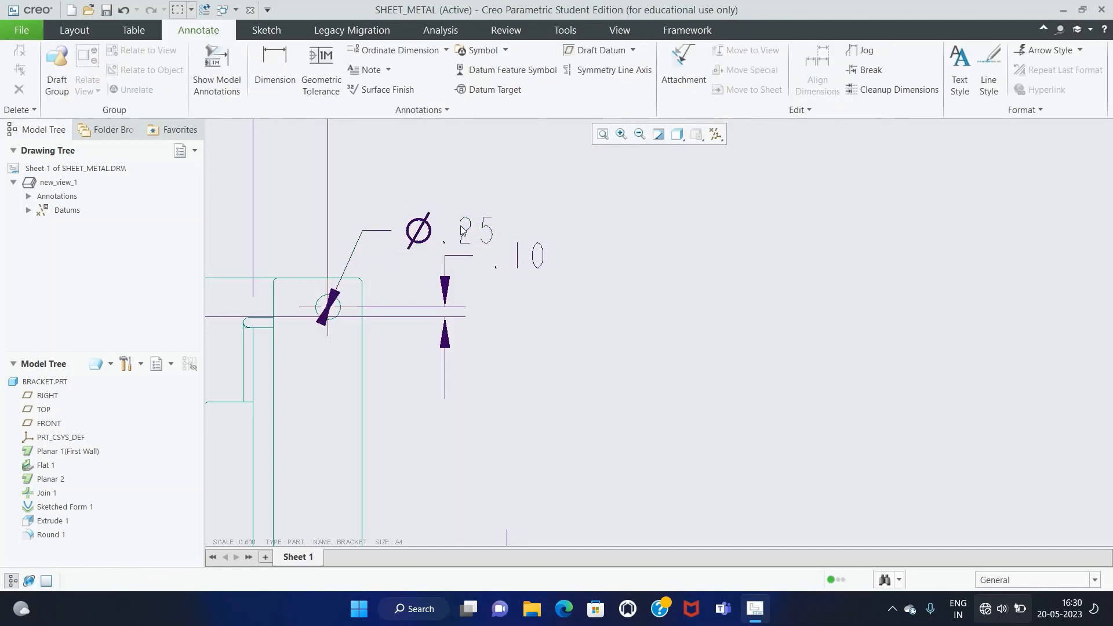
Step: Flip the arrows of the Ø.25 hole dimension so its leader points to the hole from outside
{"action": "double_click", "coordinate": [462, 232]}
{"action": "left_click", "coordinate": [451, 193]}
{"action": "left_click", "coordinate": [424, 231]}
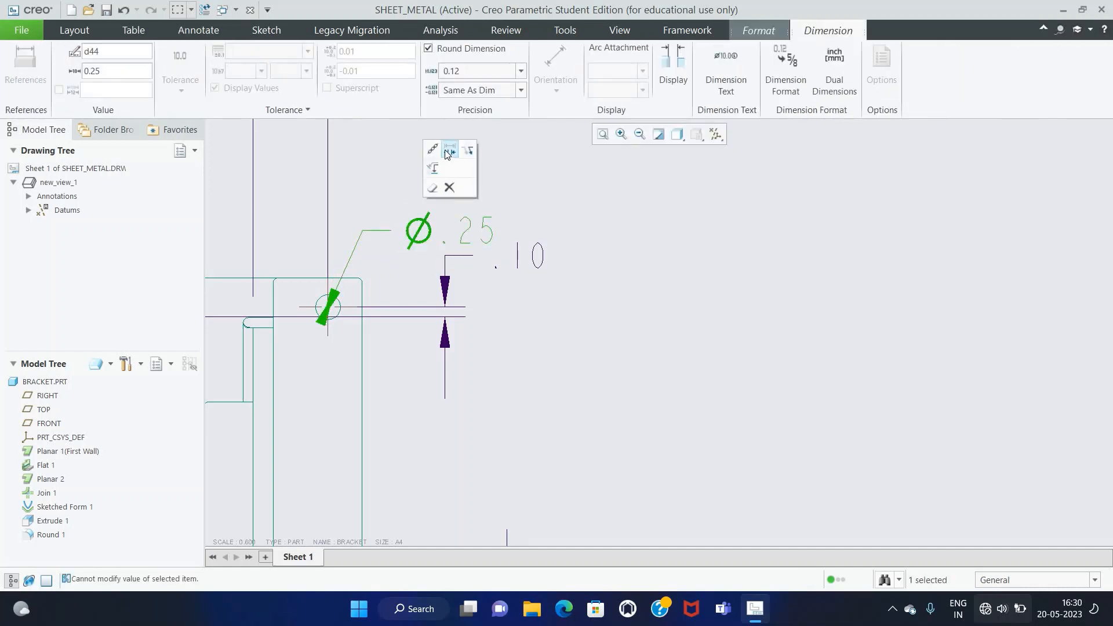
{"action": "left_click", "coordinate": [444, 151]}
{"action": "left_click", "coordinate": [444, 153]}
{"action": "scroll", "coordinate": [450, 165], "scroll_direction": "up", "scroll_amount": 4}
{"action": "scroll", "coordinate": [568, 155], "scroll_direction": "up", "scroll_amount": 1}
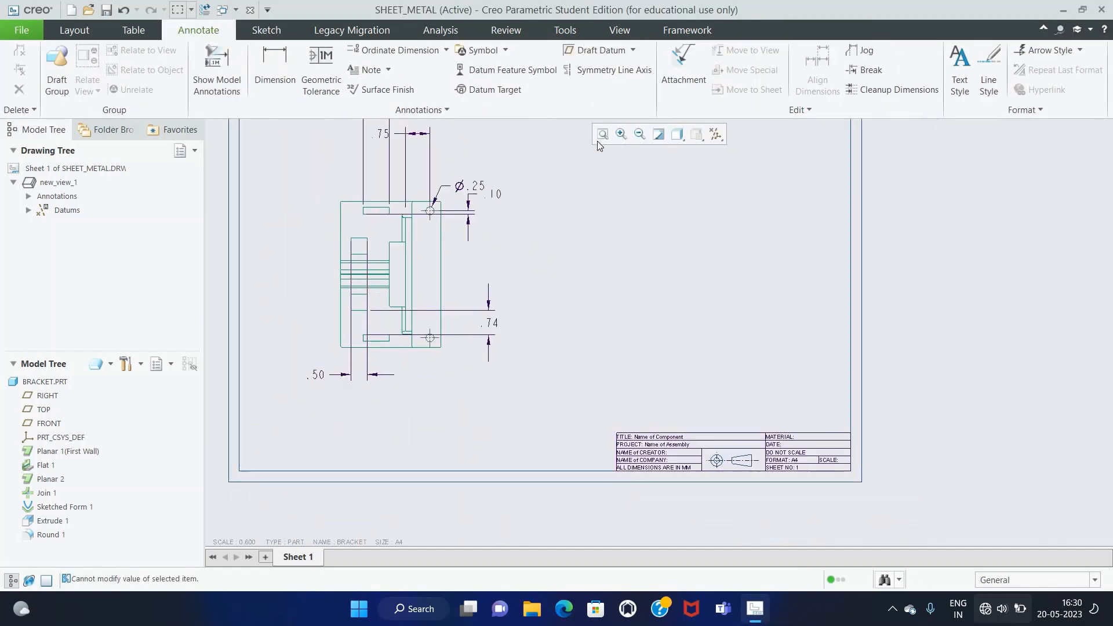
Step: Nudge the Ø.25 hole dimension slightly higher to clear the .10 dimension text
{"action": "left_click", "coordinate": [598, 139]}
{"action": "left_click", "coordinate": [602, 274]}
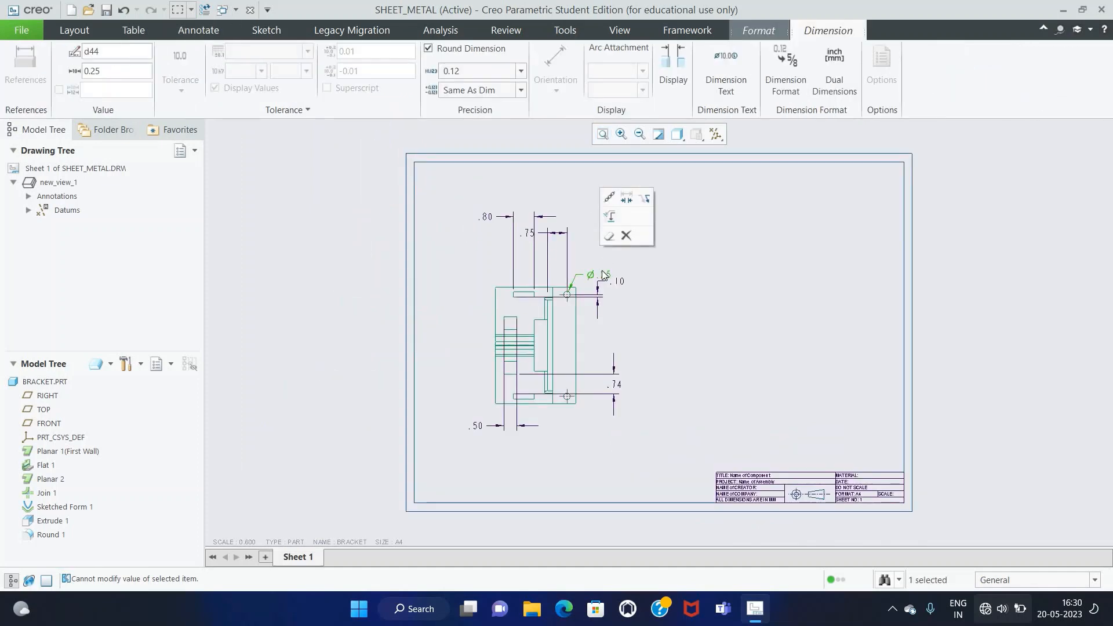
{"action": "left_click", "coordinate": [601, 273]}
{"action": "left_click_drag", "start_coordinate": [602, 273], "coordinate": [605, 268]}
{"action": "left_click", "coordinate": [611, 299]}
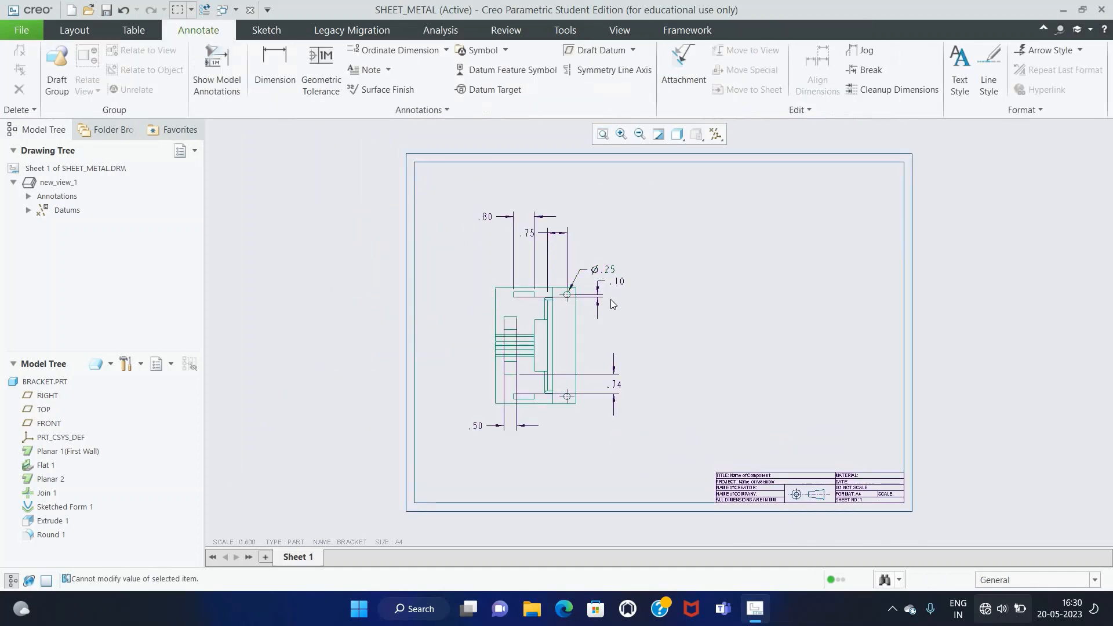
Step: Move the .75 dimension down to just above the bracket's upper edge
{"action": "scroll", "coordinate": [553, 253], "scroll_direction": "down", "scroll_amount": 2}
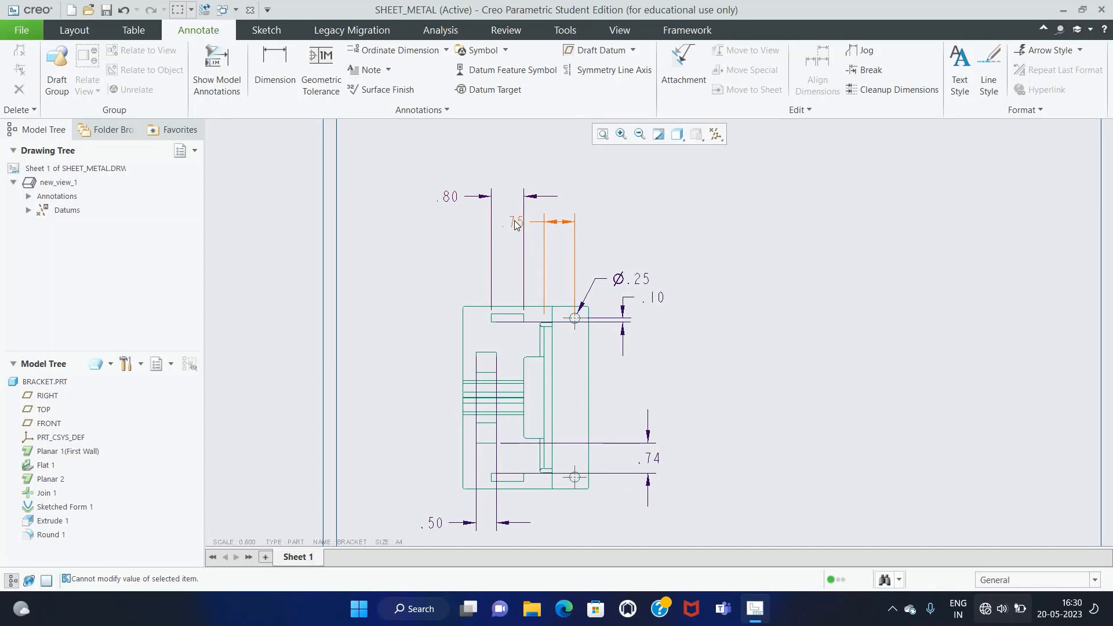
{"action": "left_click", "coordinate": [515, 225]}
{"action": "left_click_drag", "start_coordinate": [515, 224], "coordinate": [525, 284]}
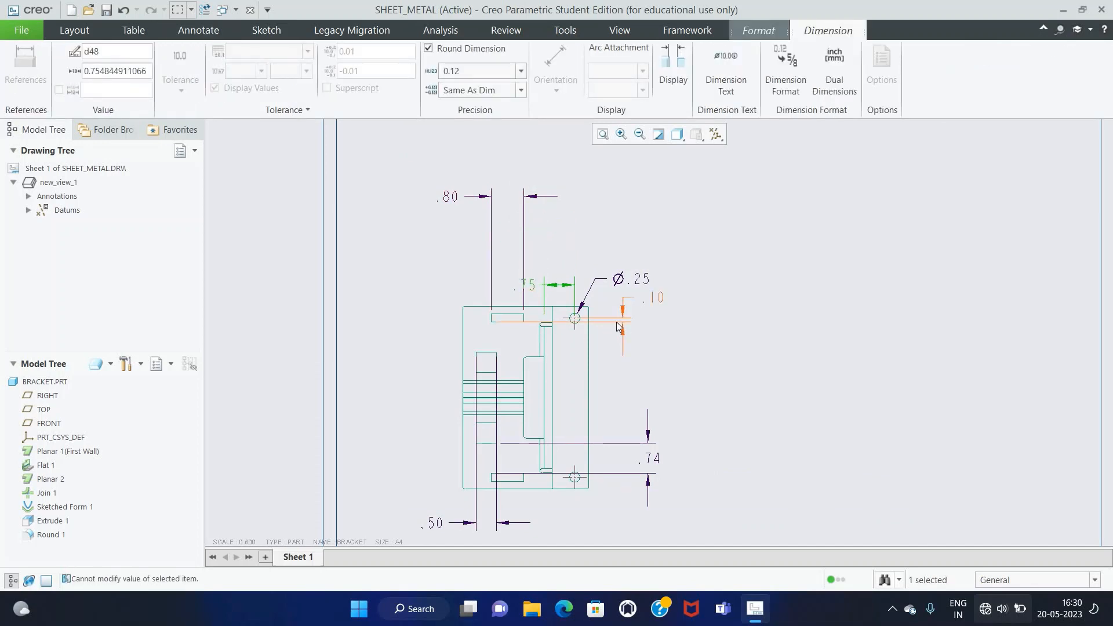
{"action": "scroll", "coordinate": [616, 316], "scroll_direction": "down", "scroll_amount": 1}
{"action": "left_click", "coordinate": [674, 294]}
{"action": "scroll", "coordinate": [621, 322], "scroll_direction": "down", "scroll_amount": 3}
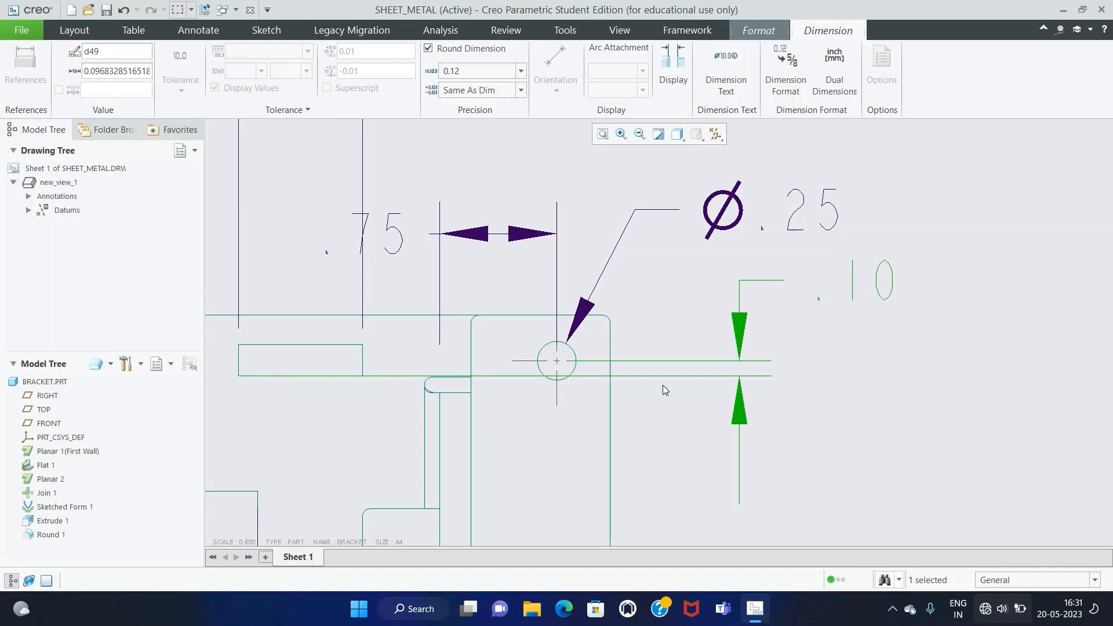
{"action": "scroll", "coordinate": [664, 387], "scroll_direction": "up", "scroll_amount": 2}
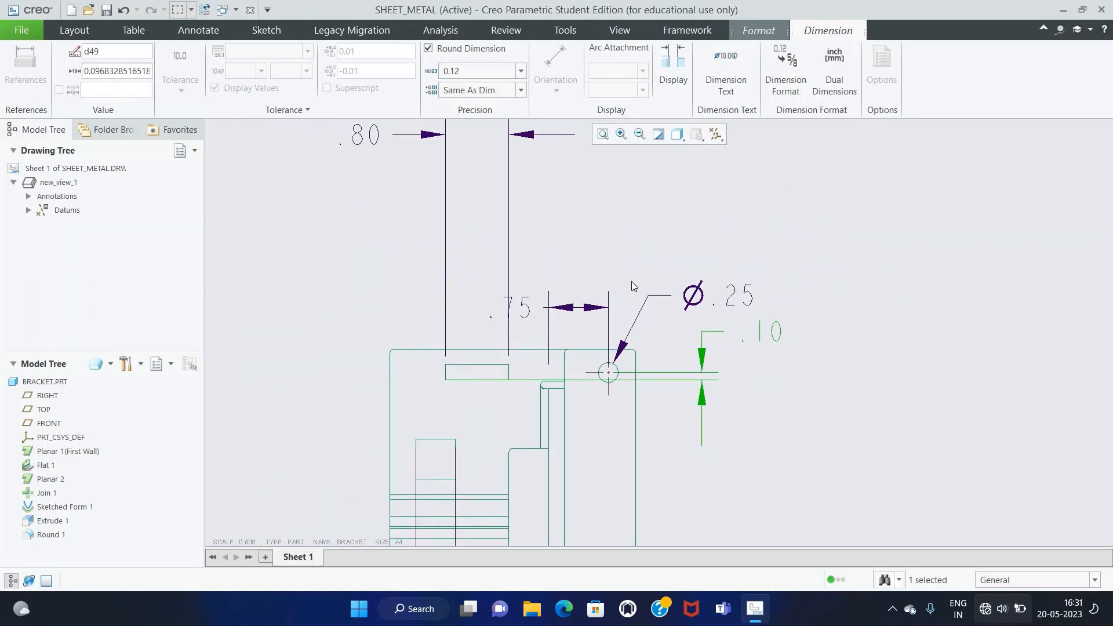
Step: Move the .80 slot dimension down to just above the bracket, level with the .75 dimension
{"action": "left_click", "coordinate": [603, 135]}
{"action": "left_click", "coordinate": [496, 219]}
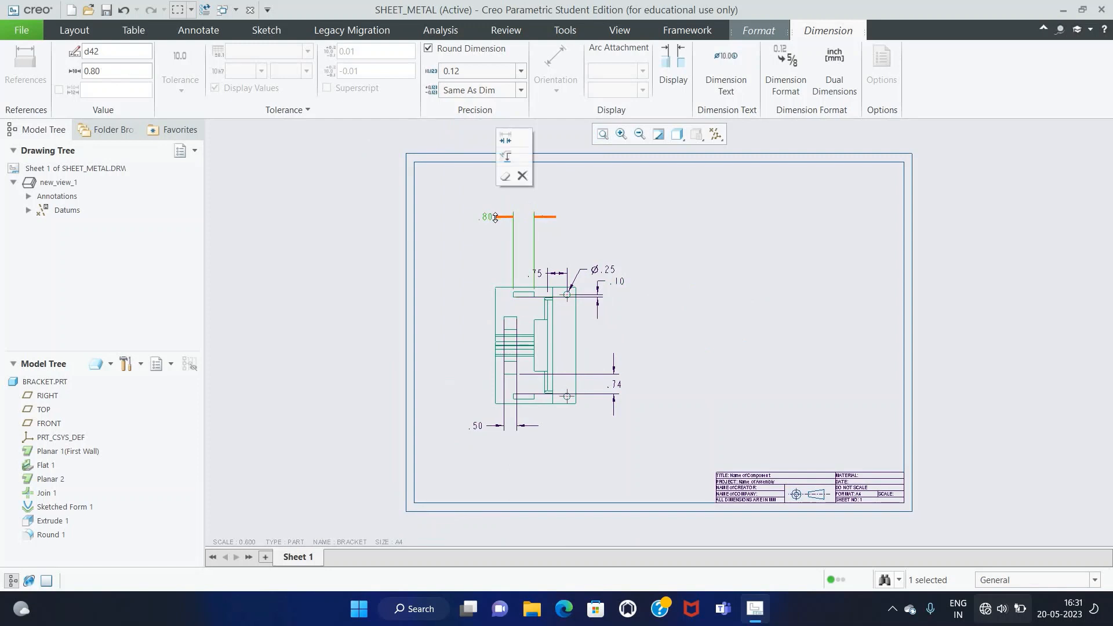
{"action": "left_click_drag", "start_coordinate": [496, 219], "coordinate": [504, 273]}
{"action": "scroll", "coordinate": [522, 255], "scroll_direction": "down", "scroll_amount": 3}
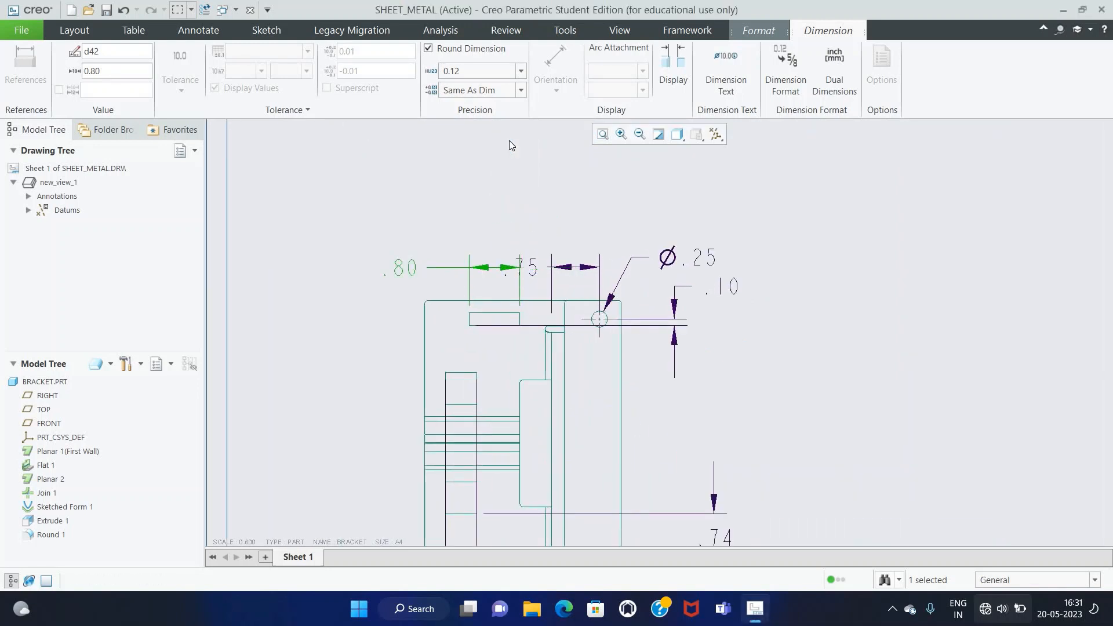
Step: Delete the .75 dimension above the bracket's upper edge
{"action": "left_click", "coordinate": [504, 183]}
{"action": "left_click", "coordinate": [536, 268]}
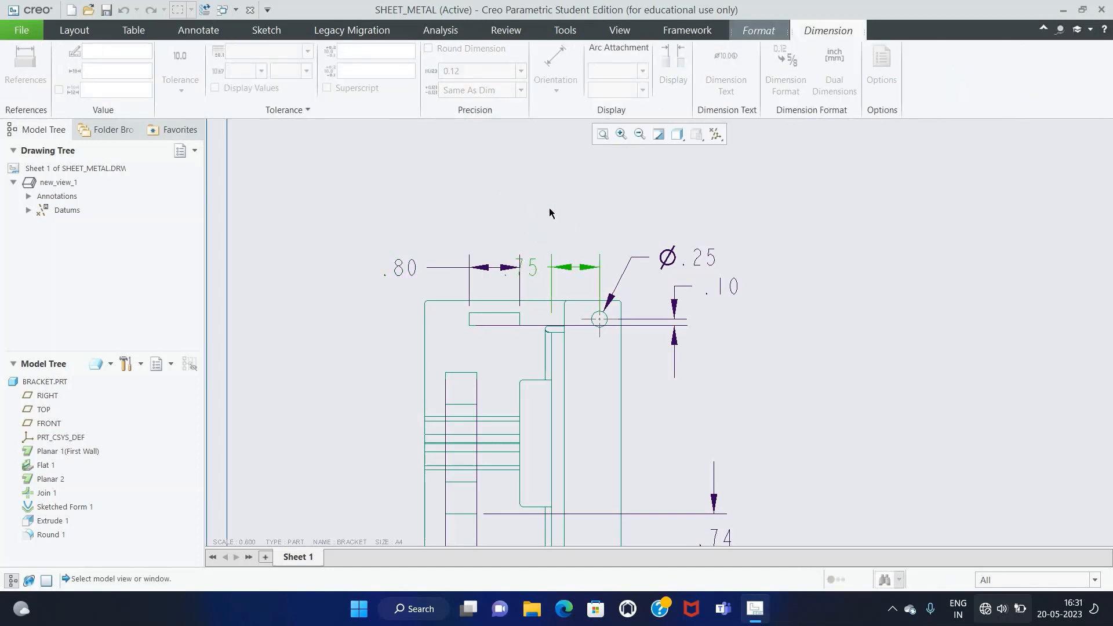
{"action": "left_click", "coordinate": [604, 137]}
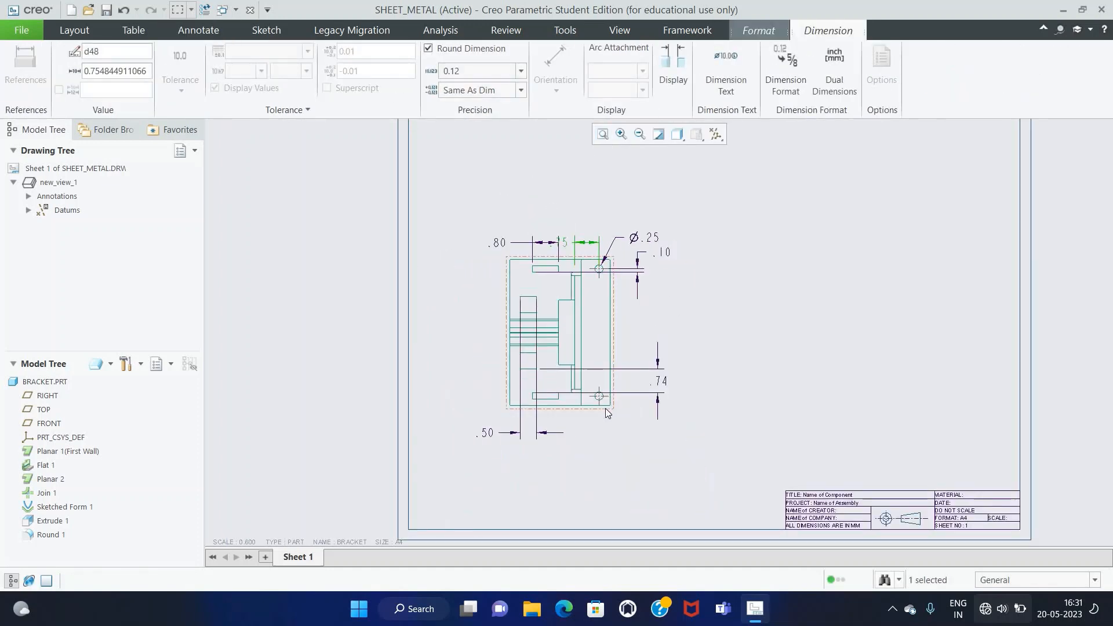
{"action": "scroll", "coordinate": [605, 376], "scroll_direction": "down", "scroll_amount": 1}
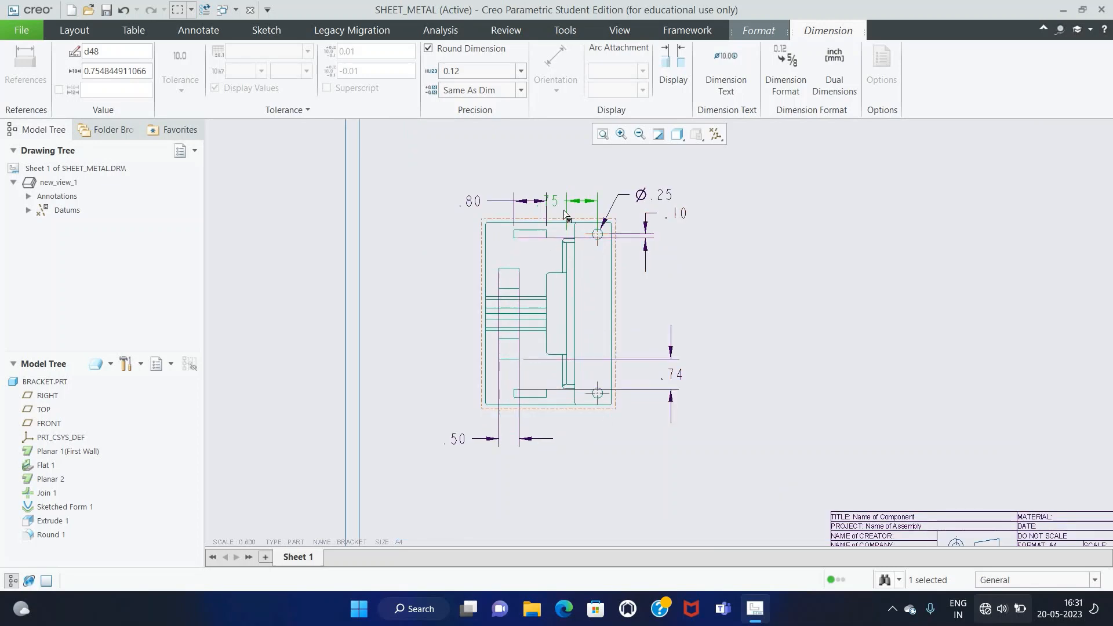
{"action": "key", "text": "Delete"}
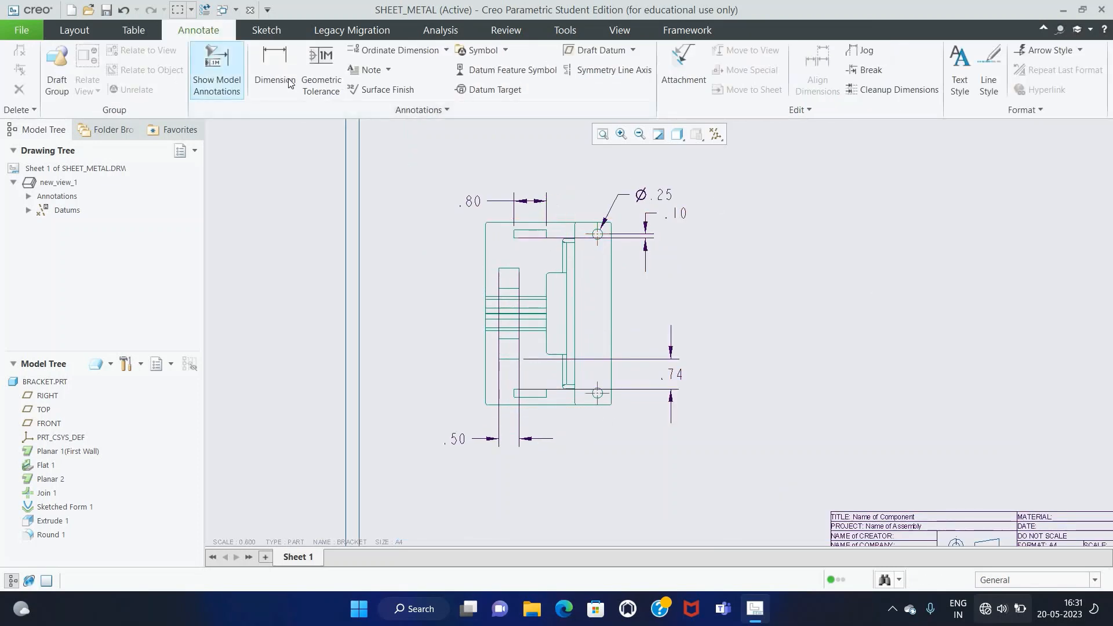
Step: Dimension the horizontal distance from the narrow wall's vertical edge to the lower hole's axis below the bracket, and level the .50 dimension with it
{"action": "left_click", "coordinate": [287, 80]}
{"action": "left_click", "coordinate": [562, 381]}
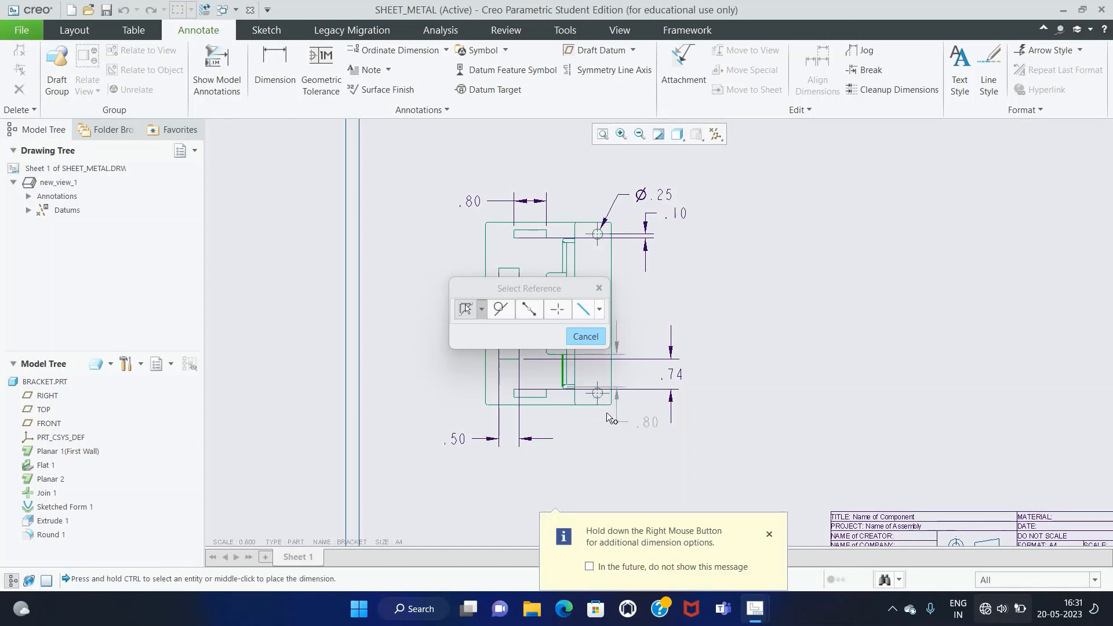
{"action": "left_click", "coordinate": [594, 407], "text": "ctrl"}
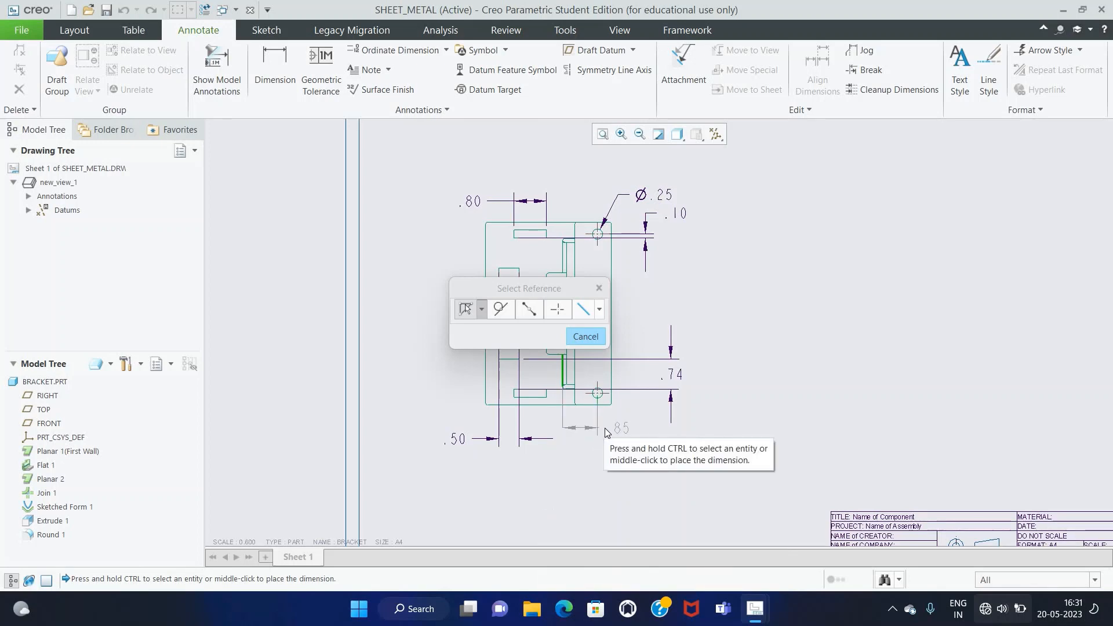
{"action": "middle_click", "coordinate": [607, 426]}
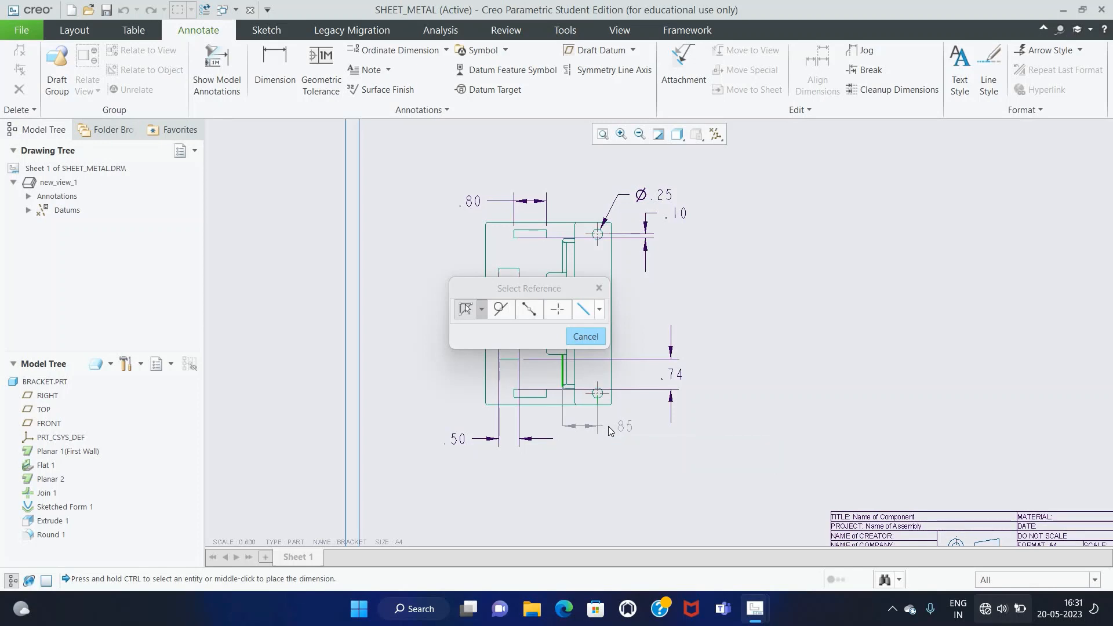
{"action": "left_click", "coordinate": [458, 438]}
{"action": "left_click_drag", "start_coordinate": [458, 438], "coordinate": [463, 426]}
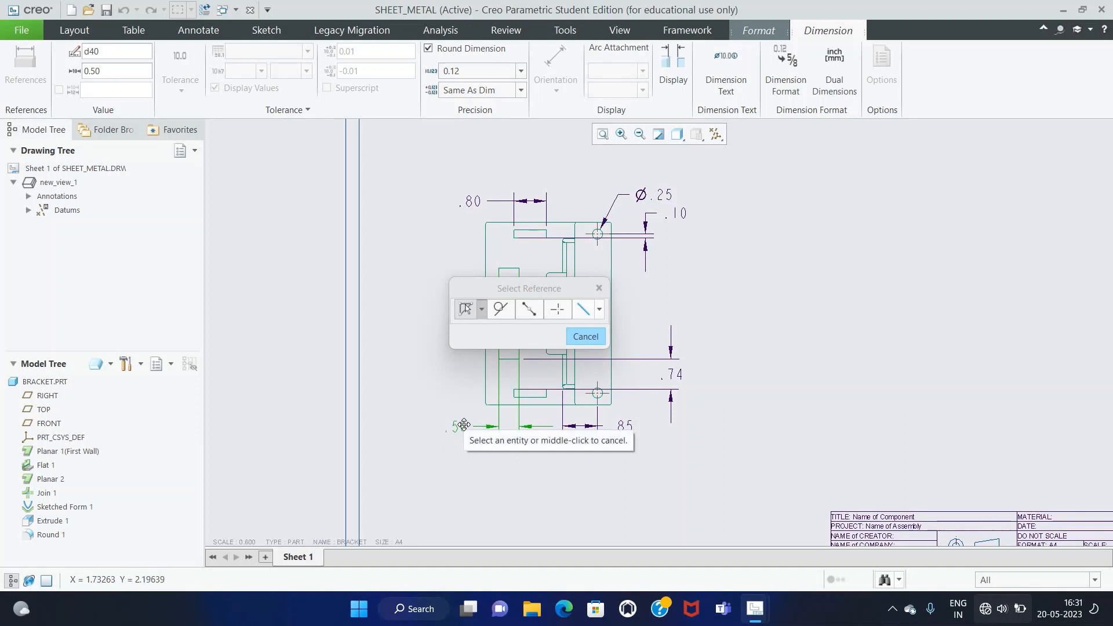
Step: Dimension the height of the central tab between its upper and lower edges, placing the dimension outside the bracket's left edge
{"action": "left_click_drag", "start_coordinate": [511, 292], "coordinate": [766, 303]}
{"action": "scroll", "coordinate": [558, 283], "scroll_direction": "down", "scroll_amount": 1}
{"action": "scroll", "coordinate": [558, 282], "scroll_direction": "down", "scroll_amount": 1}
{"action": "left_click", "coordinate": [552, 271]}
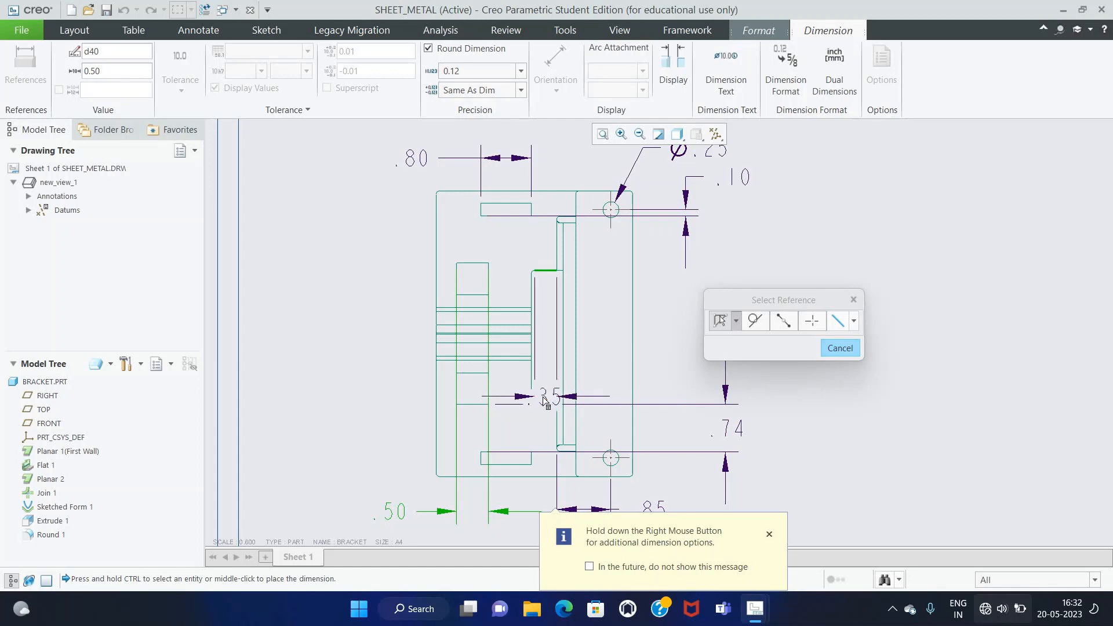
{"action": "left_click", "coordinate": [545, 397], "text": "ctrl"}
{"action": "middle_click", "coordinate": [383, 339]}
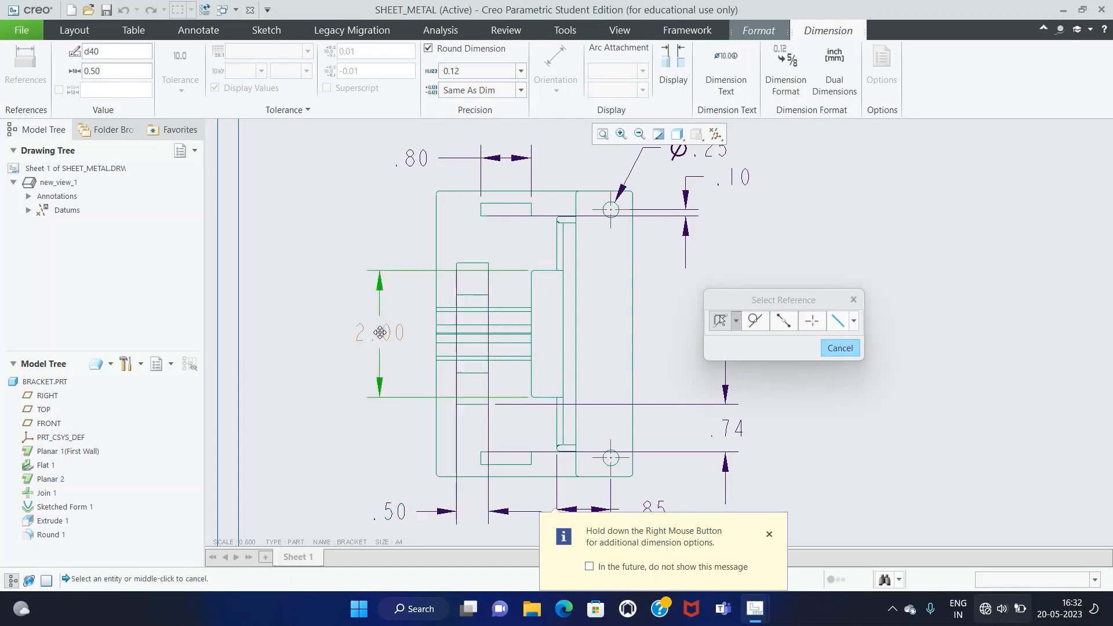
Step: Dimension the bracket's overall height between its upper and lower edges, placing it outside the tab height dimension
{"action": "scroll", "coordinate": [694, 306], "scroll_direction": "up", "scroll_amount": 1}
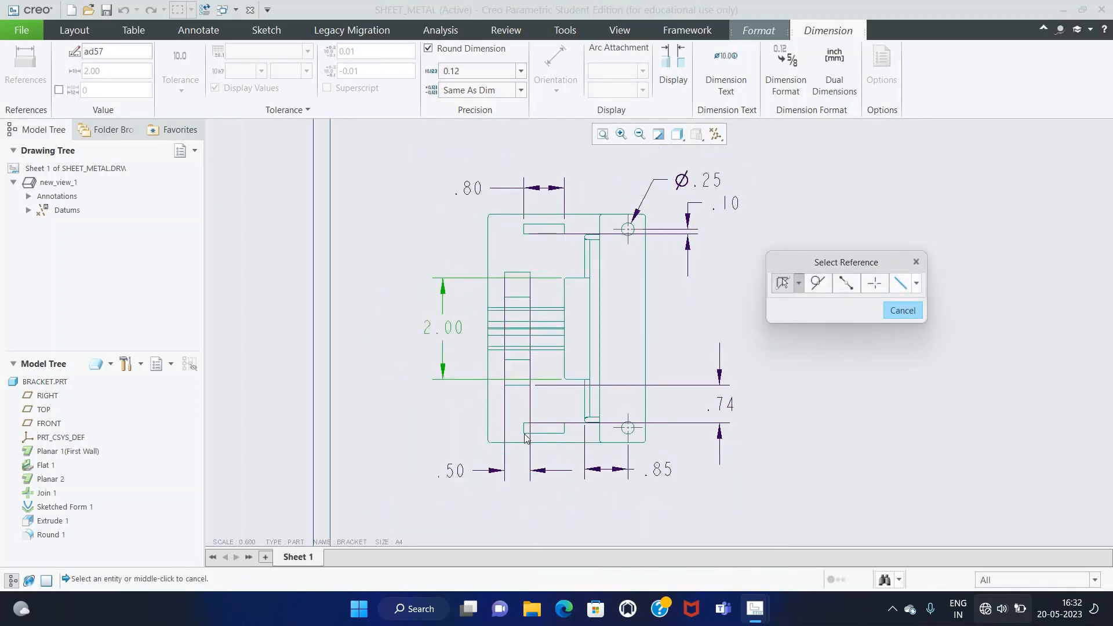
{"action": "left_click", "coordinate": [502, 219]}
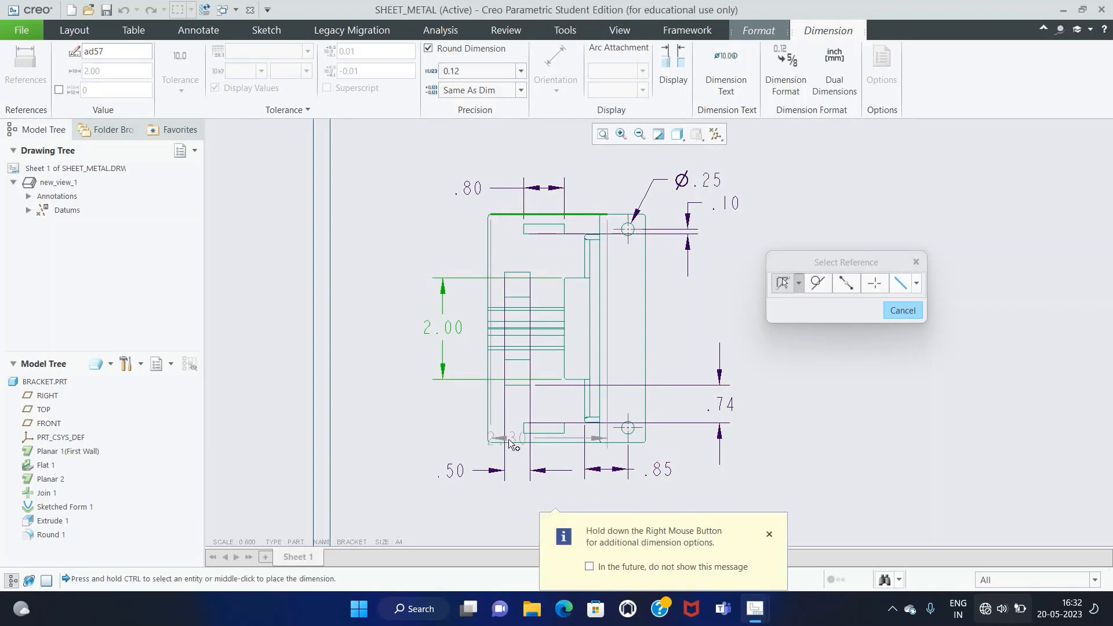
{"action": "left_click", "coordinate": [507, 442], "text": "ctrl"}
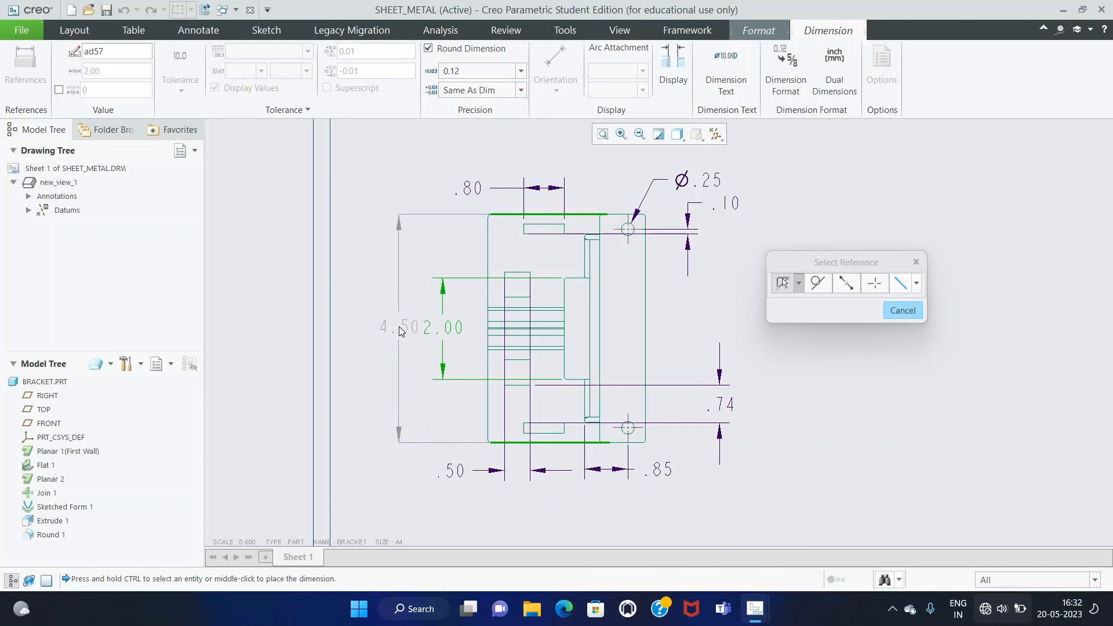
{"action": "middle_click", "coordinate": [398, 332]}
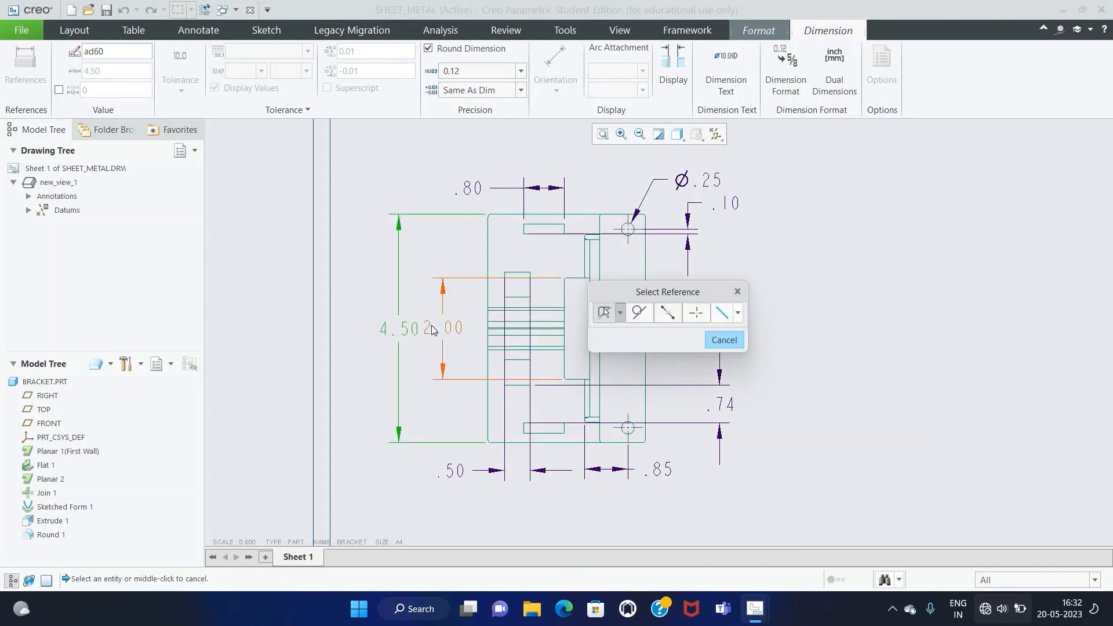
Step: Move the tab height dimension closer to the bracket and set its decimal precision to 0
{"action": "left_click_drag", "start_coordinate": [440, 328], "coordinate": [458, 330]}
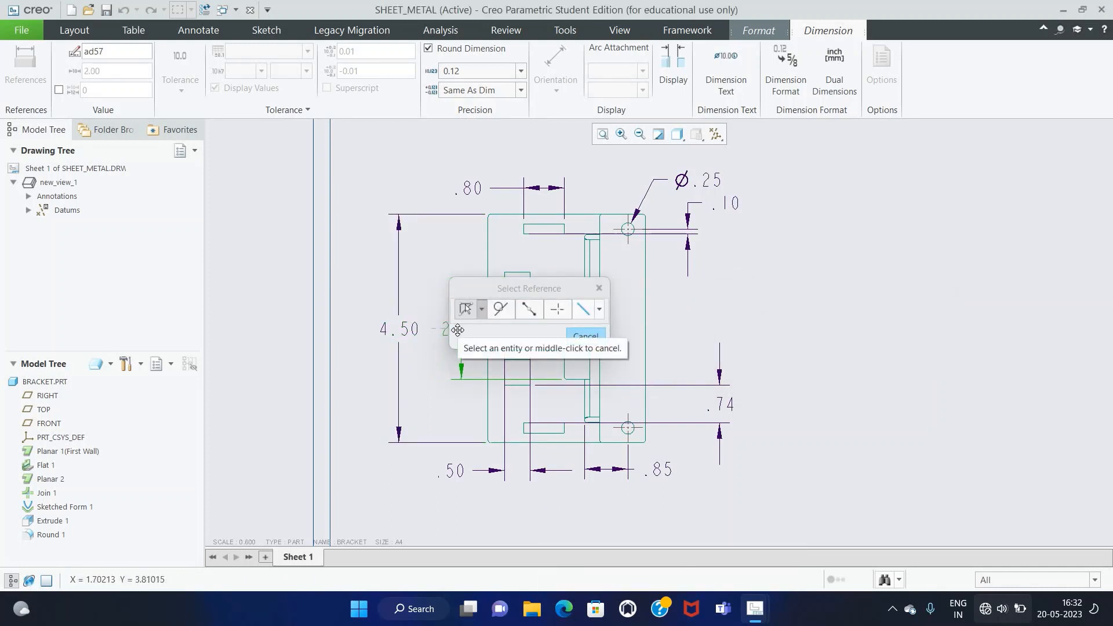
{"action": "left_click_drag", "start_coordinate": [545, 295], "coordinate": [746, 297]}
{"action": "left_click", "coordinate": [520, 71]}
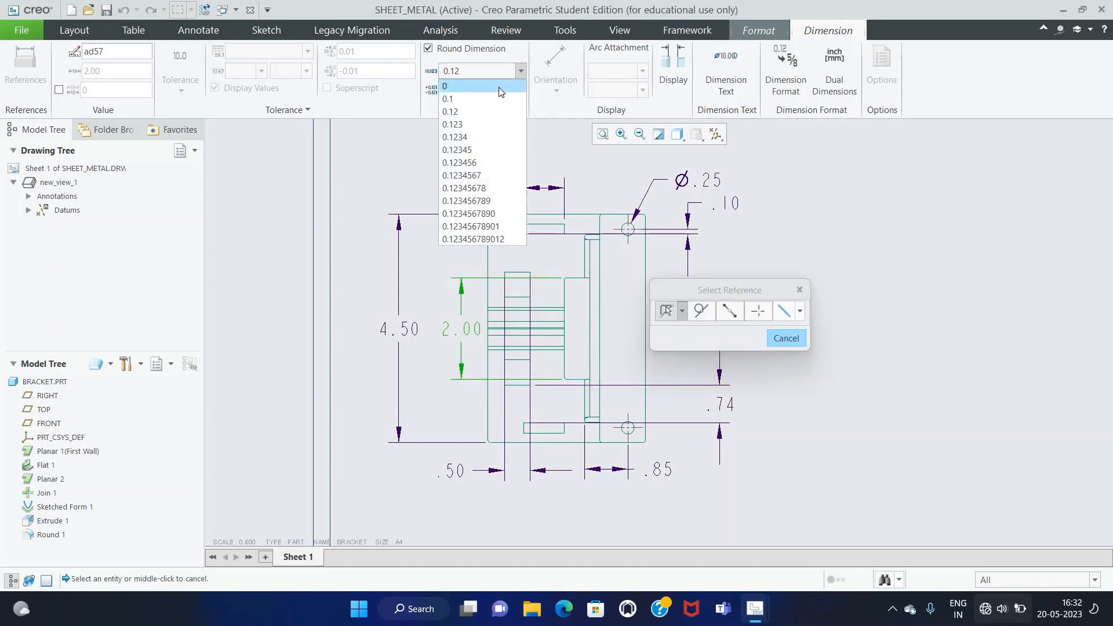
{"action": "left_click", "coordinate": [493, 83]}
Step: Move the overall height dimension closer to the bracket, set its decimal precision to 0.1, and finish dimensioning
{"action": "left_click", "coordinate": [424, 329]}
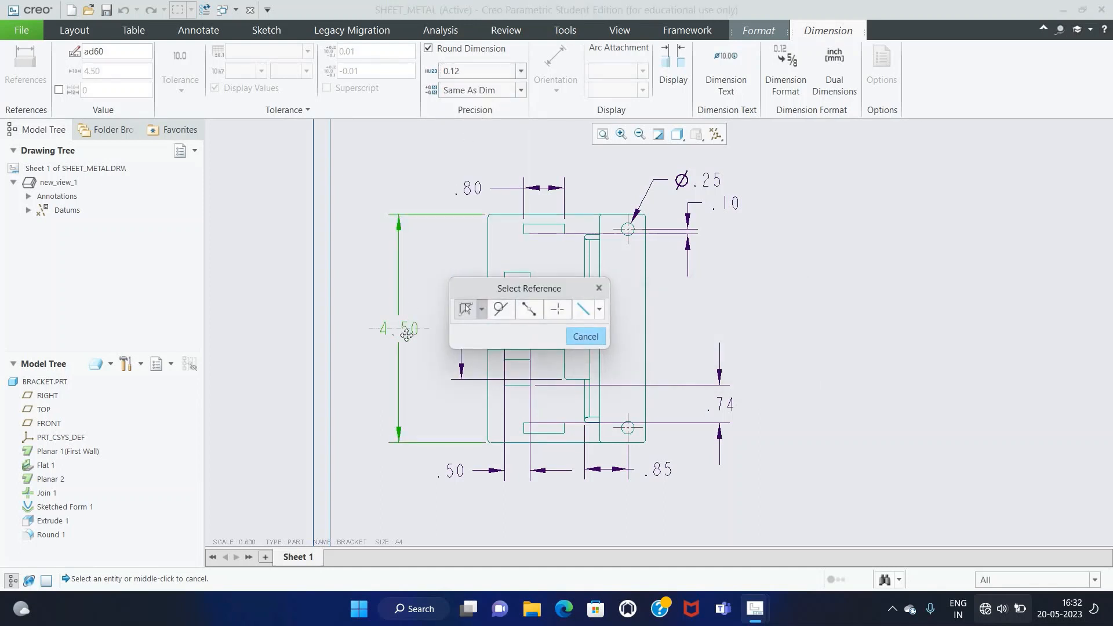
{"action": "left_click_drag", "start_coordinate": [406, 335], "coordinate": [436, 335]}
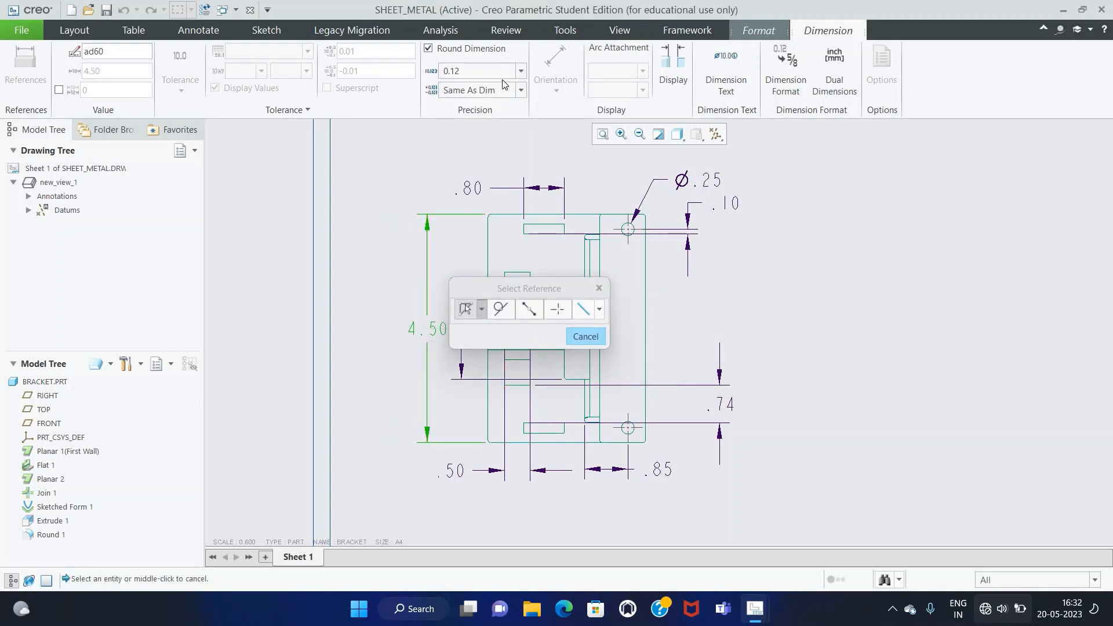
{"action": "left_click", "coordinate": [520, 71]}
{"action": "left_click", "coordinate": [496, 98]}
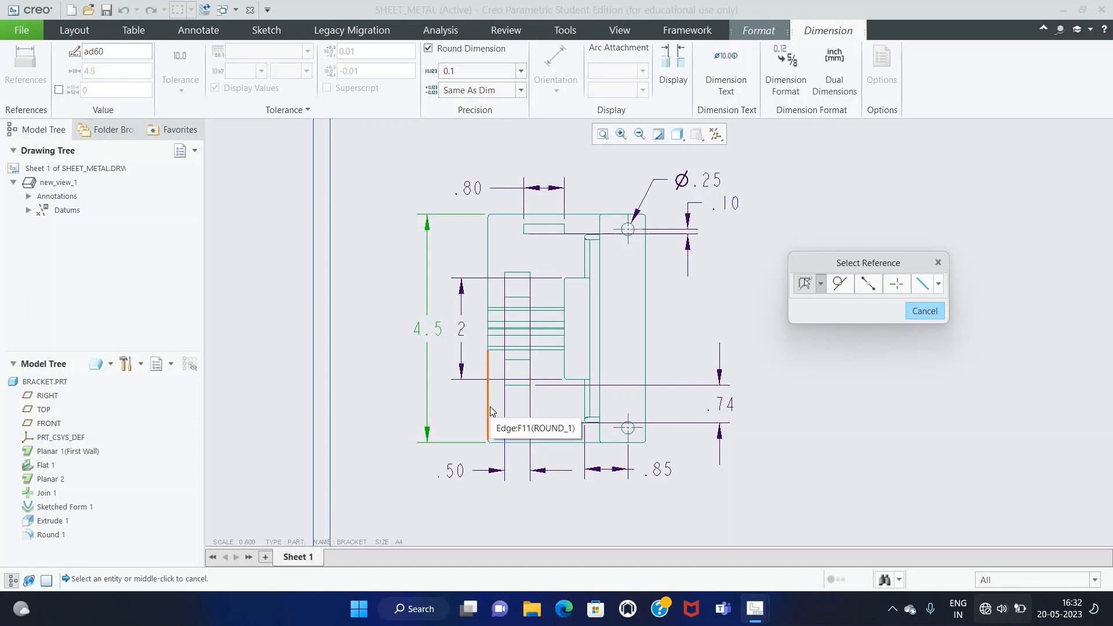
{"action": "left_click", "coordinate": [924, 312]}
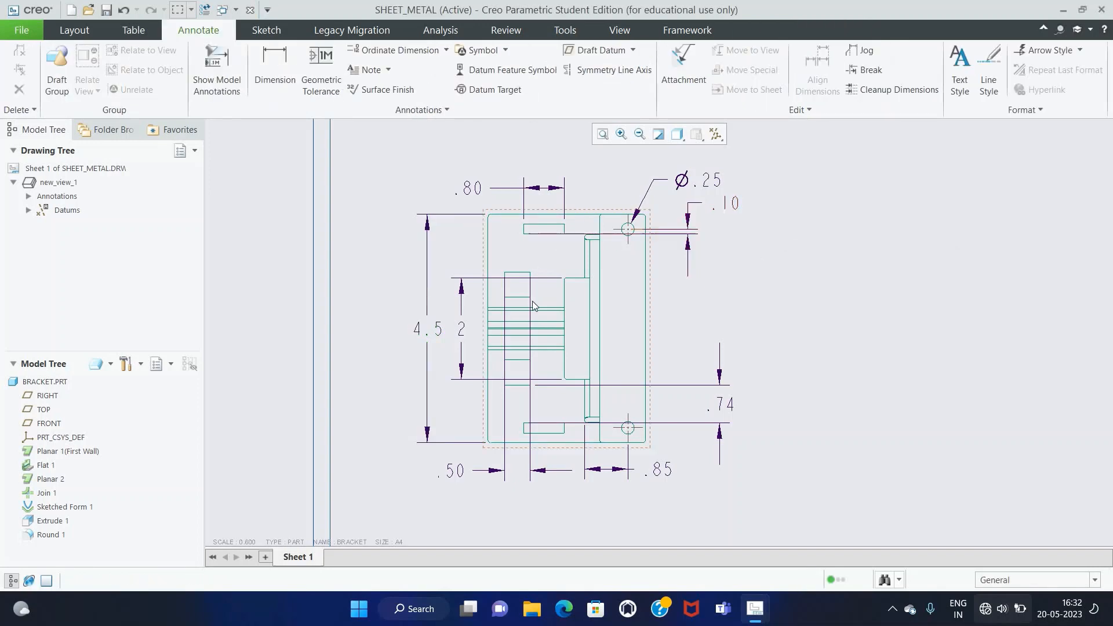
Step: Shorten both extension lines of the tab height dimension to end just outside the bracket's left edge
{"action": "left_click", "coordinate": [546, 279]}
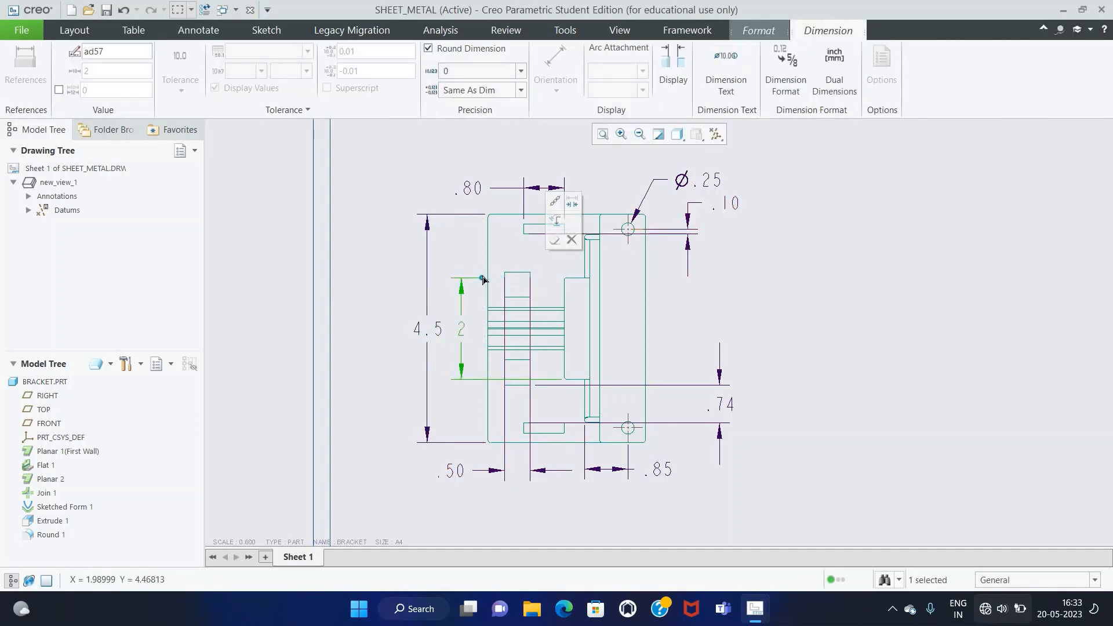
{"action": "left_click_drag", "start_coordinate": [561, 380], "coordinate": [484, 380]}
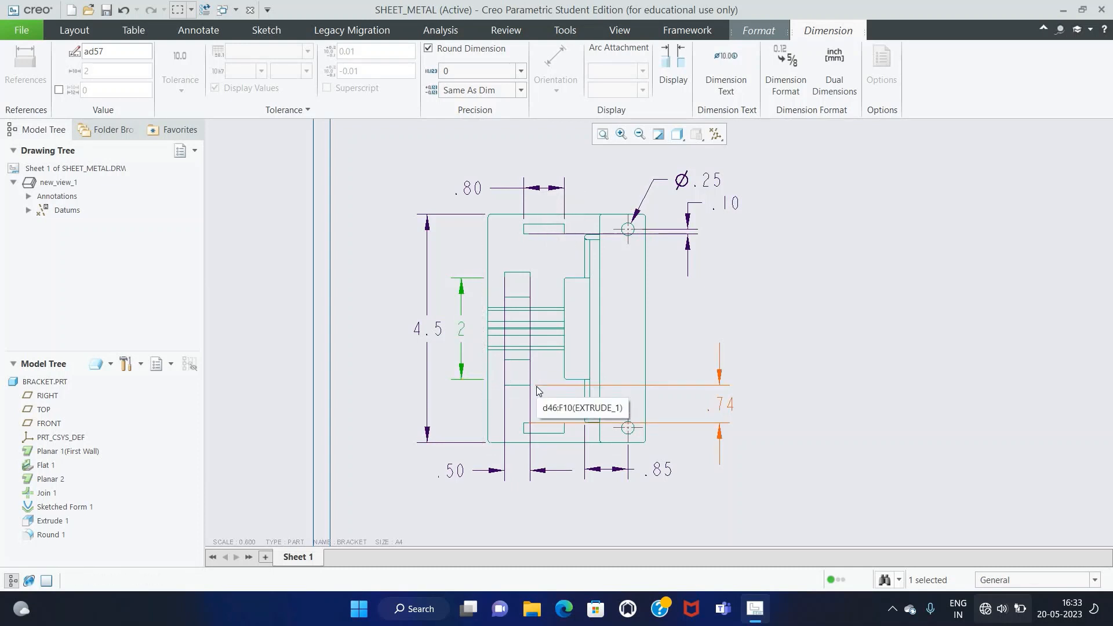
Step: Move the .74 dimension to the left side of the bracket, with its text below the arrows and flipped to the outer side
{"action": "left_click", "coordinate": [722, 404]}
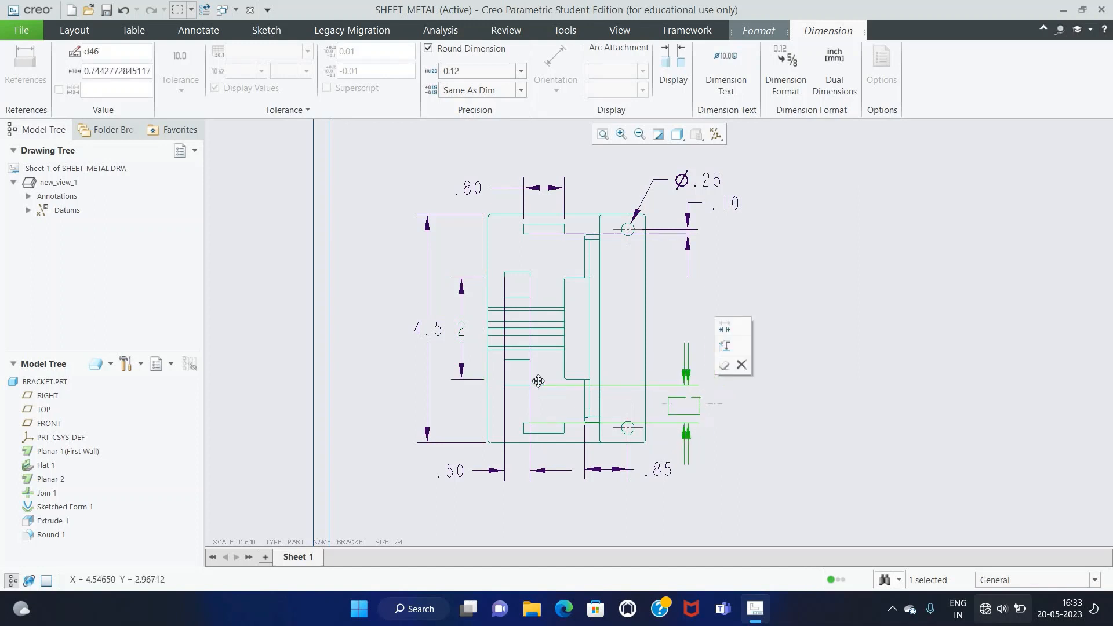
{"action": "left_click_drag", "start_coordinate": [722, 404], "coordinate": [460, 387]}
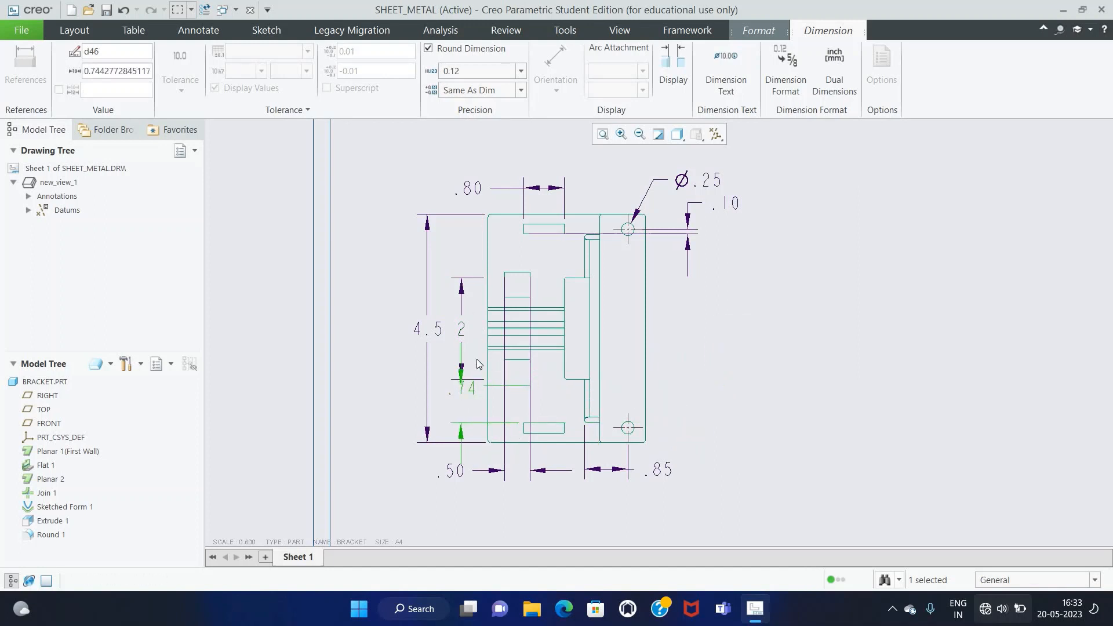
{"action": "left_click", "coordinate": [659, 388]}
{"action": "left_click", "coordinate": [471, 387]}
{"action": "left_click_drag", "start_coordinate": [471, 386], "coordinate": [470, 458]}
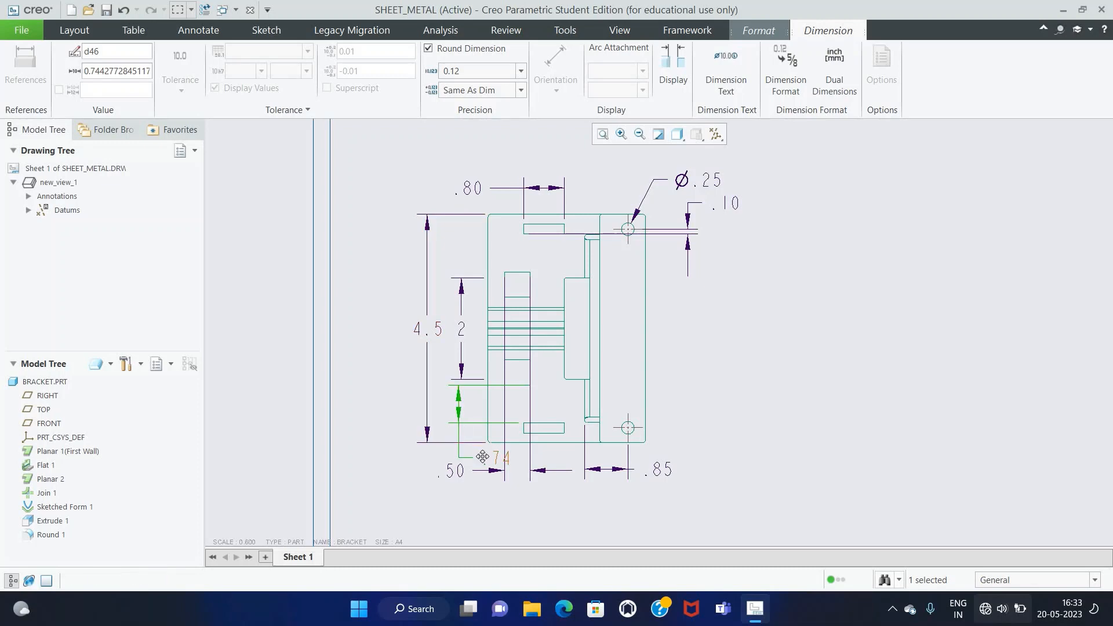
{"action": "left_click", "coordinate": [496, 493]}
{"action": "left_click", "coordinate": [488, 458]}
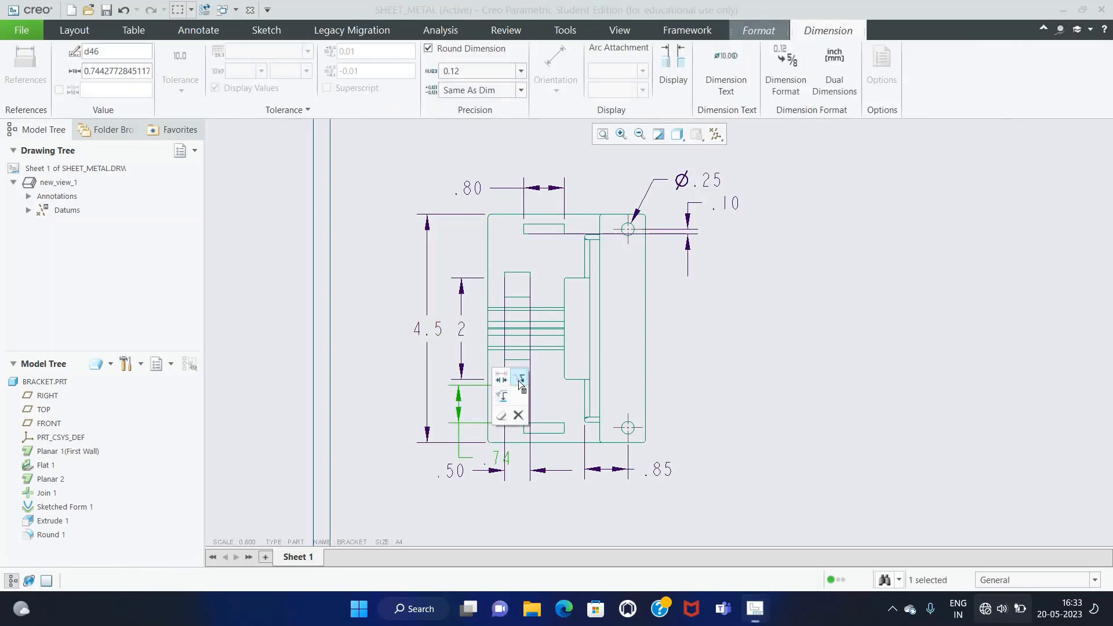
{"action": "left_click", "coordinate": [519, 380]}
{"action": "left_click", "coordinate": [491, 501]}
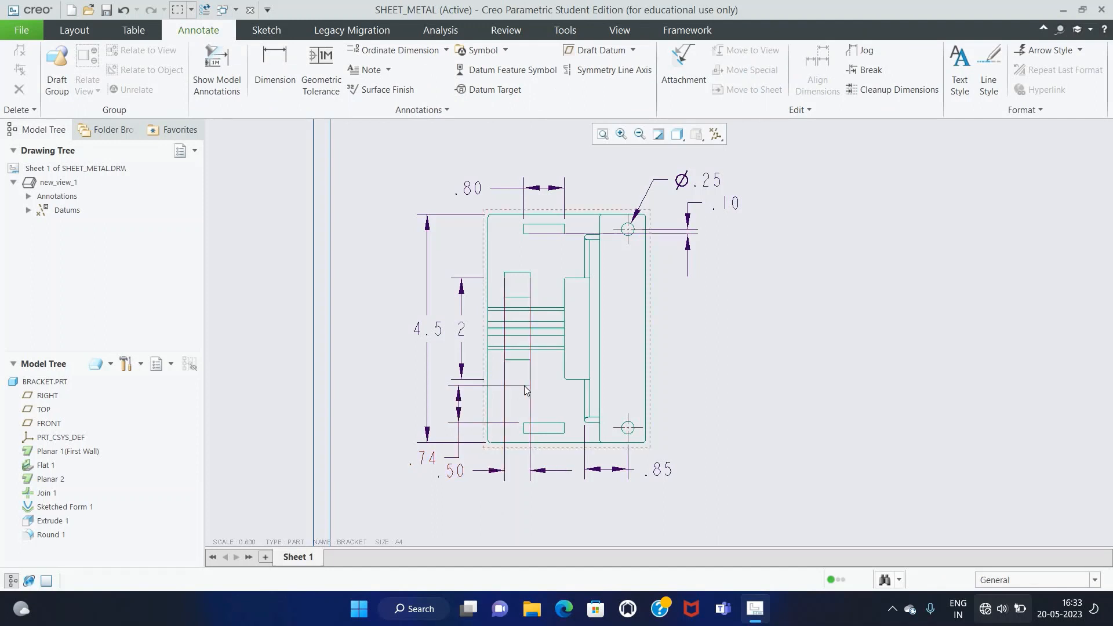
Step: Shorten the extension lines of the .74 and .85 dimensions to end just outside the bracket's outline
{"action": "left_click", "coordinate": [494, 385]}
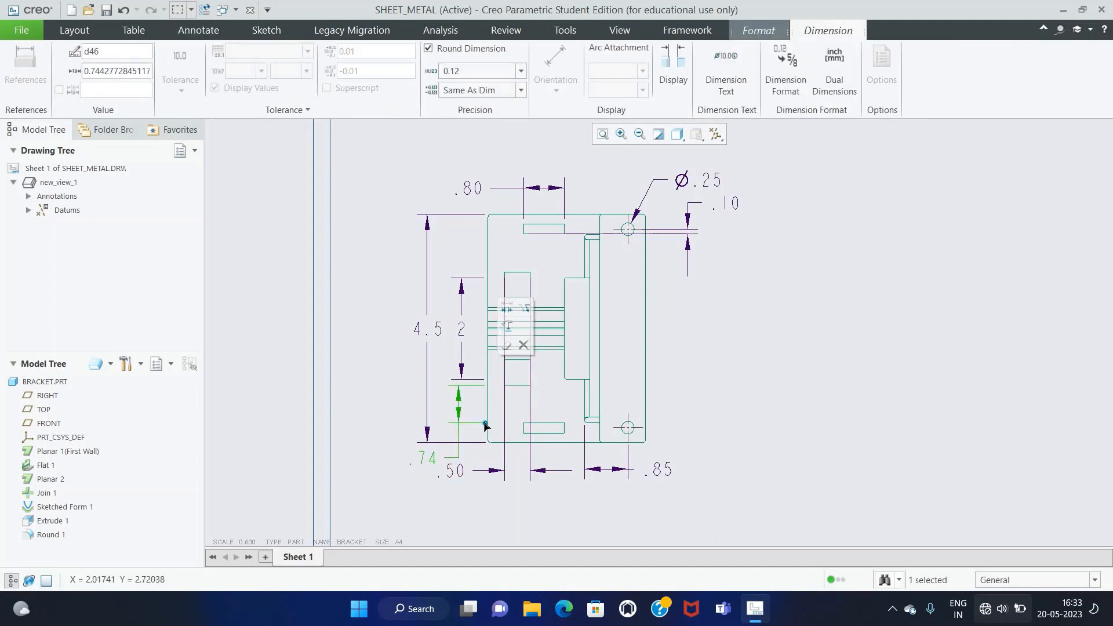
{"action": "left_click", "coordinate": [724, 452]}
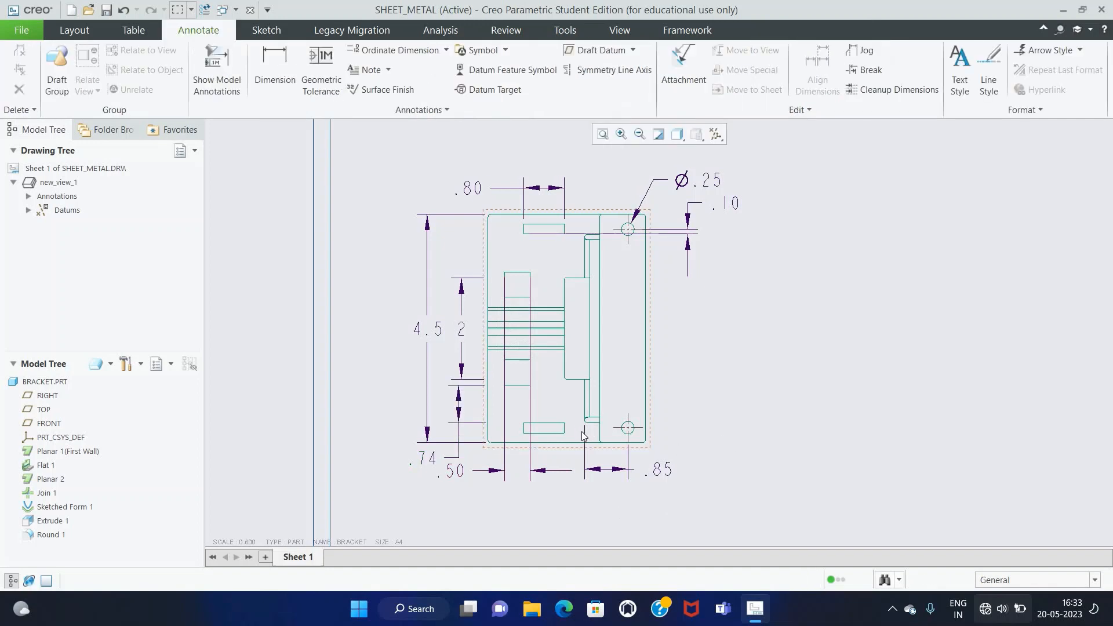
{"action": "left_click", "coordinate": [583, 435]}
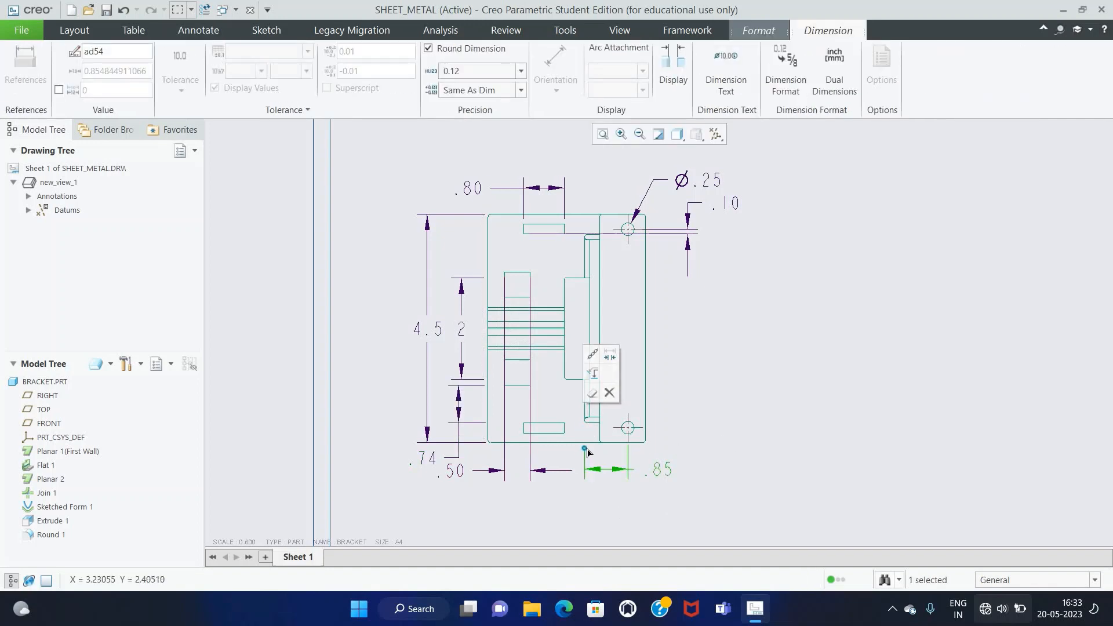
Step: Shorten the extension lines of the .50 and .80 dimensions to end just outside the bracket's lower and upper edges
{"action": "left_click", "coordinate": [530, 414]}
{"action": "left_click_drag", "start_coordinate": [534, 288], "coordinate": [534, 451]}
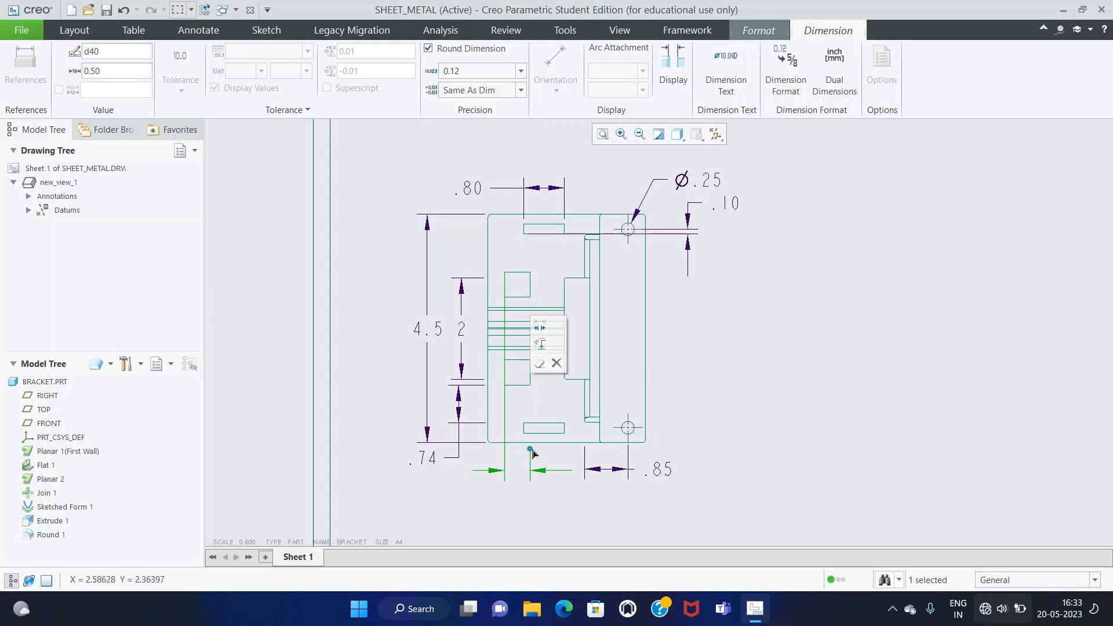
{"action": "left_click_drag", "start_coordinate": [506, 288], "coordinate": [505, 450]}
{"action": "left_click", "coordinate": [764, 478]}
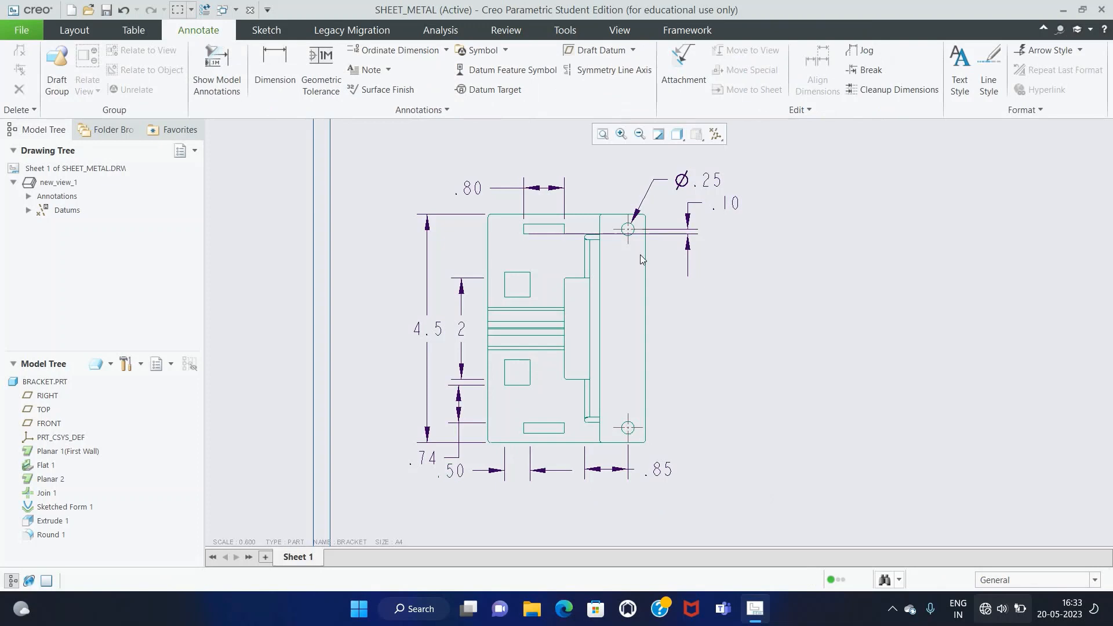
{"action": "left_click", "coordinate": [524, 219]}
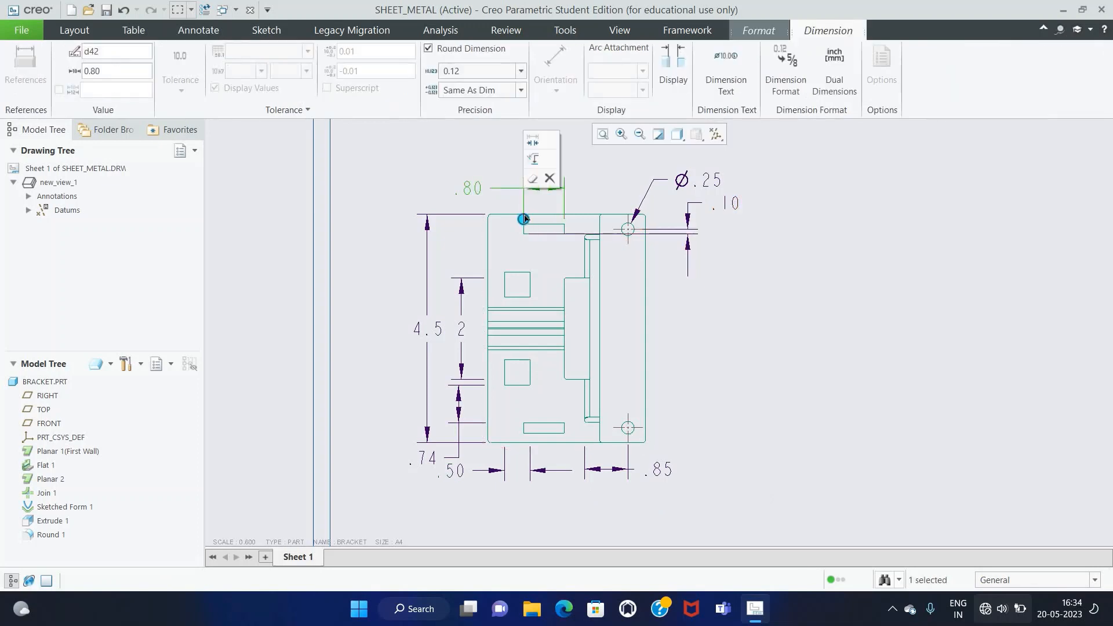
{"action": "left_click_drag", "start_coordinate": [524, 216], "coordinate": [565, 212]}
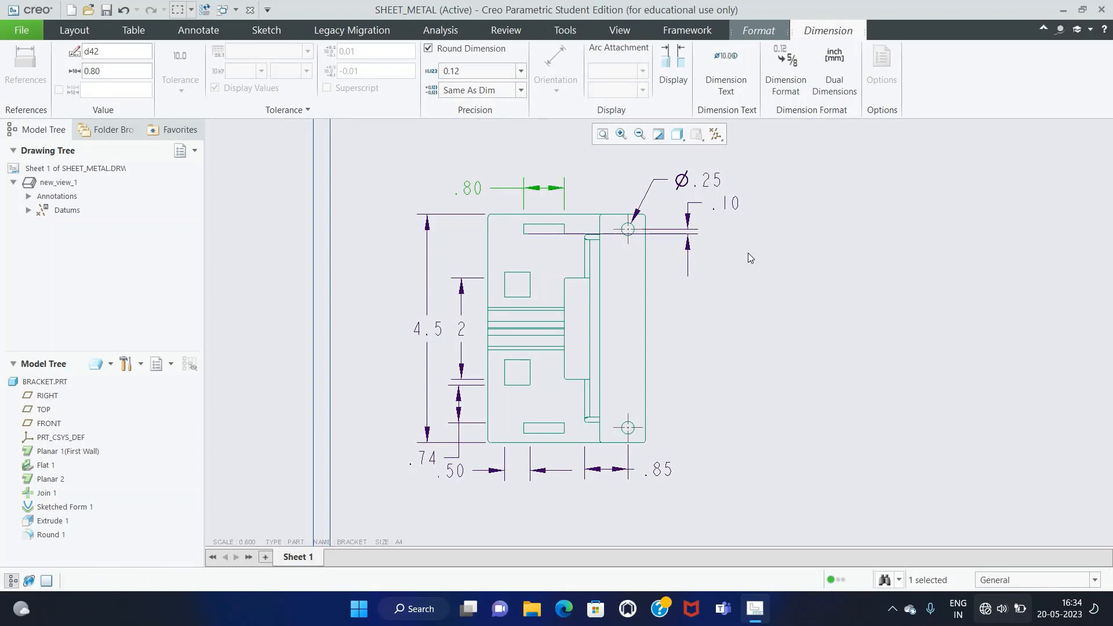
Step: Delete the .10 dimension beside the upper hole
{"action": "left_click", "coordinate": [750, 256]}
{"action": "left_click", "coordinate": [696, 237]}
{"action": "left_click", "coordinate": [721, 195]}
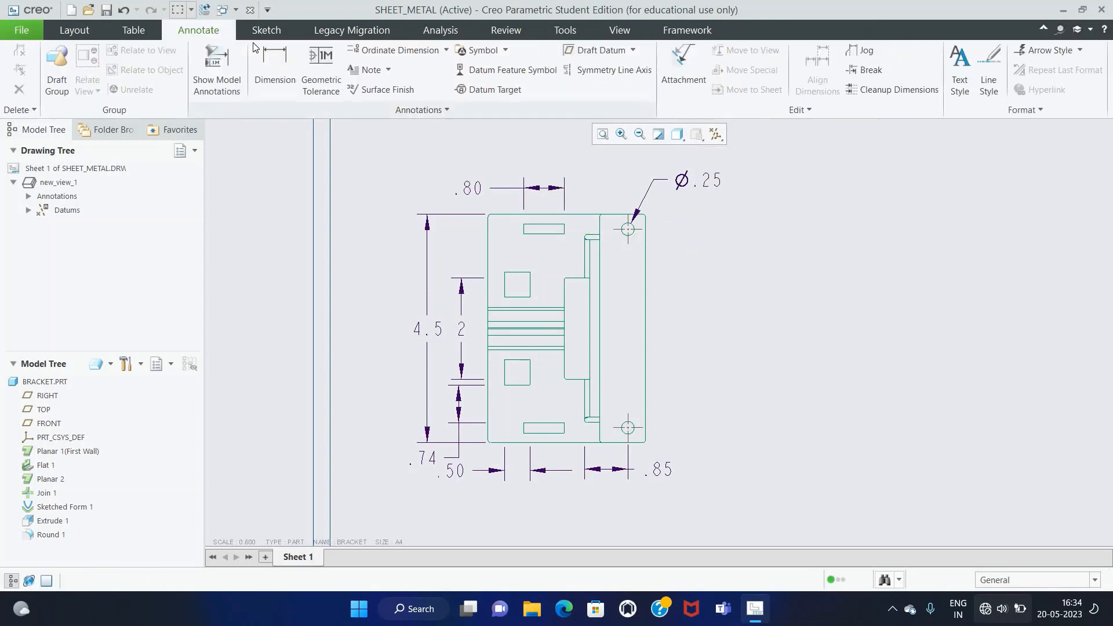
Step: Dimension the height of the upper slot, placing the dimension outside the bracket's left edge
{"action": "left_click", "coordinate": [275, 64]}
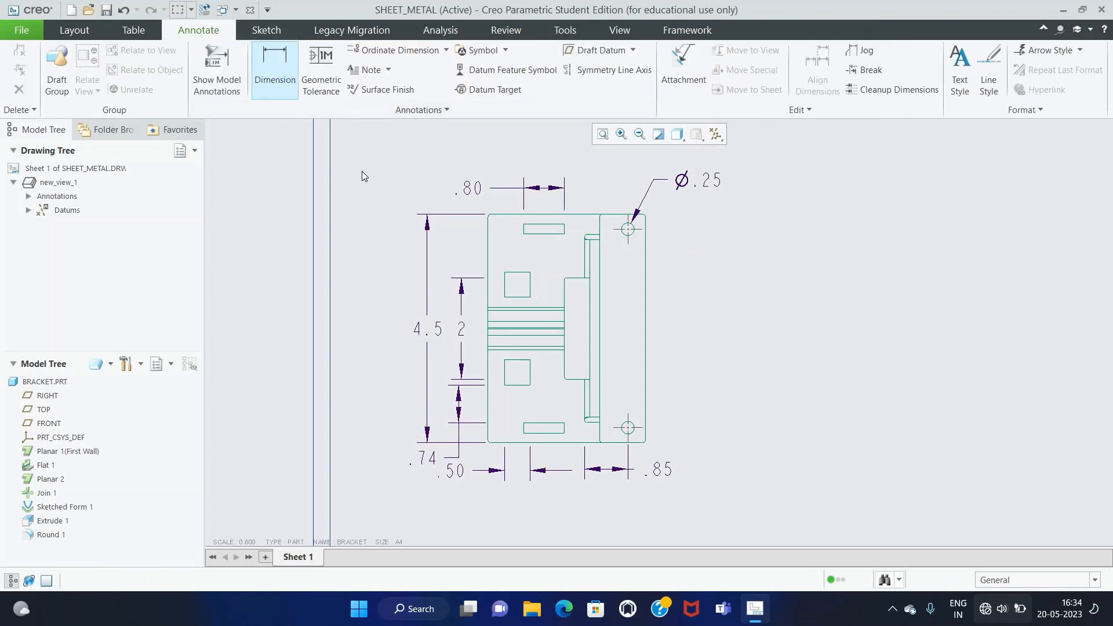
{"action": "left_click", "coordinate": [543, 234], "text": "ctrl"}
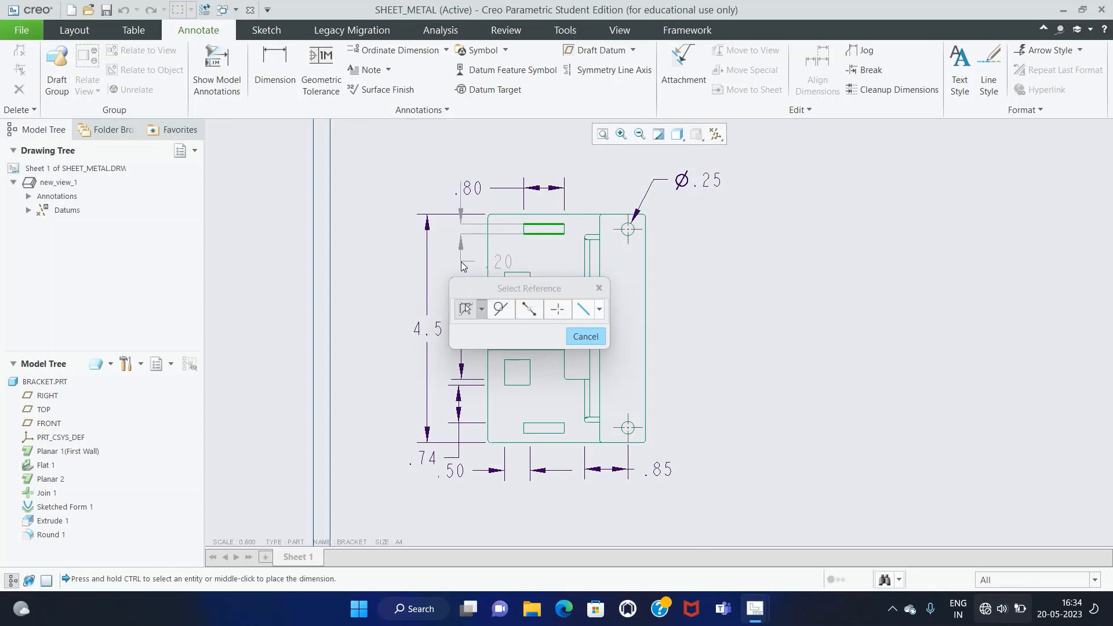
{"action": "middle_click", "coordinate": [461, 261]}
{"action": "left_click", "coordinate": [760, 339]}
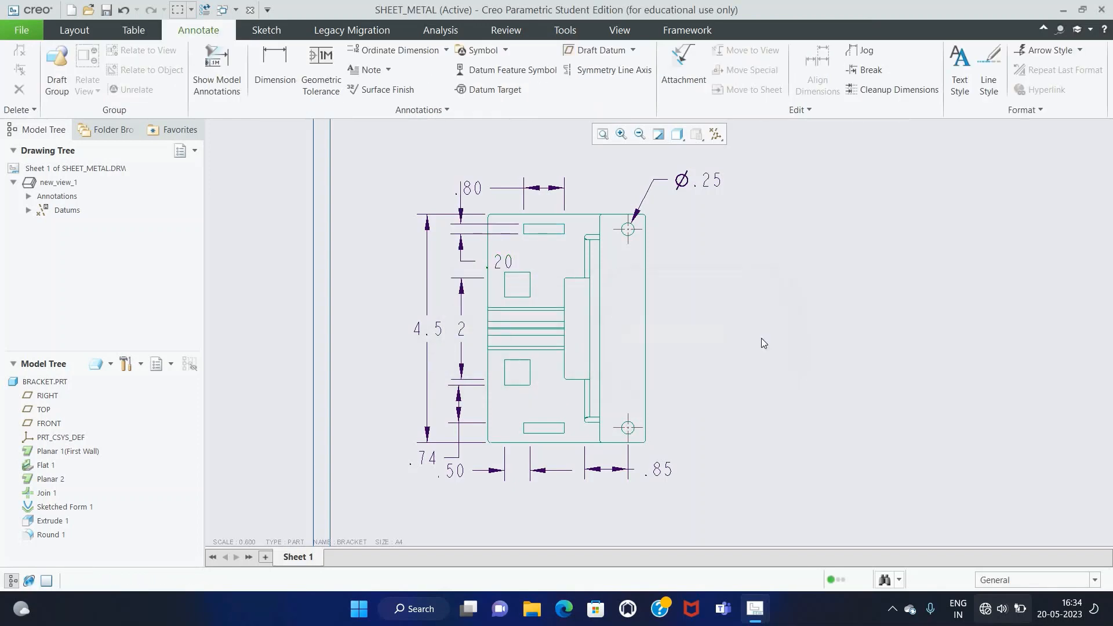
Step: Move the .80 dimension slightly farther above the bracket, clear of the slot's height dimension
{"action": "left_click", "coordinate": [538, 188]}
{"action": "left_click", "coordinate": [492, 128]}
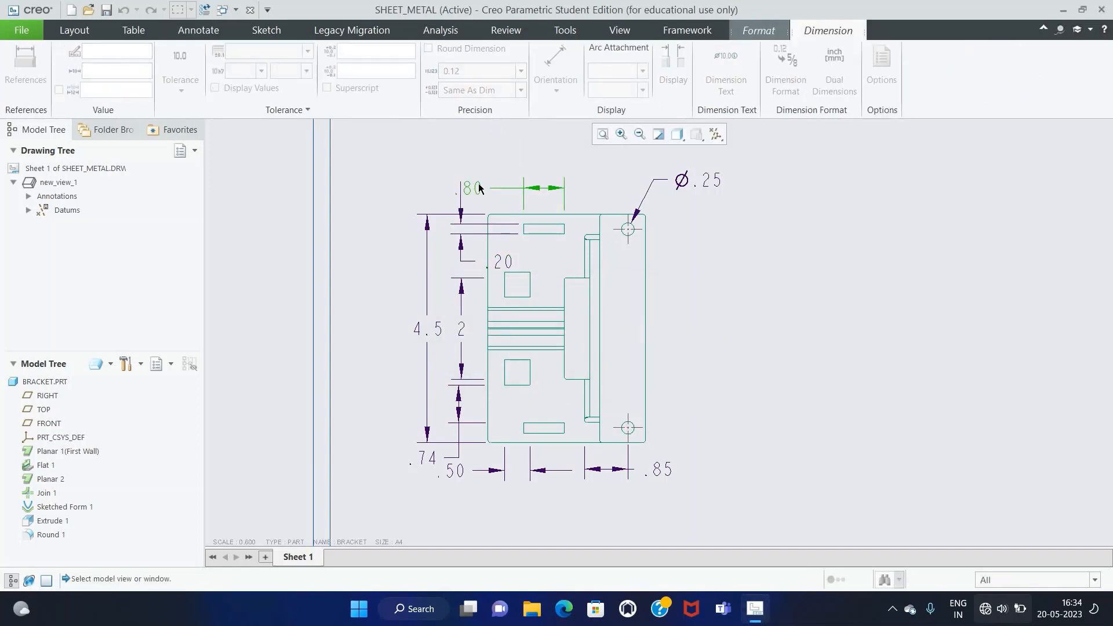
{"action": "middle_click", "coordinate": [482, 157]}
{"action": "left_click", "coordinate": [482, 190]}
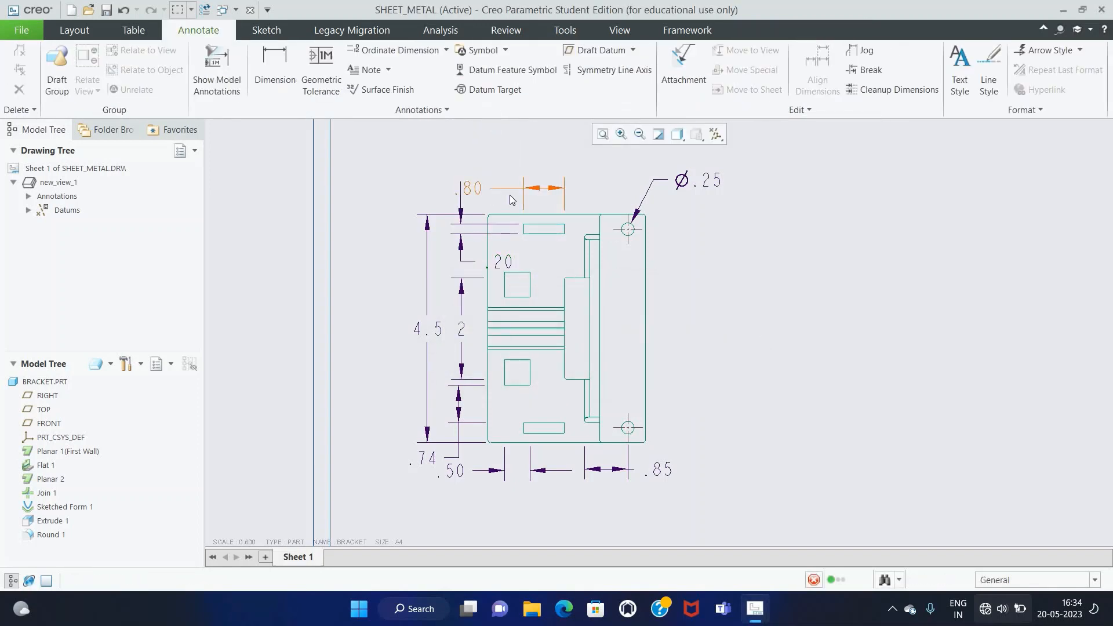
{"action": "left_click", "coordinate": [536, 187]}
{"action": "left_click_drag", "start_coordinate": [537, 186], "coordinate": [536, 175]}
{"action": "left_click", "coordinate": [512, 201]}
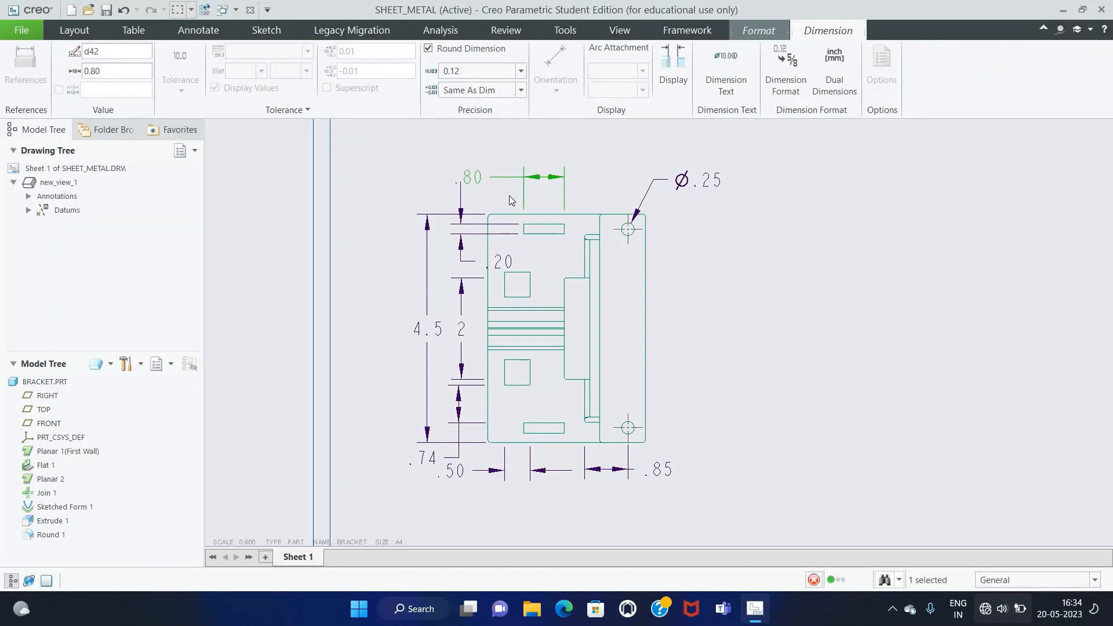
Step: Flip the .20 dimension's text to the outer side and move the 4.5 dimension farther left of the bracket
{"action": "left_click", "coordinate": [463, 239]}
{"action": "left_click", "coordinate": [509, 159]}
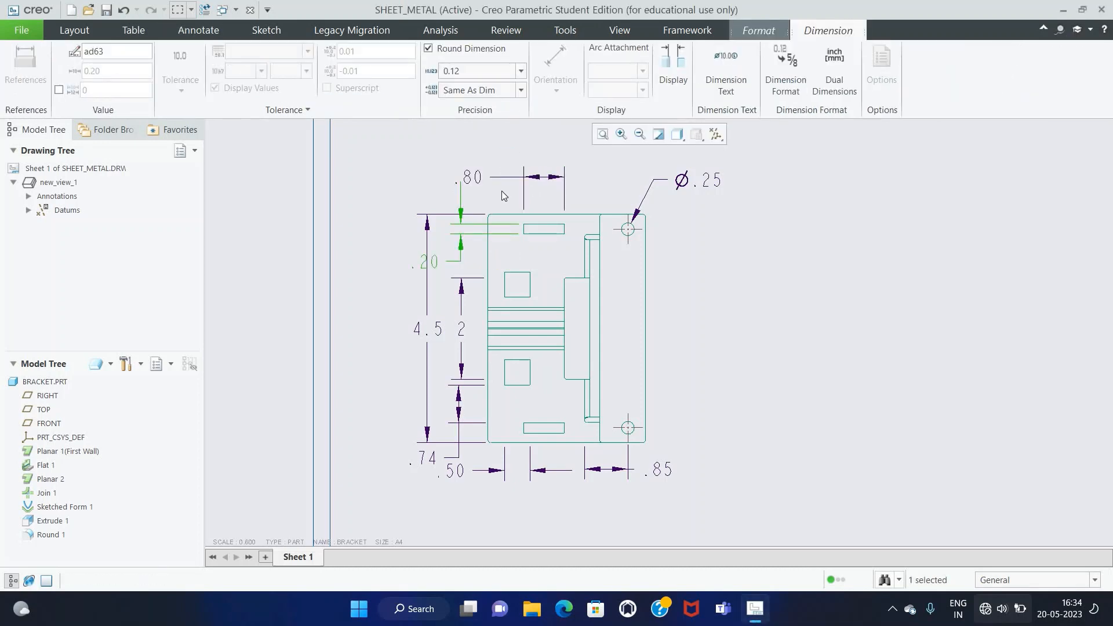
{"action": "left_click", "coordinate": [424, 328]}
{"action": "left_click_drag", "start_coordinate": [425, 328], "coordinate": [404, 329]}
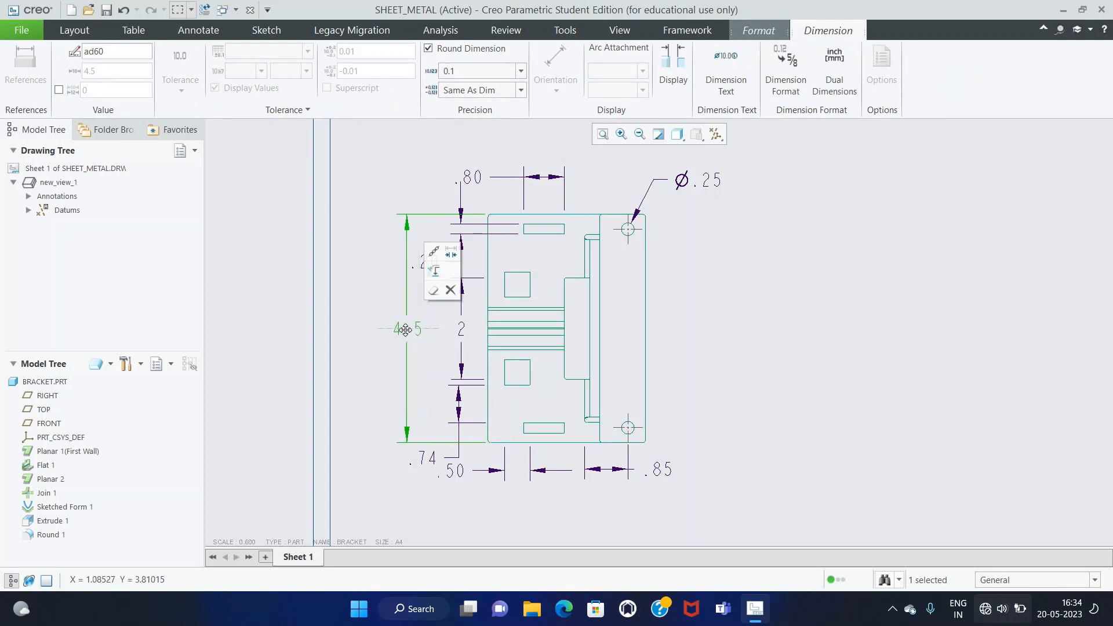
{"action": "left_click", "coordinate": [729, 333]}
Step: Move the front view with its dimensions down toward the lower-left corner of the sheet
{"action": "scroll", "coordinate": [712, 278], "scroll_direction": "up", "scroll_amount": 2}
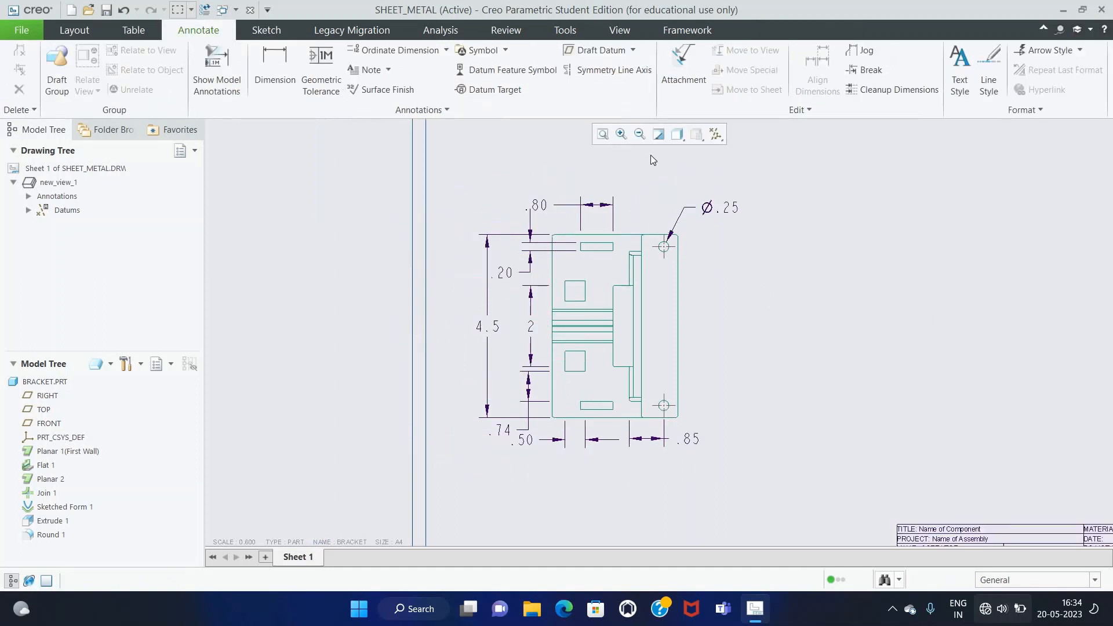
{"action": "left_click", "coordinate": [601, 134]}
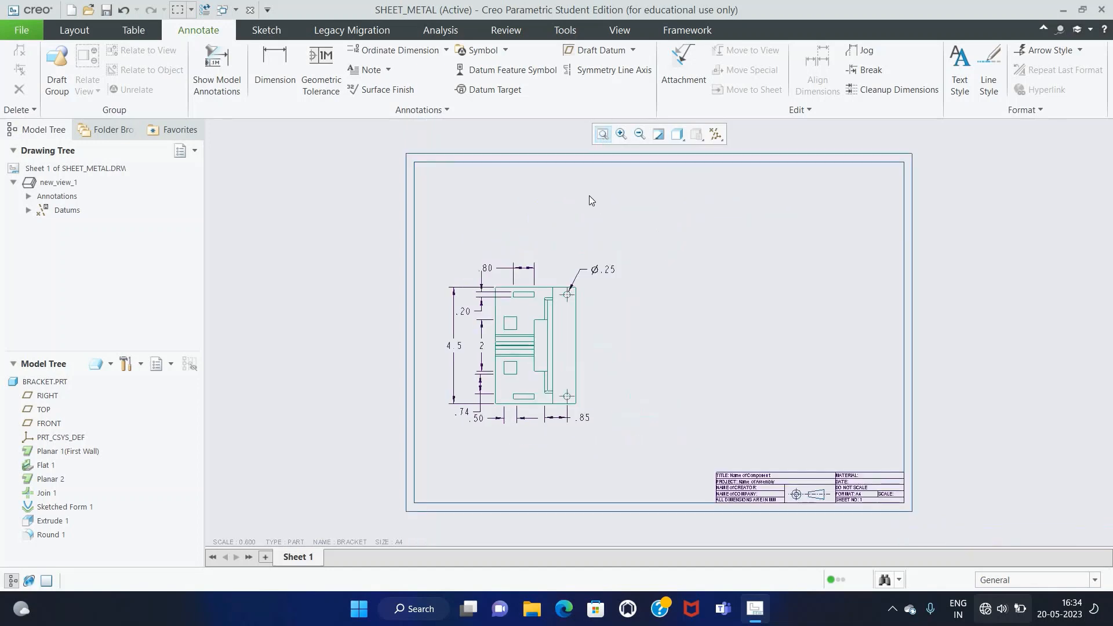
{"action": "left_click", "coordinate": [74, 30]}
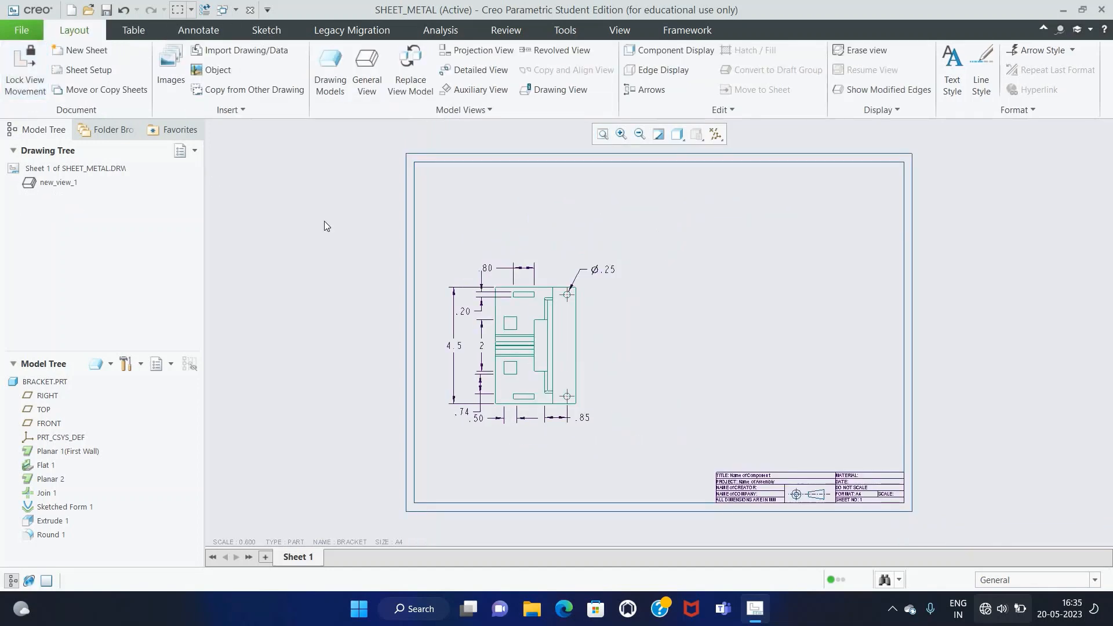
{"action": "left_click", "coordinate": [564, 324]}
{"action": "left_click_drag", "start_coordinate": [563, 324], "coordinate": [539, 380]}
{"action": "left_click", "coordinate": [781, 389]}
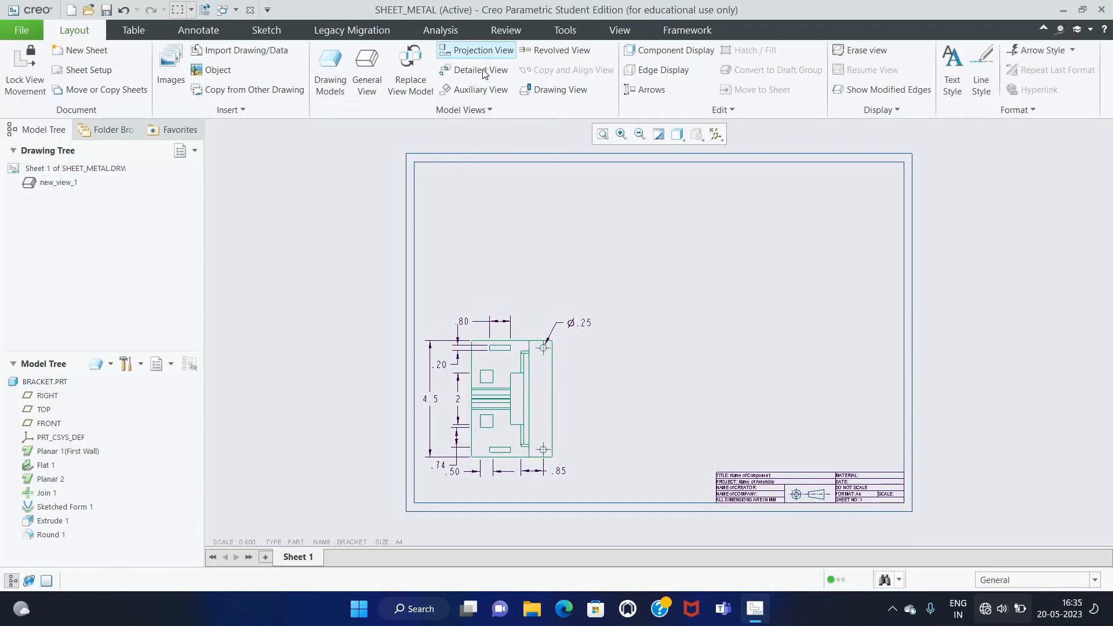
Step: Insert a projection view of the bracket directly above the front view
{"action": "left_click", "coordinate": [484, 51]}
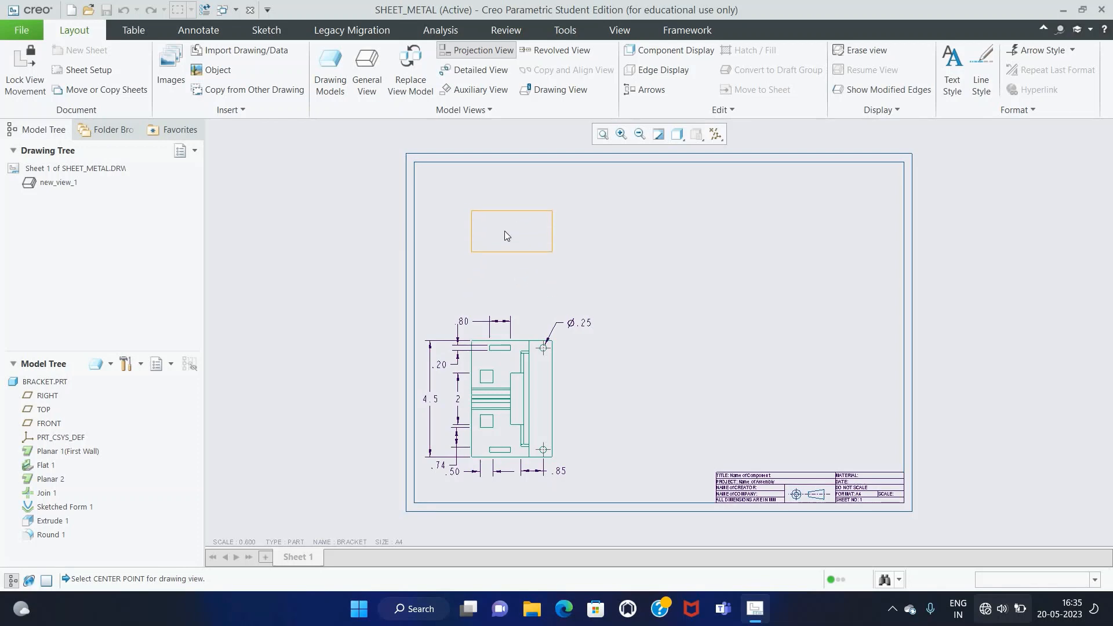
{"action": "left_click", "coordinate": [505, 233]}
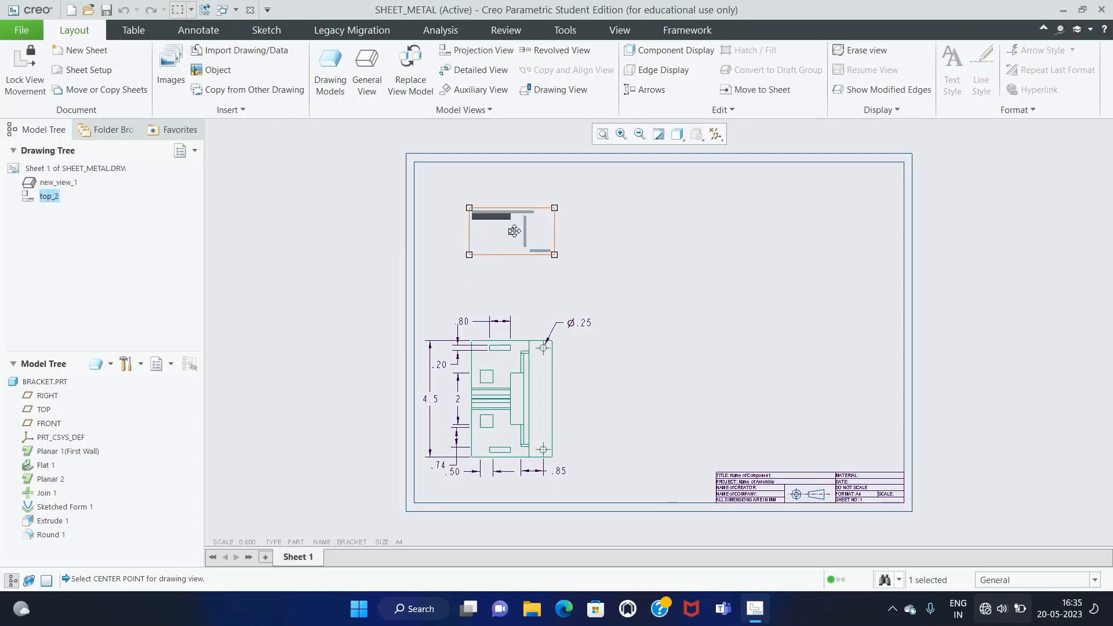
{"action": "left_click", "coordinate": [635, 225]}
Step: Set the projected top view's display style to No Hidden and its HLR edge display quality to Very High
{"action": "double_click", "coordinate": [541, 224]}
{"action": "left_click_drag", "start_coordinate": [565, 156], "coordinate": [814, 147]}
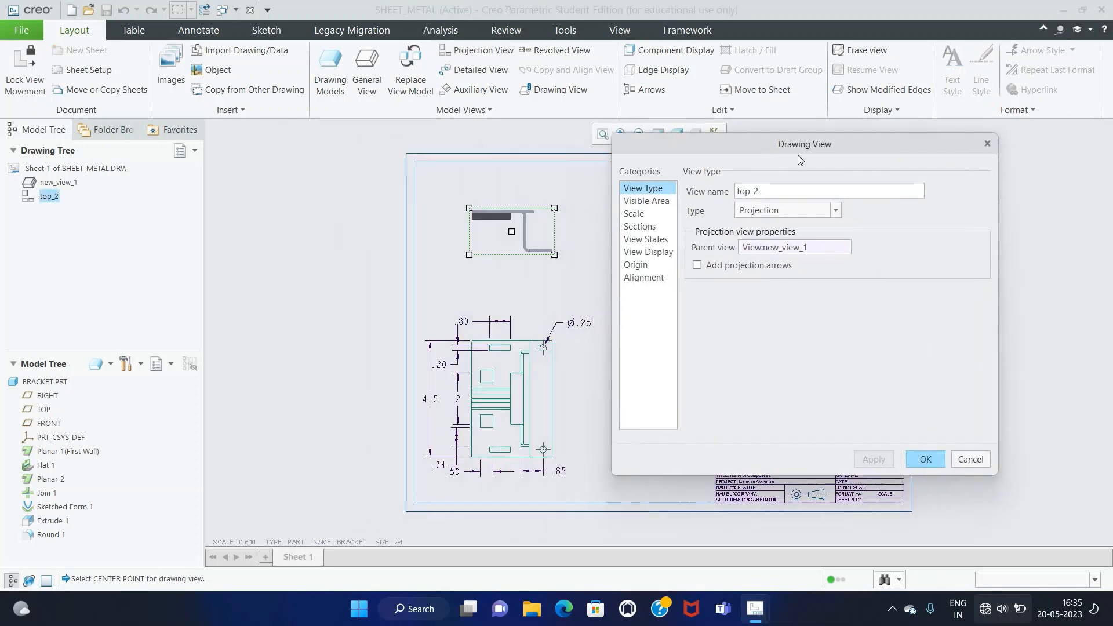
{"action": "left_click", "coordinate": [648, 252]}
{"action": "left_click", "coordinate": [782, 204]}
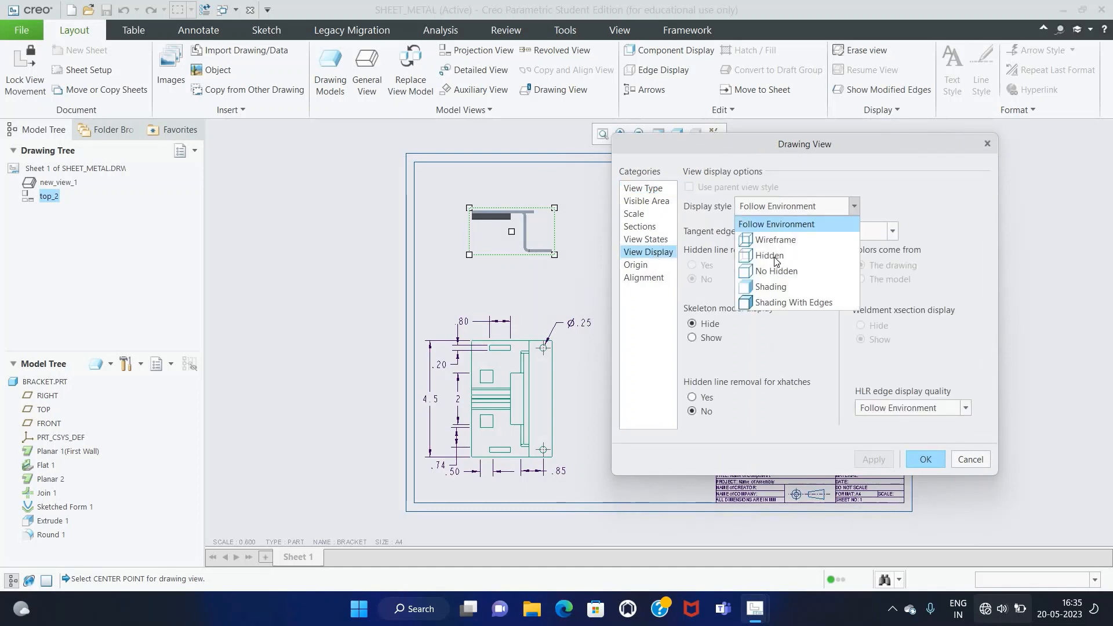
{"action": "left_click", "coordinate": [788, 271]}
{"action": "left_click", "coordinate": [876, 409]}
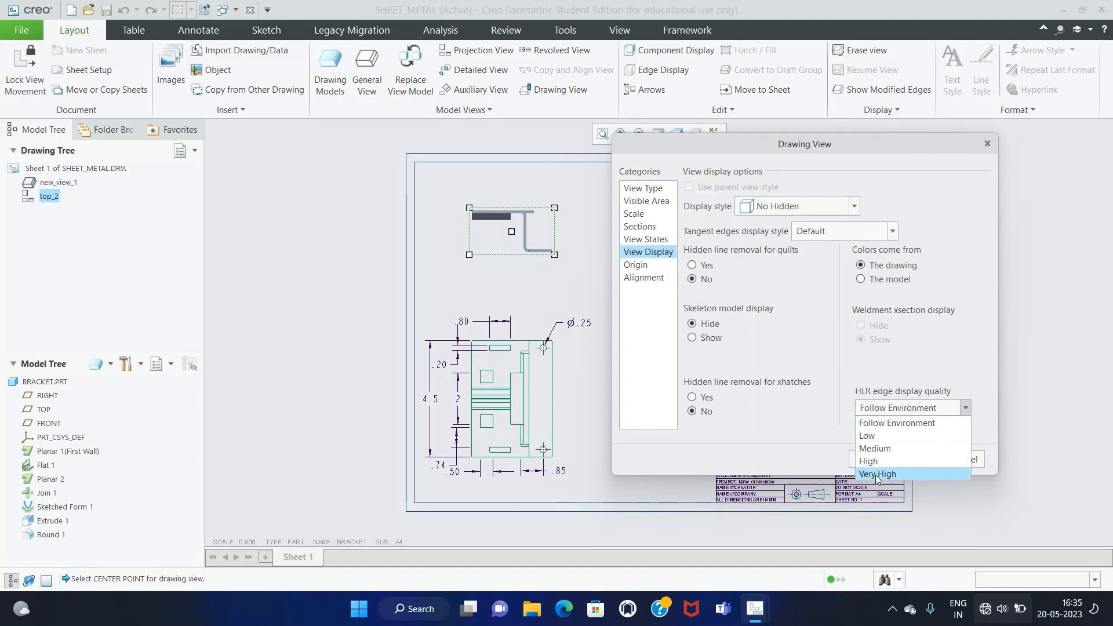
{"action": "left_click", "coordinate": [878, 473]}
{"action": "left_click", "coordinate": [877, 464]}
{"action": "left_click", "coordinate": [915, 461]}
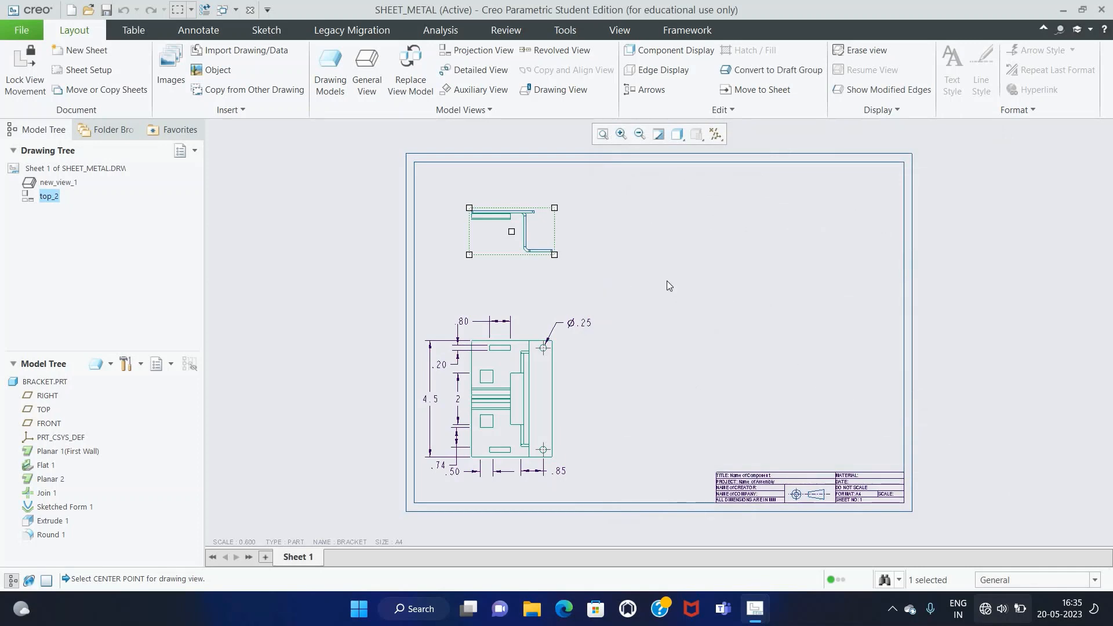
{"action": "left_click", "coordinate": [643, 267]}
Step: Show the hole axes A_1 and A_2 as model annotations in the top view
{"action": "scroll", "coordinate": [543, 206], "scroll_direction": "up", "scroll_amount": 1}
{"action": "scroll", "coordinate": [503, 217], "scroll_direction": "up", "scroll_amount": 2}
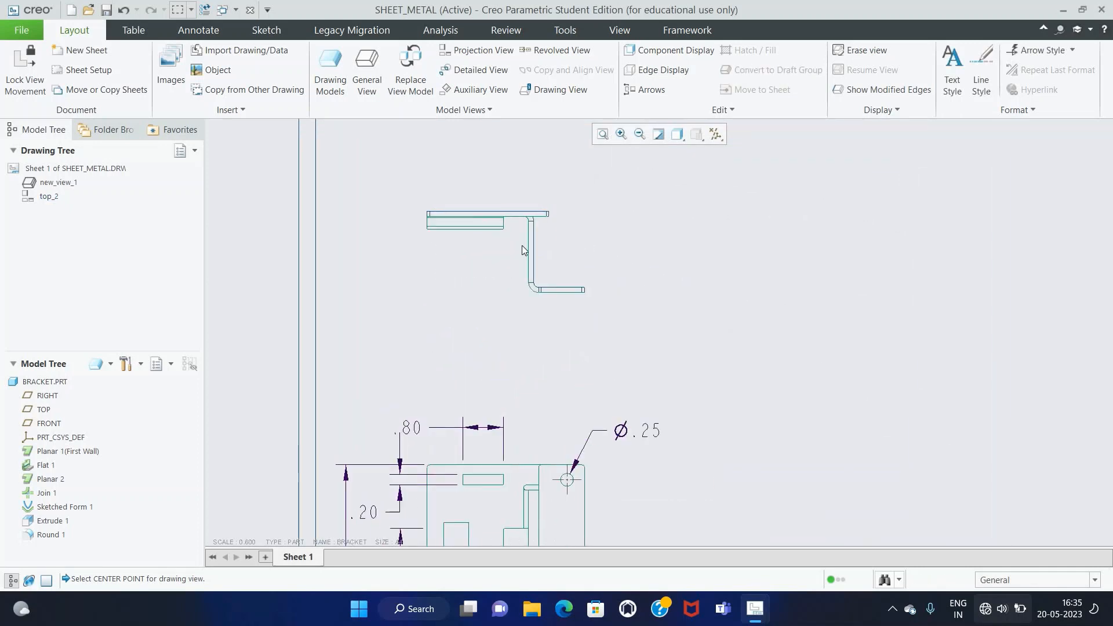
{"action": "left_click", "coordinate": [198, 31]}
{"action": "left_click", "coordinate": [212, 69]}
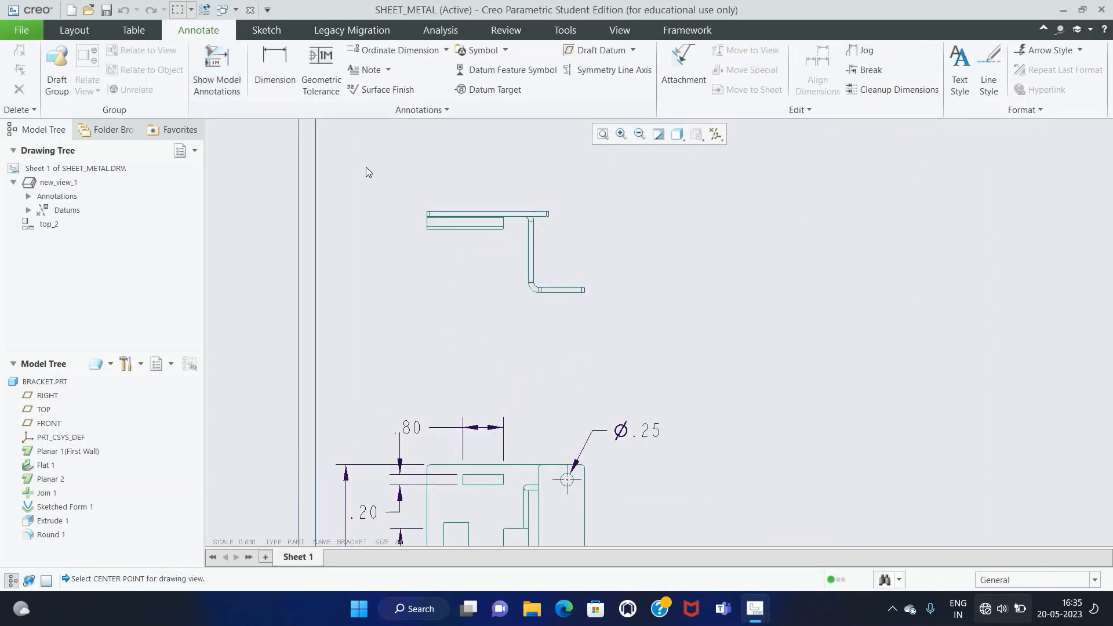
{"action": "left_click", "coordinate": [429, 242]}
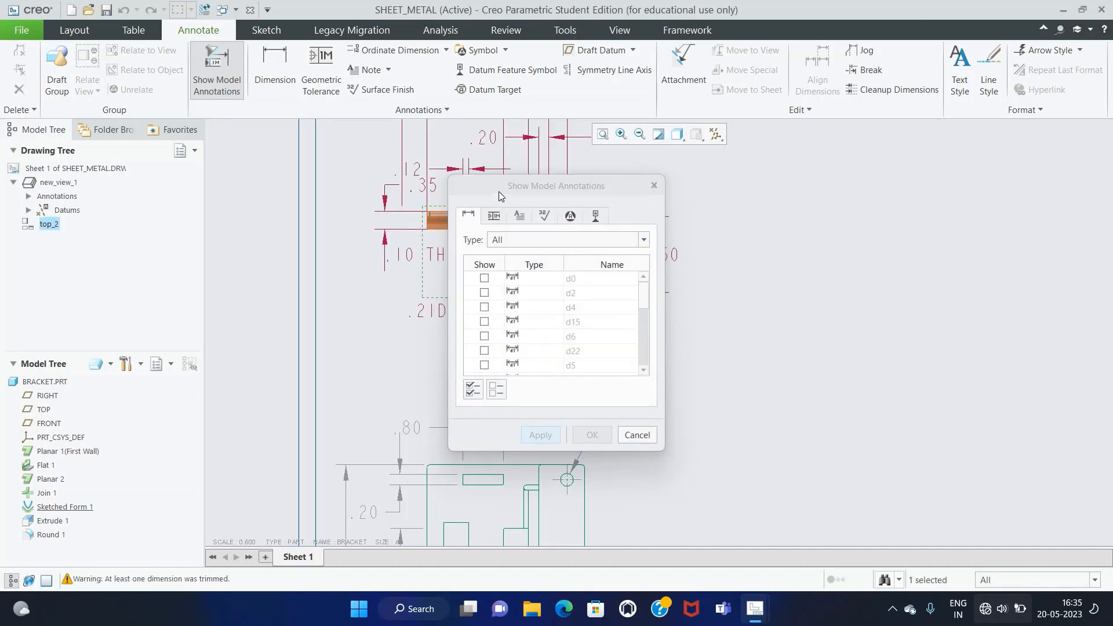
{"action": "left_click_drag", "start_coordinate": [508, 186], "coordinate": [852, 145]}
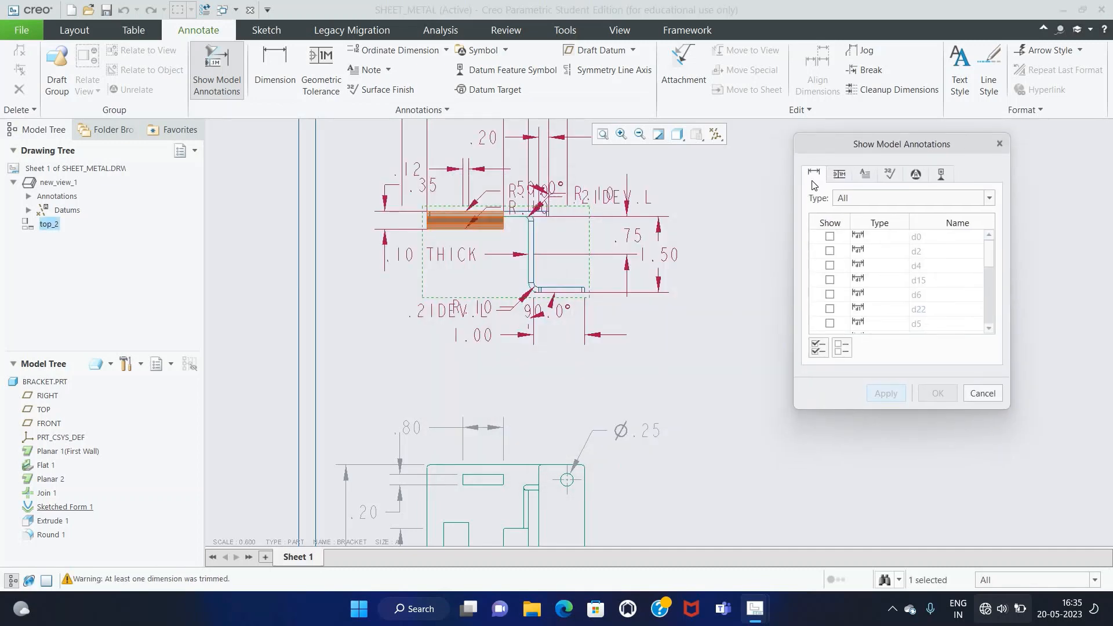
{"action": "left_click", "coordinate": [940, 175]}
{"action": "left_click", "coordinate": [829, 236]}
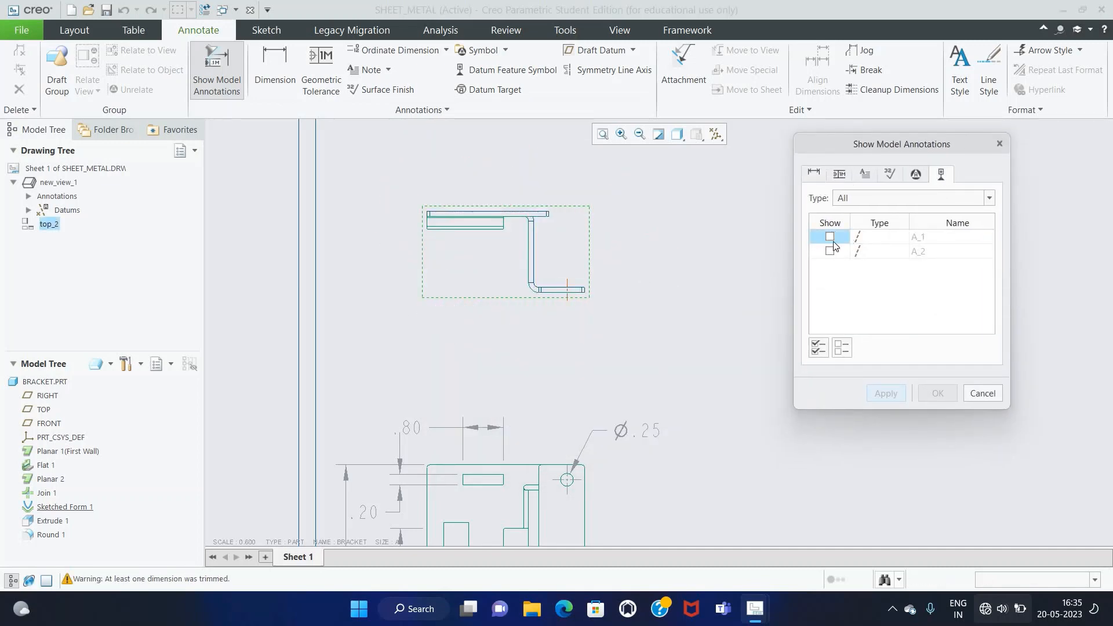
{"action": "left_click", "coordinate": [829, 250]}
{"action": "left_click", "coordinate": [885, 393]}
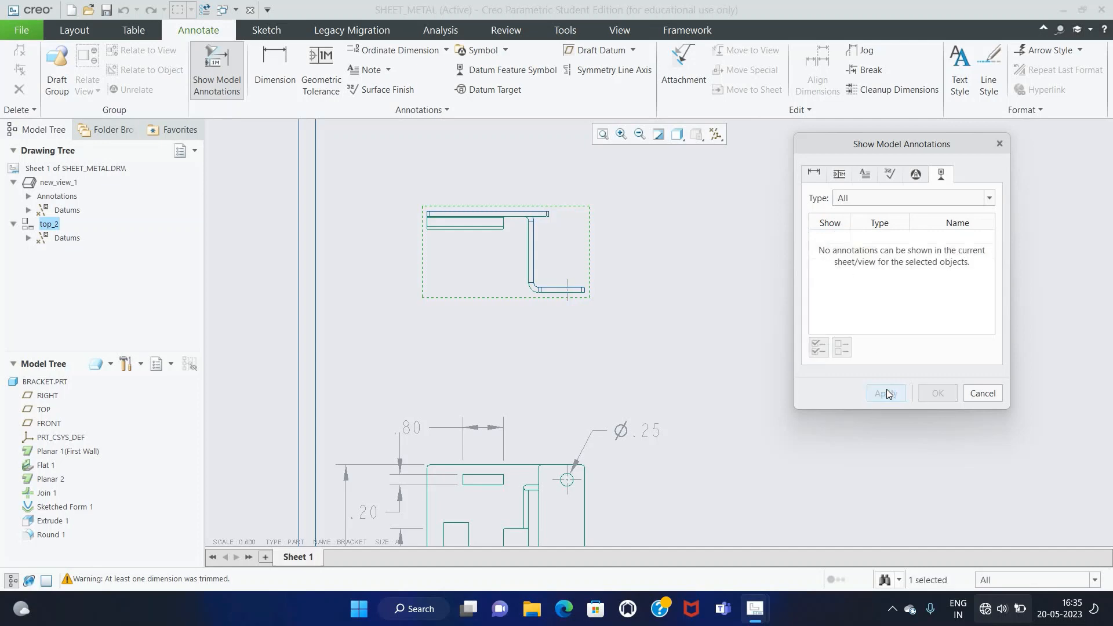
Step: Select the 1.50 height and 1.00 flange dimensions from the model annotations to show in the top view
{"action": "left_click", "coordinate": [814, 173]}
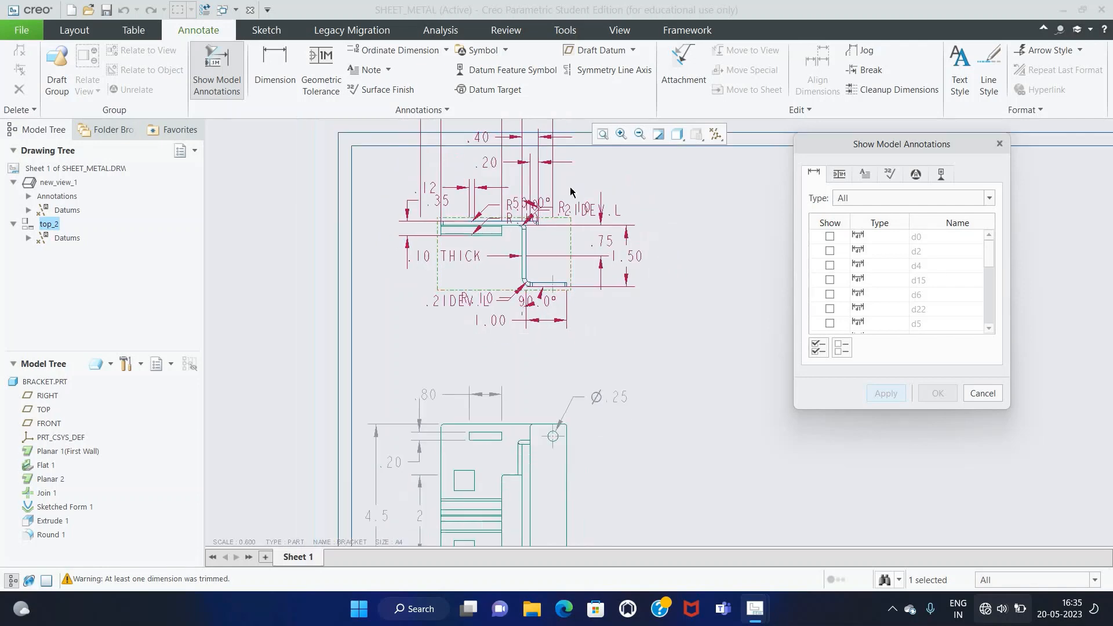
{"action": "scroll", "coordinate": [576, 193], "scroll_direction": "up", "scroll_amount": 3}
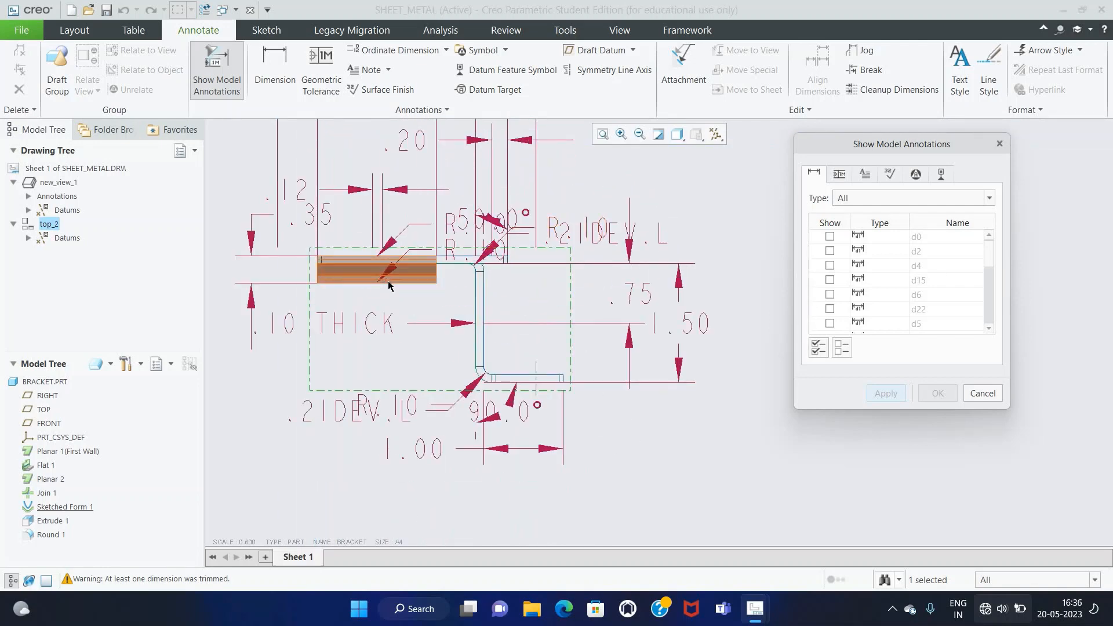
{"action": "scroll", "coordinate": [452, 223], "scroll_direction": "down", "scroll_amount": 1}
{"action": "left_click", "coordinate": [640, 313]}
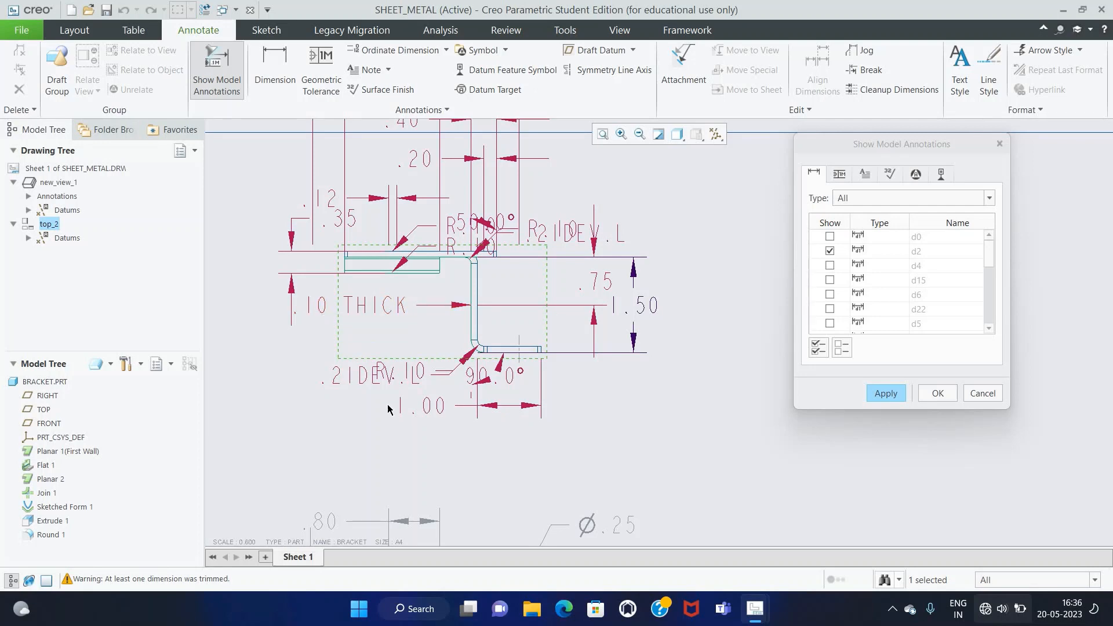
{"action": "left_click", "coordinate": [425, 408]}
Step: Add the lower R.10 bend radius and the .35 dimension to the selection and apply the top view's model dimensions
{"action": "scroll", "coordinate": [457, 392], "scroll_direction": "up", "scroll_amount": 3}
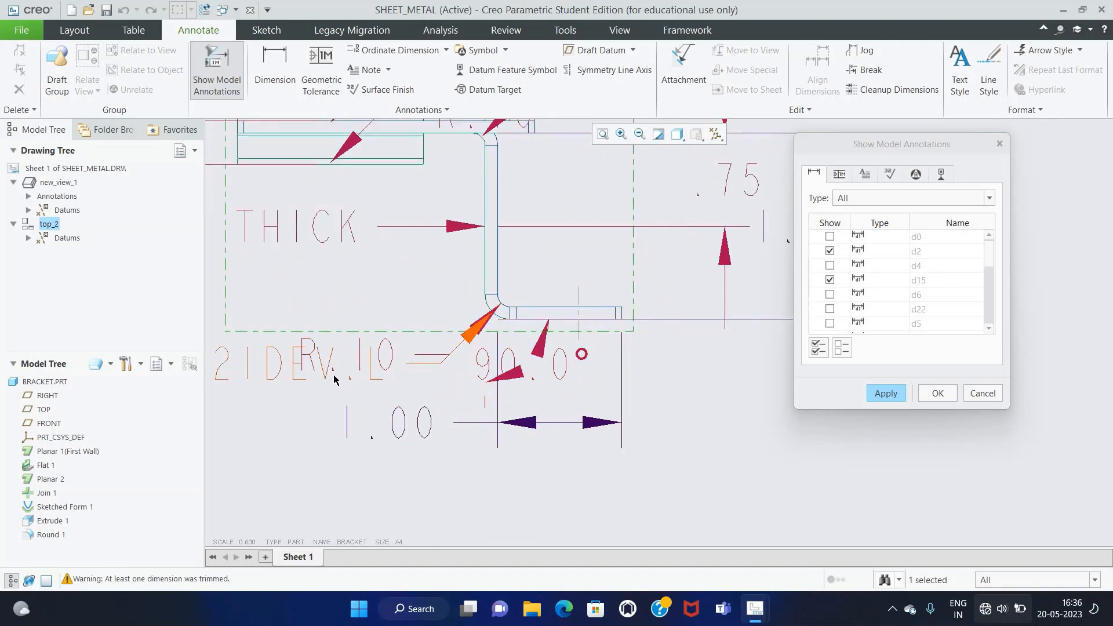
{"action": "scroll", "coordinate": [334, 379], "scroll_direction": "down", "scroll_amount": 2}
{"action": "scroll", "coordinate": [364, 362], "scroll_direction": "up", "scroll_amount": 1}
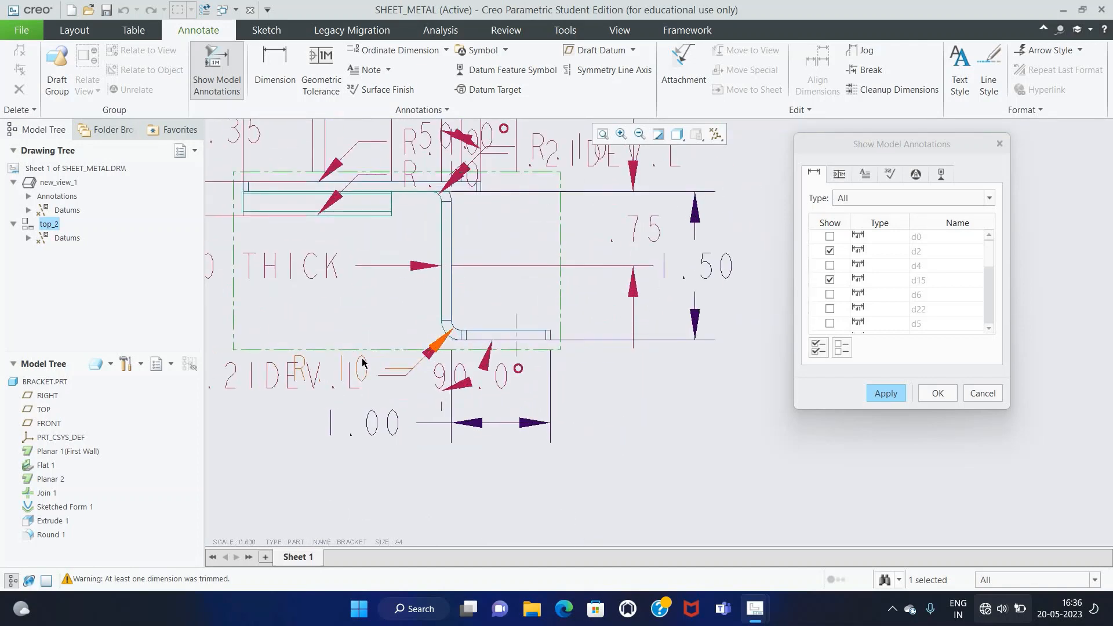
{"action": "scroll", "coordinate": [364, 362], "scroll_direction": "down", "scroll_amount": 1}
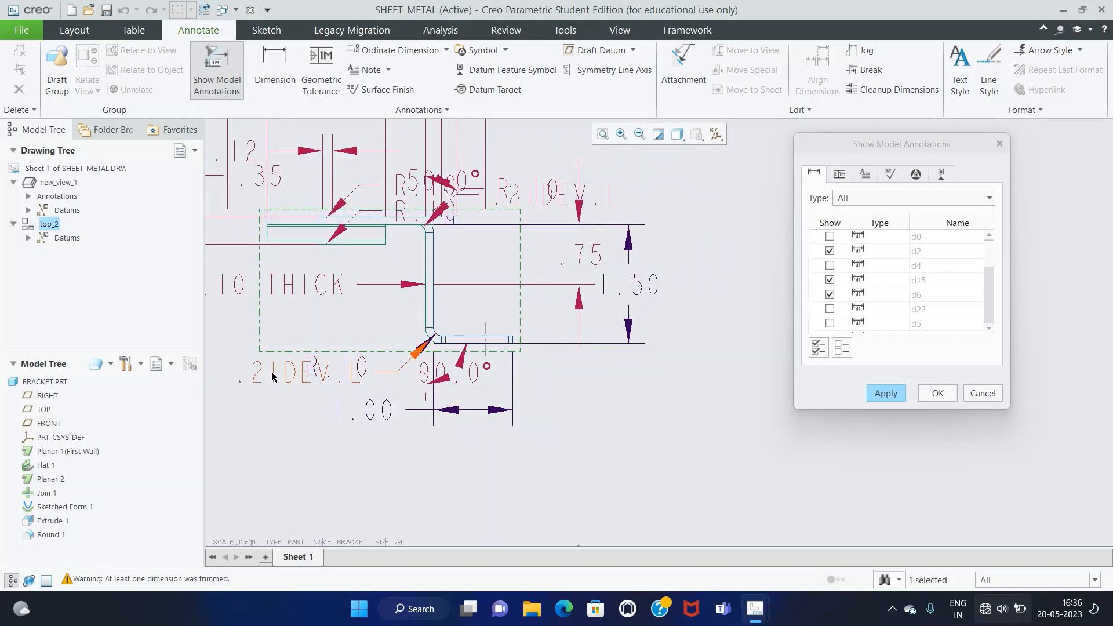
{"action": "scroll", "coordinate": [284, 376], "scroll_direction": "down", "scroll_amount": 1}
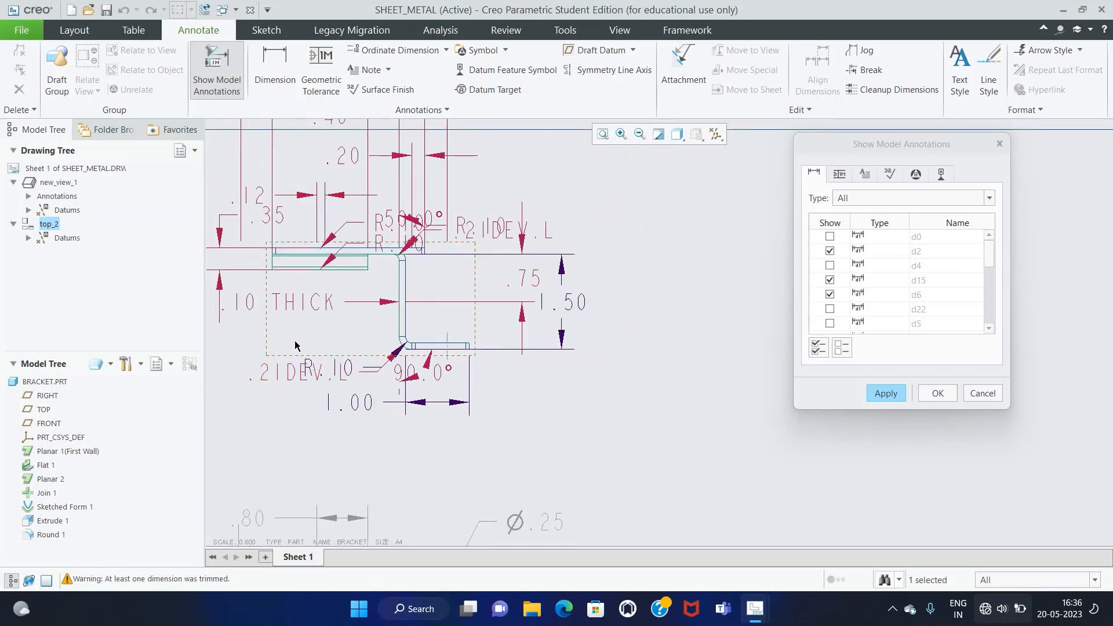
{"action": "scroll", "coordinate": [290, 336], "scroll_direction": "down", "scroll_amount": 1}
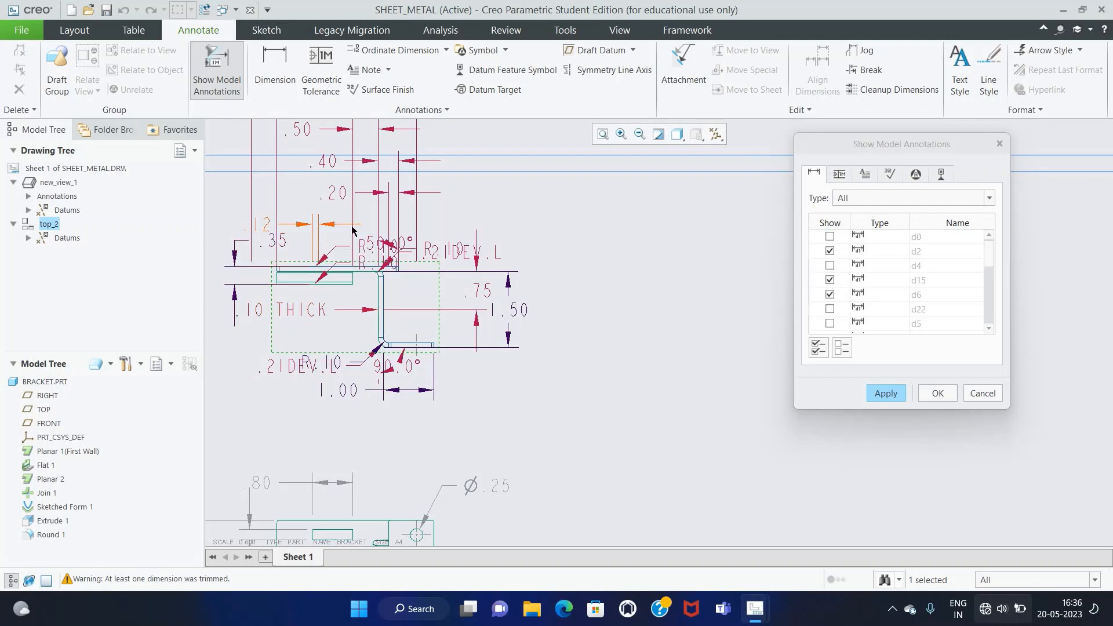
{"action": "scroll", "coordinate": [366, 226], "scroll_direction": "down", "scroll_amount": 2}
{"action": "scroll", "coordinate": [364, 151], "scroll_direction": "down", "scroll_amount": 2}
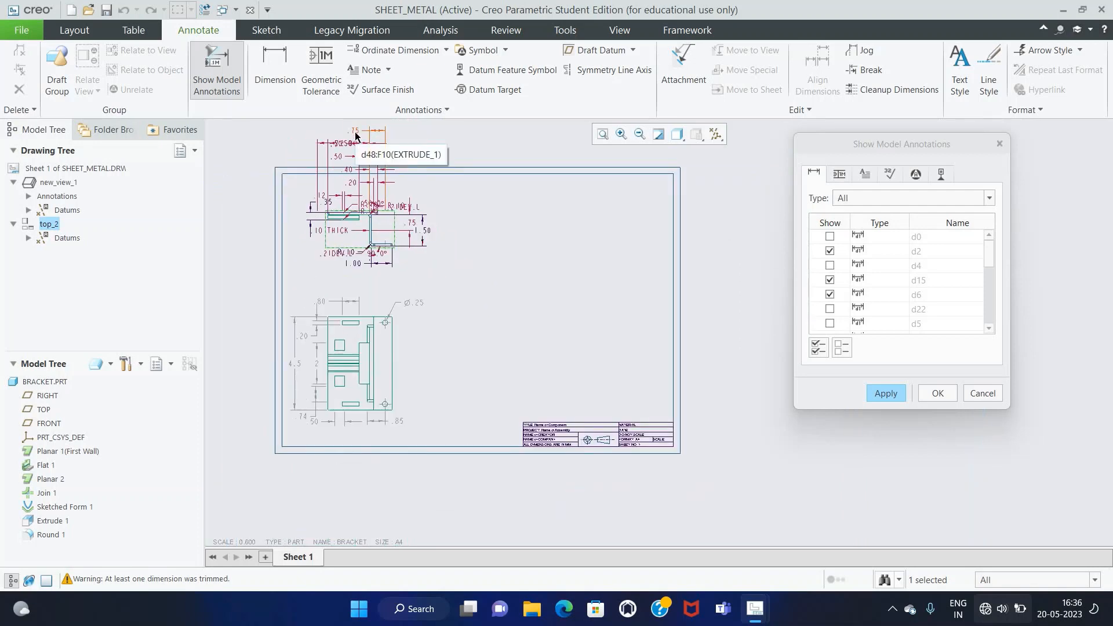
{"action": "left_click", "coordinate": [884, 395]}
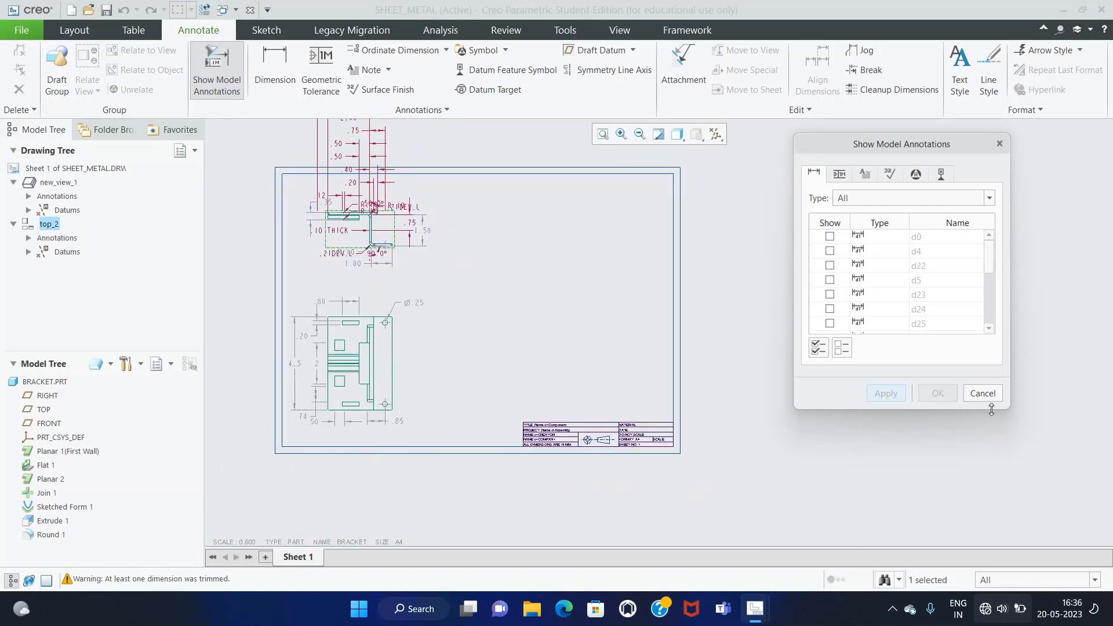
{"action": "left_click", "coordinate": [985, 395]}
{"action": "scroll", "coordinate": [335, 226], "scroll_direction": "up", "scroll_amount": 3}
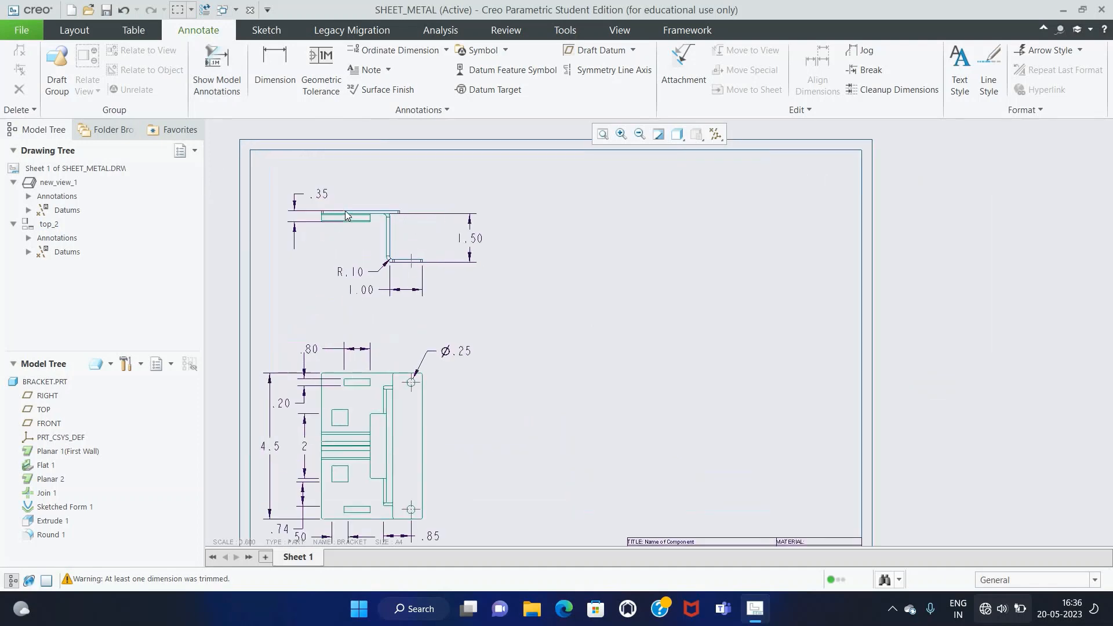
Step: Move the 1.50 height dimension closer to the top view's profile and set its precision to 0.1
{"action": "scroll", "coordinate": [405, 218], "scroll_direction": "up", "scroll_amount": 1}
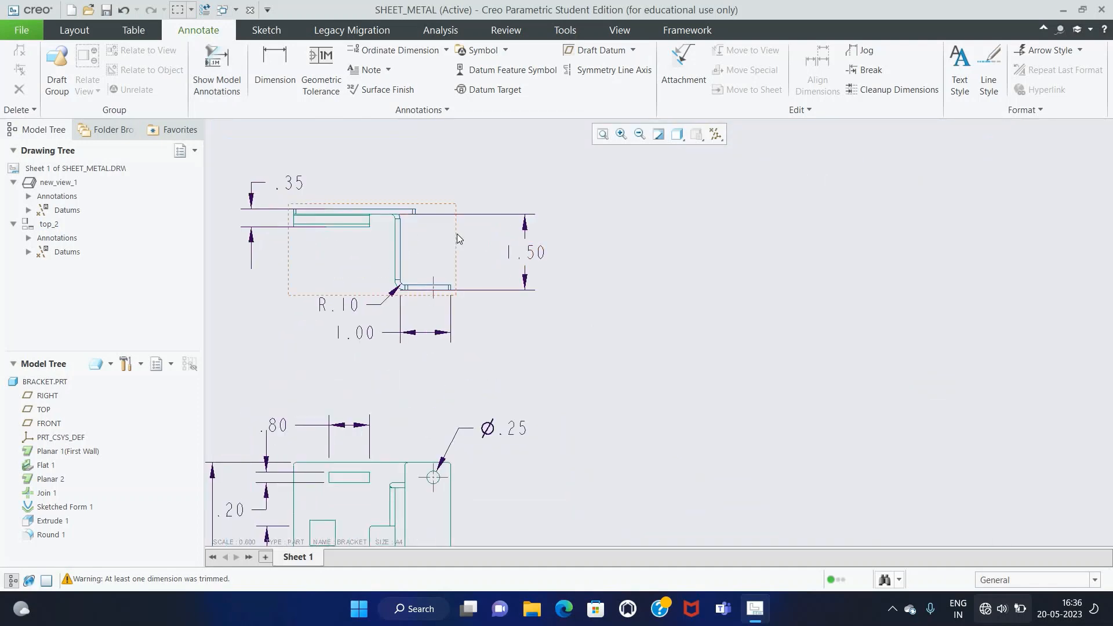
{"action": "left_click", "coordinate": [526, 250]}
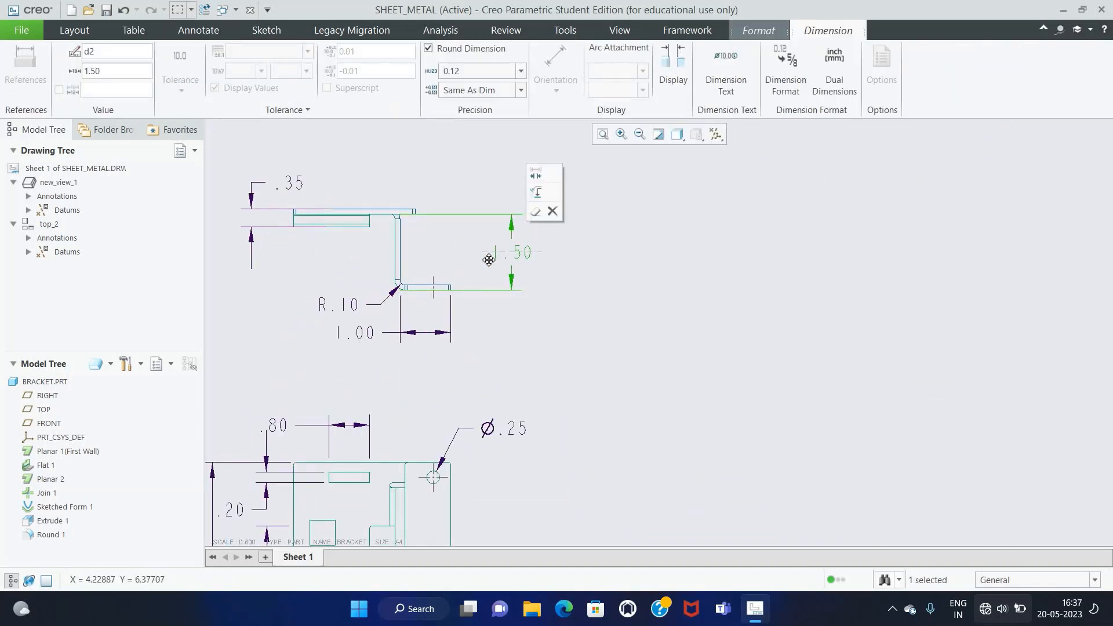
{"action": "left_click_drag", "start_coordinate": [527, 250], "coordinate": [482, 261]}
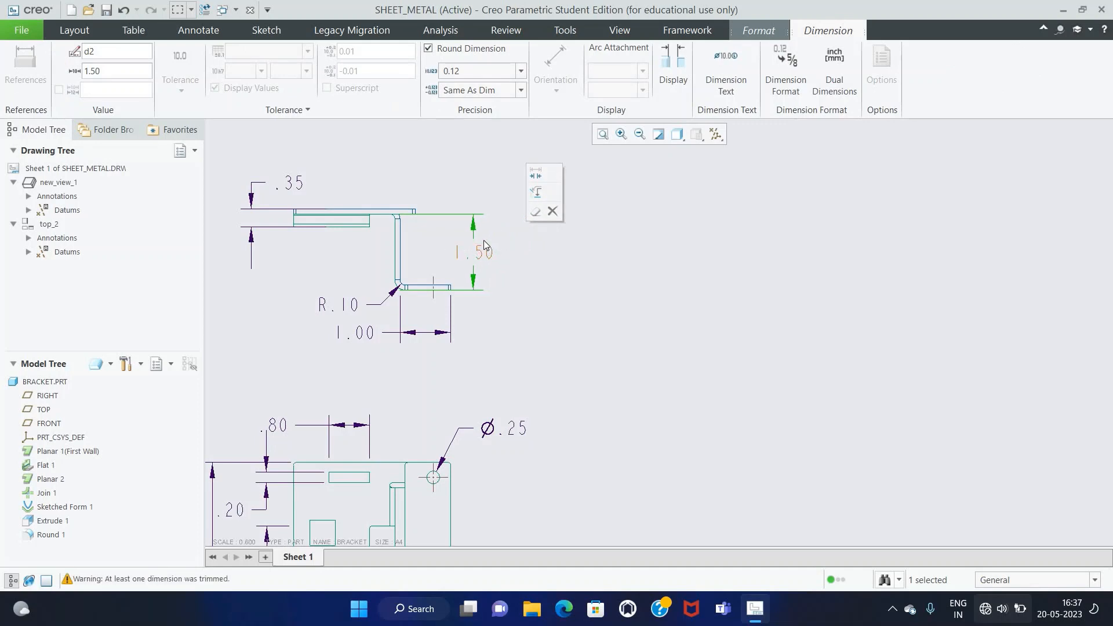
{"action": "left_click", "coordinate": [521, 71]}
{"action": "left_click", "coordinate": [503, 97]}
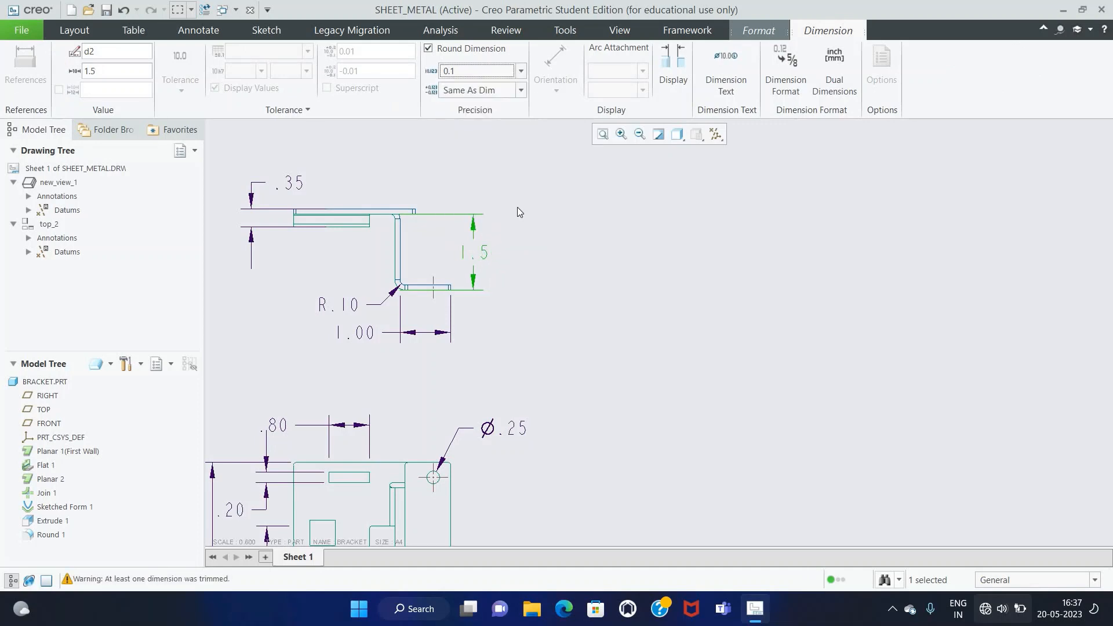
{"action": "left_click", "coordinate": [517, 207]}
Step: Set the precision of the lower flange's 1.00 width dimension to 0 decimals
{"action": "left_click", "coordinate": [355, 332]}
{"action": "left_click", "coordinate": [522, 70]}
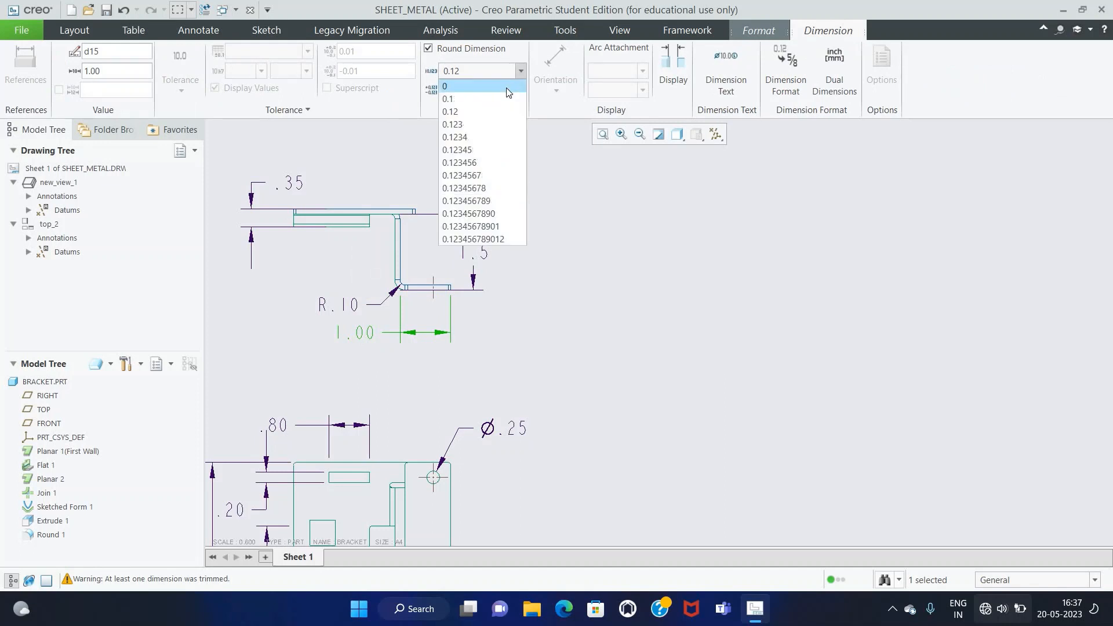
{"action": "left_click", "coordinate": [505, 88]}
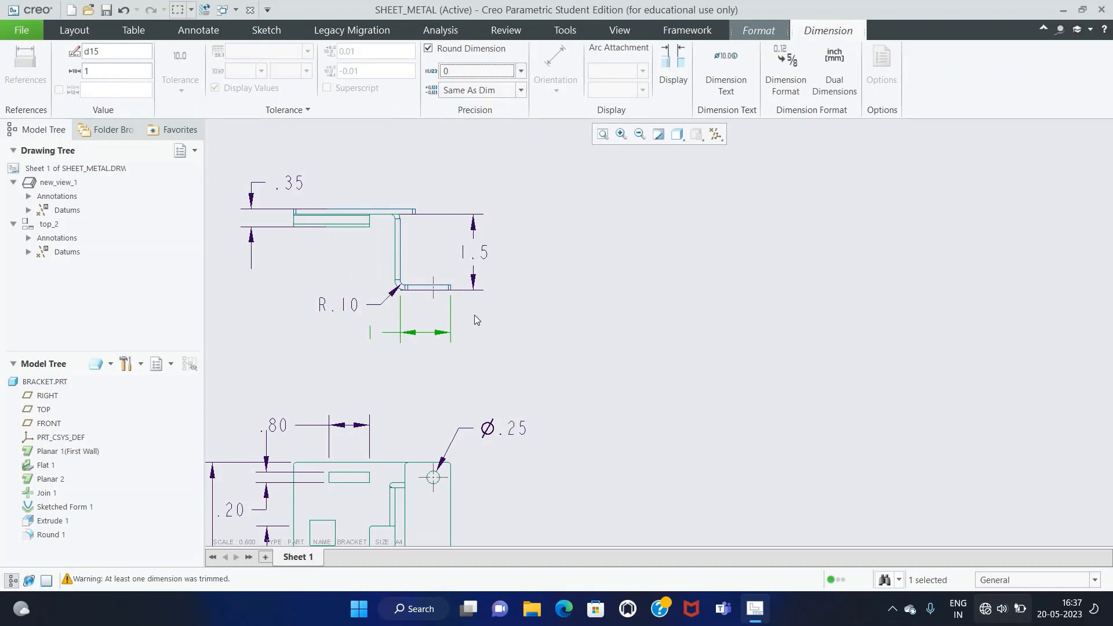
Step: Set the precision of the lower bend's radius dimension to 0.1
{"action": "left_click", "coordinate": [348, 304]}
{"action": "left_click", "coordinate": [521, 70]}
{"action": "left_click", "coordinate": [506, 87]}
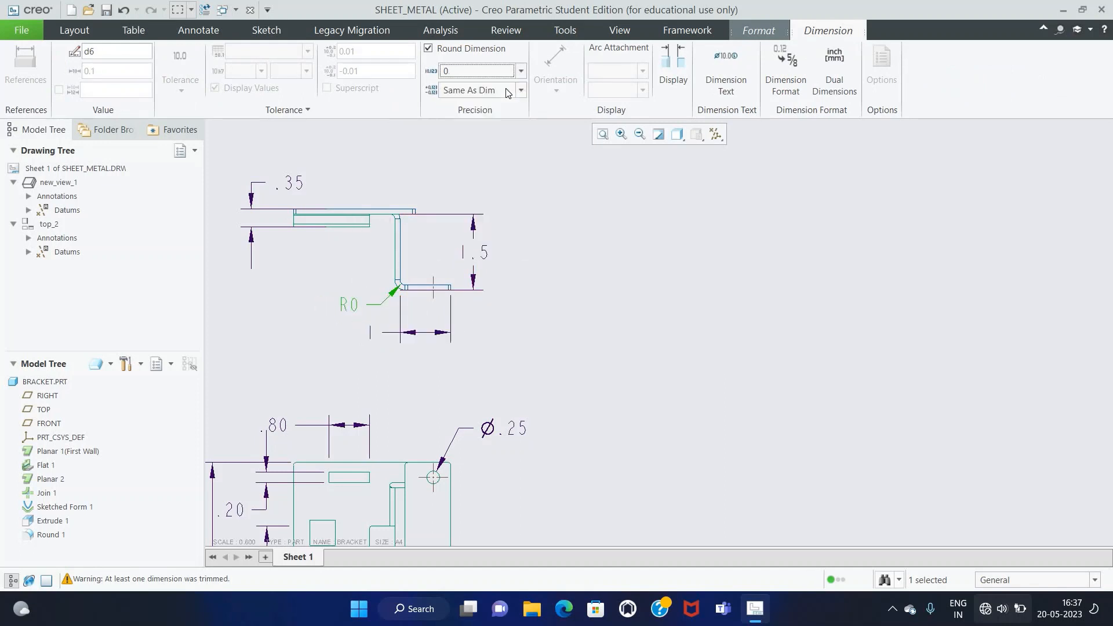
{"action": "left_click", "coordinate": [521, 70]}
{"action": "left_click", "coordinate": [510, 103]}
{"action": "left_click", "coordinate": [578, 221]}
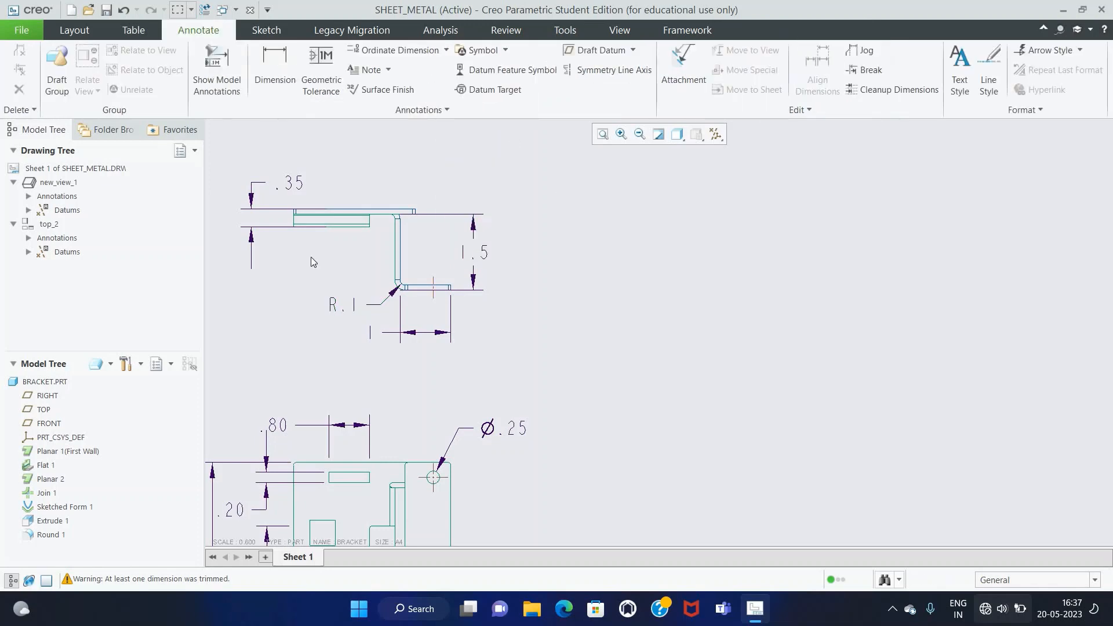
Step: Move the .35 dimension closer to the left edge of the top view
{"action": "scroll", "coordinate": [300, 187], "scroll_direction": "down", "scroll_amount": 3}
{"action": "left_click", "coordinate": [293, 184]}
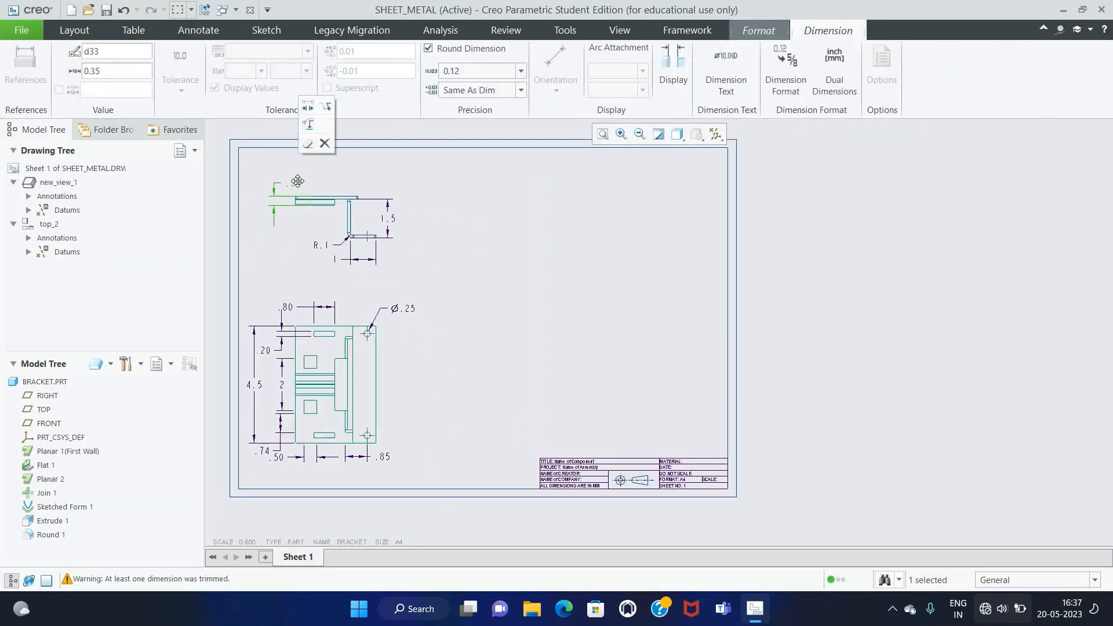
{"action": "left_click_drag", "start_coordinate": [298, 182], "coordinate": [313, 181]}
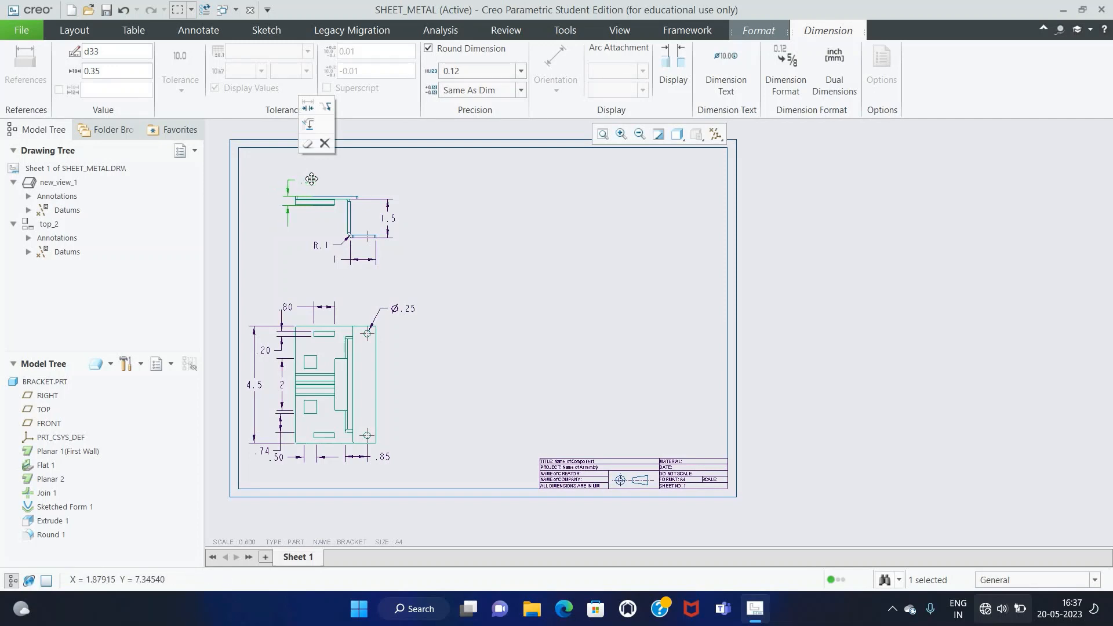
{"action": "left_click", "coordinate": [345, 181]}
Step: Add a radius dimension to the inner arc of the upper bend and place it above the top view
{"action": "scroll", "coordinate": [345, 181], "scroll_direction": "up", "scroll_amount": 5}
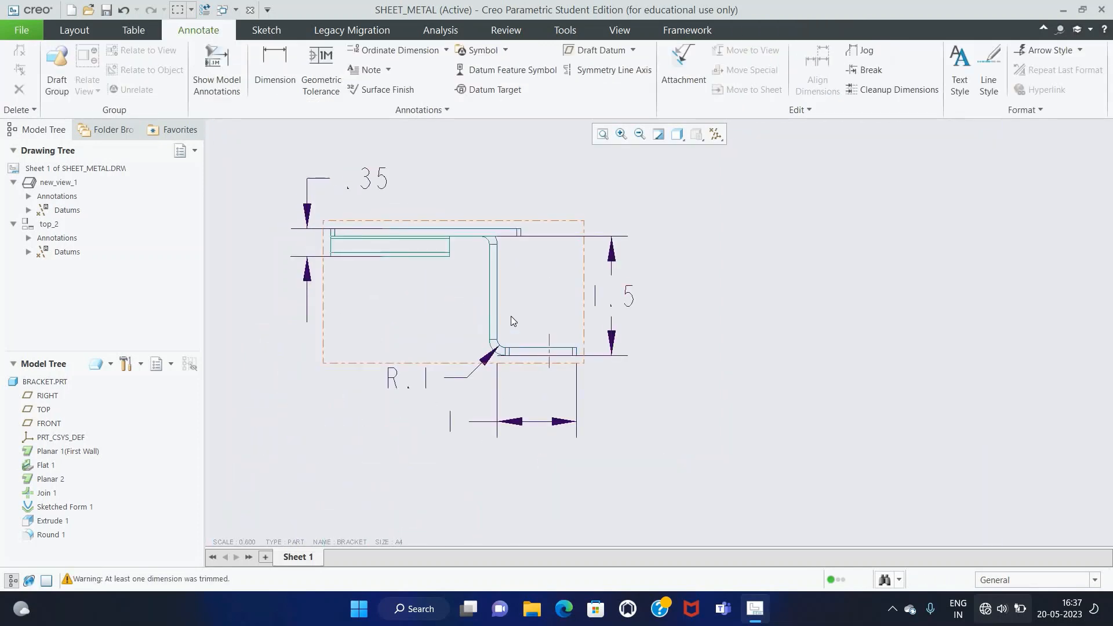
{"action": "left_click", "coordinate": [274, 67]}
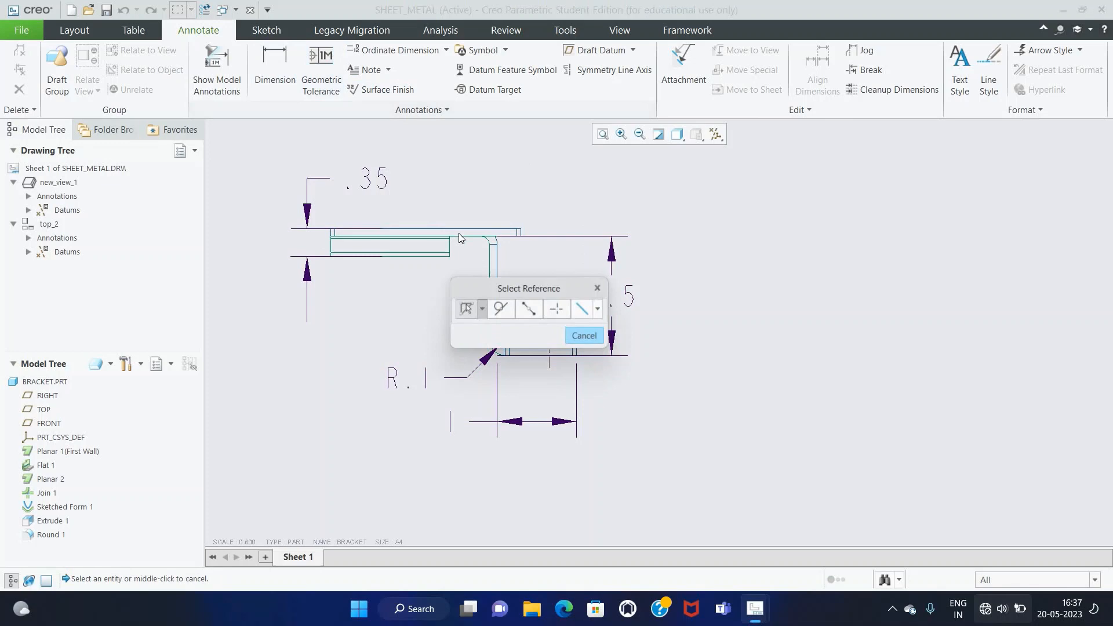
{"action": "scroll", "coordinate": [494, 244], "scroll_direction": "up", "scroll_amount": 3}
{"action": "left_click", "coordinate": [490, 244]}
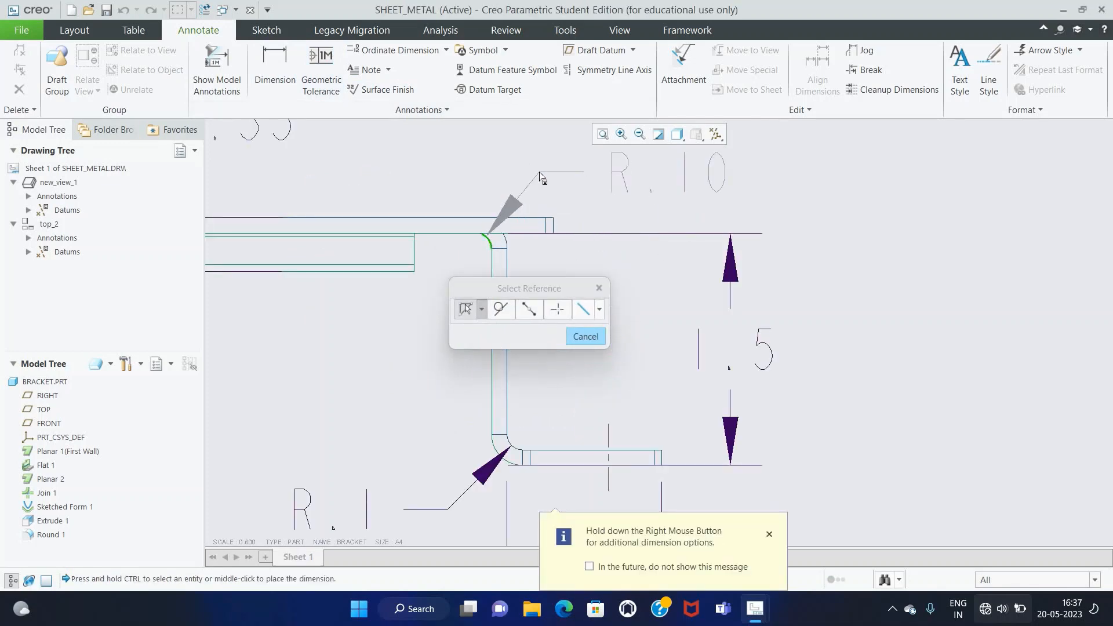
{"action": "scroll", "coordinate": [534, 171], "scroll_direction": "down", "scroll_amount": 3}
{"action": "middle_click", "coordinate": [556, 166]}
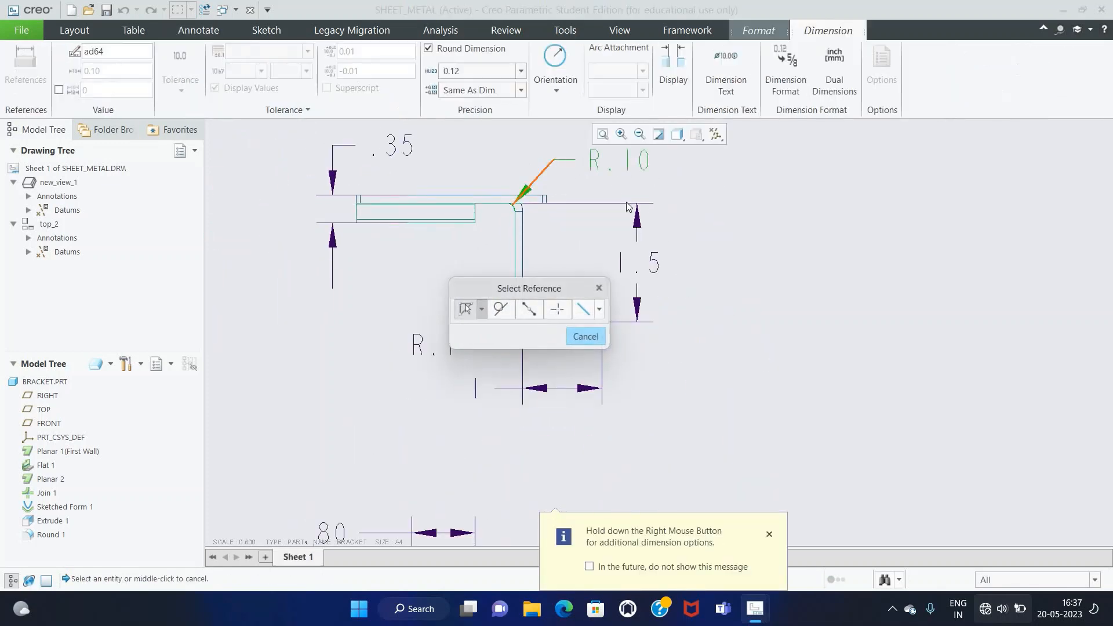
Step: Dimension the sheet thickness at the free end of the upper flange and finish dimensioning
{"action": "left_click", "coordinate": [548, 201]}
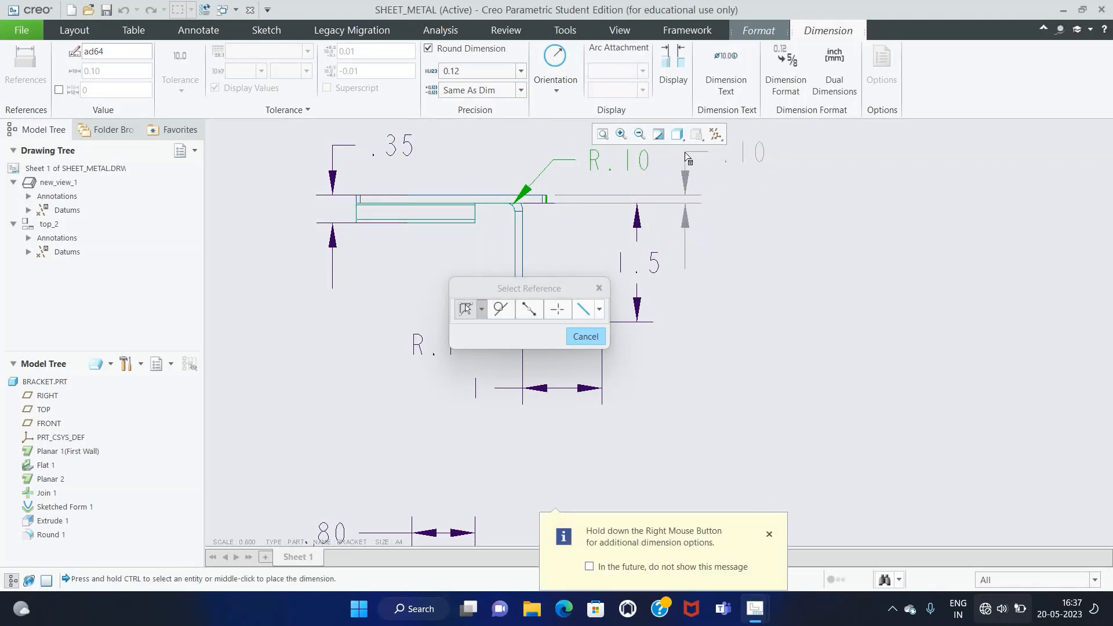
{"action": "middle_click", "coordinate": [686, 154]}
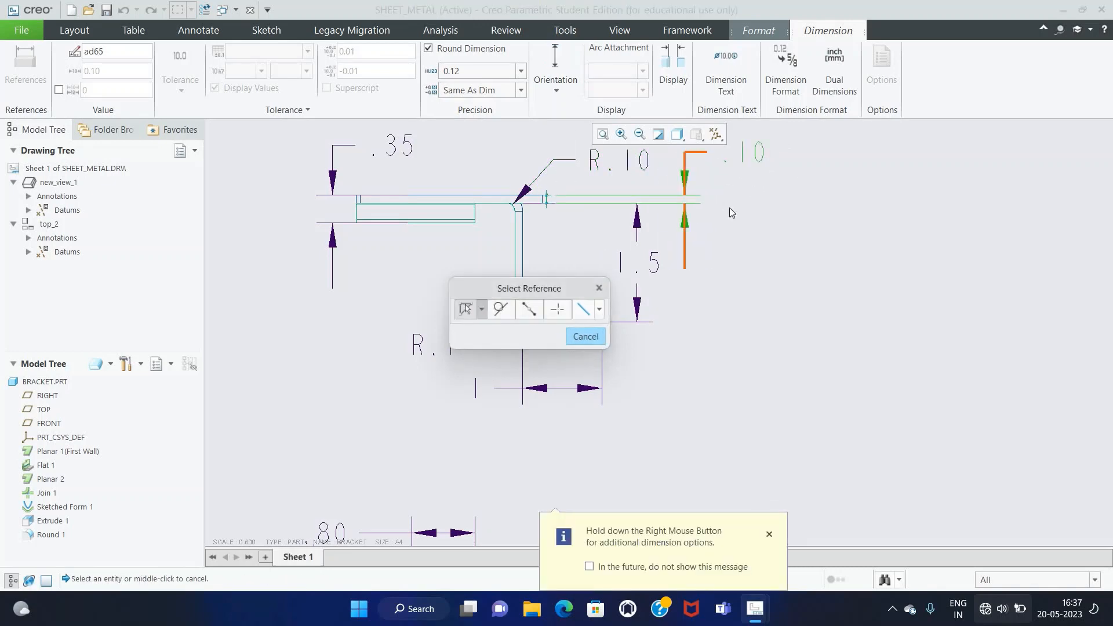
{"action": "left_click", "coordinate": [585, 337]}
Step: Move the 1.5 height dimension slightly closer to the profile and line up the .10 thickness dimension with it
{"action": "left_click", "coordinate": [633, 268]}
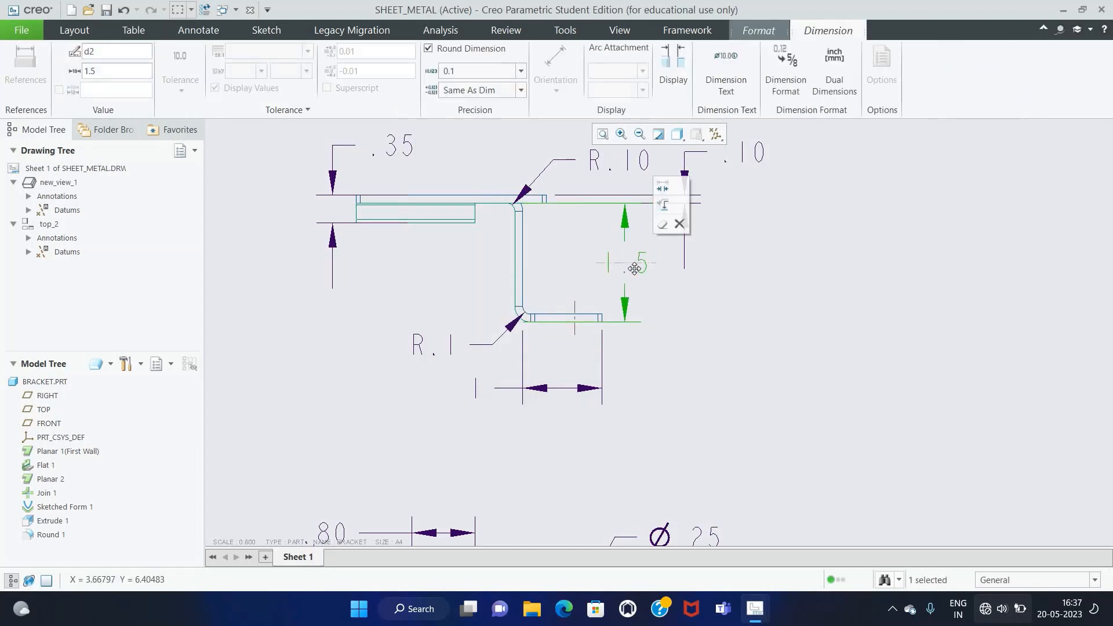
{"action": "left_click_drag", "start_coordinate": [634, 268], "coordinate": [628, 268]}
{"action": "left_click", "coordinate": [697, 254]}
{"action": "left_click", "coordinate": [683, 226]}
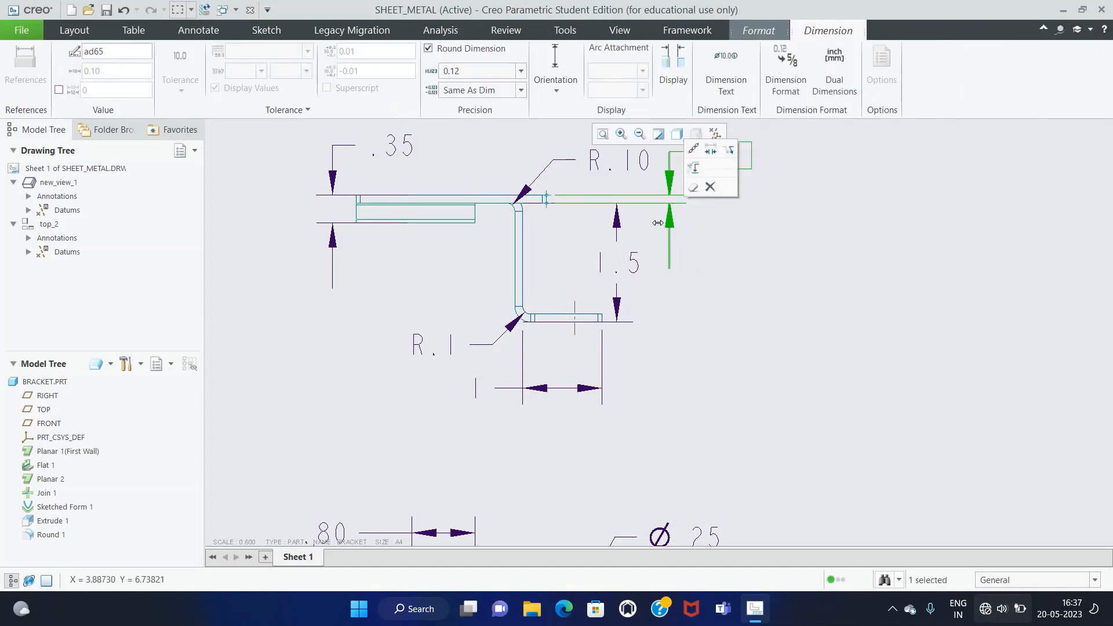
{"action": "left_click_drag", "start_coordinate": [683, 226], "coordinate": [615, 224]}
{"action": "left_click", "coordinate": [691, 212]}
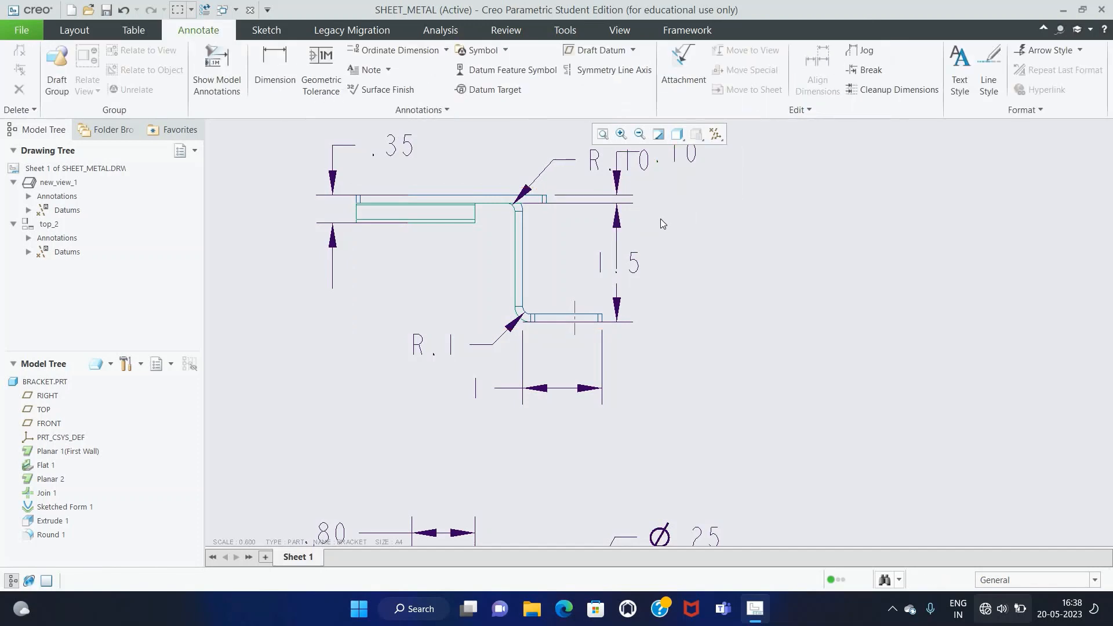
Step: Flip the upper bend's radius text to the other side of its leader and reposition it between the .35 and .10 dimensions
{"action": "left_click", "coordinate": [603, 173]}
{"action": "left_click_drag", "start_coordinate": [603, 173], "coordinate": [588, 147]}
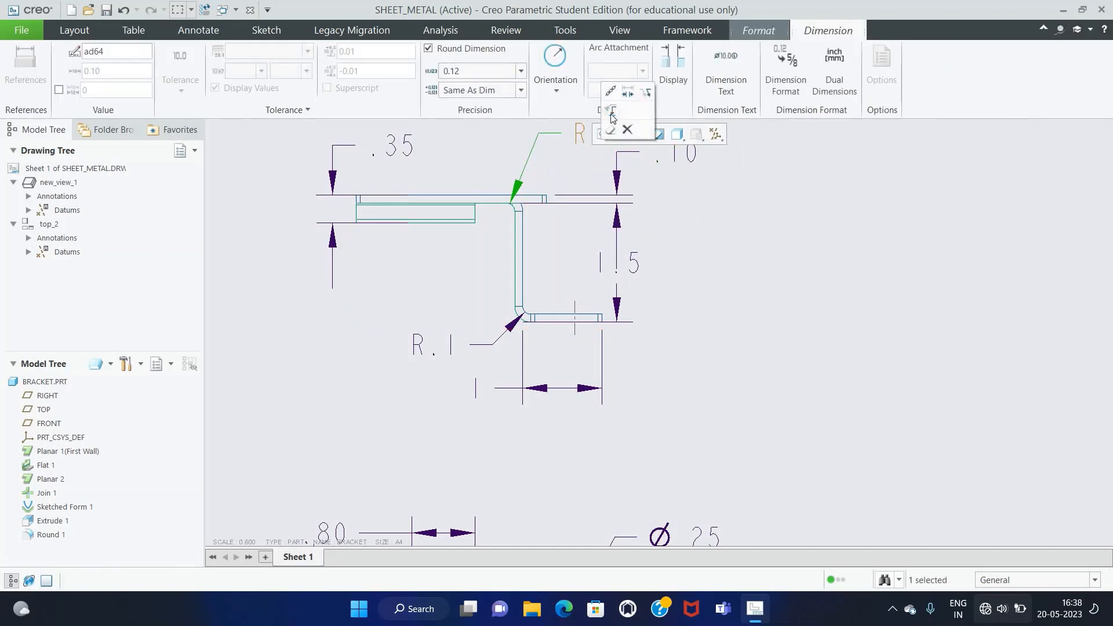
{"action": "left_click", "coordinate": [645, 94]}
{"action": "left_click_drag", "start_coordinate": [491, 133], "coordinate": [528, 142]}
{"action": "left_click", "coordinate": [702, 219]}
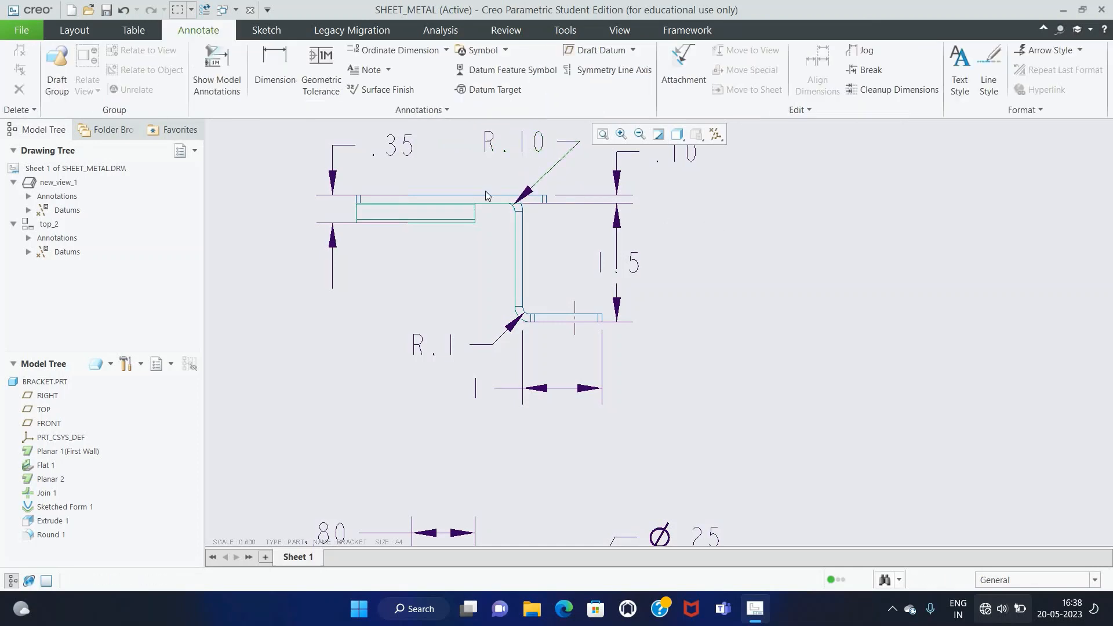
Step: Move the lower flange's width dimension up closer to the flange
{"action": "scroll", "coordinate": [486, 196], "scroll_direction": "down", "scroll_amount": 1}
{"action": "scroll", "coordinate": [486, 196], "scroll_direction": "down", "scroll_amount": 1}
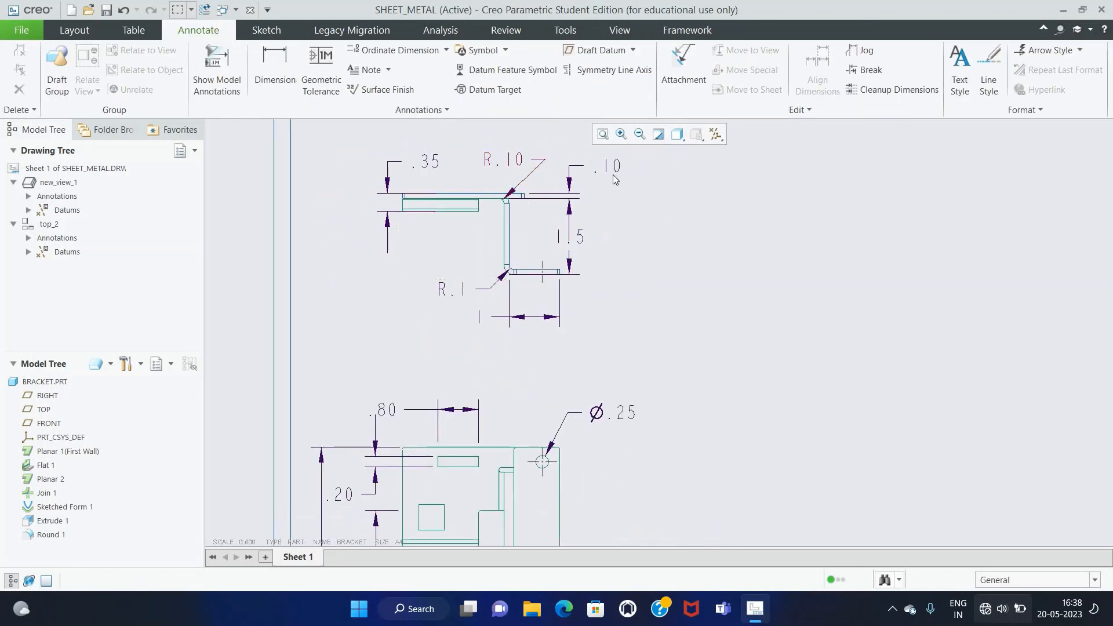
{"action": "left_click", "coordinate": [519, 317]}
{"action": "left_click_drag", "start_coordinate": [519, 317], "coordinate": [519, 303]}
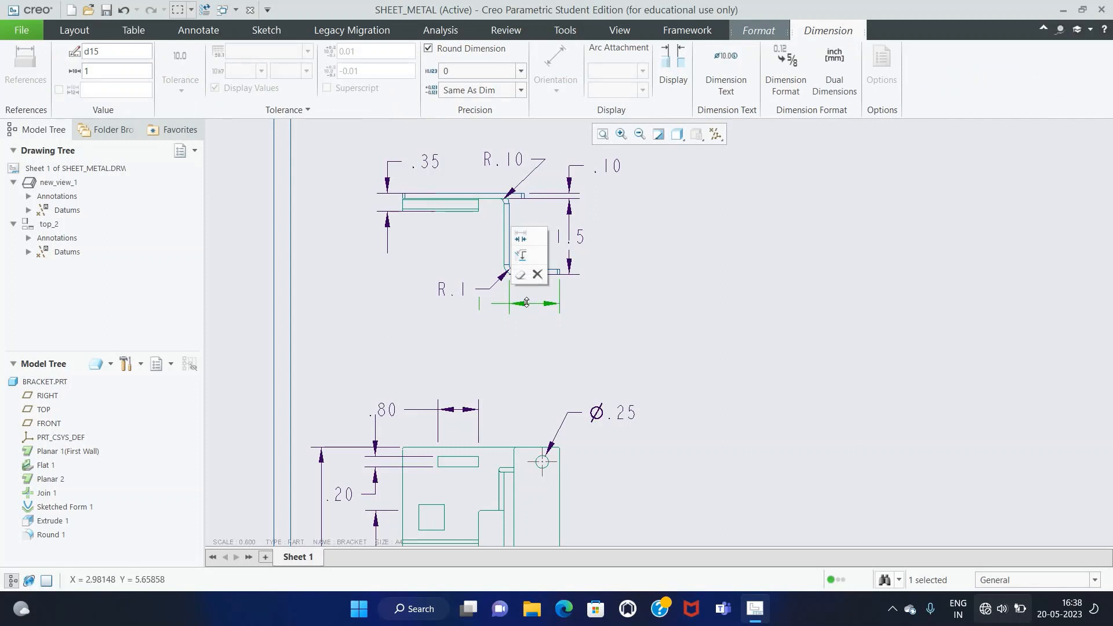
{"action": "left_click", "coordinate": [601, 316]}
Step: Shorten the extension lines of the 1.5, .10 and .35 dimensions so they start just outside the bracket's edges
{"action": "scroll", "coordinate": [548, 268], "scroll_direction": "up", "scroll_amount": 2}
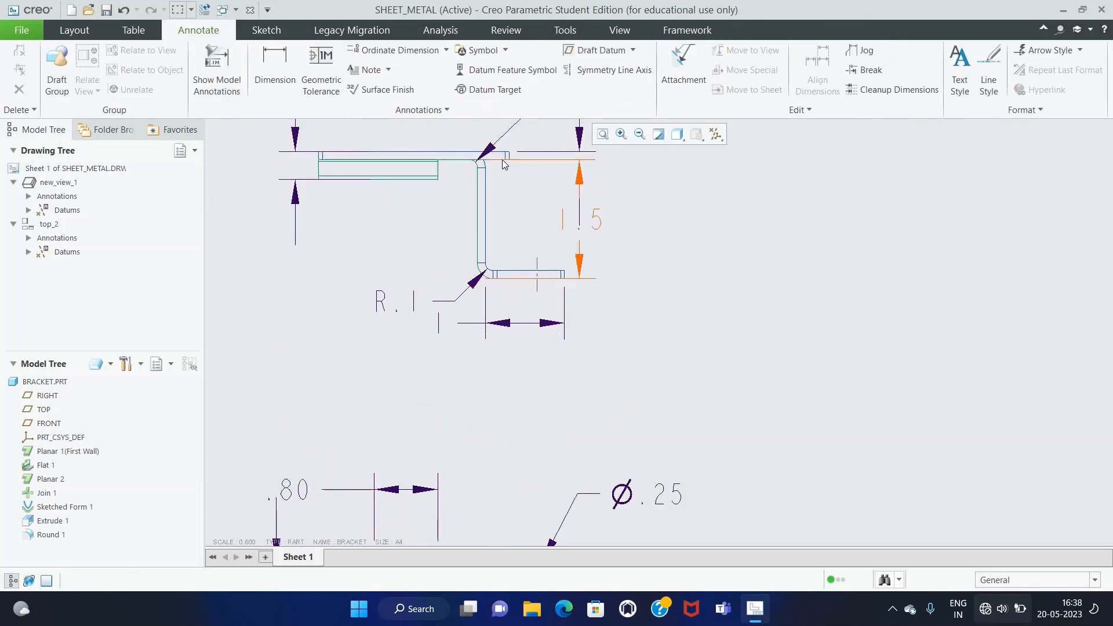
{"action": "left_click", "coordinate": [515, 167]}
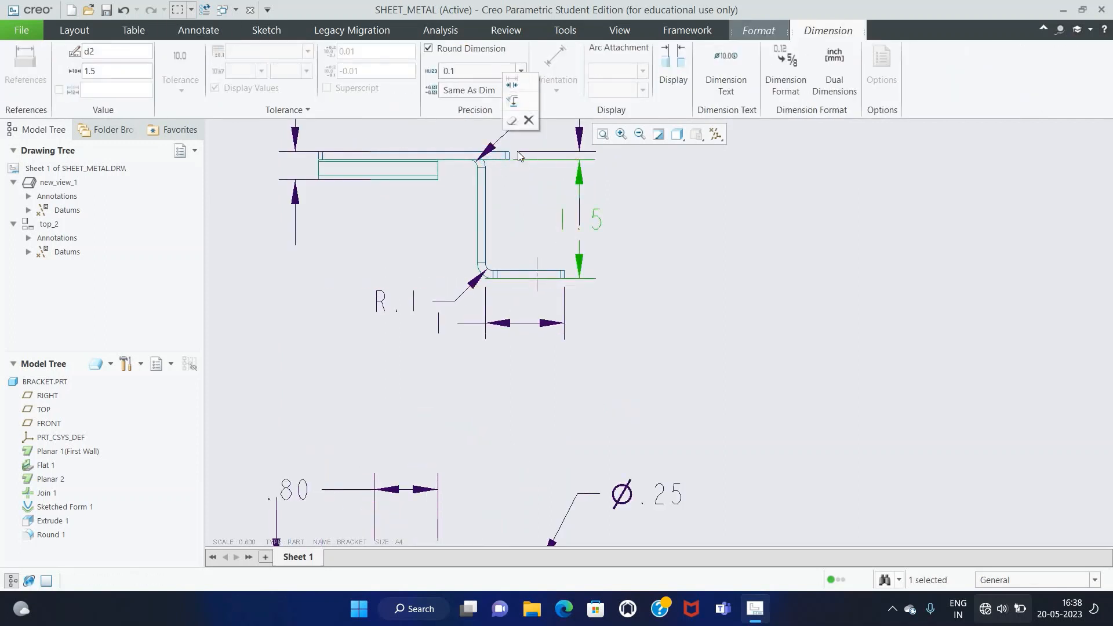
{"action": "left_click", "coordinate": [514, 155]}
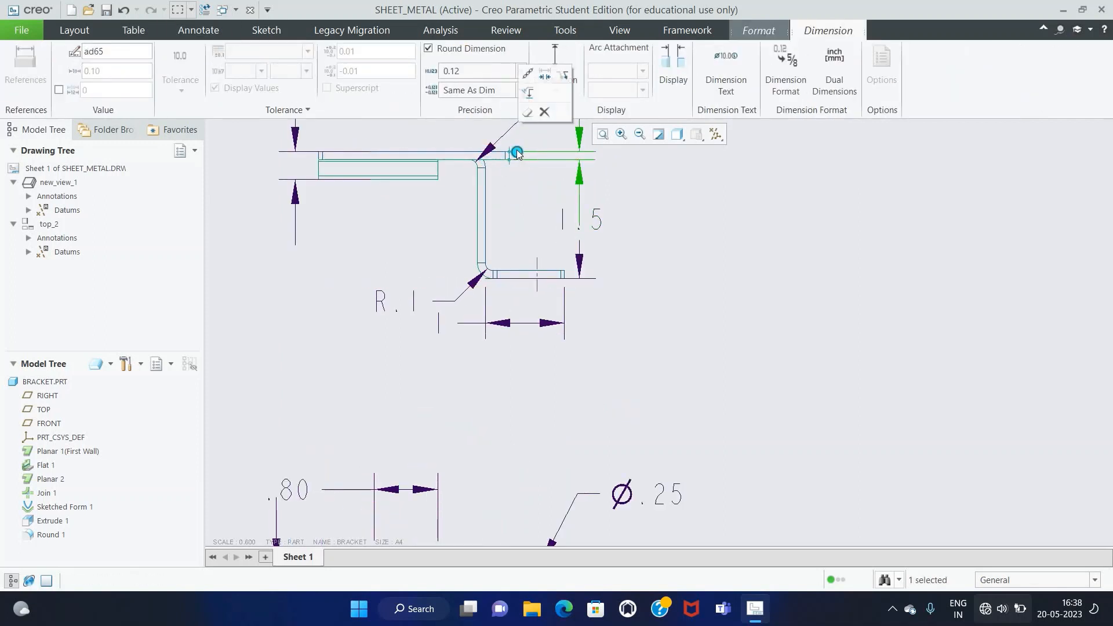
{"action": "left_click", "coordinate": [520, 189]}
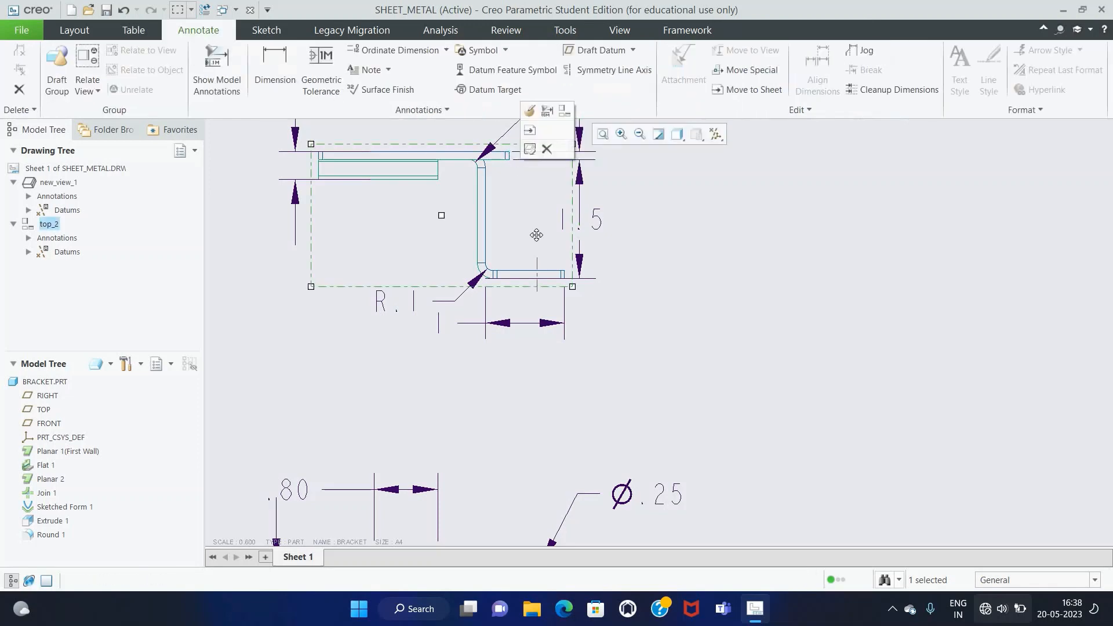
{"action": "left_click", "coordinate": [489, 279]}
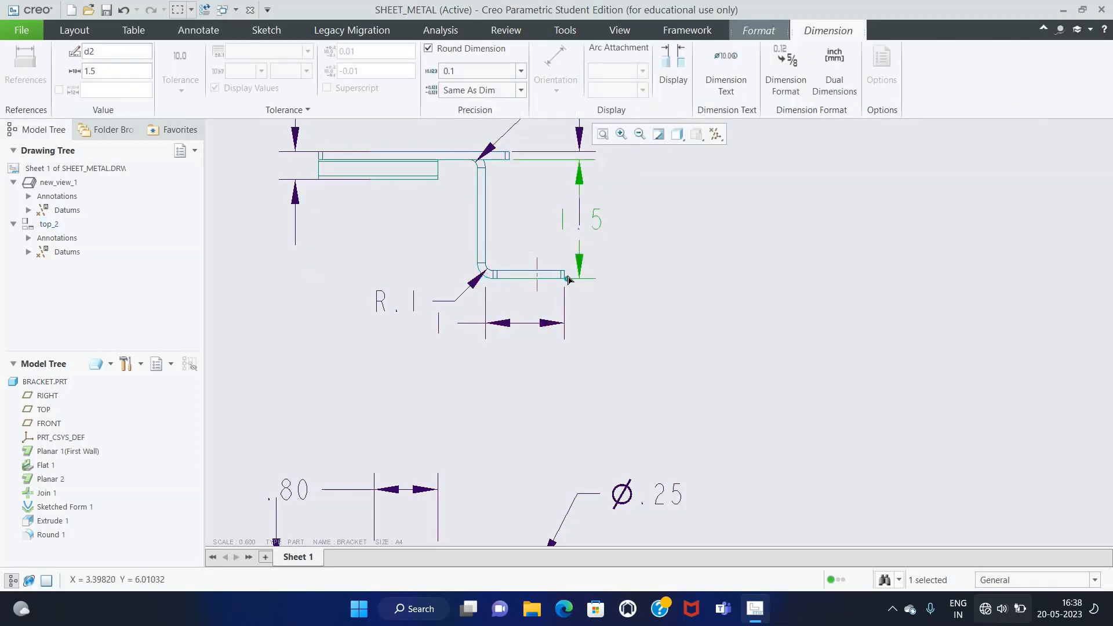
{"action": "left_click", "coordinate": [632, 326]}
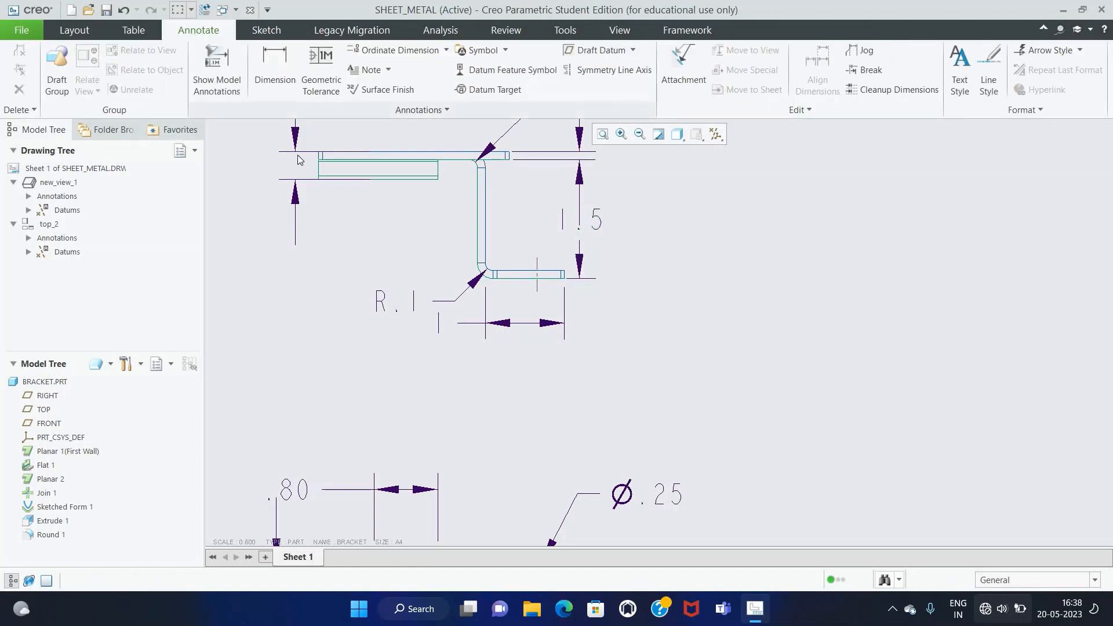
{"action": "left_click", "coordinate": [370, 154]}
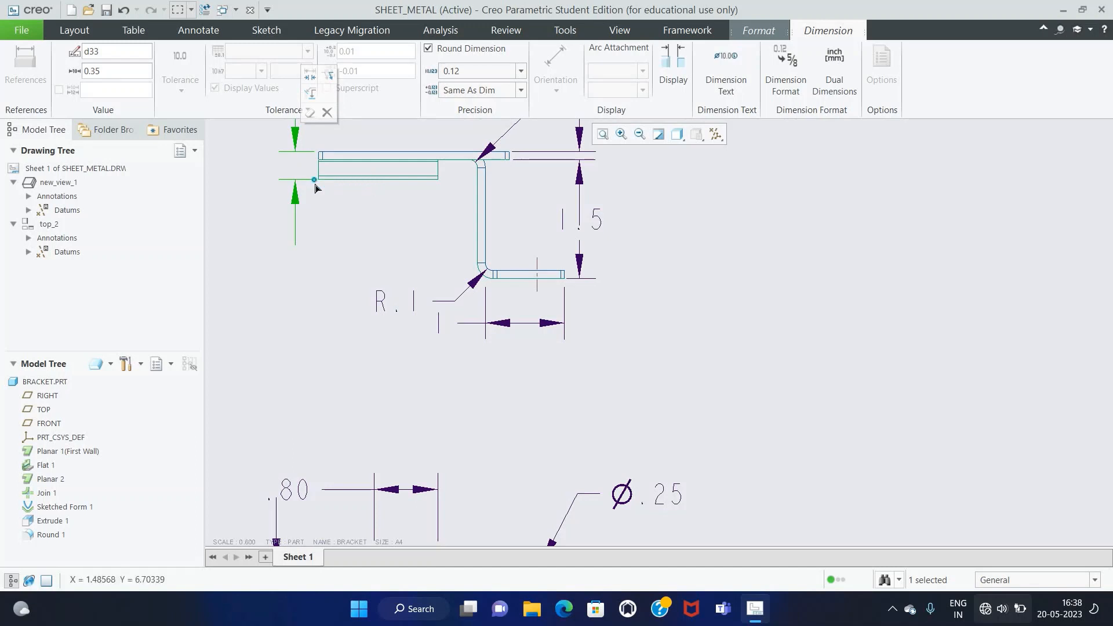
{"action": "left_click", "coordinate": [338, 218]}
Step: Insert a projection view from the top view and place it to the right of its parent
{"action": "scroll", "coordinate": [338, 218], "scroll_direction": "down", "scroll_amount": 3}
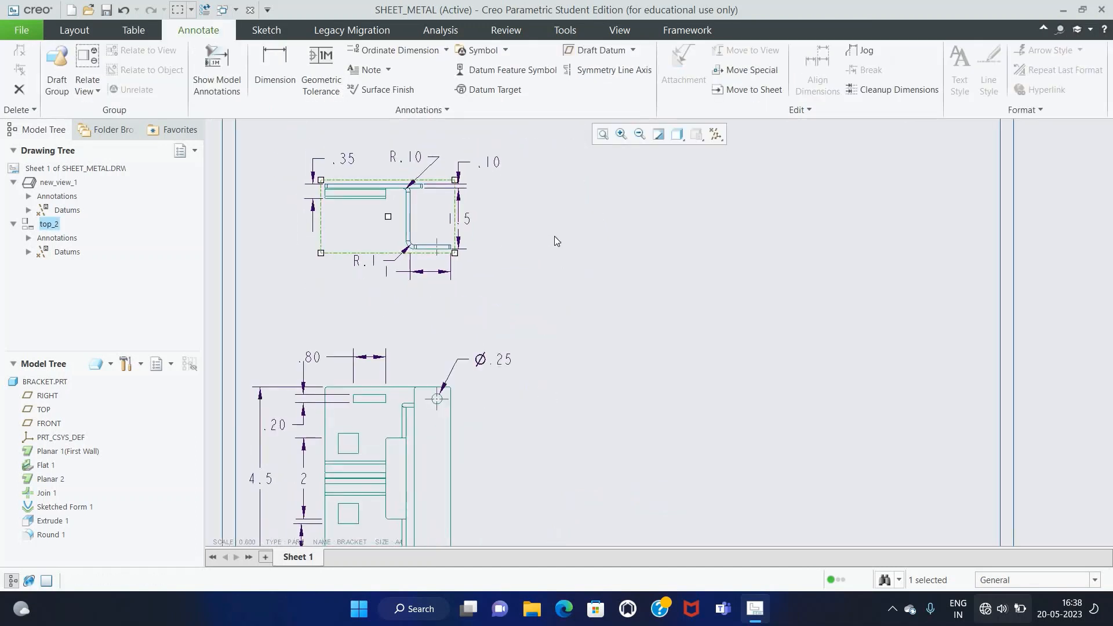
{"action": "scroll", "coordinate": [548, 235], "scroll_direction": "down", "scroll_amount": 2}
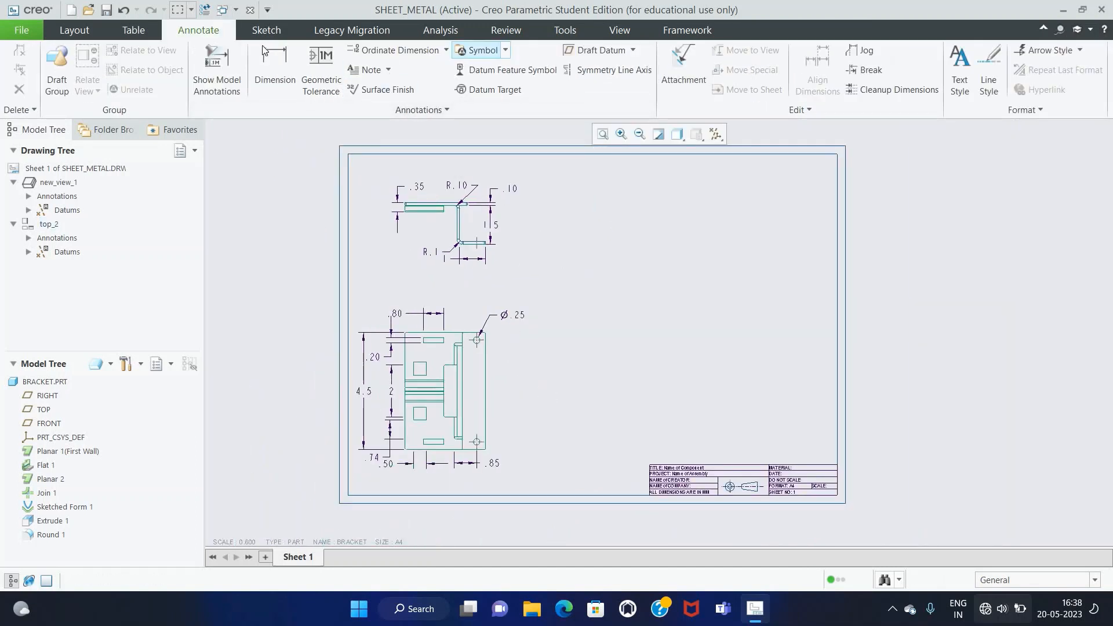
{"action": "left_click", "coordinate": [72, 35]}
{"action": "left_click", "coordinate": [477, 51]}
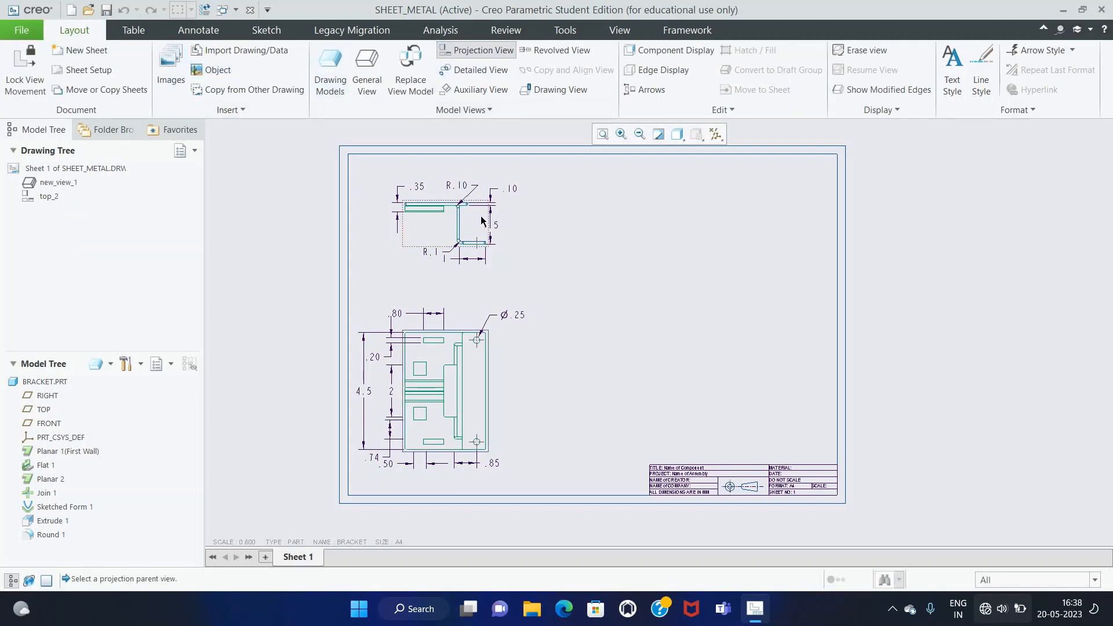
{"action": "left_click", "coordinate": [482, 221]}
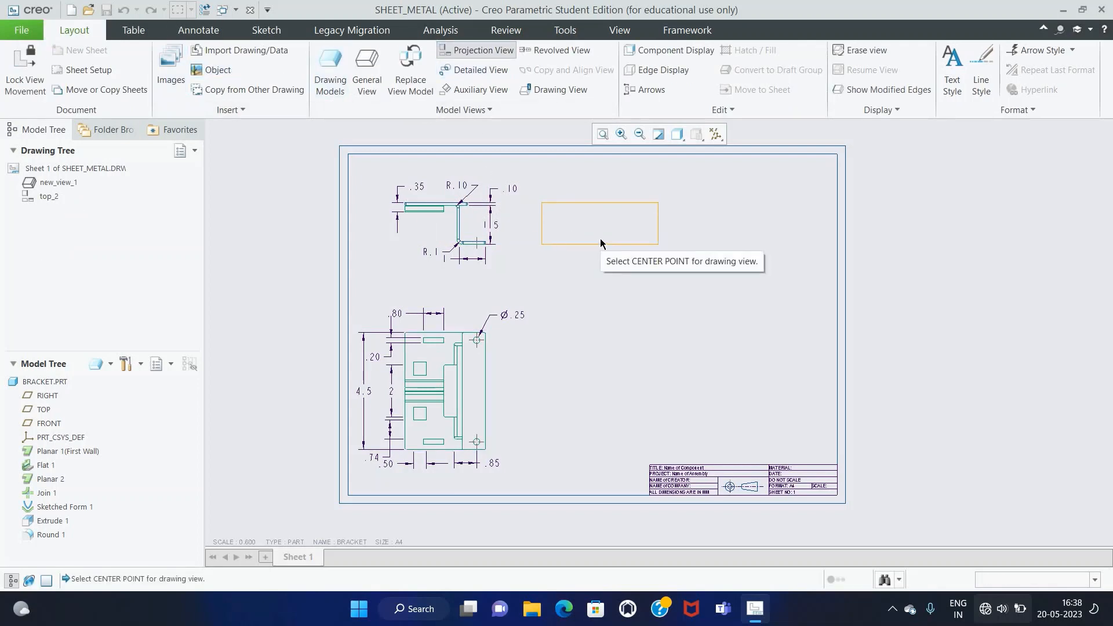
{"action": "left_click", "coordinate": [602, 239]}
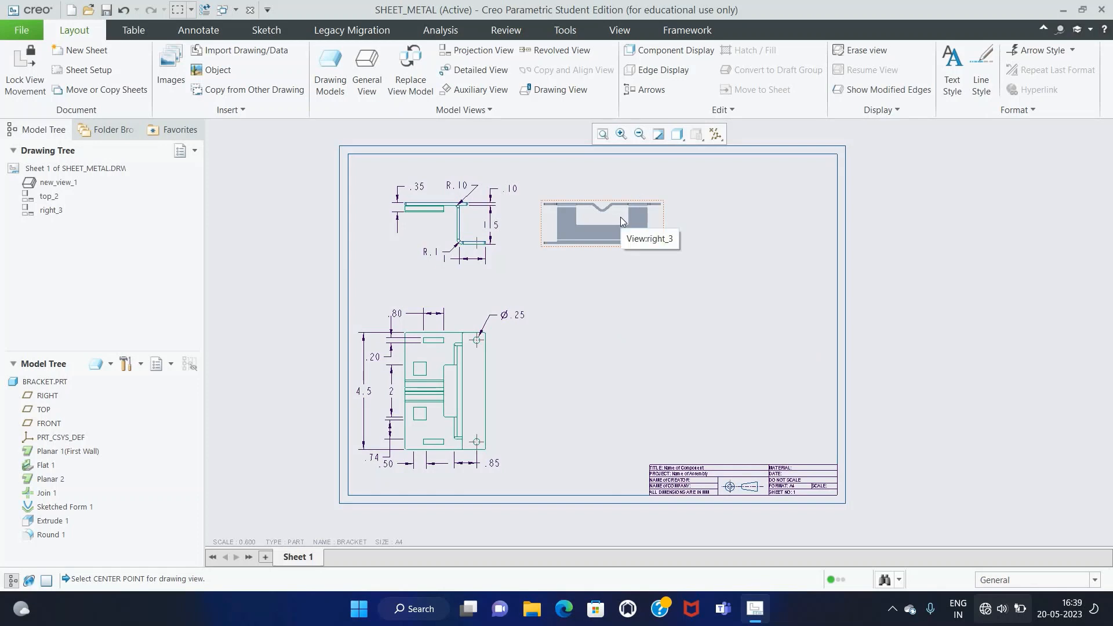
Step: Place the right projected view further from the front view and show its axes A_1 and A_2
{"action": "left_click", "coordinate": [634, 222]}
{"action": "left_click_drag", "start_coordinate": [634, 222], "coordinate": [667, 222]}
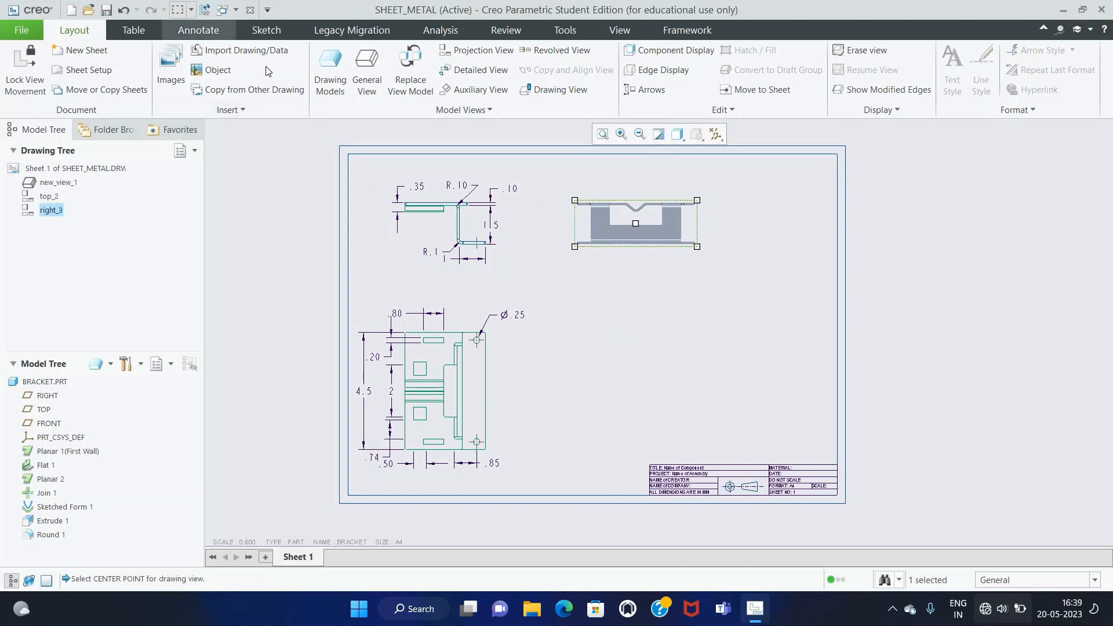
{"action": "left_click", "coordinate": [198, 30]}
{"action": "left_click", "coordinate": [212, 90]}
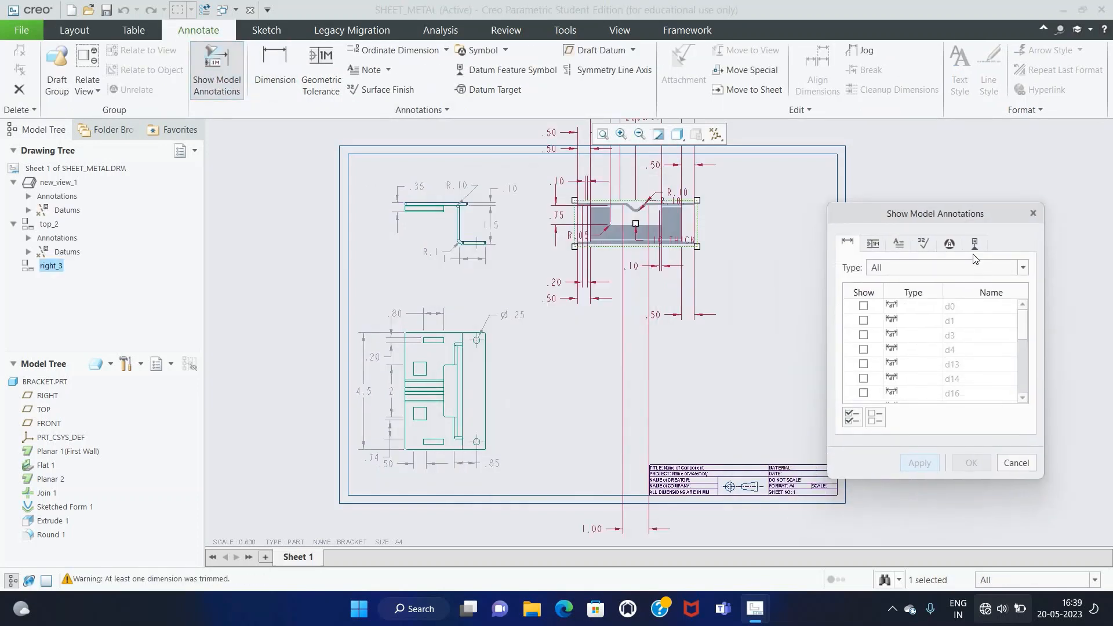
{"action": "left_click", "coordinate": [974, 248]}
Step: Show the two V-groove bend radii and the .75 cutout depth as model dimensions in the right view
{"action": "left_click", "coordinate": [847, 244]}
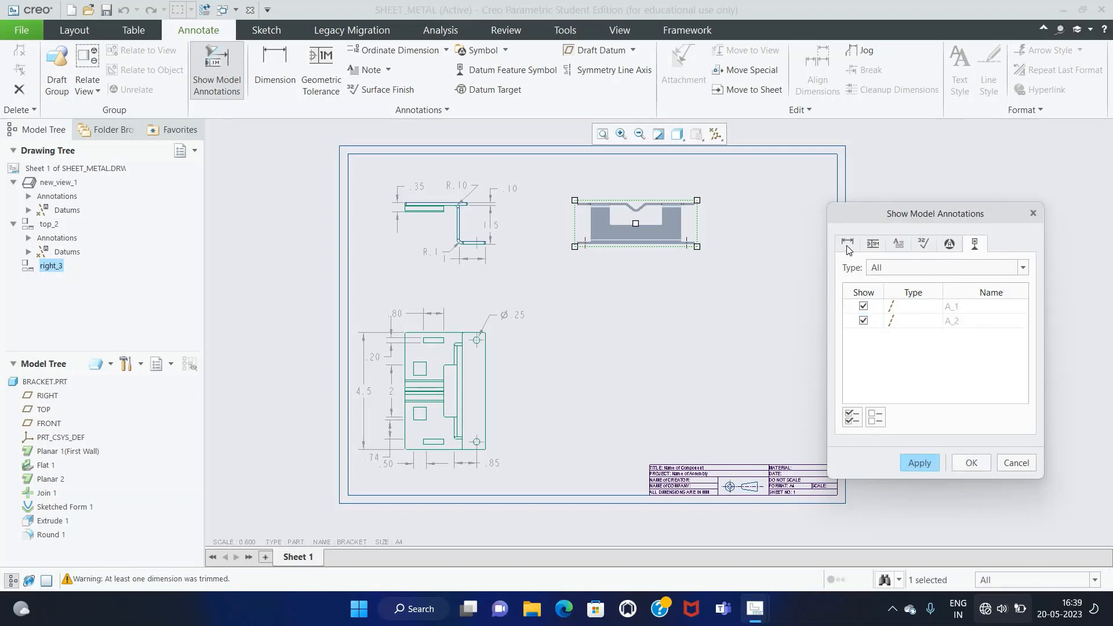
{"action": "scroll", "coordinate": [722, 194], "scroll_direction": "down", "scroll_amount": 3}
{"action": "scroll", "coordinate": [722, 195], "scroll_direction": "down", "scroll_amount": 1}
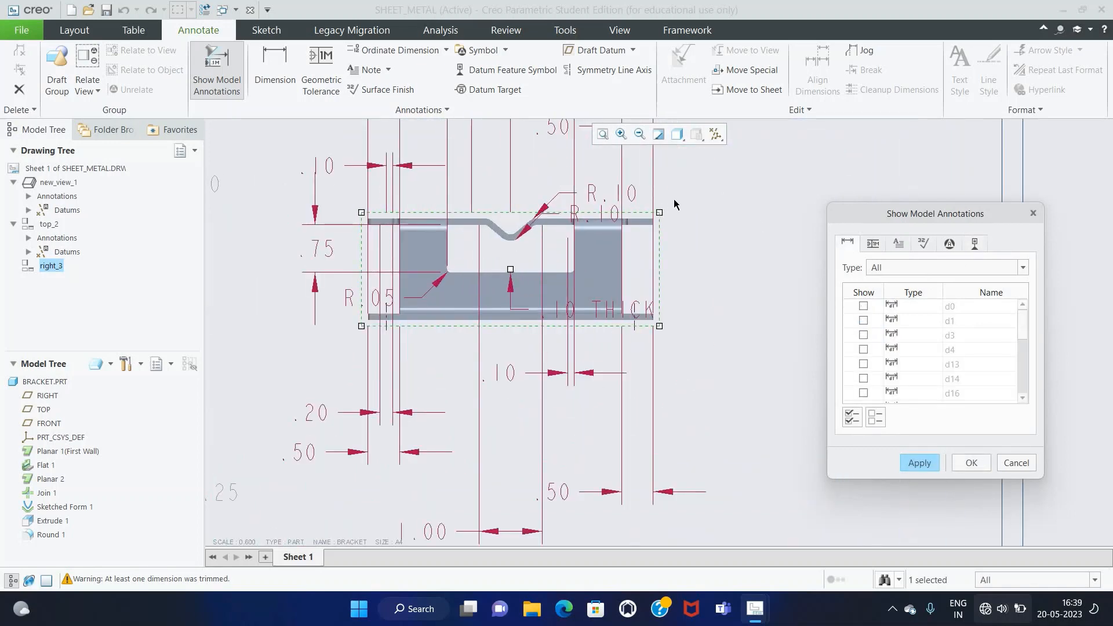
{"action": "scroll", "coordinate": [673, 199], "scroll_direction": "up", "scroll_amount": 1}
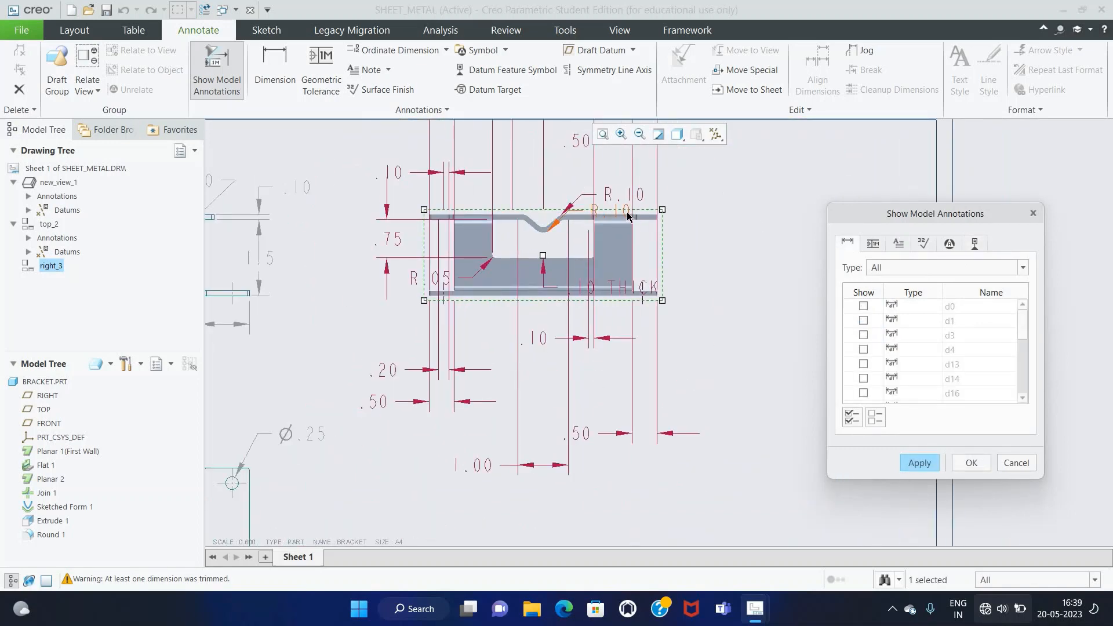
{"action": "left_click", "coordinate": [627, 220]}
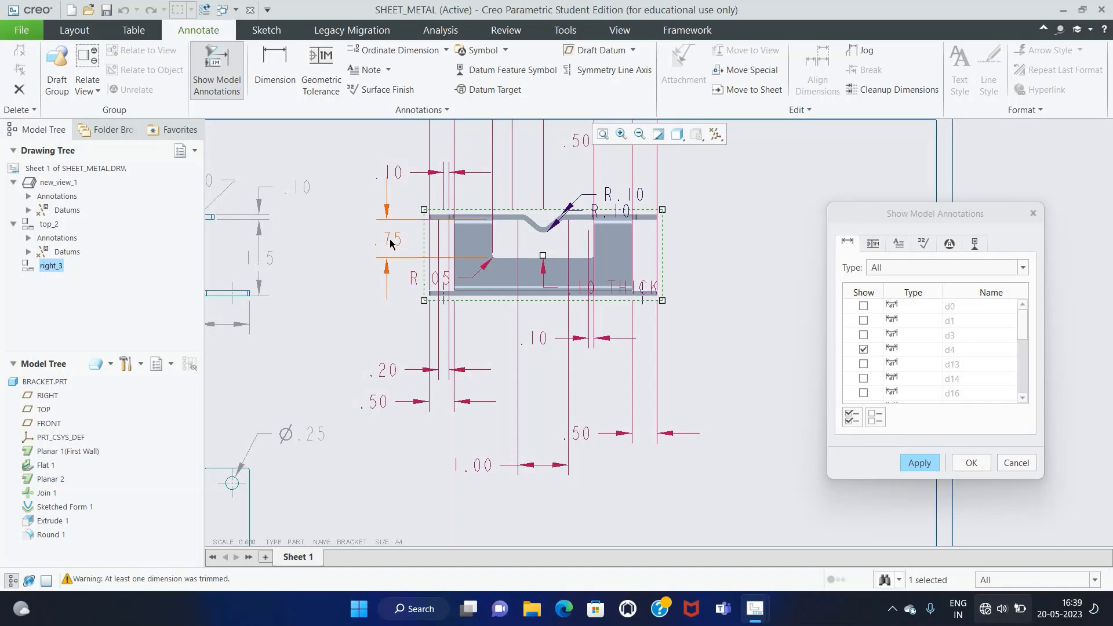
{"action": "scroll", "coordinate": [390, 243], "scroll_direction": "down", "scroll_amount": 2}
{"action": "scroll", "coordinate": [432, 145], "scroll_direction": "down", "scroll_amount": 4}
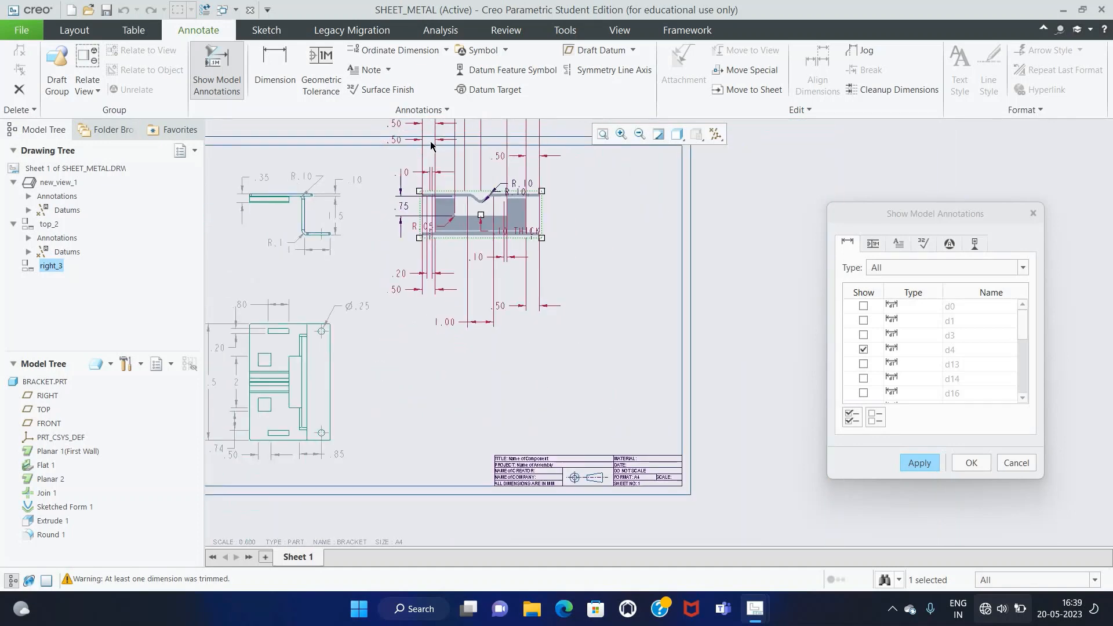
{"action": "left_click", "coordinate": [603, 135]}
{"action": "scroll", "coordinate": [695, 272], "scroll_direction": "up", "scroll_amount": 5}
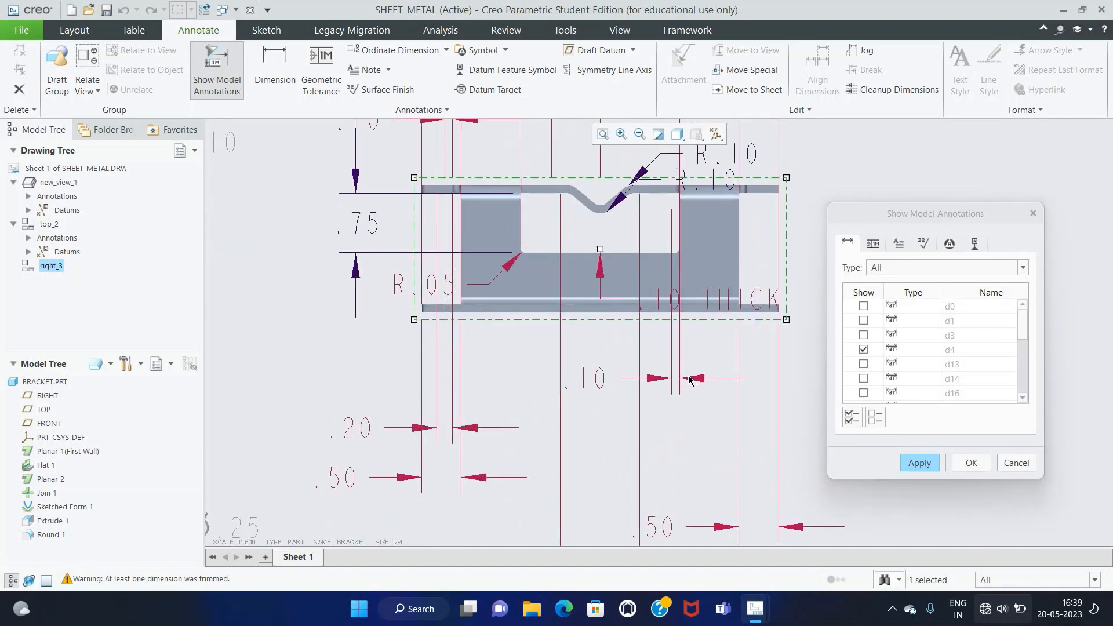
{"action": "scroll", "coordinate": [674, 370], "scroll_direction": "down", "scroll_amount": 2}
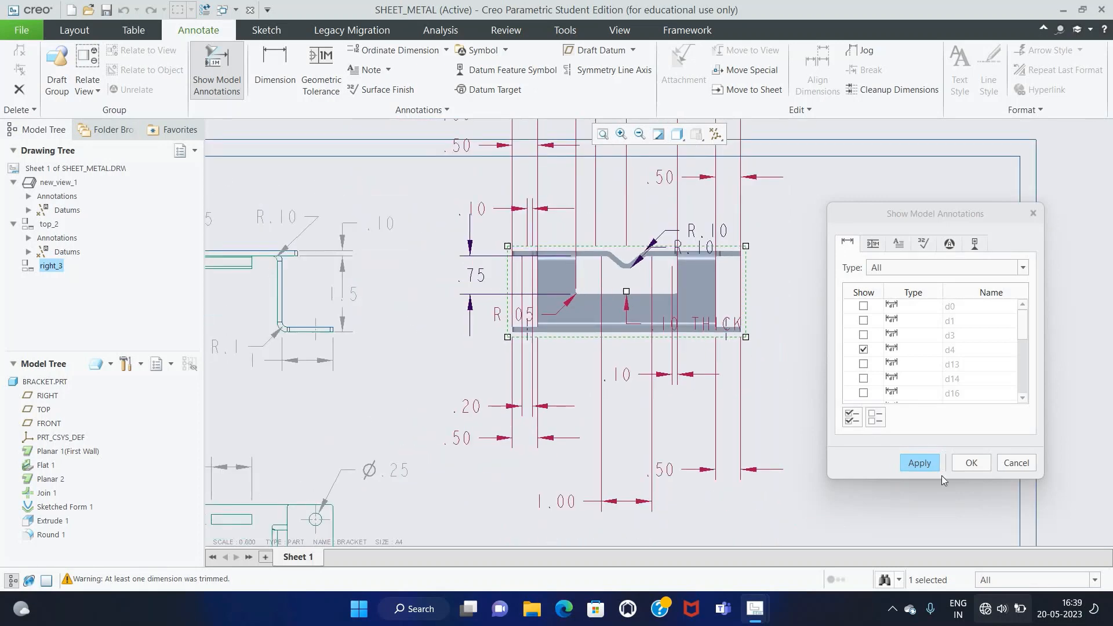
{"action": "left_click", "coordinate": [919, 463]}
{"action": "left_click", "coordinate": [1009, 462]}
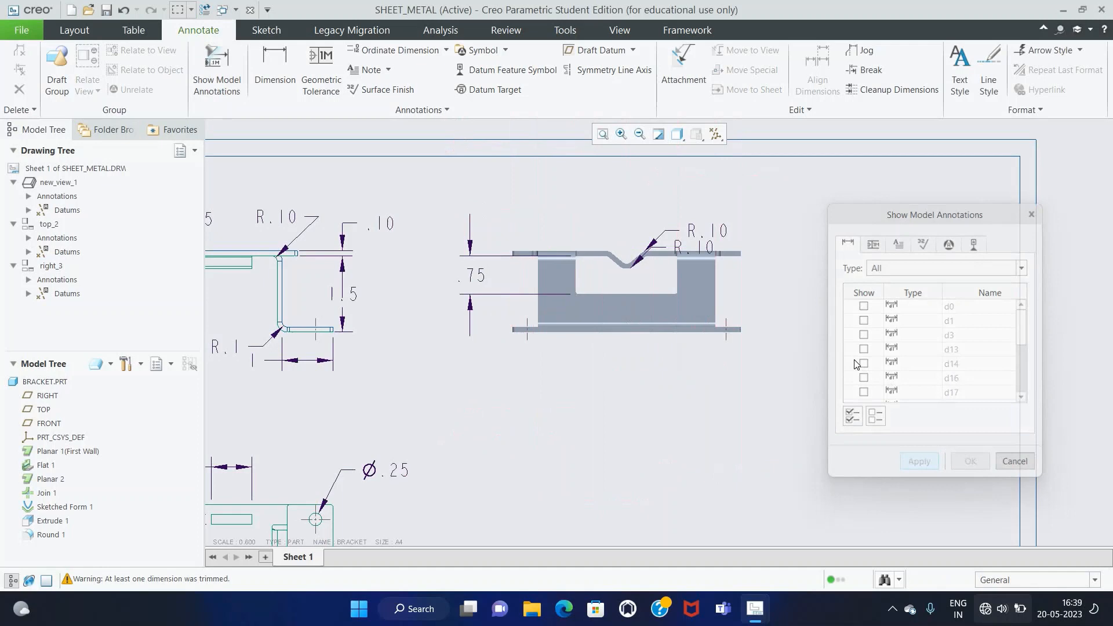
Step: Separate the V-groove's overlapping radius texts, moving one higher above the flange and the other beside the upright's lower right side
{"action": "left_click", "coordinate": [707, 229]}
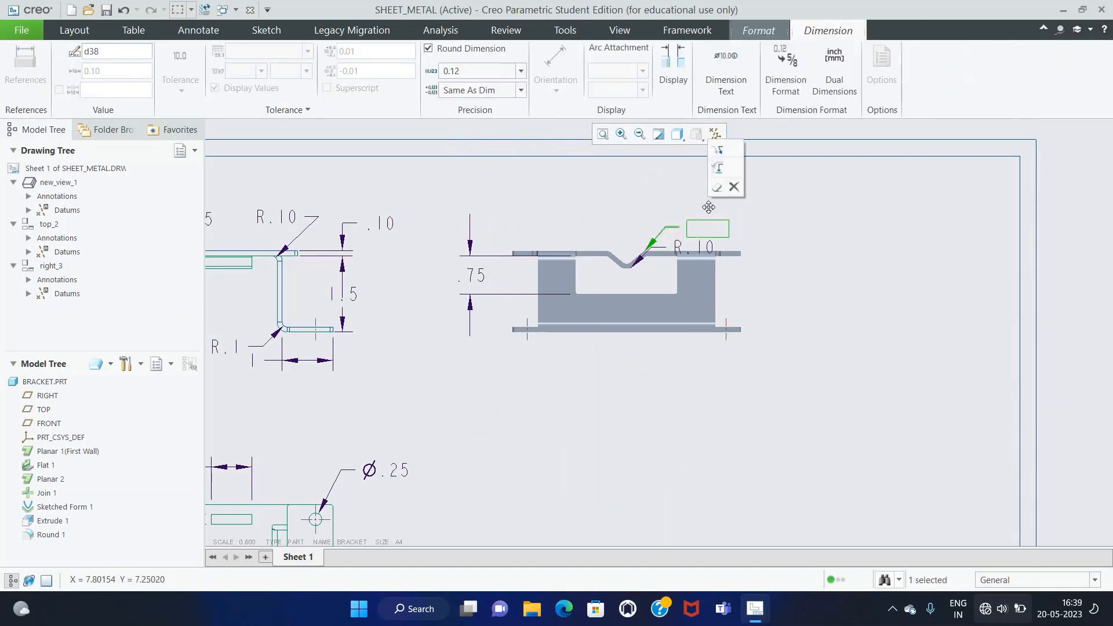
{"action": "left_click", "coordinate": [698, 248]}
{"action": "left_click_drag", "start_coordinate": [698, 248], "coordinate": [765, 309]}
Step: Set the rounding of both V-groove radius dimensions to one decimal place (0.1)
{"action": "left_click", "coordinate": [753, 306]}
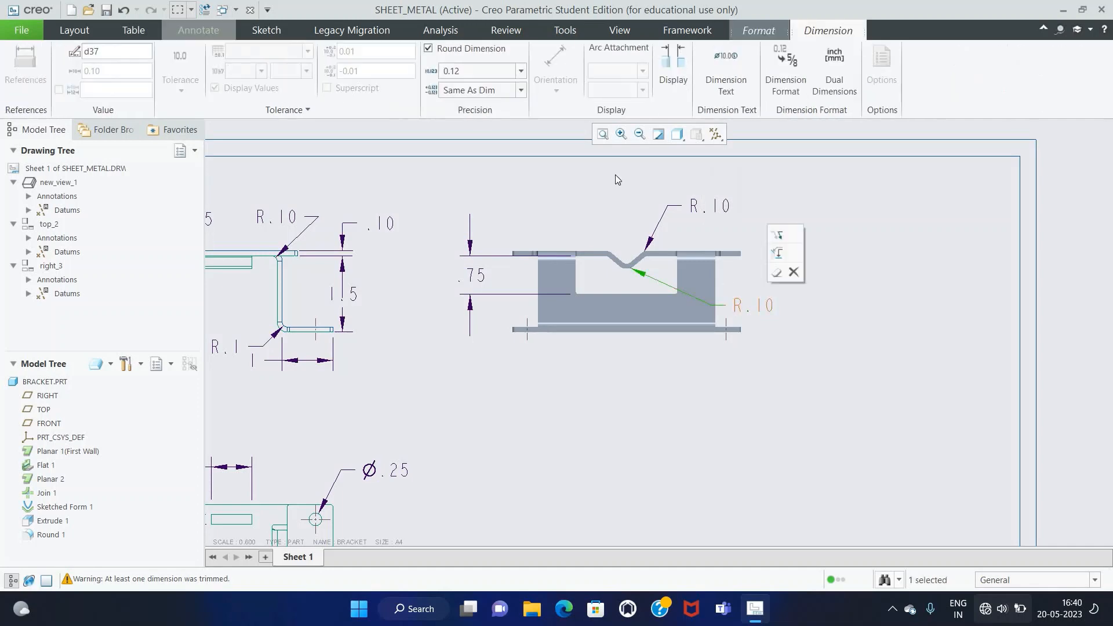
{"action": "left_click", "coordinate": [520, 71]}
{"action": "left_click", "coordinate": [512, 99]}
{"action": "left_click", "coordinate": [708, 206]}
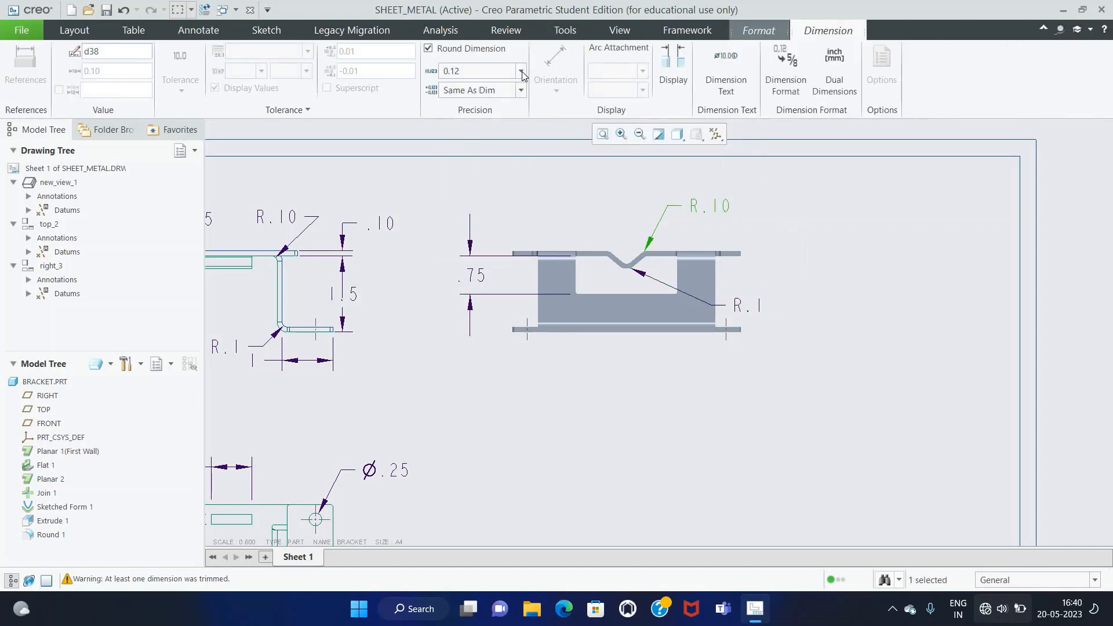
{"action": "left_click", "coordinate": [520, 71]}
{"action": "left_click", "coordinate": [510, 99]}
{"action": "left_click", "coordinate": [545, 190]}
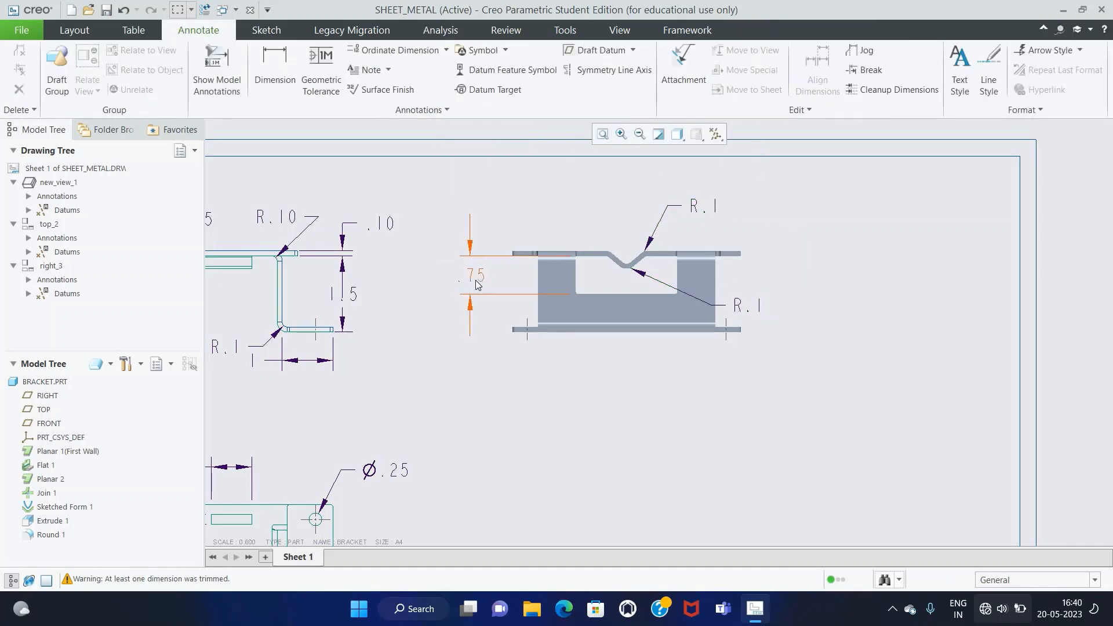
Step: Dimension the upper flange's sheet thickness just beyond the right end of the right view
{"action": "scroll", "coordinate": [604, 217], "scroll_direction": "down", "scroll_amount": 2}
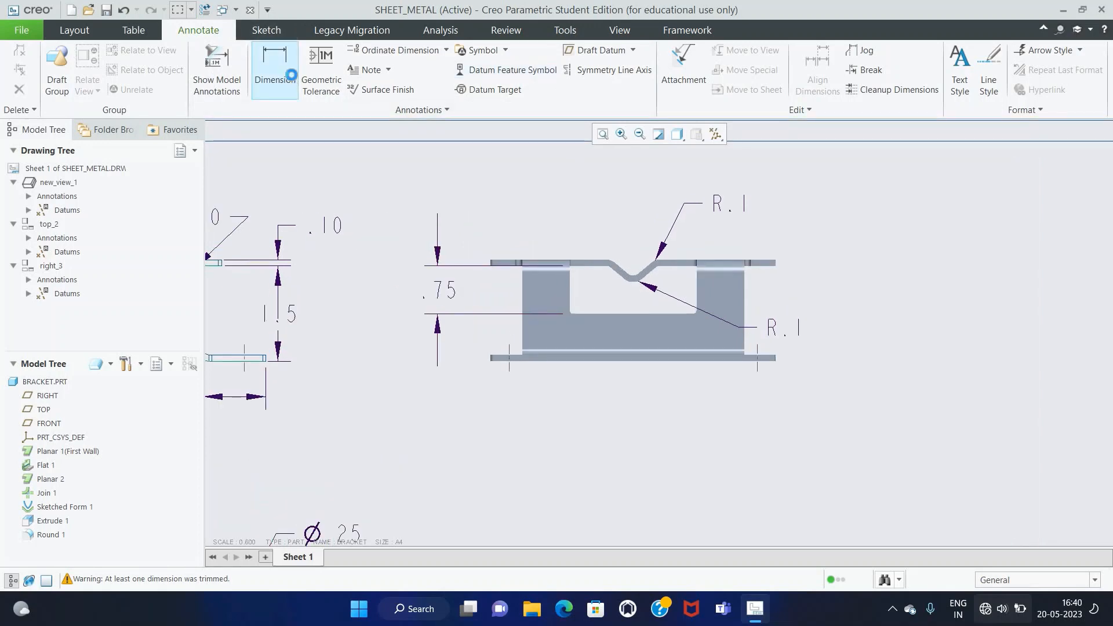
{"action": "left_click", "coordinate": [275, 63]}
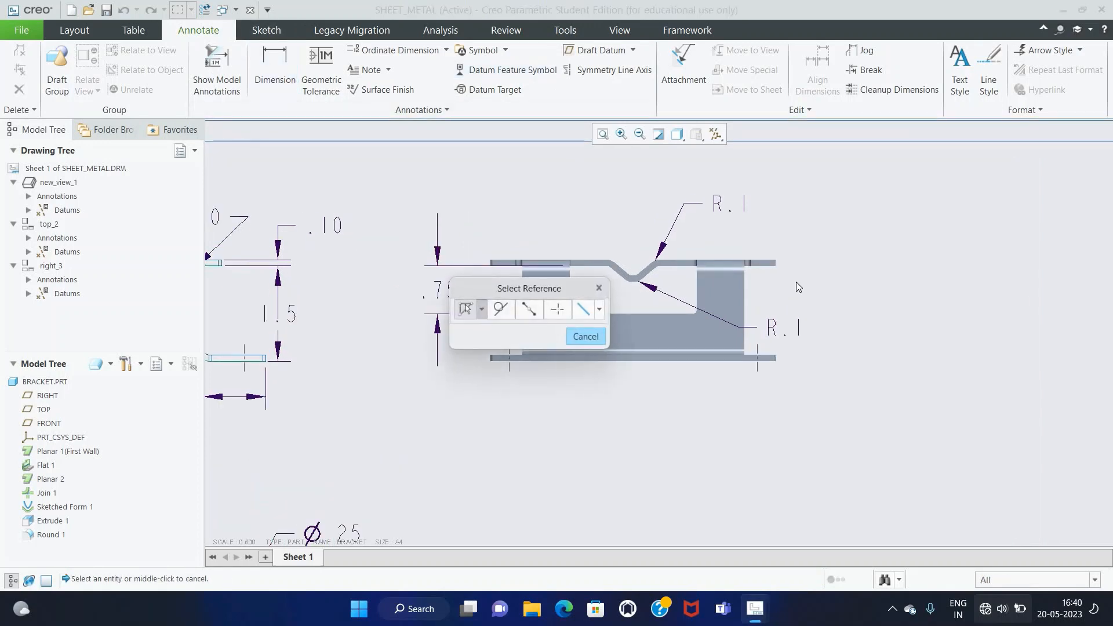
{"action": "left_click", "coordinate": [768, 266]}
{"action": "scroll", "coordinate": [769, 268], "scroll_direction": "down", "scroll_amount": 2}
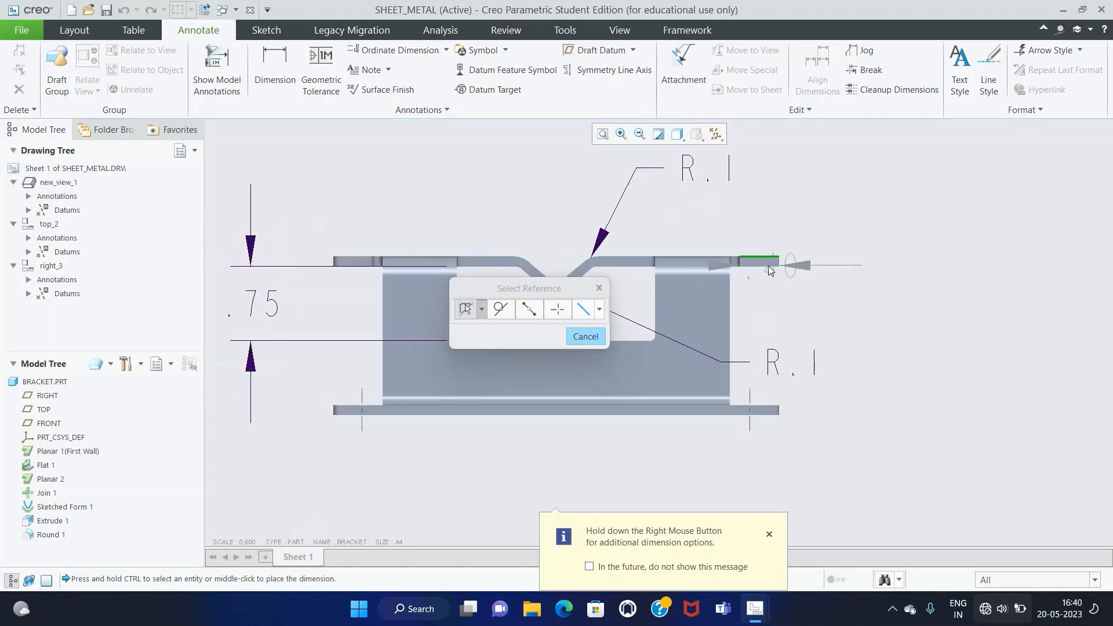
{"action": "left_click", "coordinate": [769, 268], "text": "ctrl"}
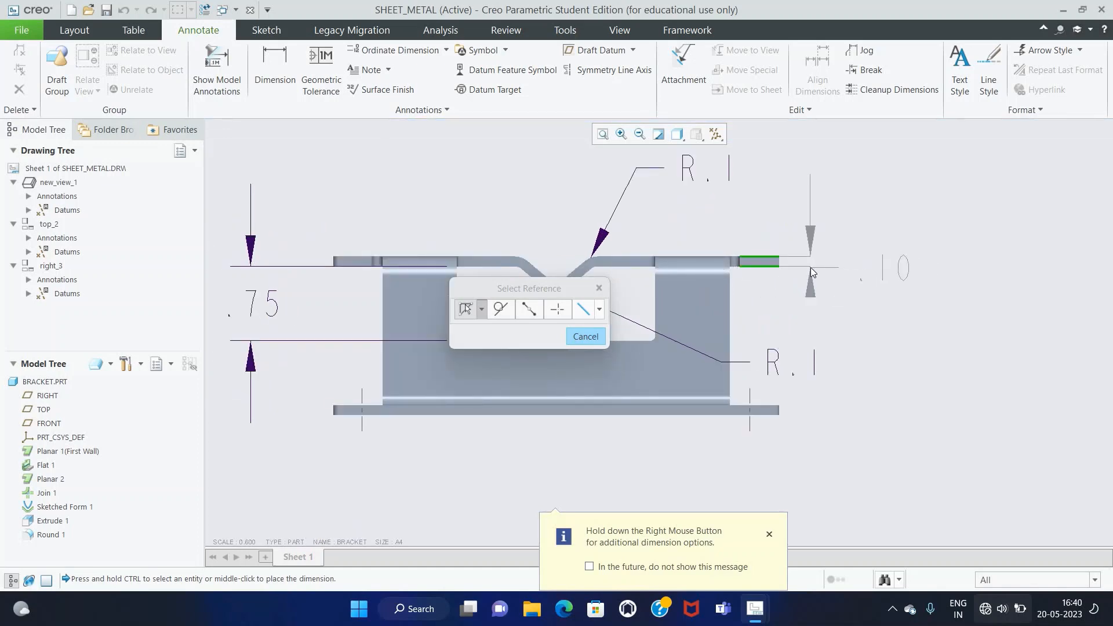
{"action": "middle_click", "coordinate": [811, 271]}
Step: Move the upper flange's thickness text above its arrows and bring the dimension slightly closer to the view
{"action": "scroll", "coordinate": [817, 278], "scroll_direction": "down", "scroll_amount": 3}
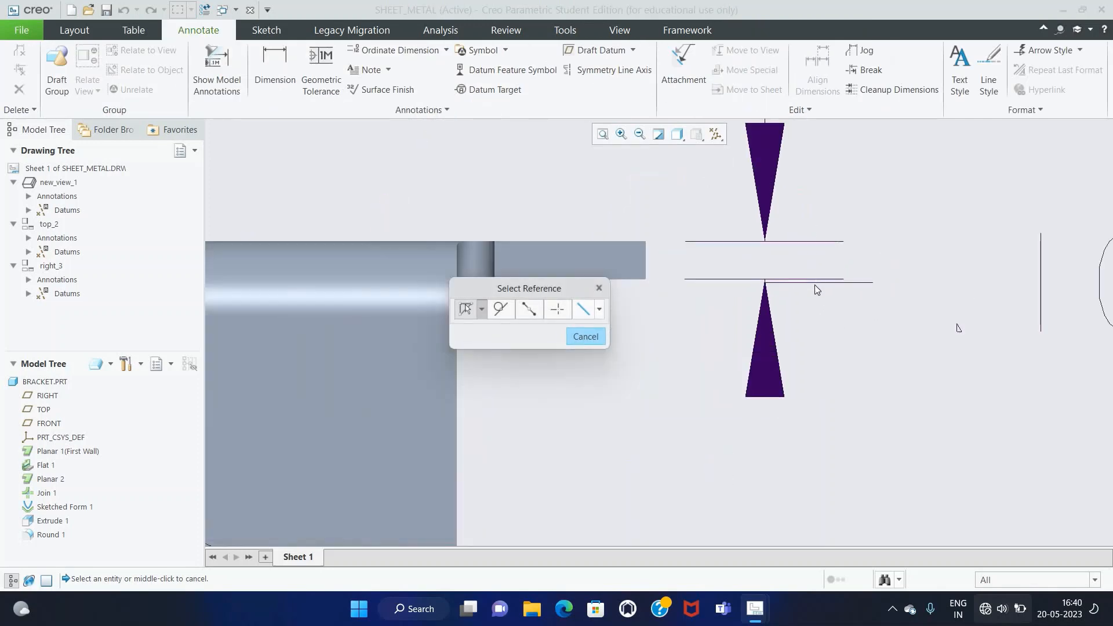
{"action": "scroll", "coordinate": [812, 291], "scroll_direction": "up", "scroll_amount": 5}
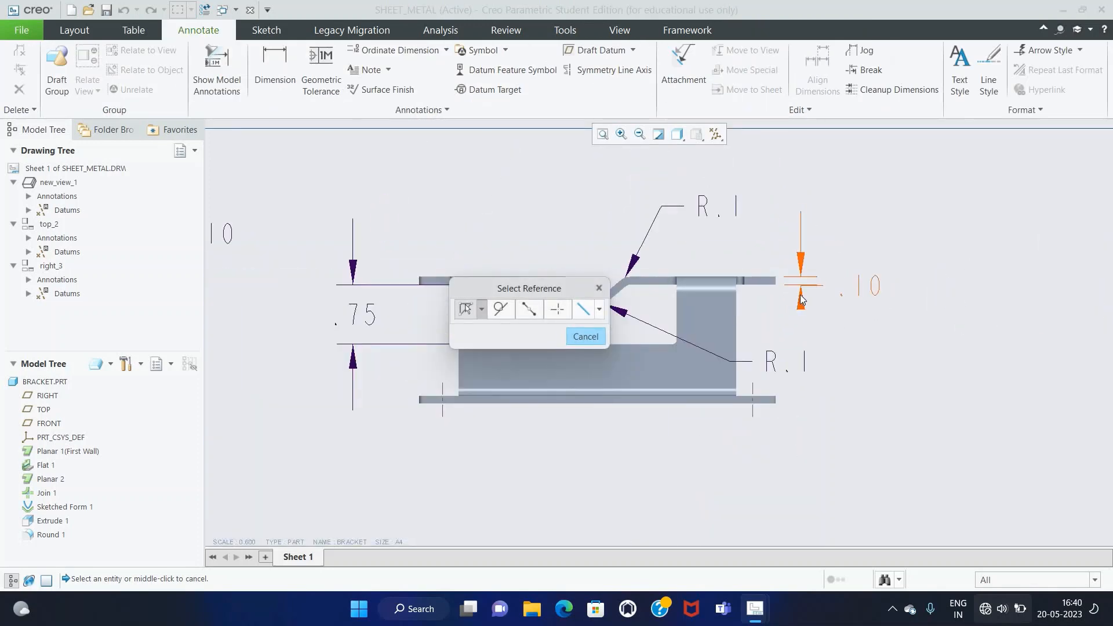
{"action": "left_click", "coordinate": [800, 299]}
{"action": "left_click_drag", "start_coordinate": [860, 285], "coordinate": [850, 231]}
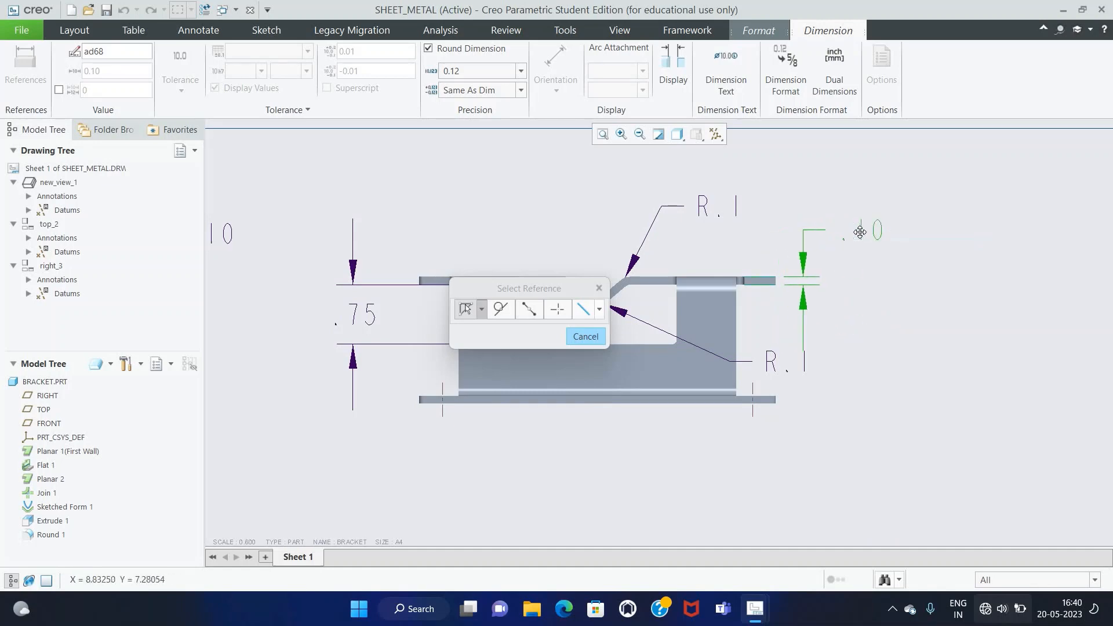
{"action": "left_click", "coordinate": [864, 308]}
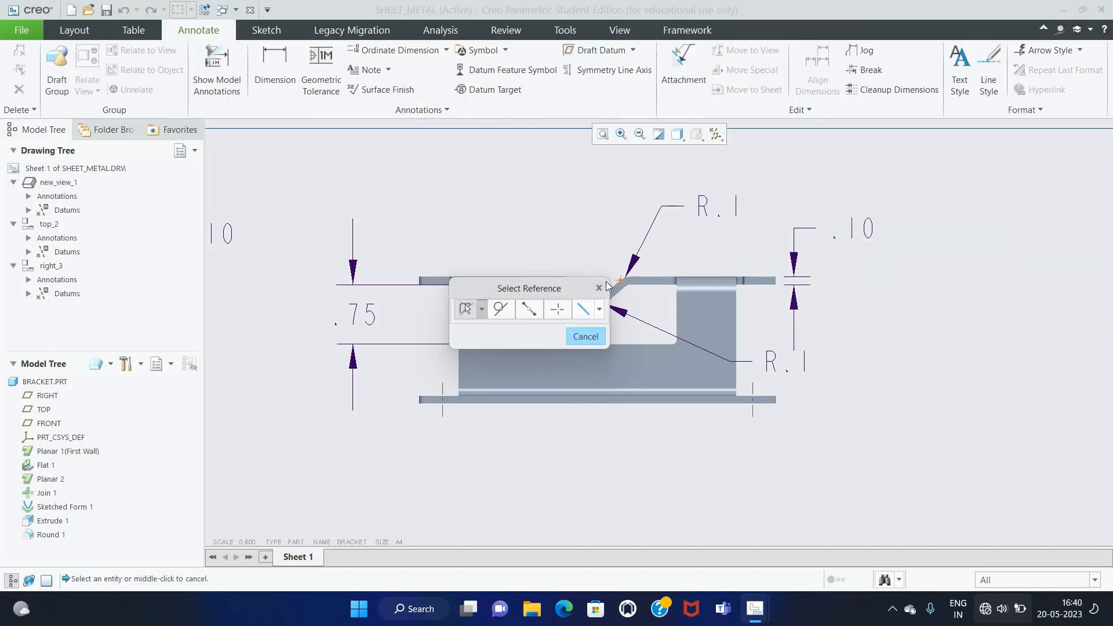
Step: Dimension the angle between the V-groove's two sloped edges, placing it above the groove
{"action": "left_click_drag", "start_coordinate": [578, 284], "coordinate": [979, 308]}
{"action": "left_click", "coordinate": [583, 286]}
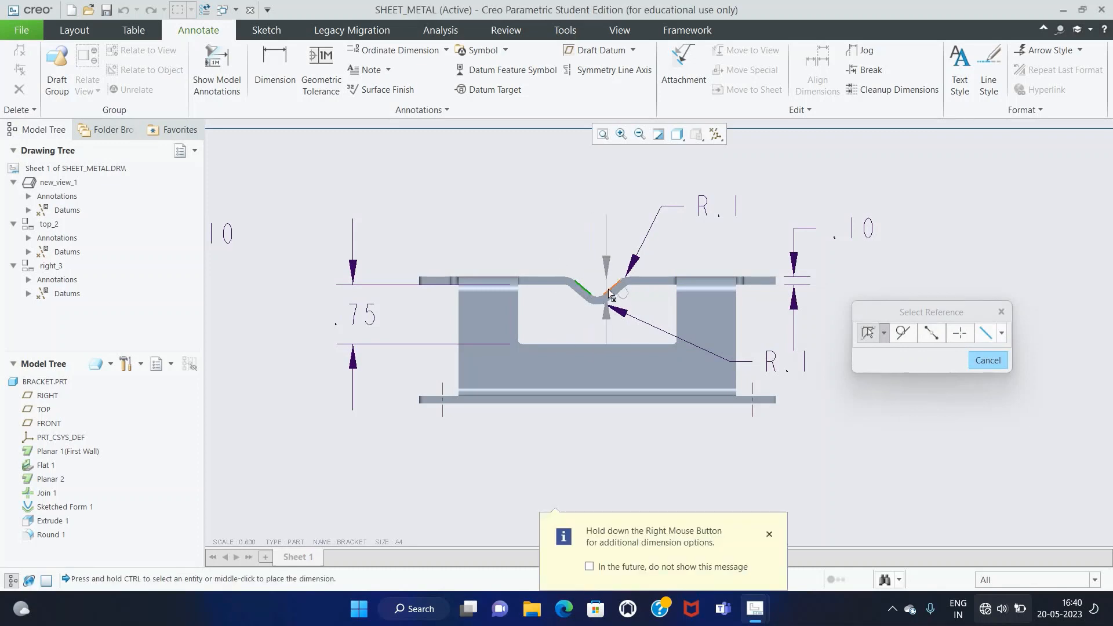
{"action": "left_click", "coordinate": [610, 289], "text": "ctrl"}
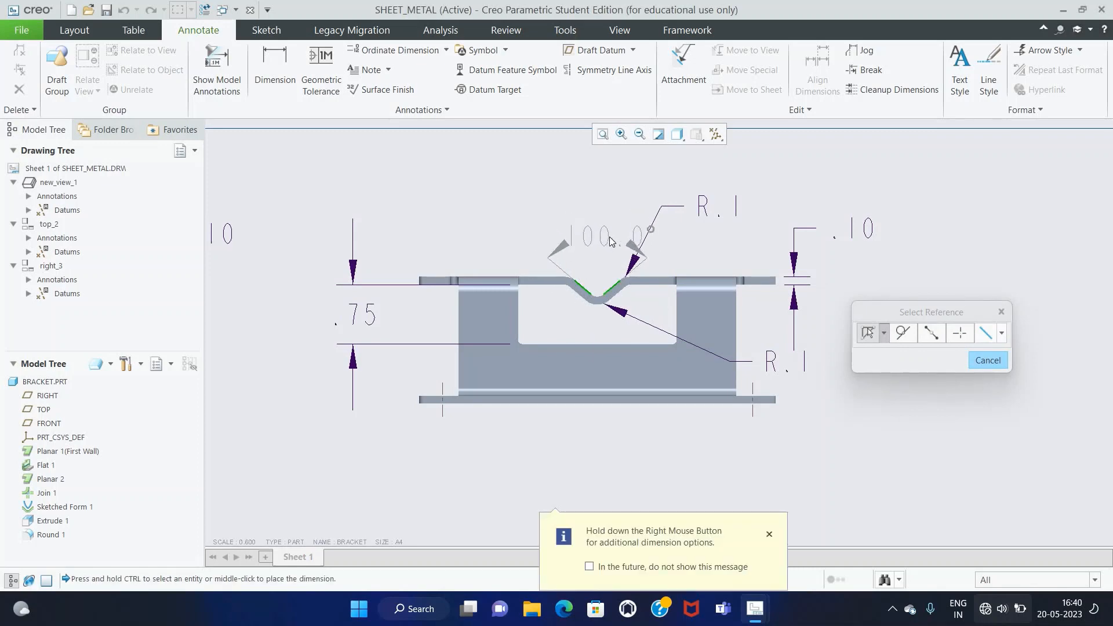
{"action": "scroll", "coordinate": [613, 221], "scroll_direction": "up", "scroll_amount": 1}
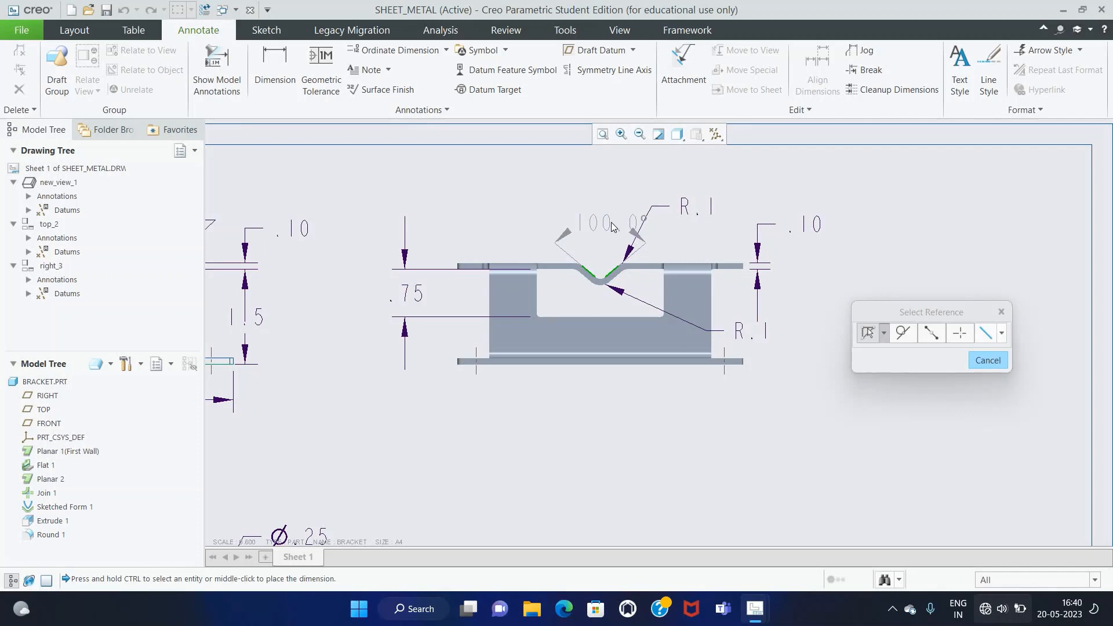
{"action": "middle_click", "coordinate": [613, 225]}
Step: Lower the upper V-groove radius text clear of the angle dimension and centre the angle text above the groove
{"action": "left_click_drag", "start_coordinate": [703, 227], "coordinate": [710, 245]}
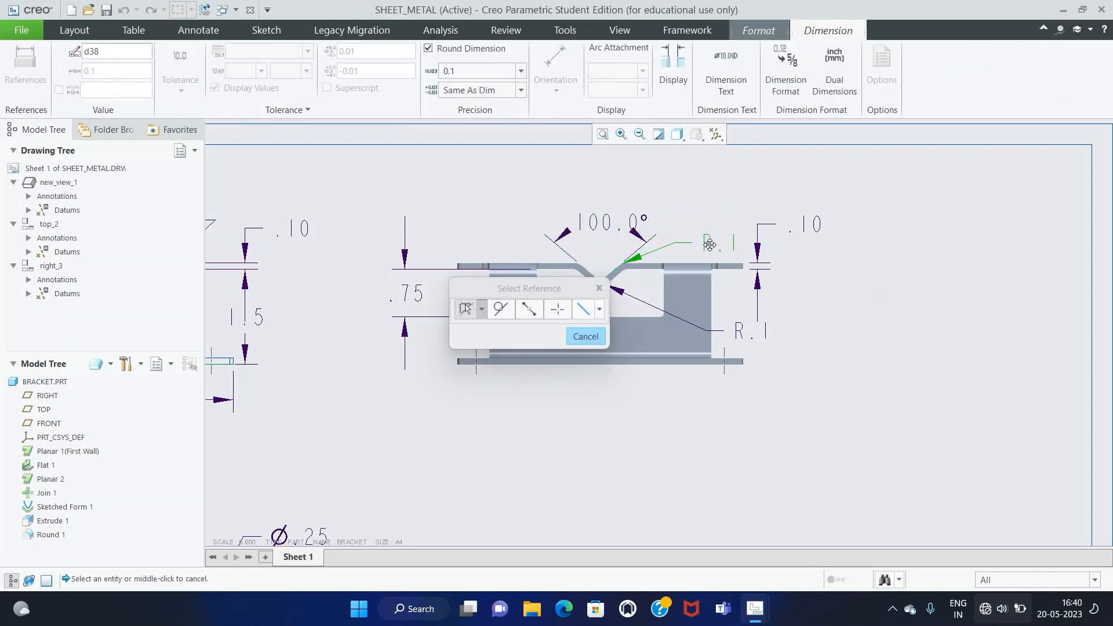
{"action": "left_click", "coordinate": [636, 224]}
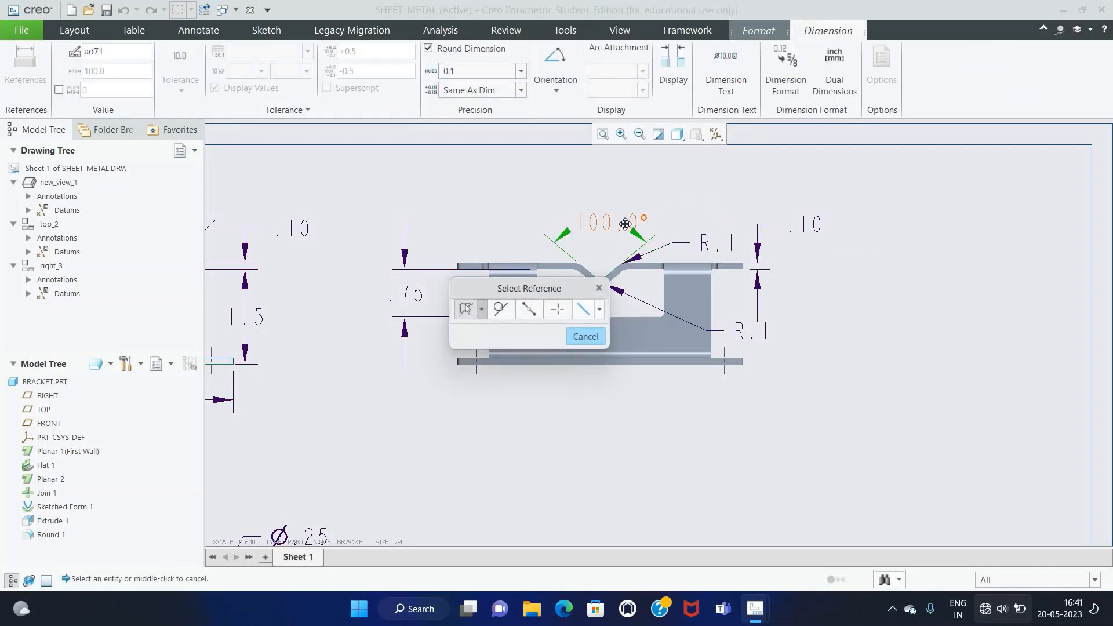
{"action": "left_click_drag", "start_coordinate": [636, 224], "coordinate": [626, 205]}
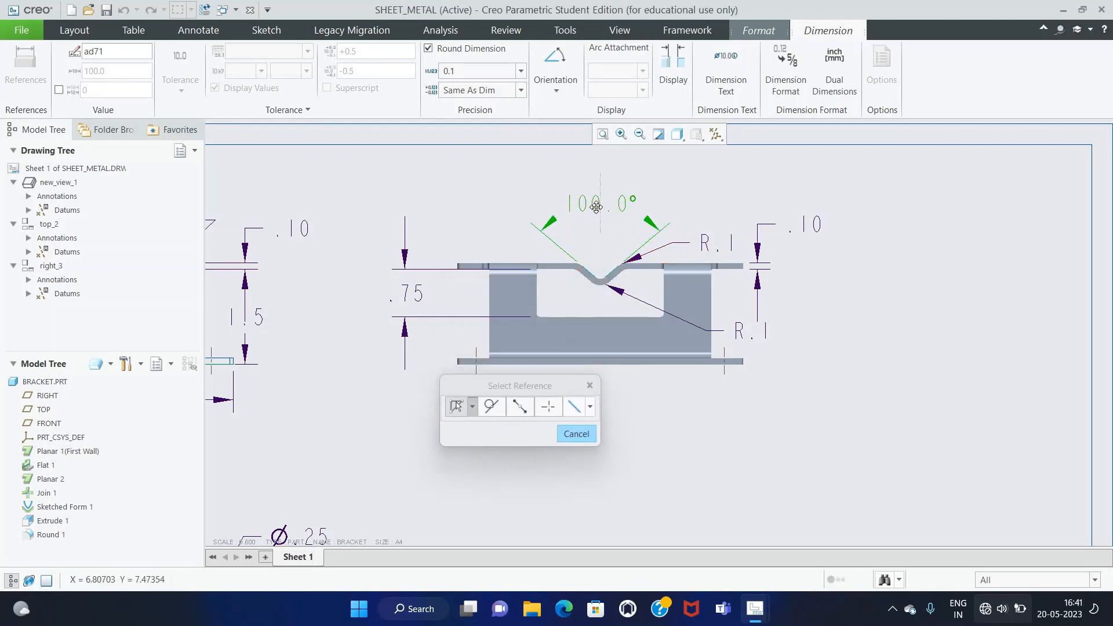
{"action": "left_click_drag", "start_coordinate": [601, 209], "coordinate": [601, 226]}
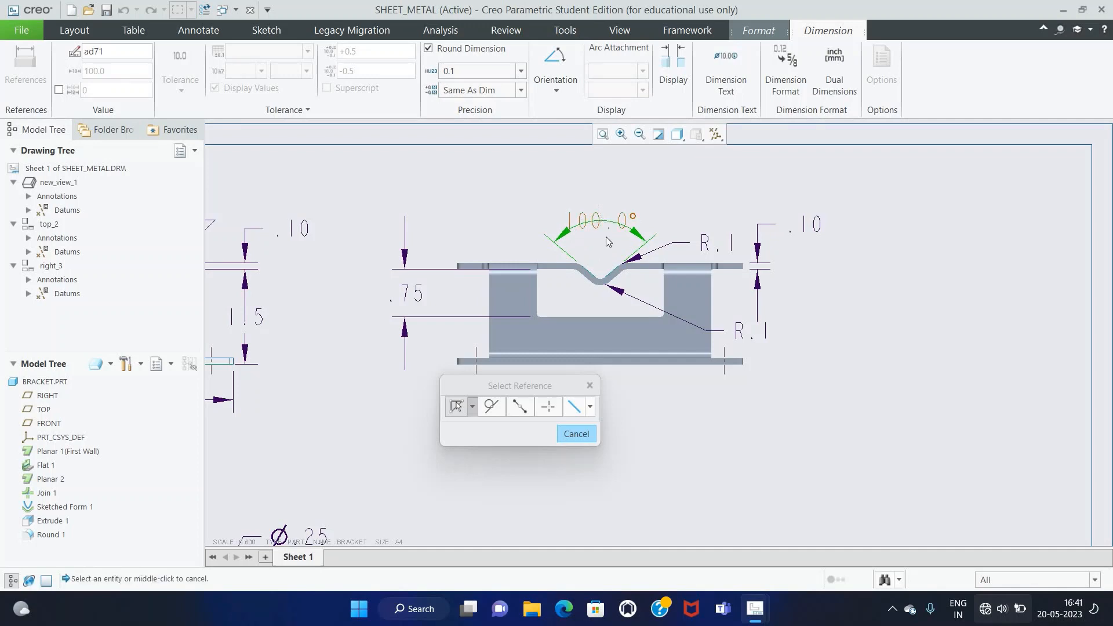
Step: Dimension the rectangular cutout's width below the right view and the left upright's width above it
{"action": "left_click", "coordinate": [538, 289]}
{"action": "left_click", "coordinate": [663, 292], "text": "ctrl"}
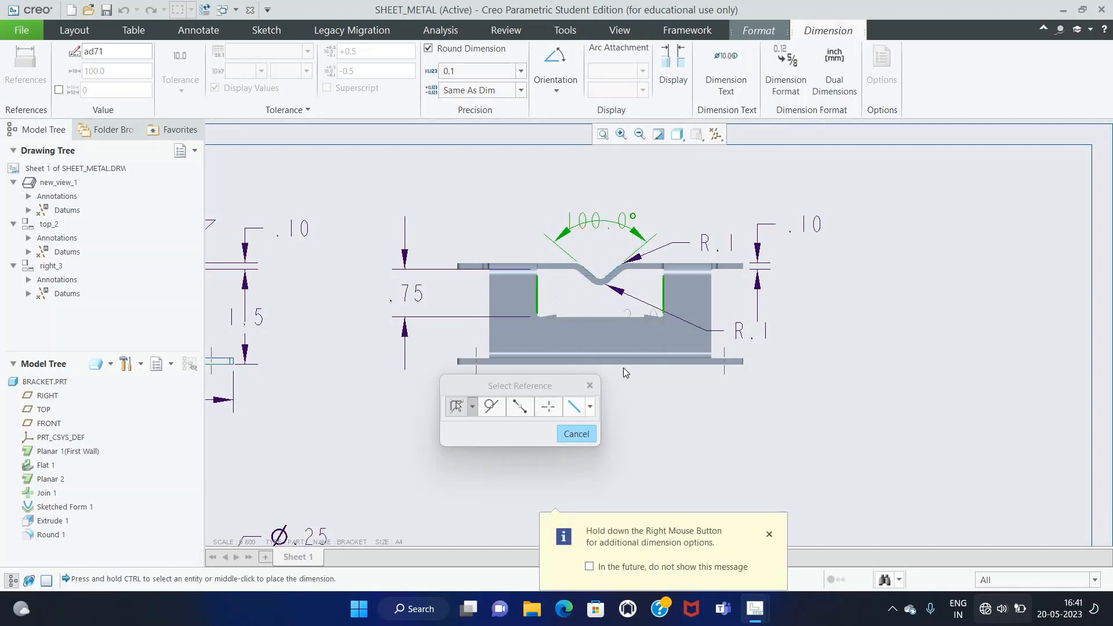
{"action": "middle_click", "coordinate": [609, 397]}
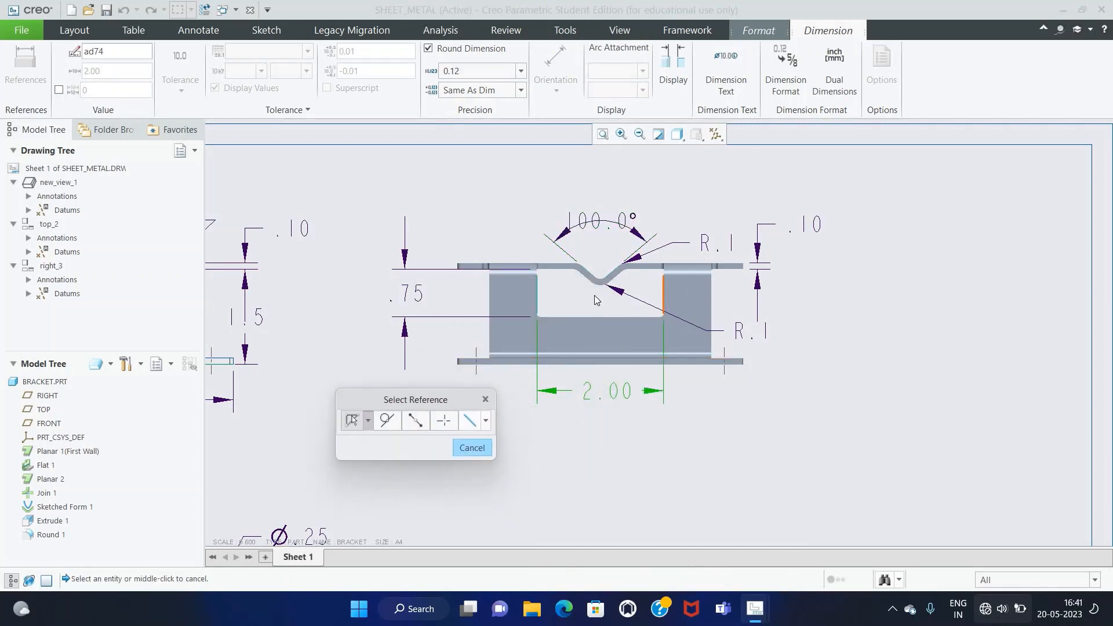
{"action": "left_click", "coordinate": [539, 297]}
{"action": "left_click", "coordinate": [489, 286], "text": "ctrl"}
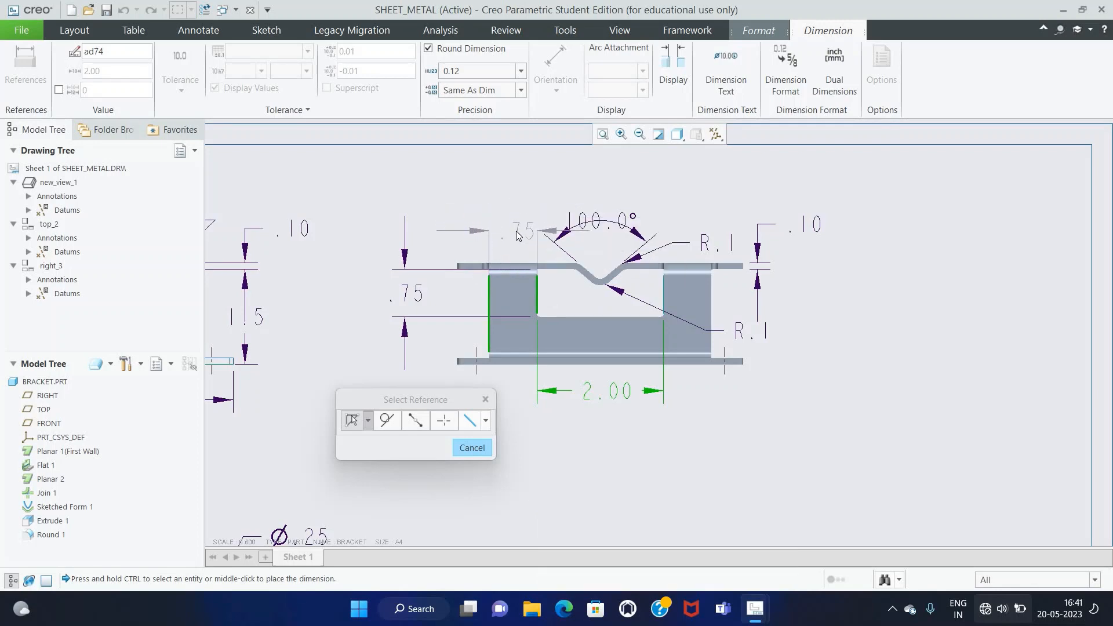
{"action": "middle_click", "coordinate": [517, 204]}
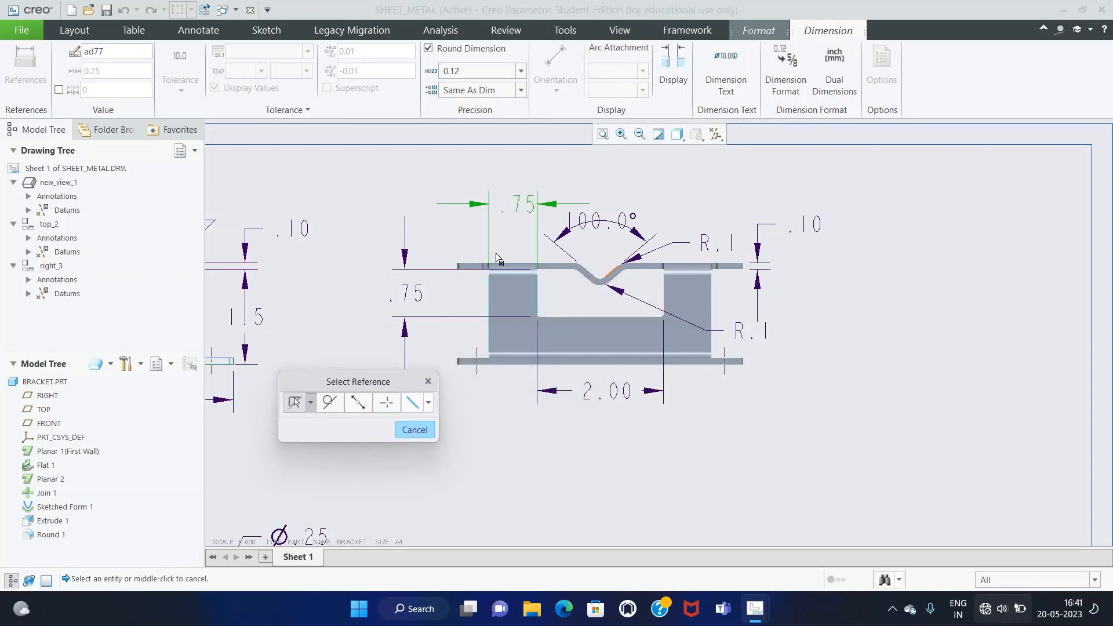
Step: Dimension the bracket's overall height in the right view, placing it outside the upper flange's thickness dimension
{"action": "left_click", "coordinate": [735, 271]}
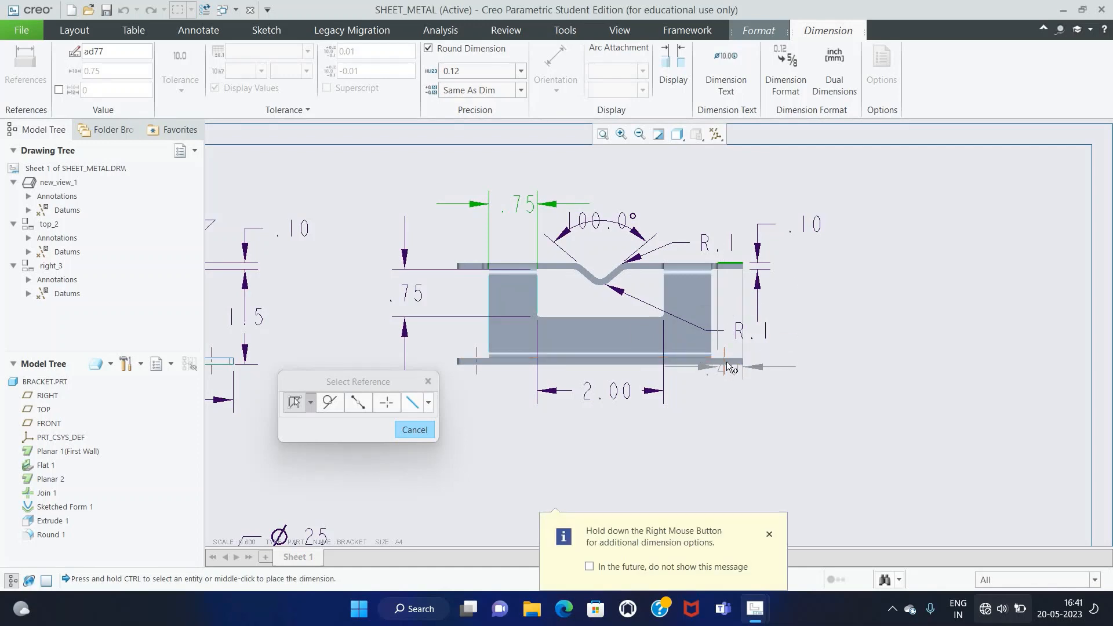
{"action": "left_click", "coordinate": [729, 364], "text": "ctrl"}
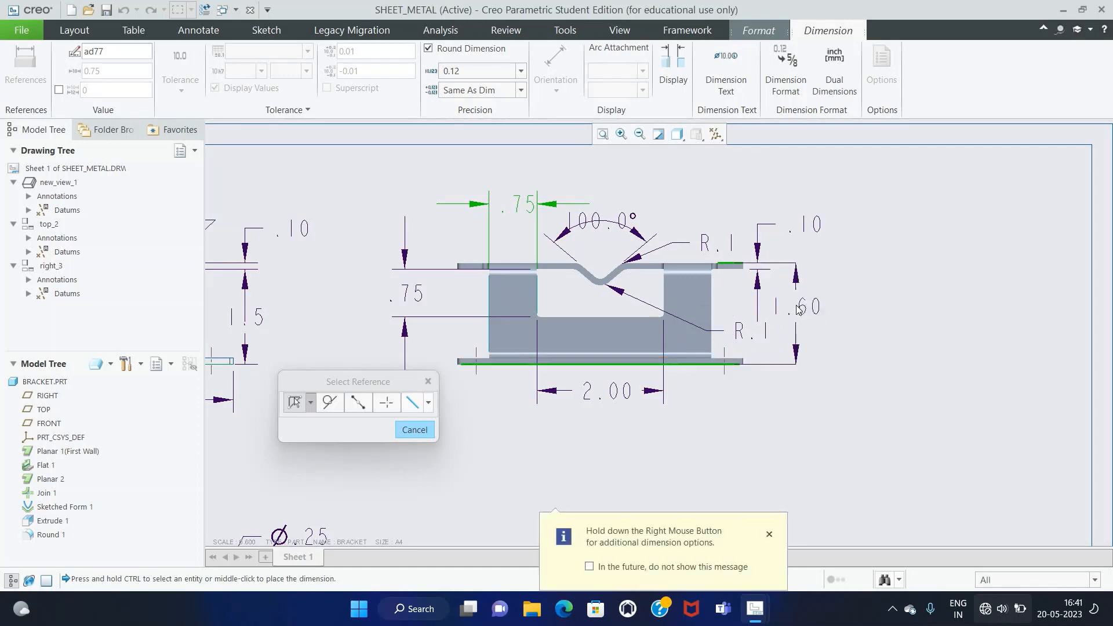
{"action": "middle_click", "coordinate": [798, 317]}
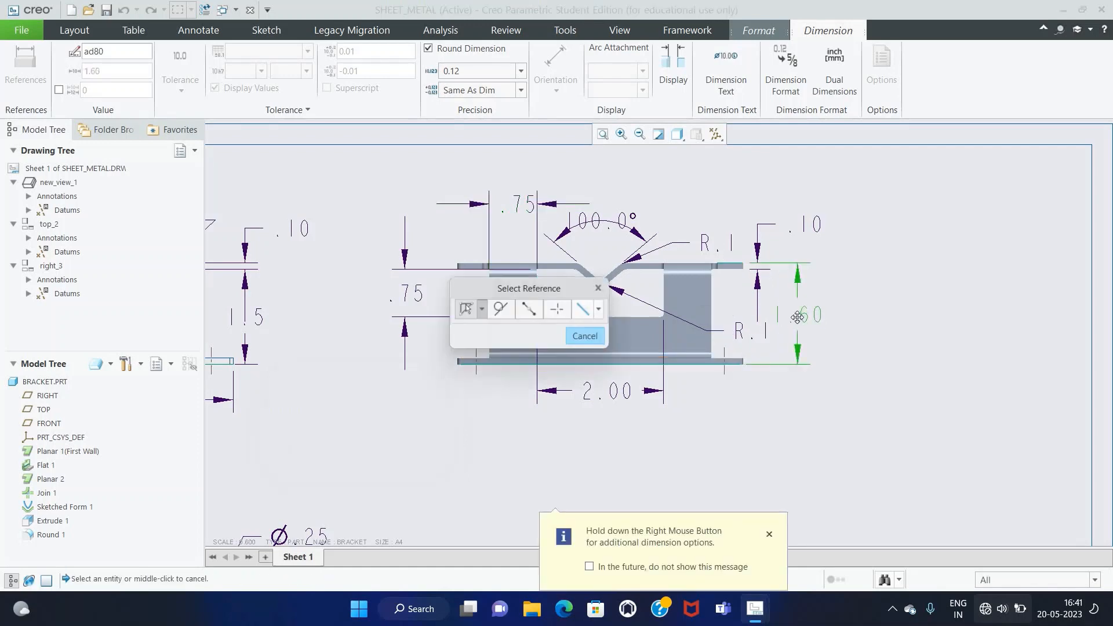
Step: Dimension the bracket's overall width in the right view, placing it below the cutout width dimension
{"action": "scroll", "coordinate": [456, 361], "scroll_direction": "down", "scroll_amount": 5}
{"action": "left_click", "coordinate": [460, 362]}
{"action": "scroll", "coordinate": [459, 363], "scroll_direction": "up", "scroll_amount": 6}
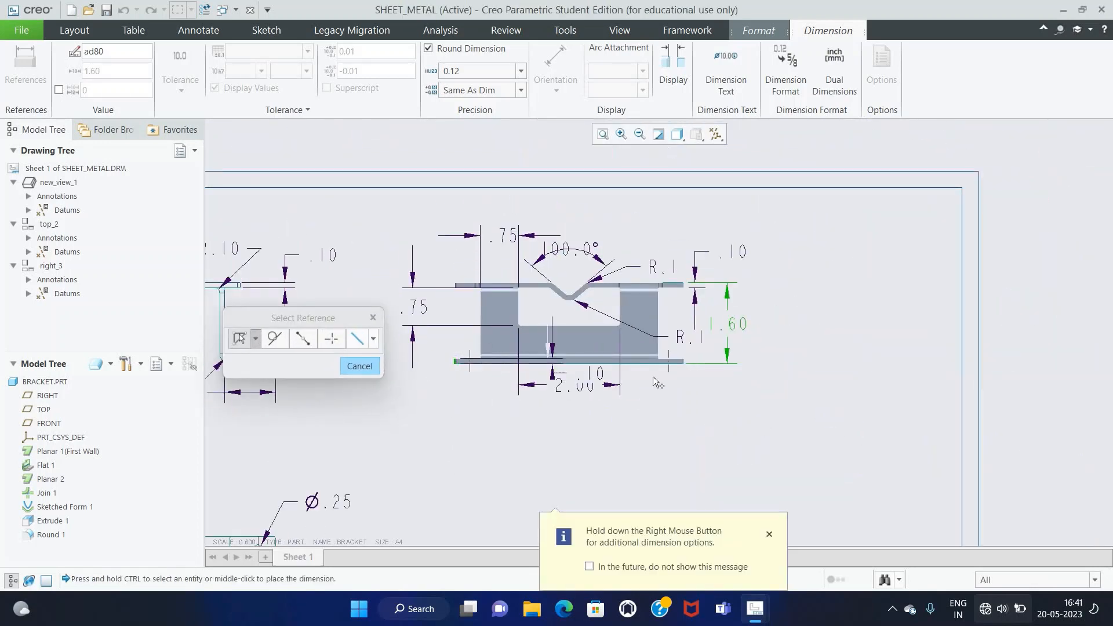
{"action": "scroll", "coordinate": [677, 371], "scroll_direction": "down", "scroll_amount": 9}
{"action": "scroll", "coordinate": [716, 291], "scroll_direction": "up", "scroll_amount": 8}
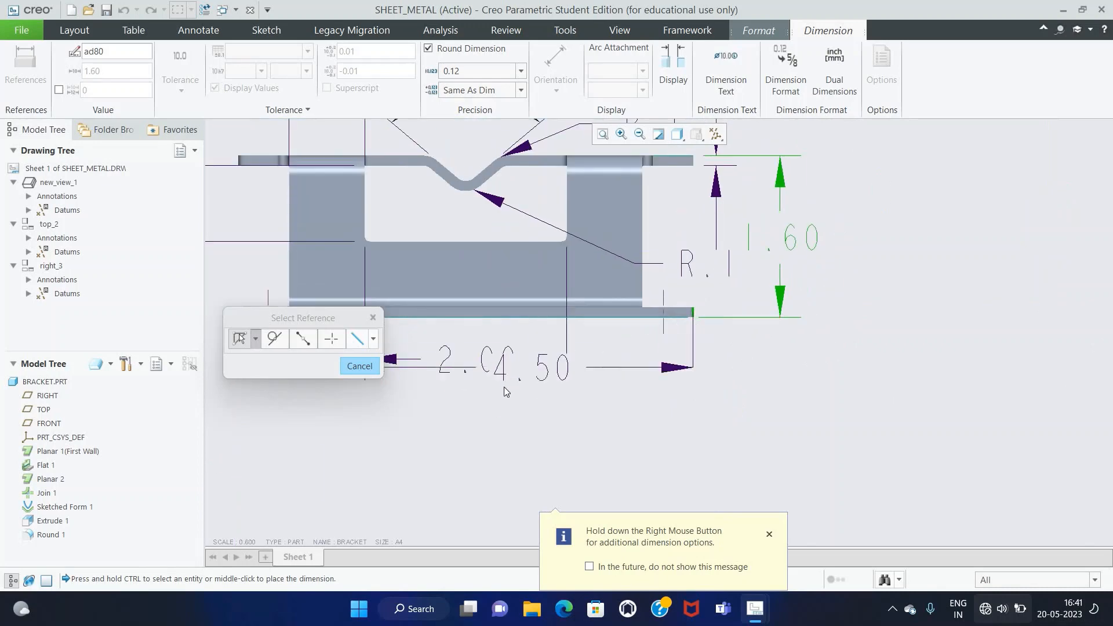
{"action": "middle_click", "coordinate": [492, 397]}
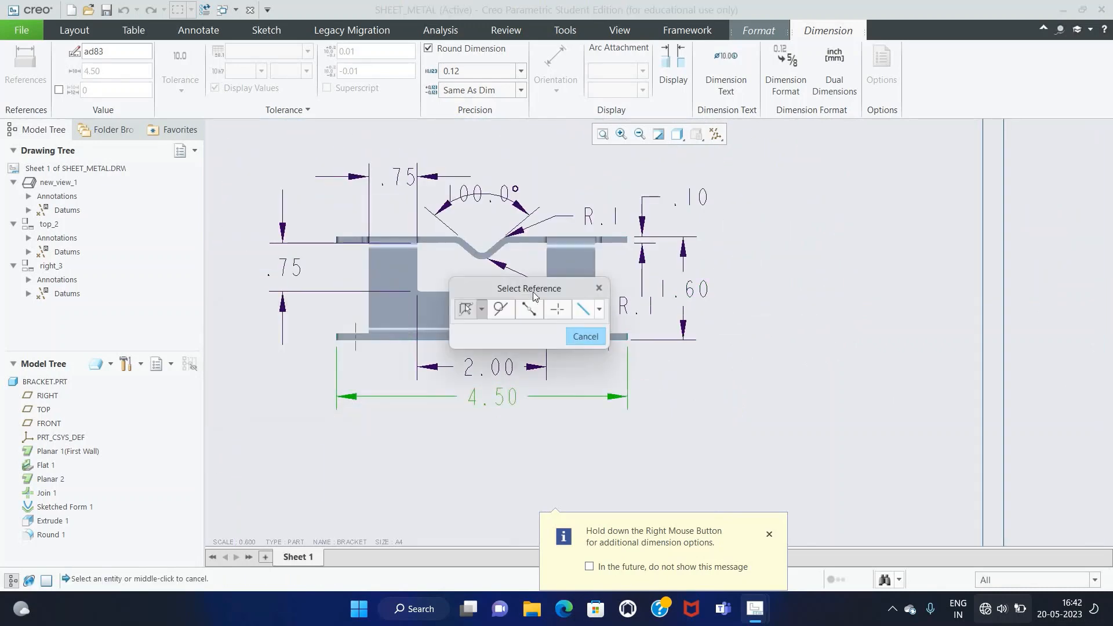
{"action": "left_click", "coordinate": [599, 339]}
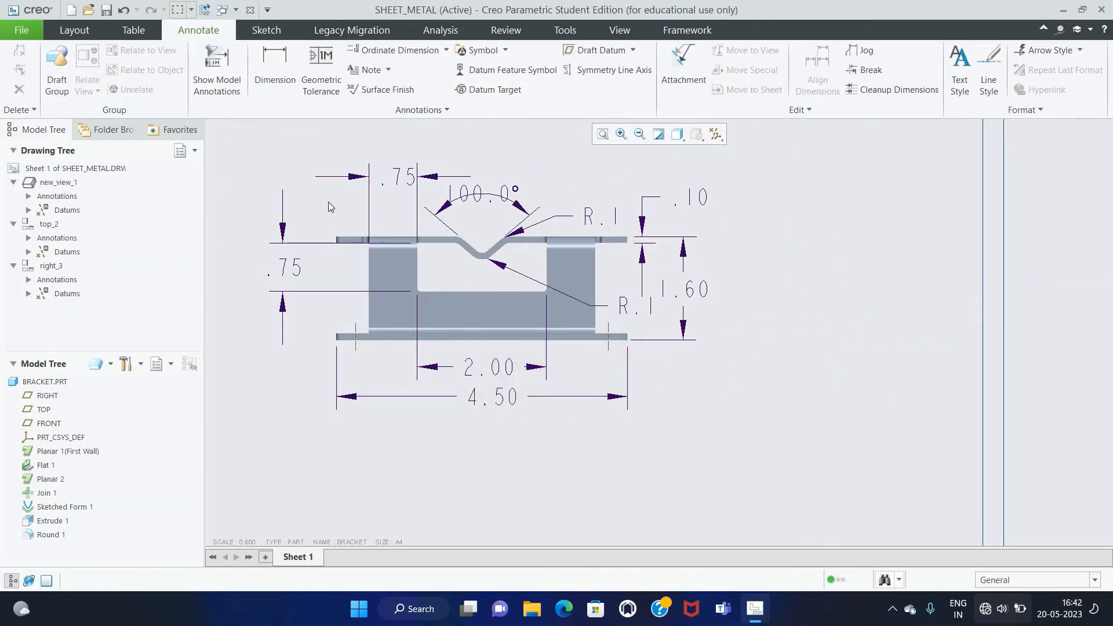
Step: Shorten the extension lines of the cutout's depth and width dimensions so they end outside the right view's geometry
{"action": "scroll", "coordinate": [328, 202], "scroll_direction": "down", "scroll_amount": 2}
{"action": "left_click", "coordinate": [440, 246]}
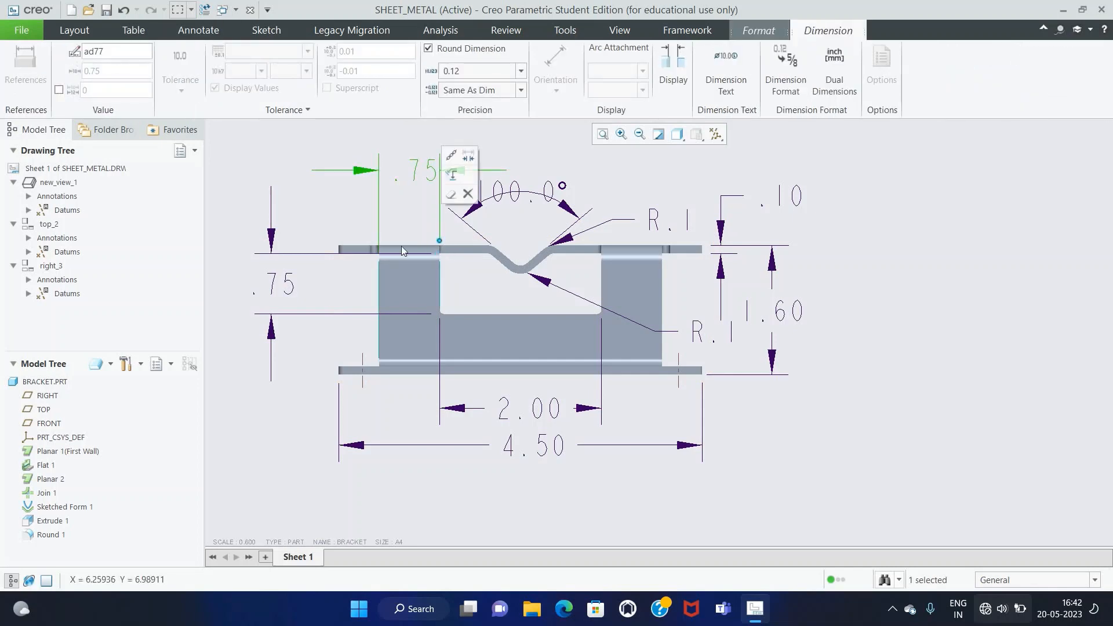
{"action": "left_click", "coordinate": [306, 264]}
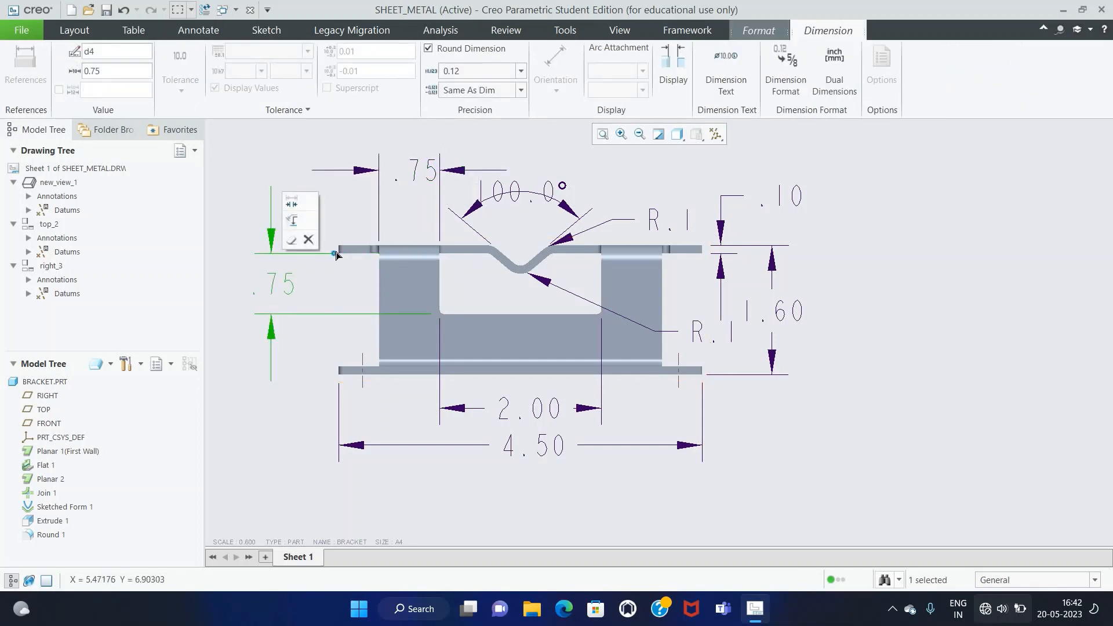
{"action": "left_click_drag", "start_coordinate": [430, 313], "coordinate": [376, 315]}
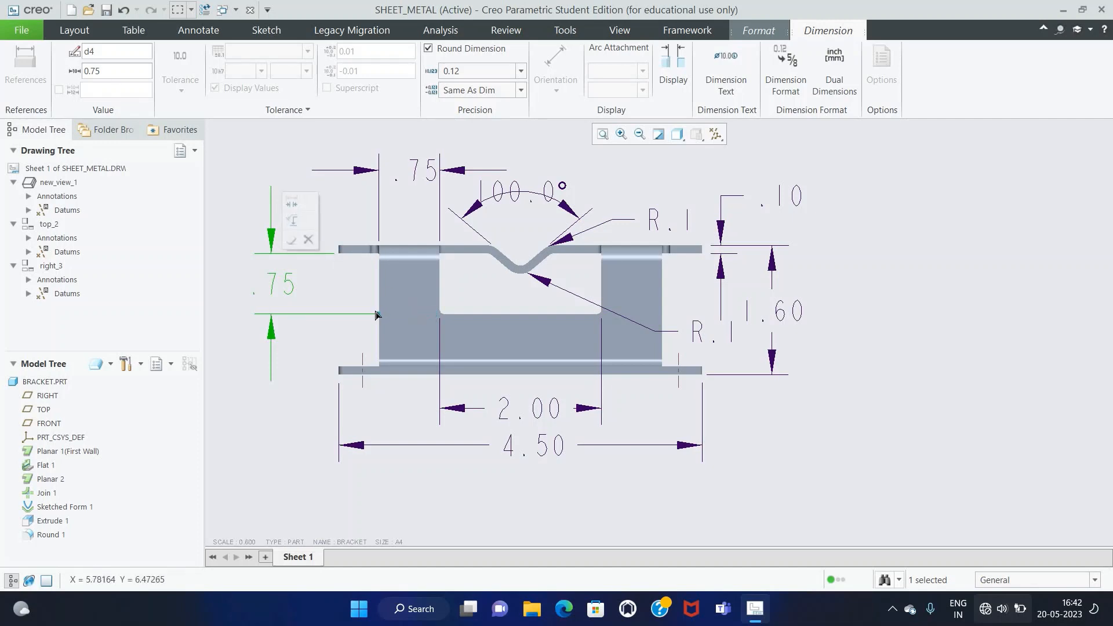
{"action": "left_click", "coordinate": [602, 334]}
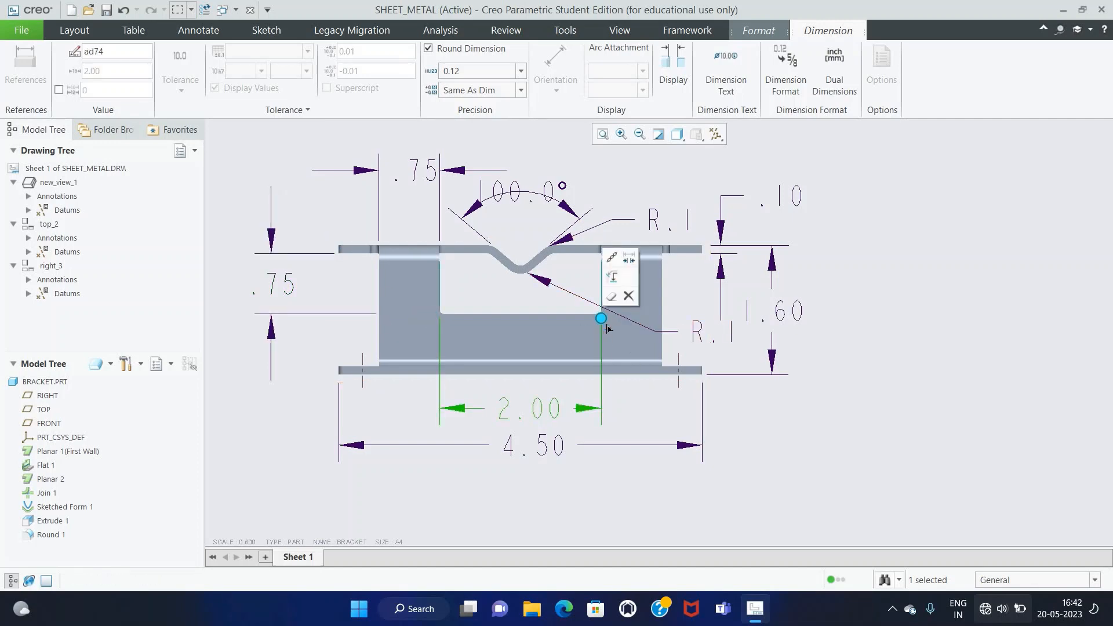
{"action": "left_click_drag", "start_coordinate": [601, 319], "coordinate": [602, 377]}
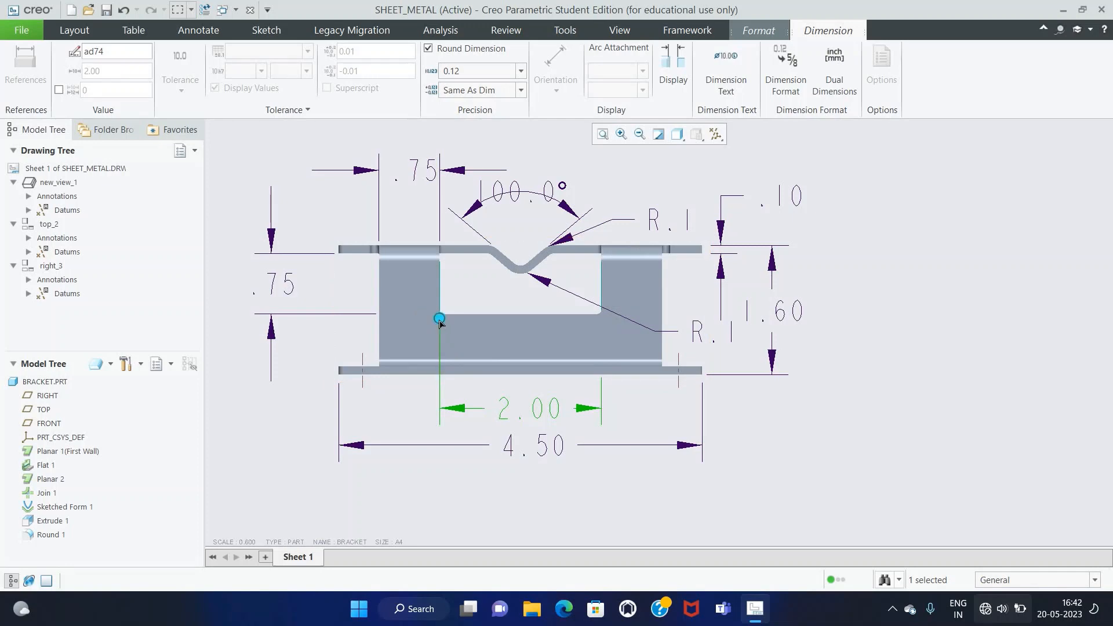
{"action": "left_click_drag", "start_coordinate": [438, 318], "coordinate": [445, 379]}
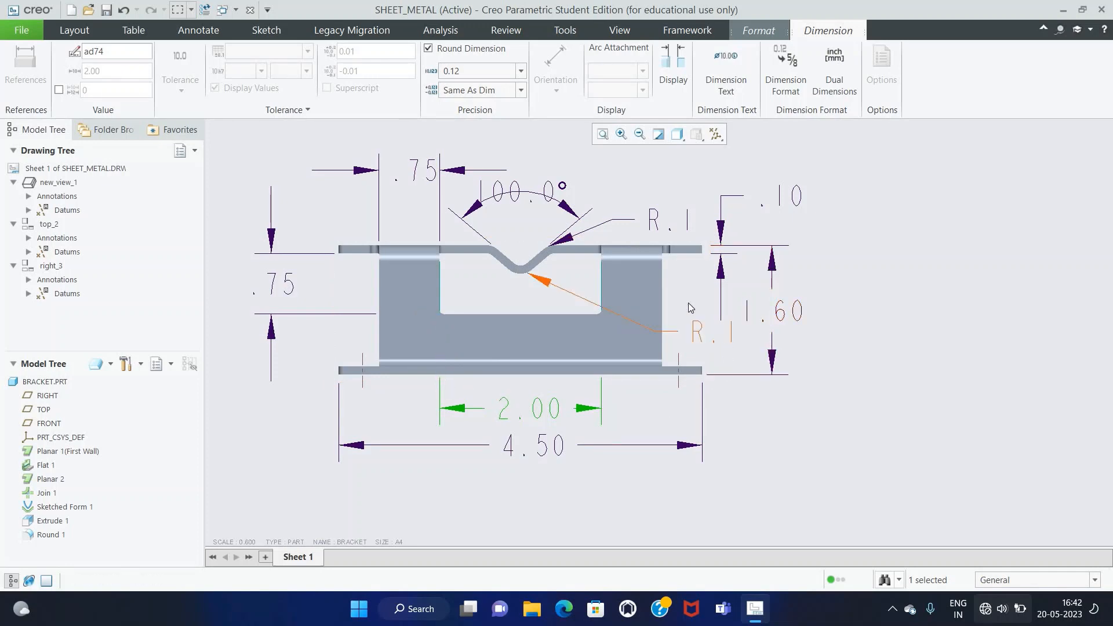
Step: Flip the arrows of the V-groove angle dimension inward and set its text between them above the groove
{"action": "left_click", "coordinate": [542, 199]}
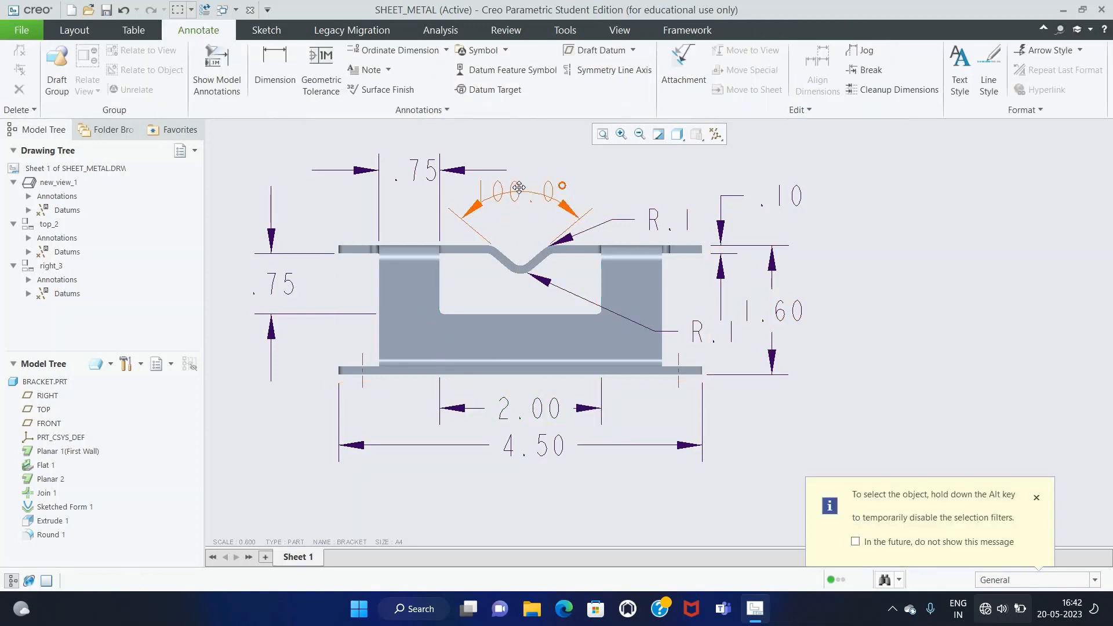
{"action": "left_click", "coordinate": [519, 190]}
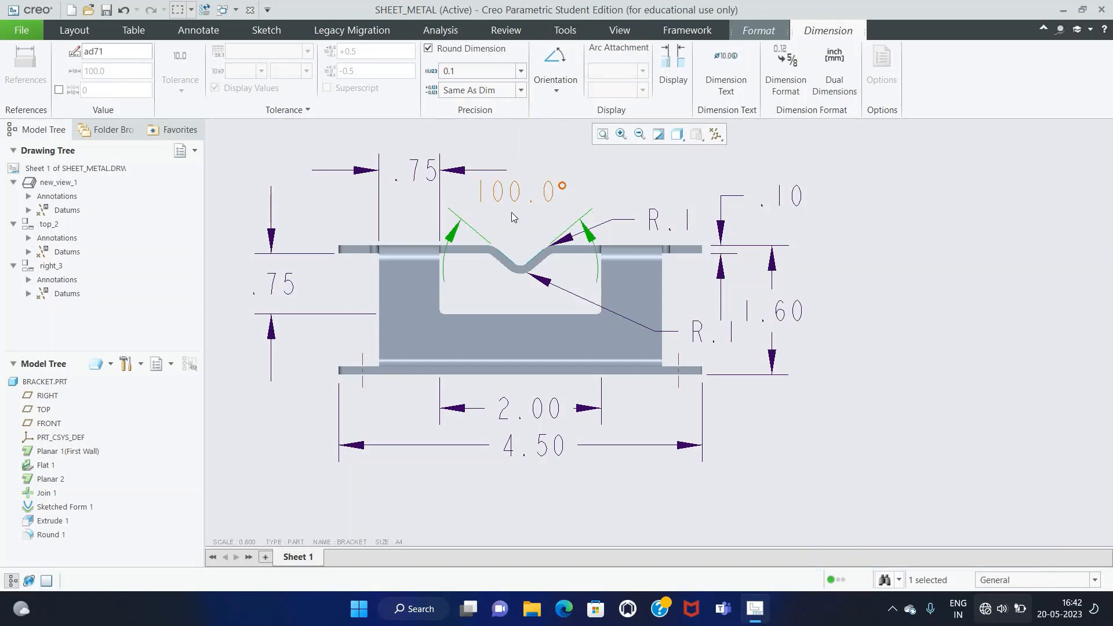
{"action": "left_click", "coordinate": [513, 176]}
{"action": "left_click", "coordinate": [499, 187]}
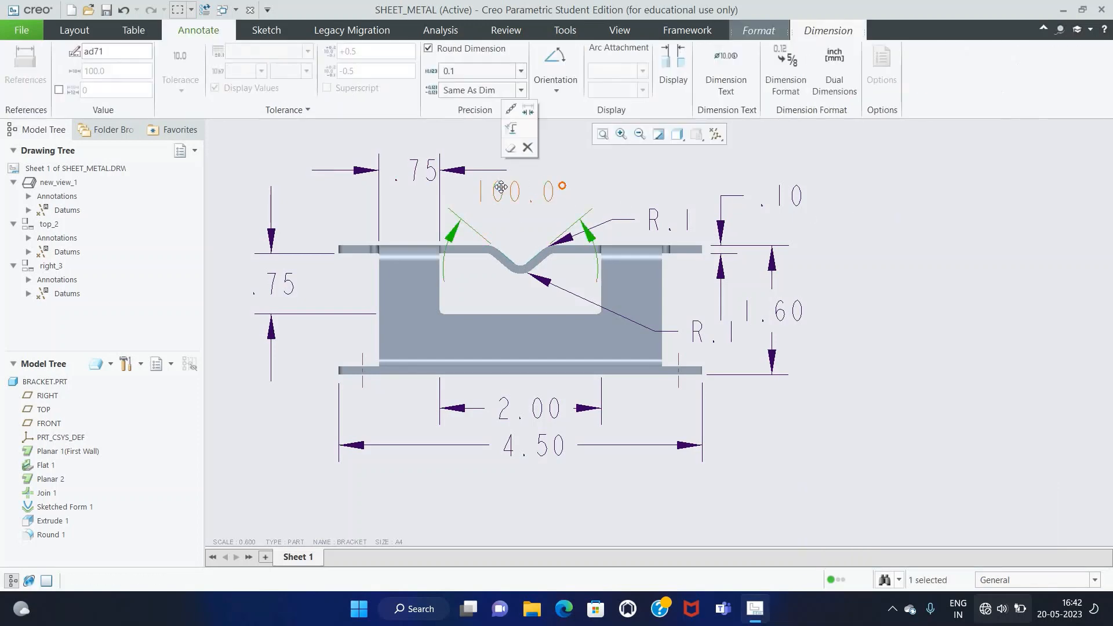
{"action": "left_click", "coordinate": [528, 113]}
{"action": "mouse_move", "coordinate": [519, 190]}
{"action": "left_mouse_down"}
{"action": "mouse_move", "coordinate": [518, 179]}
{"action": "mouse_move", "coordinate": [529, 208]}
{"action": "mouse_move", "coordinate": [534, 193]}
{"action": "left_mouse_up"}
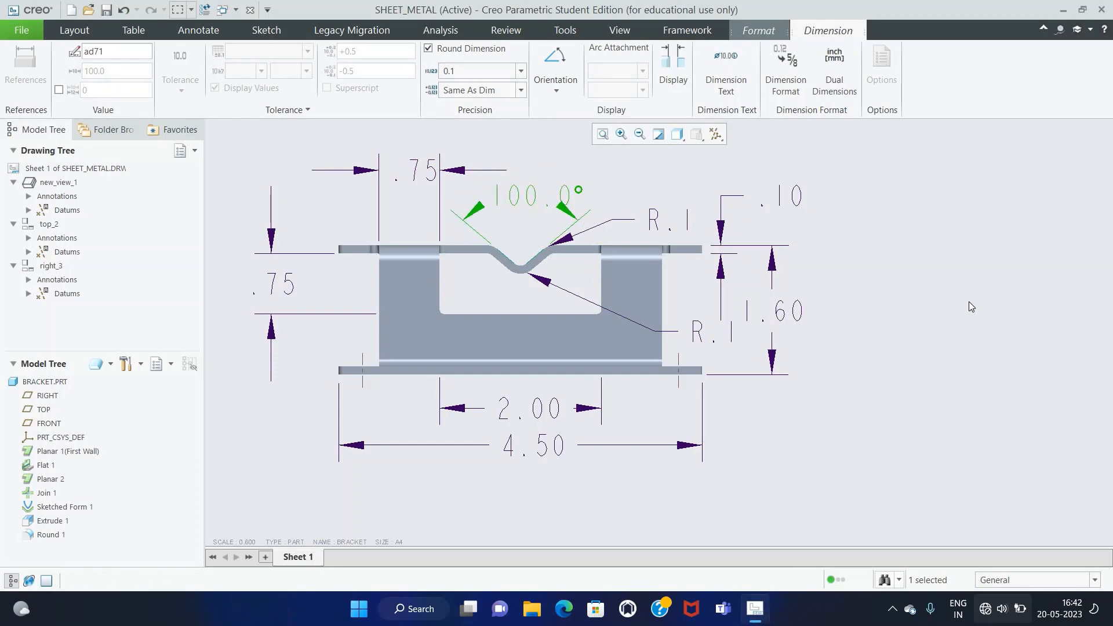
{"action": "left_click", "coordinate": [971, 306]}
Step: Set the V-groove angle dimension to display no decimal places
{"action": "left_click", "coordinate": [510, 196]}
{"action": "left_click", "coordinate": [512, 71]}
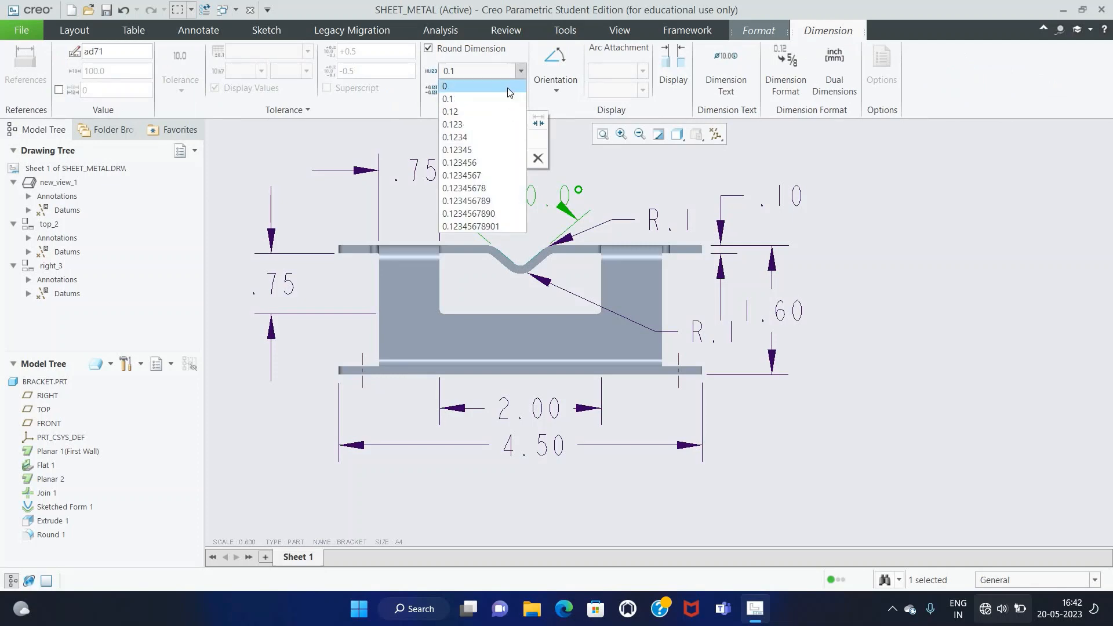
{"action": "left_click", "coordinate": [508, 88]}
{"action": "left_click", "coordinate": [553, 161]}
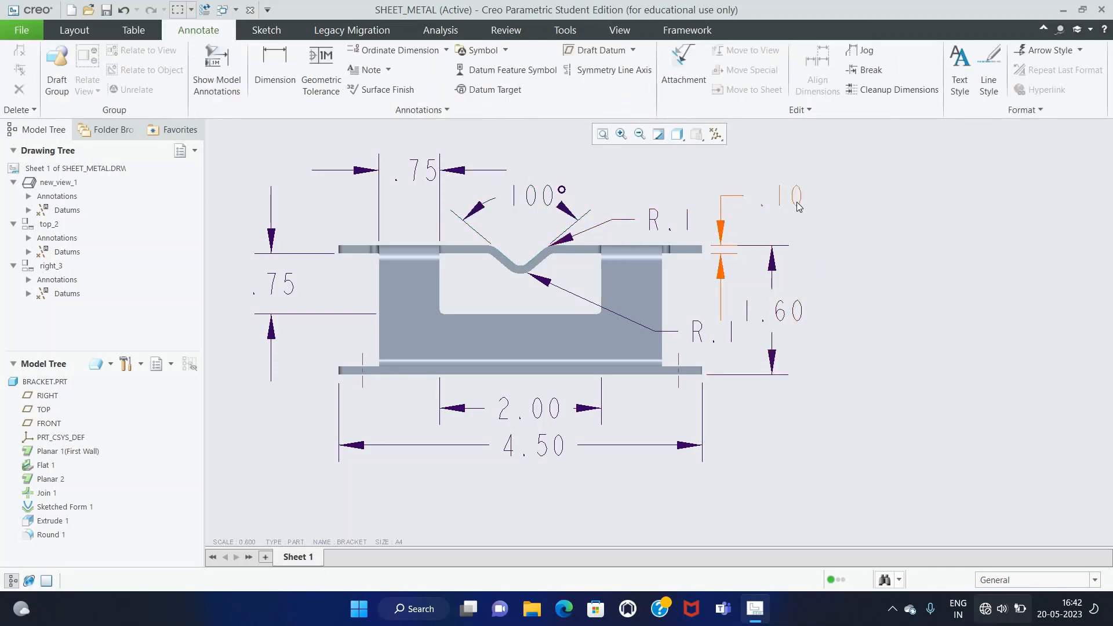
Step: Set the right view's upper flange thickness and overall height dimensions to one decimal place
{"action": "left_click", "coordinate": [797, 203]}
{"action": "left_click", "coordinate": [477, 72]}
{"action": "left_click", "coordinate": [472, 87]}
{"action": "left_click", "coordinate": [472, 72]}
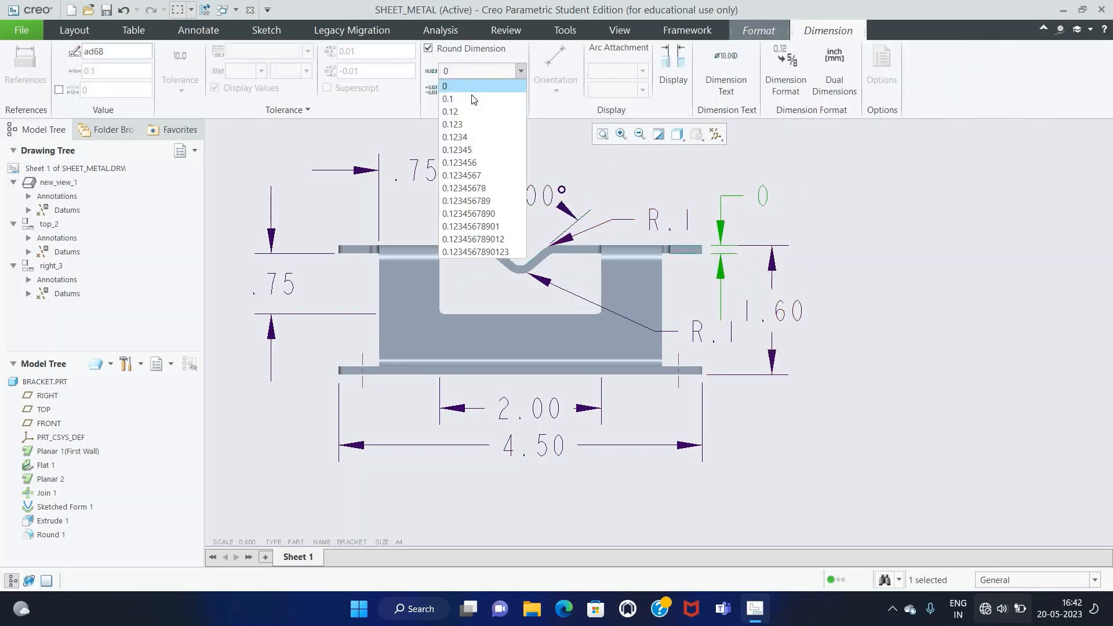
{"action": "left_click", "coordinate": [473, 99]}
{"action": "left_click", "coordinate": [774, 311]}
{"action": "left_click", "coordinate": [481, 71]}
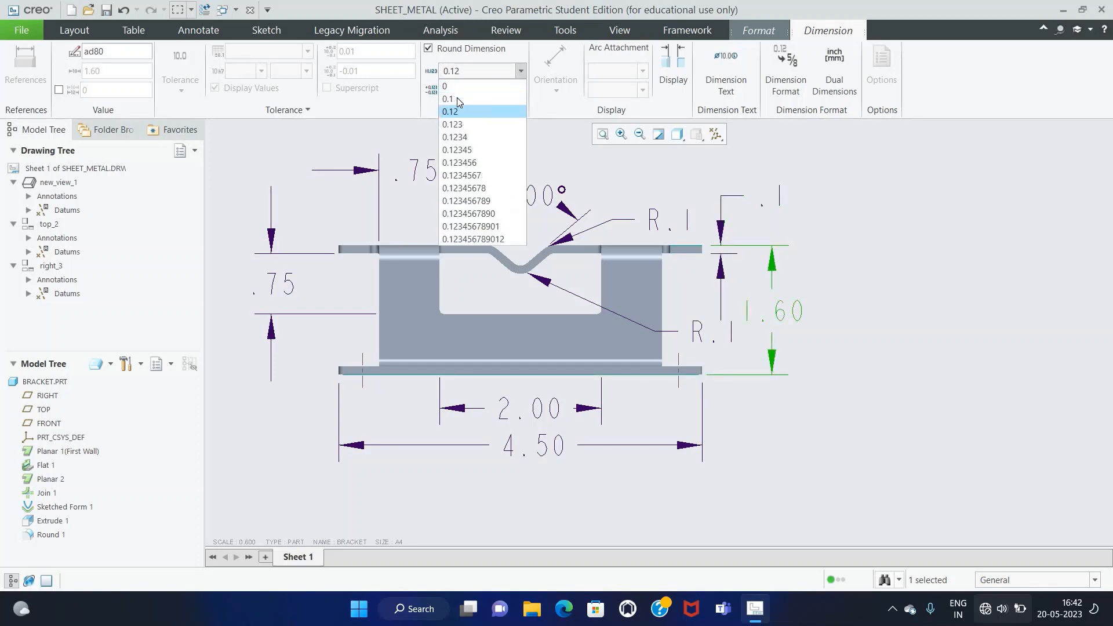
{"action": "left_click", "coordinate": [457, 98]}
{"action": "left_click", "coordinate": [871, 304]}
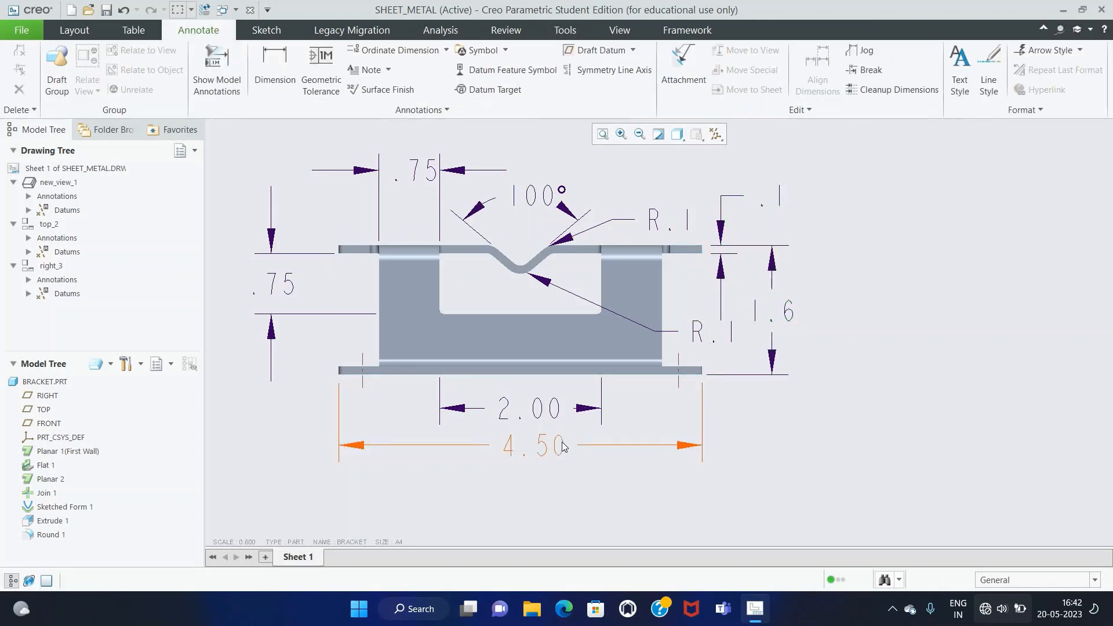
Step: Set the right view's overall width to one decimal place and the cutout width to no decimals
{"action": "left_click", "coordinate": [539, 445]}
{"action": "left_click", "coordinate": [498, 71]}
{"action": "left_click", "coordinate": [481, 97]}
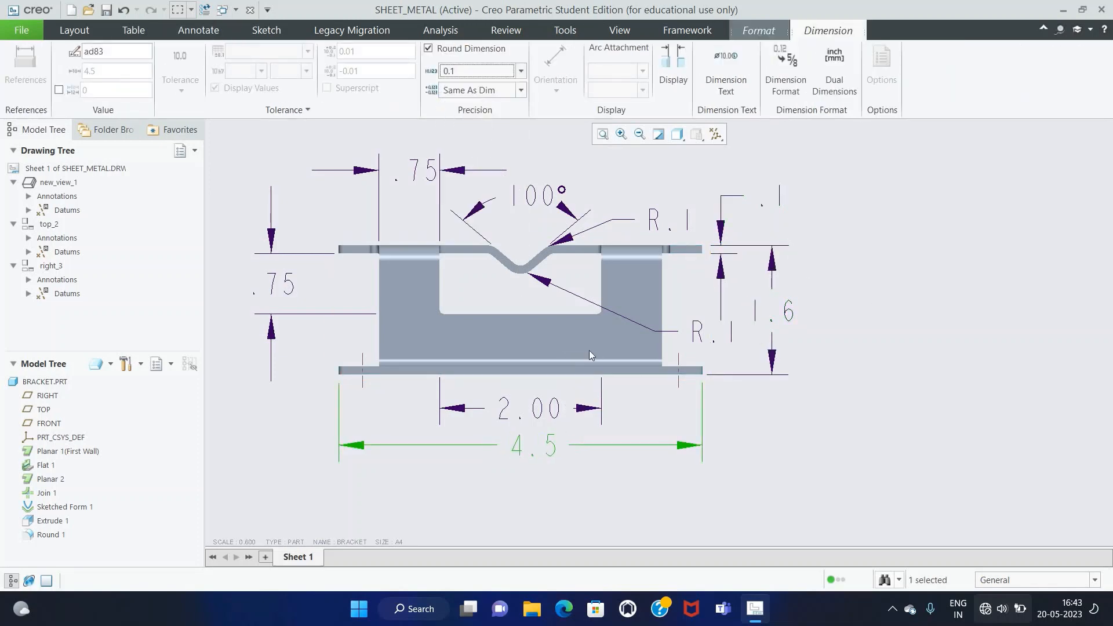
{"action": "left_click", "coordinate": [550, 413]}
{"action": "left_click", "coordinate": [480, 68]}
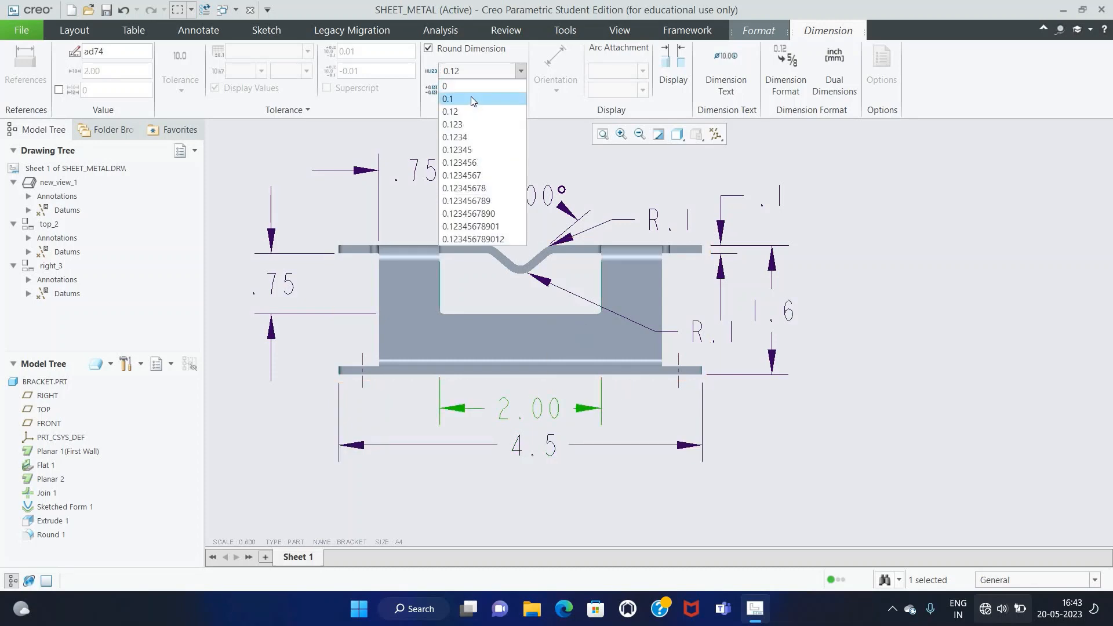
{"action": "left_click", "coordinate": [473, 98]}
{"action": "left_click", "coordinate": [487, 69]}
{"action": "left_click", "coordinate": [458, 86]}
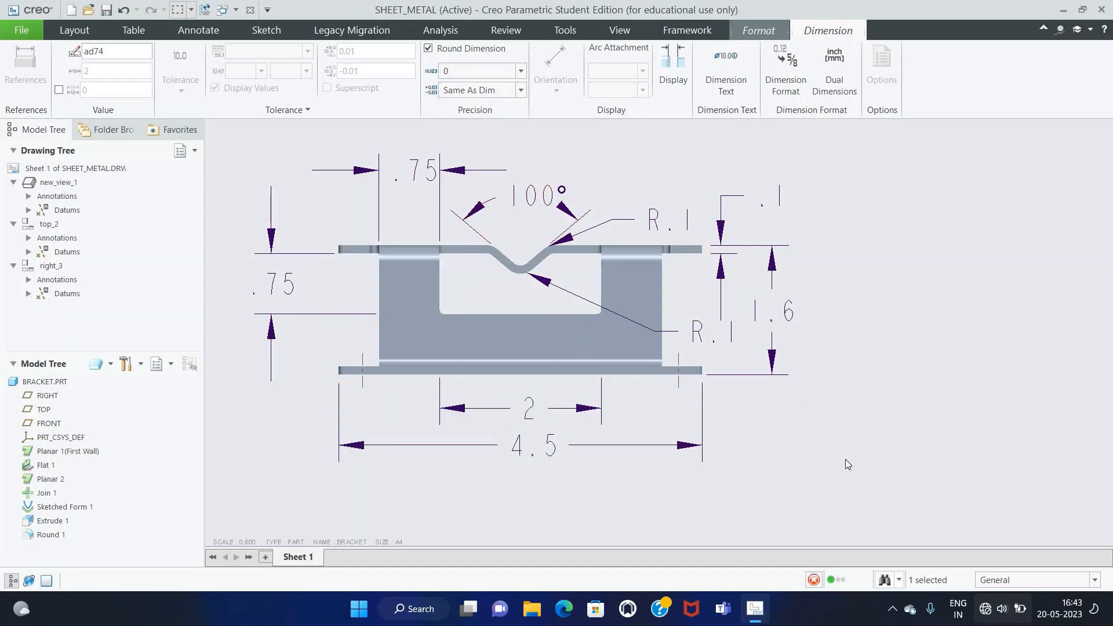
{"action": "left_click", "coordinate": [844, 459]}
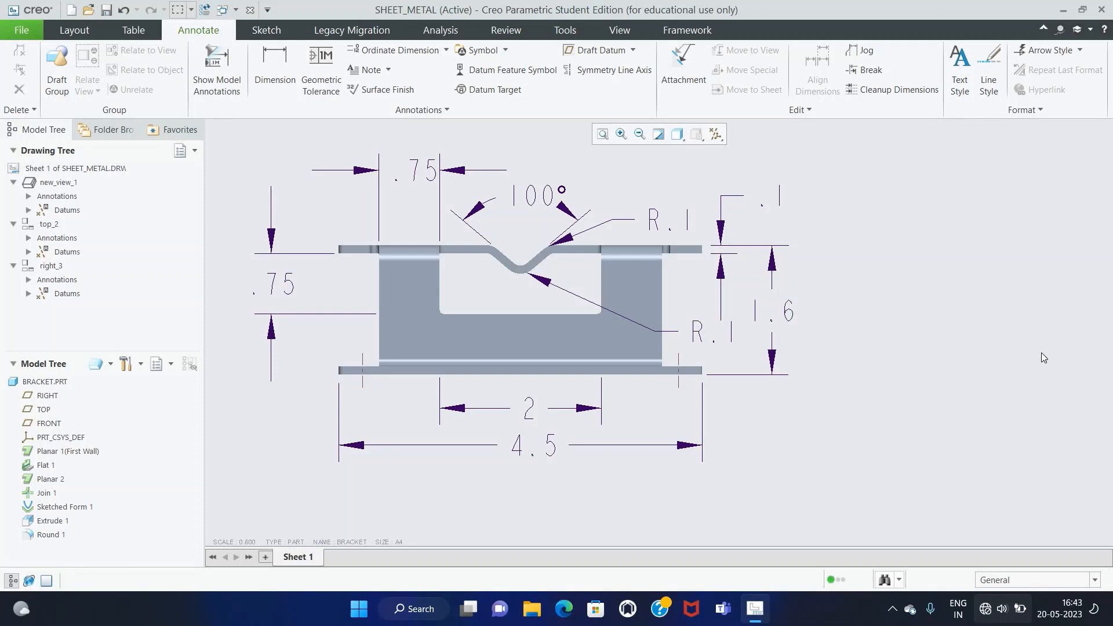
Step: Move the right view slightly closer to the front view on the sheet
{"action": "left_click", "coordinate": [602, 134]}
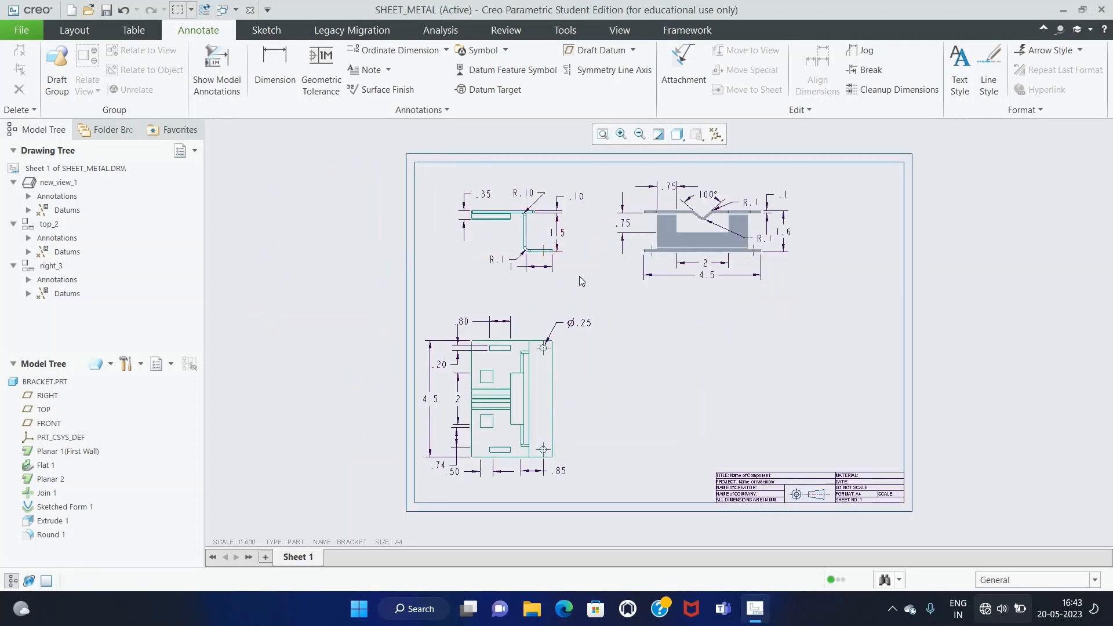
{"action": "left_click", "coordinate": [704, 247]}
{"action": "left_click_drag", "start_coordinate": [704, 246], "coordinate": [677, 242]}
{"action": "left_click", "coordinate": [731, 344]}
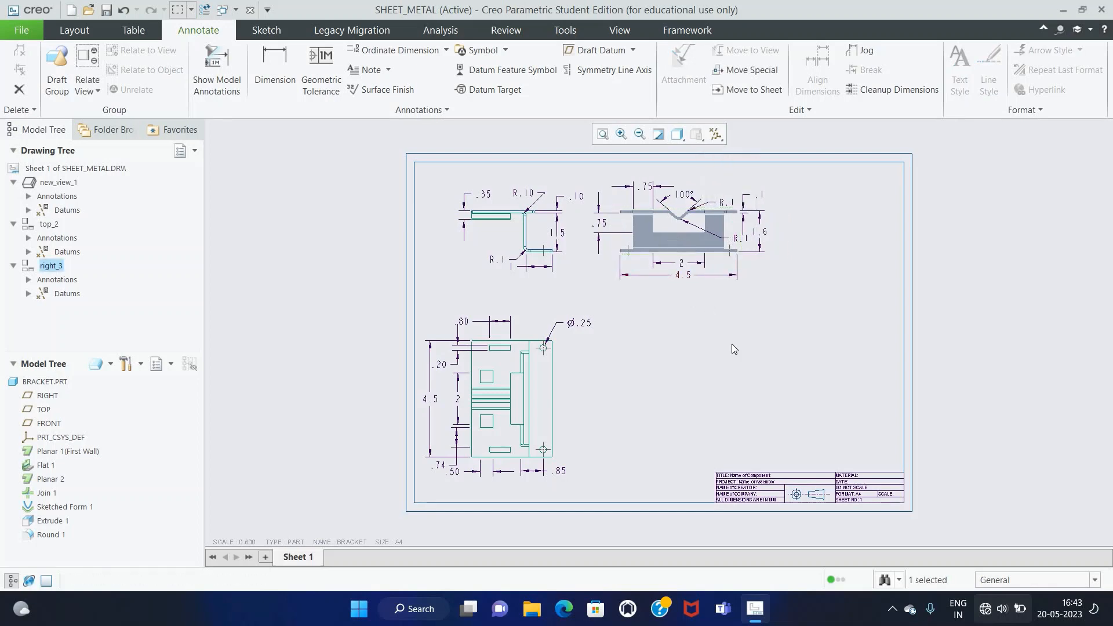
Step: Open the BRACKET part model from the drawing and maximize its window
{"action": "left_click", "coordinate": [63, 383]}
{"action": "right_click", "coordinate": [64, 385]}
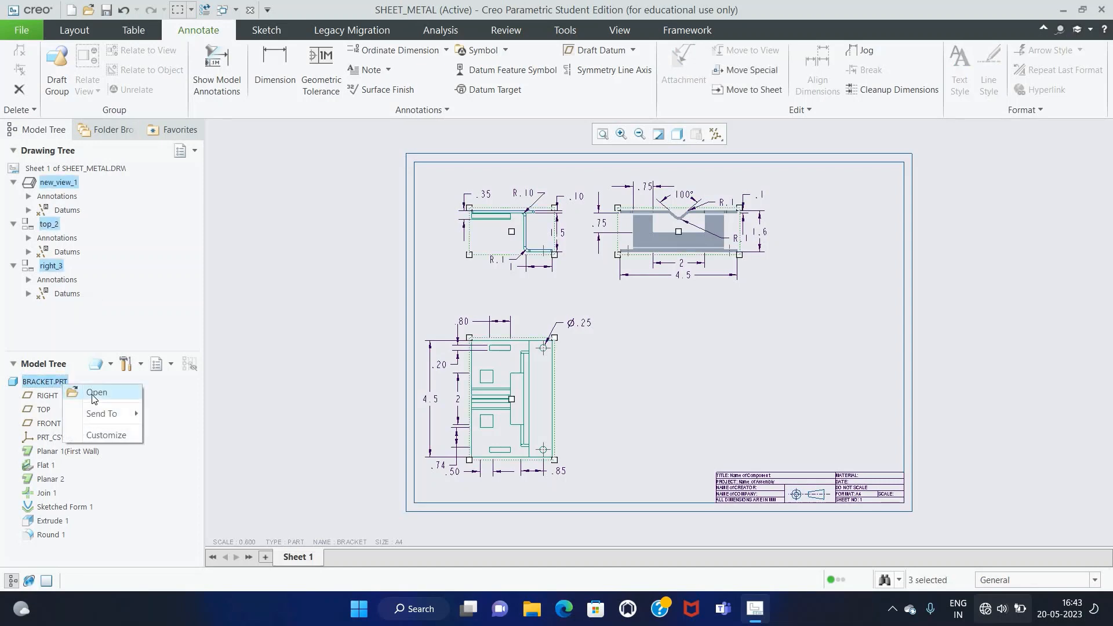
{"action": "left_click", "coordinate": [94, 395]}
{"action": "left_click", "coordinate": [1072, 32]}
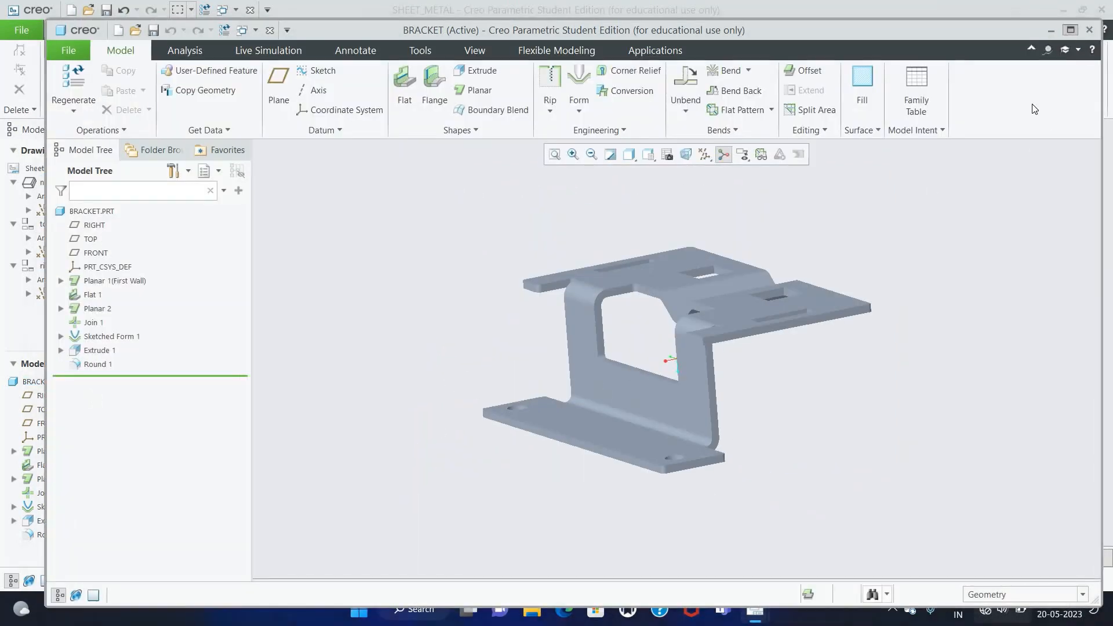
Step: Orient the bracket to an isometric view from the lower flange side and save the orientation as ISO1
{"action": "mouse_move", "coordinate": [818, 407]}
{"action": "middle_mouse_down"}
{"action": "mouse_move", "coordinate": [822, 415]}
{"action": "mouse_move", "coordinate": [810, 412]}
{"action": "mouse_move", "coordinate": [822, 414]}
{"action": "middle_mouse_up"}
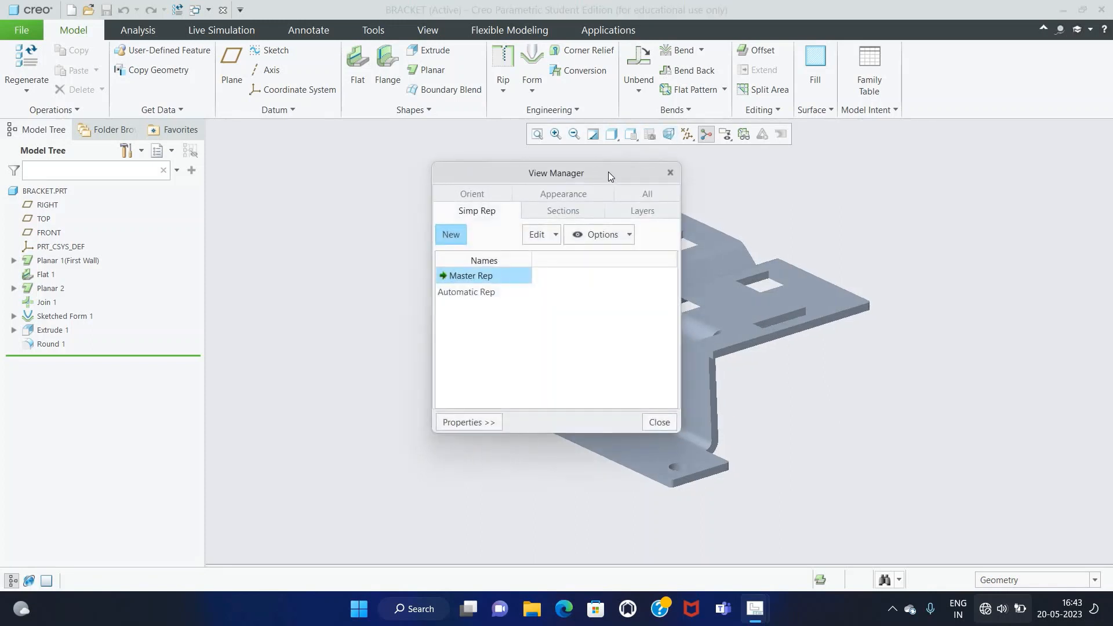
{"action": "left_click_drag", "start_coordinate": [607, 172], "coordinate": [1017, 158]}
{"action": "left_click", "coordinate": [884, 183]}
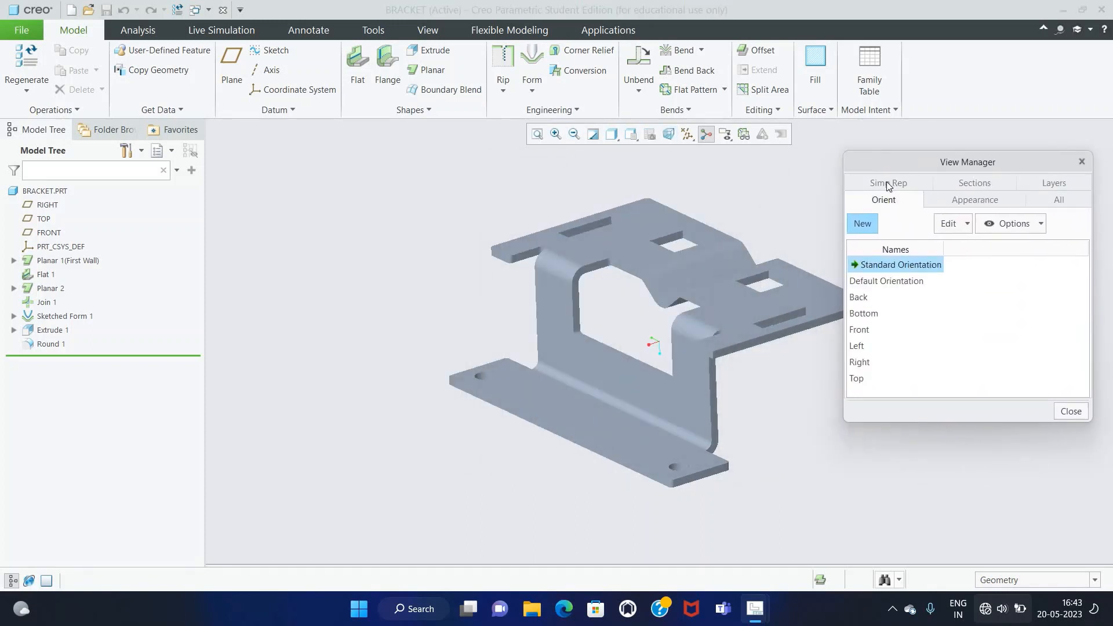
{"action": "left_click", "coordinate": [864, 225]}
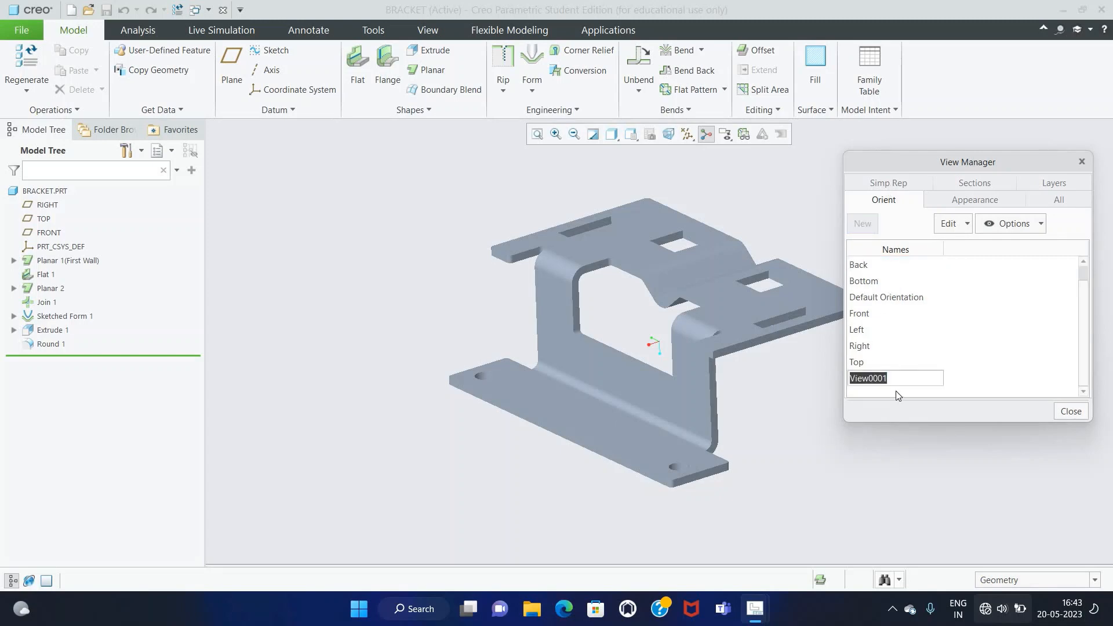
{"action": "type", "text": "ISO1"}
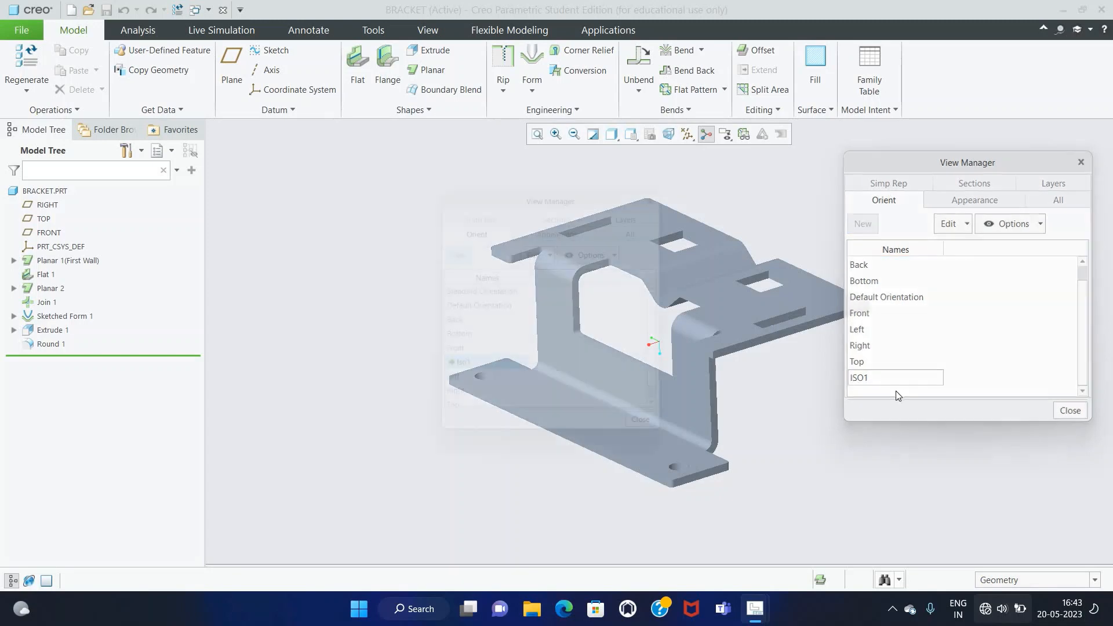
{"action": "key", "text": "Return"}
Step: Rotate the bracket slightly to a second isometric angle and save it as orientation ISO2
{"action": "left_click_drag", "start_coordinate": [543, 195], "coordinate": [986, 313]}
{"action": "mouse_move", "coordinate": [780, 435]}
{"action": "middle_mouse_down"}
{"action": "mouse_move", "coordinate": [603, 370]}
{"action": "mouse_move", "coordinate": [662, 400]}
{"action": "mouse_move", "coordinate": [626, 400]}
{"action": "mouse_move", "coordinate": [626, 410]}
{"action": "mouse_move", "coordinate": [638, 394]}
{"action": "mouse_move", "coordinate": [626, 416]}
{"action": "mouse_move", "coordinate": [539, 390]}
{"action": "mouse_move", "coordinate": [437, 405]}
{"action": "mouse_move", "coordinate": [470, 440]}
{"action": "mouse_move", "coordinate": [470, 414]}
{"action": "middle_mouse_up"}
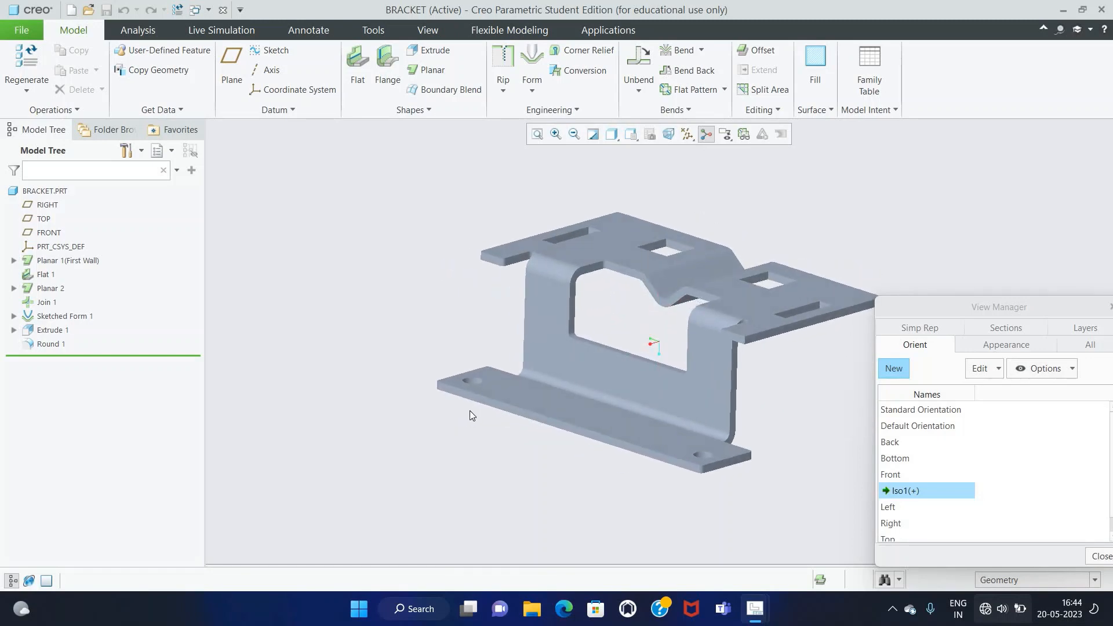
{"action": "left_click", "coordinate": [888, 371]}
{"action": "type", "text": "ISO2"}
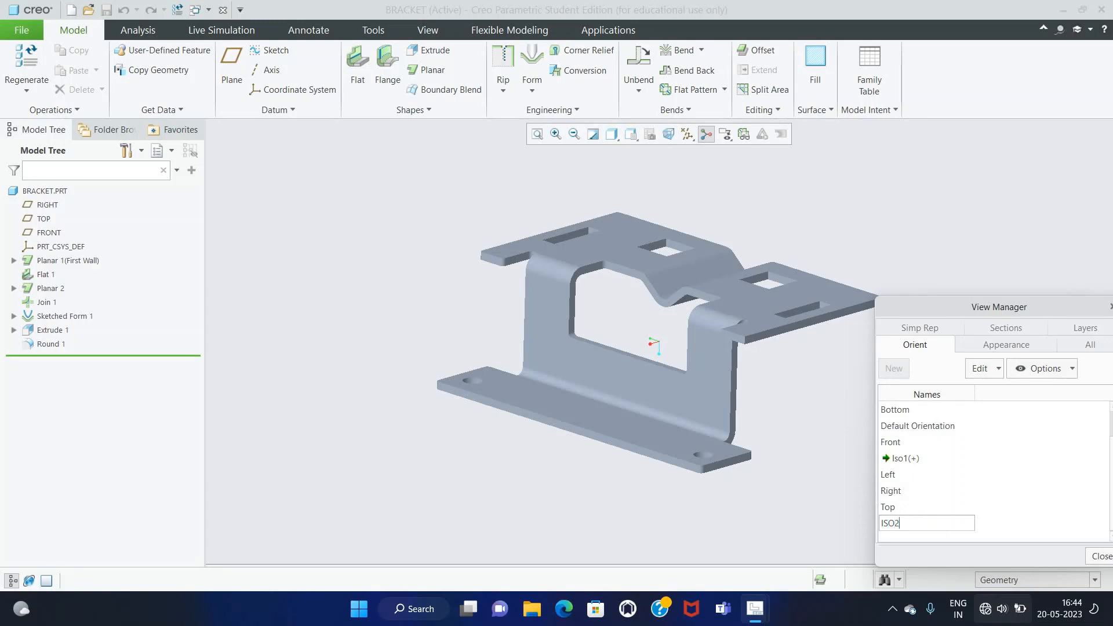
{"action": "key", "text": "Return"}
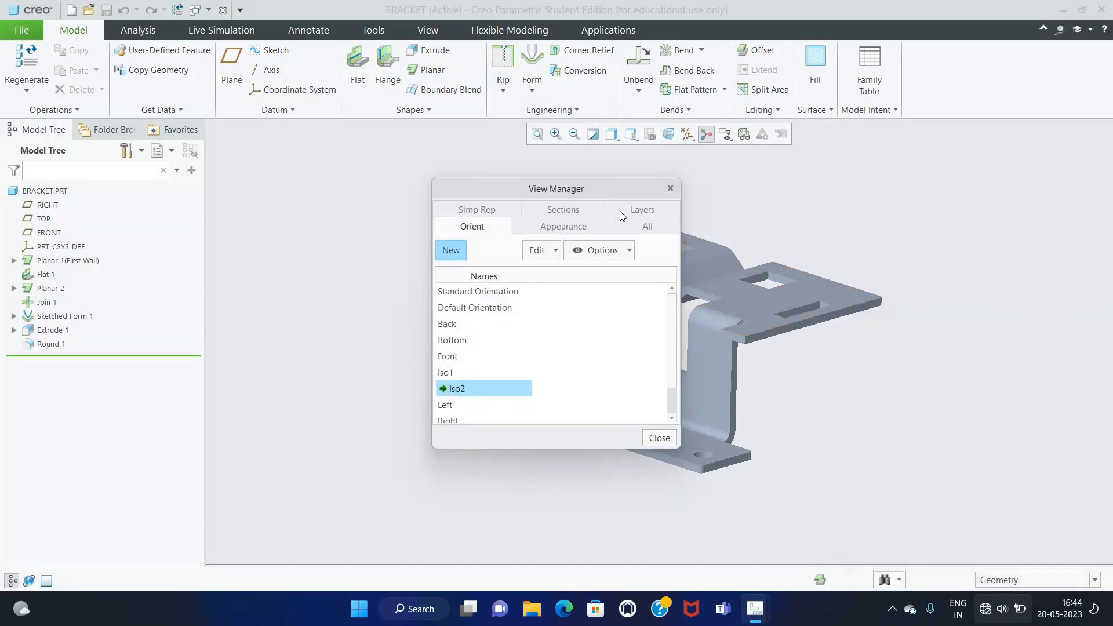
Step: Rotate the bracket to show its opposite side and abort the extra unnamed orientation being created
{"action": "middle_click_drag", "start_coordinate": [815, 443], "coordinate": [726, 522]}
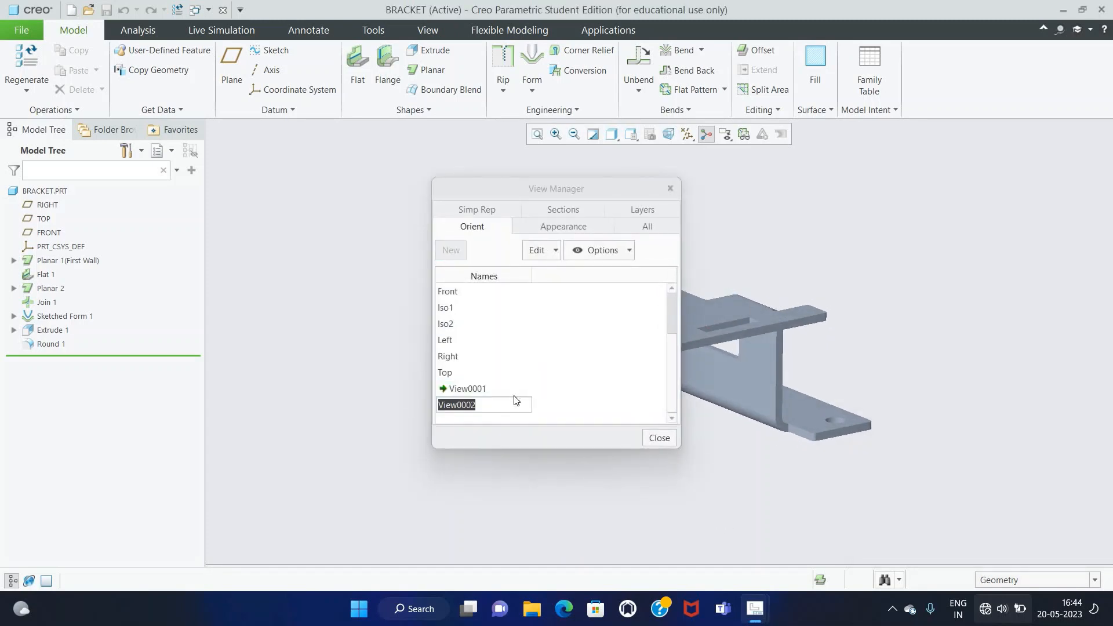
{"action": "left_click", "coordinate": [649, 437]}
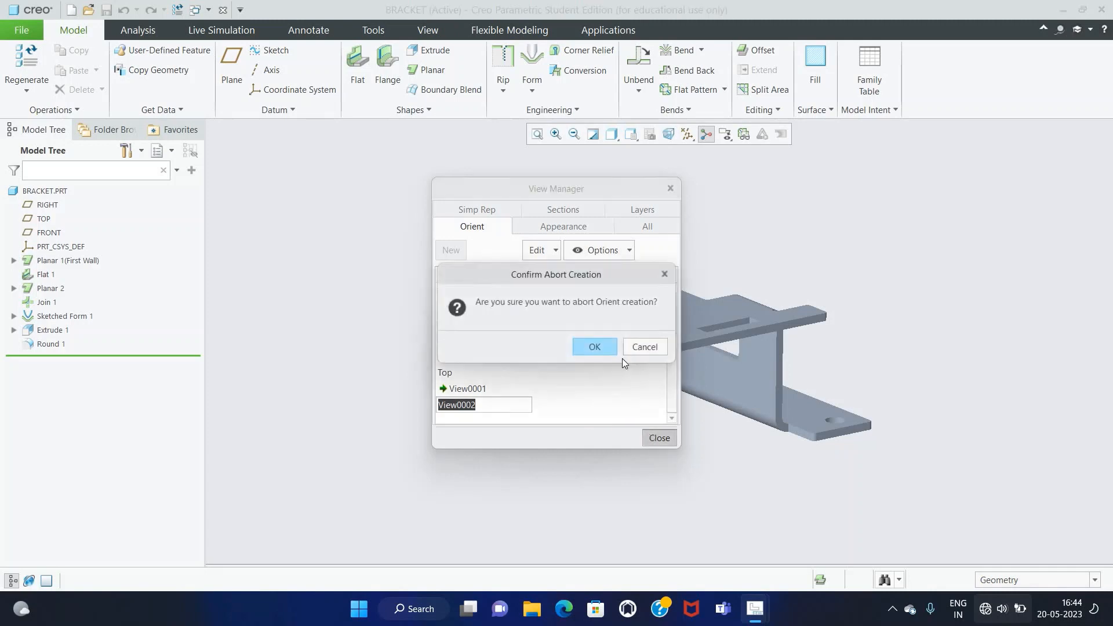
{"action": "left_click", "coordinate": [637, 346]}
{"action": "left_click", "coordinate": [647, 434]}
{"action": "left_click", "coordinate": [592, 346]}
Step: Save the bracket's opposite-side view as a new orientation named ISO3
{"action": "left_click", "coordinate": [644, 140]}
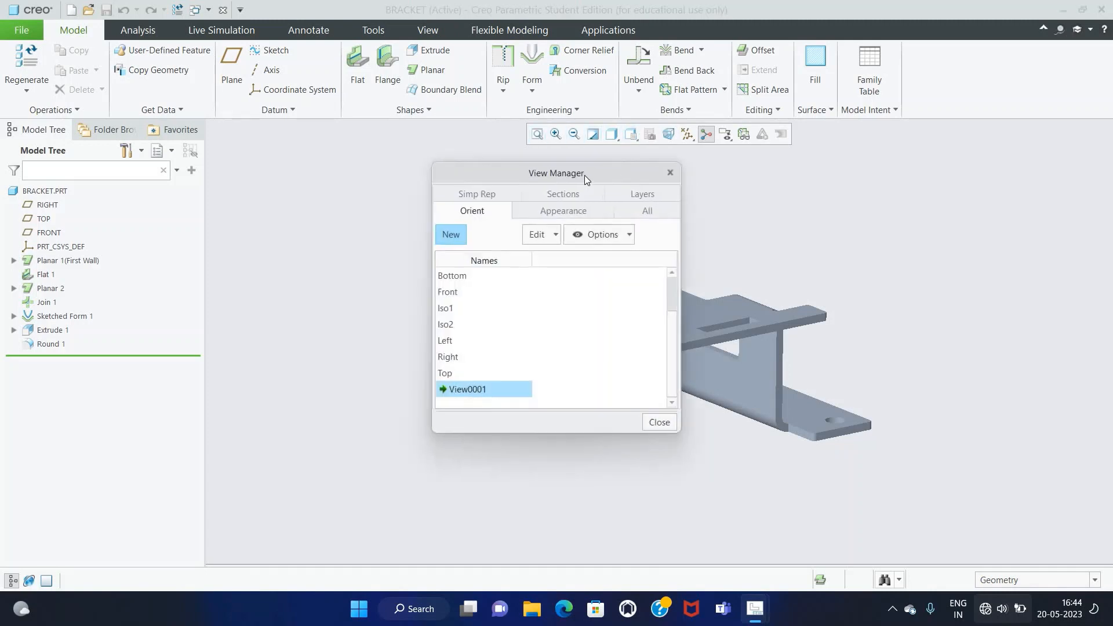
{"action": "left_click_drag", "start_coordinate": [585, 175], "coordinate": [967, 221]}
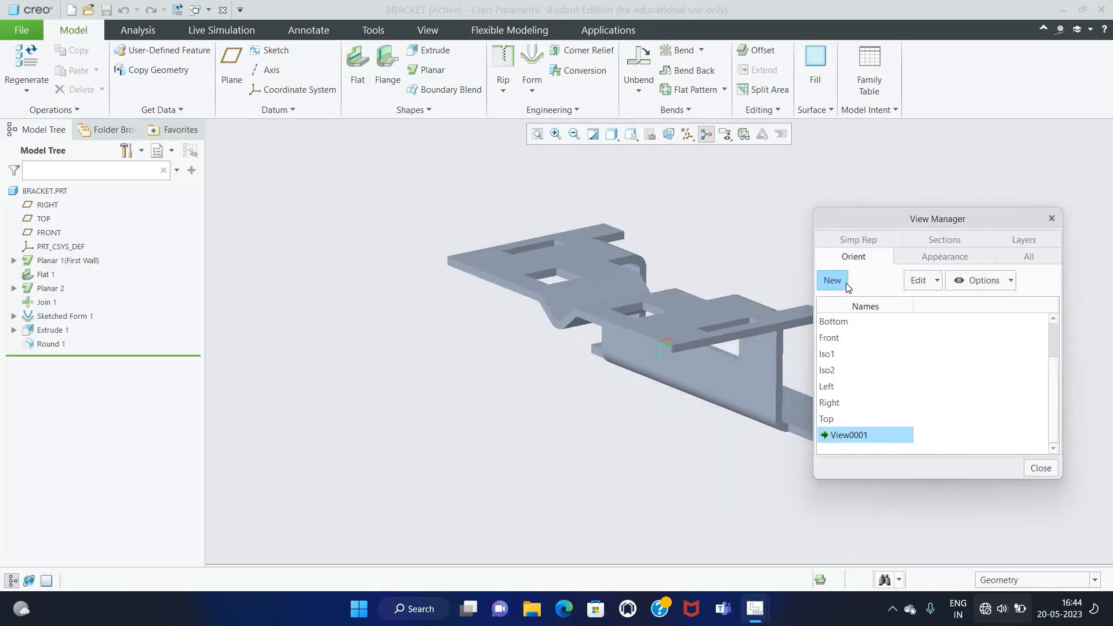
{"action": "left_click", "coordinate": [846, 283]}
{"action": "type", "text": "Iso3"}
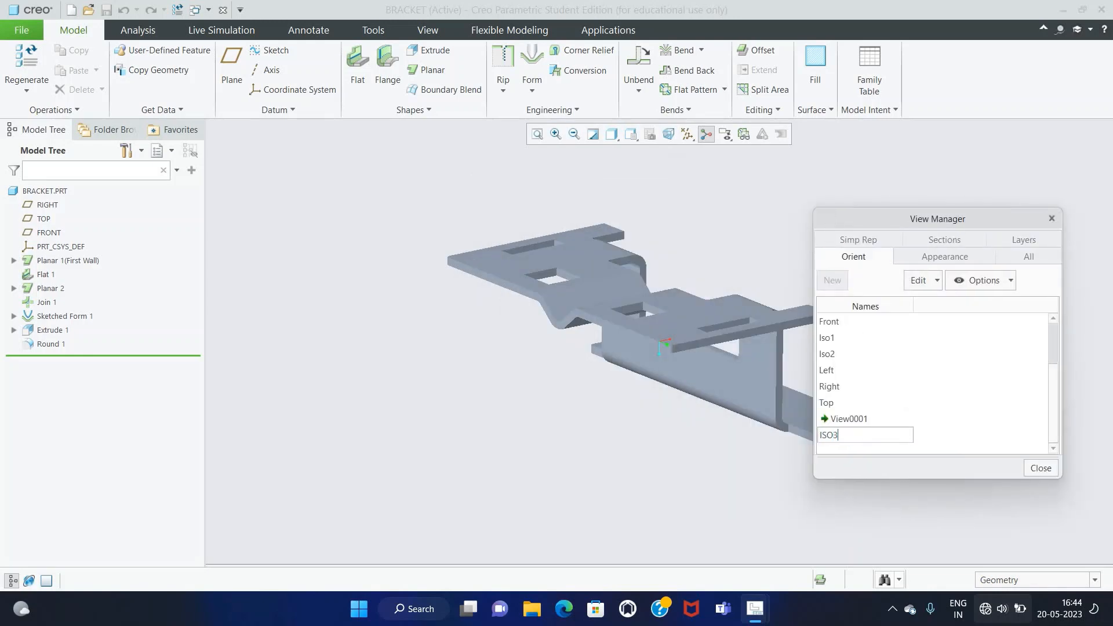
{"action": "key", "text": "Return"}
Step: Finish managing the orientations, save the BRACKET part and close its window to return to the drawing
{"action": "left_click", "coordinate": [668, 441]}
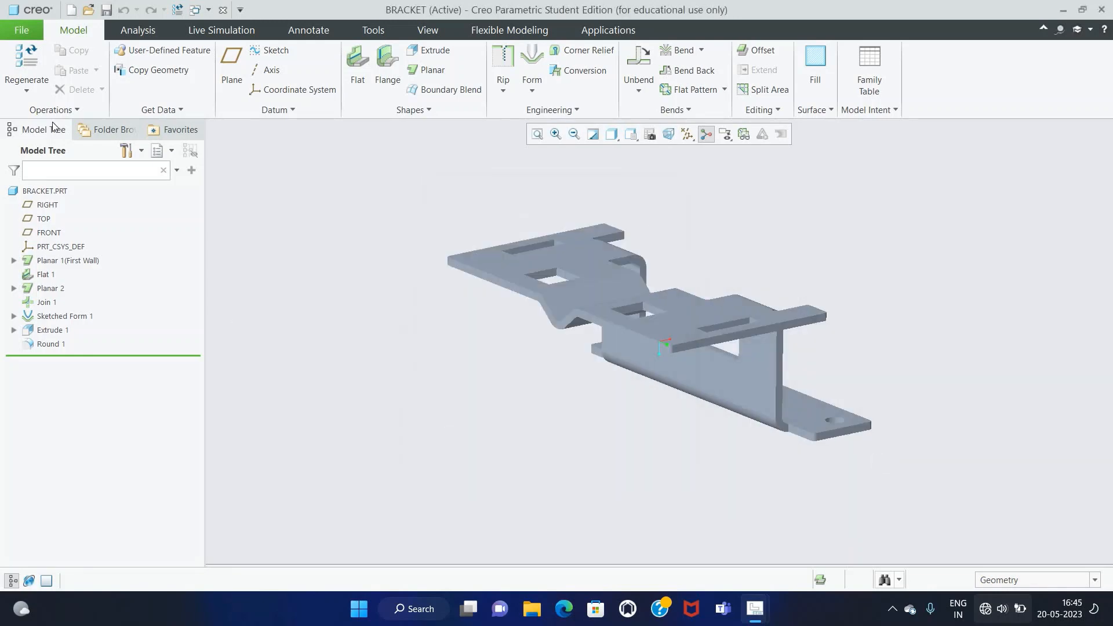
{"action": "key", "text": "ctrl+s"}
{"action": "left_click", "coordinate": [1101, 9]}
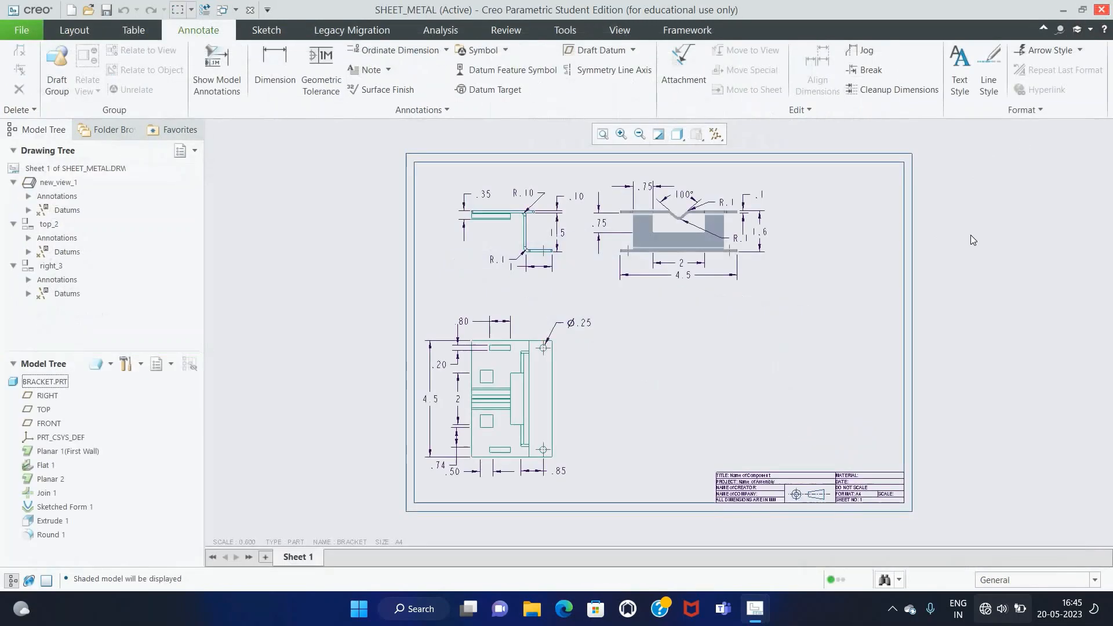
Step: Set the right view's display style to No Hidden and its HLR edge display quality to Very High
{"action": "double_click", "coordinate": [676, 245]}
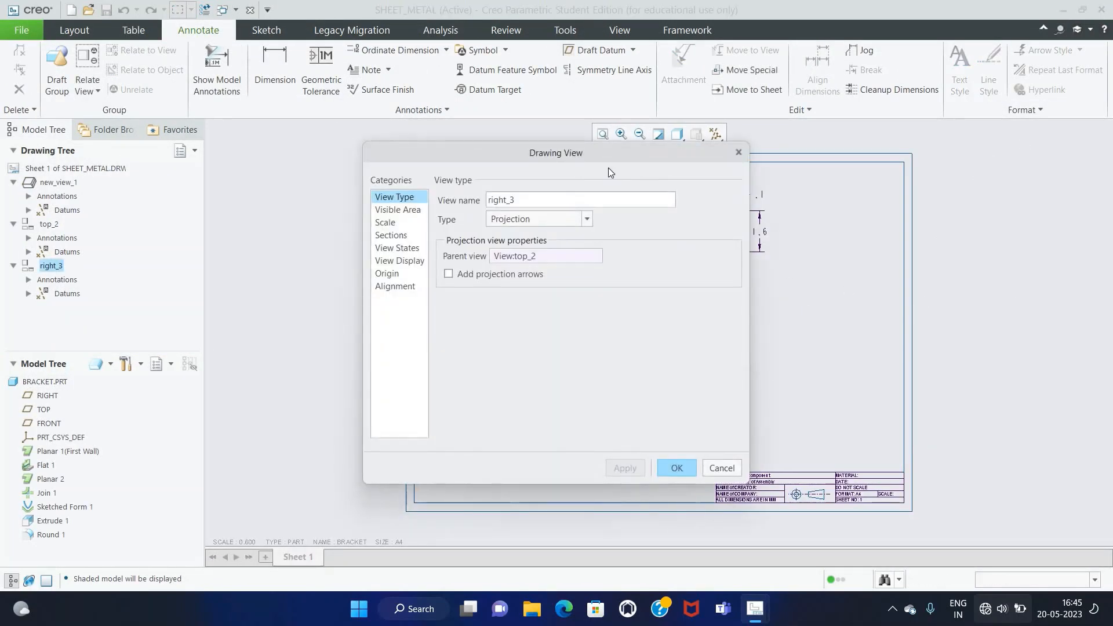
{"action": "left_click_drag", "start_coordinate": [607, 168], "coordinate": [937, 201]}
{"action": "left_click", "coordinate": [730, 295]}
{"action": "left_click", "coordinate": [867, 249]}
{"action": "left_click", "coordinate": [852, 310]}
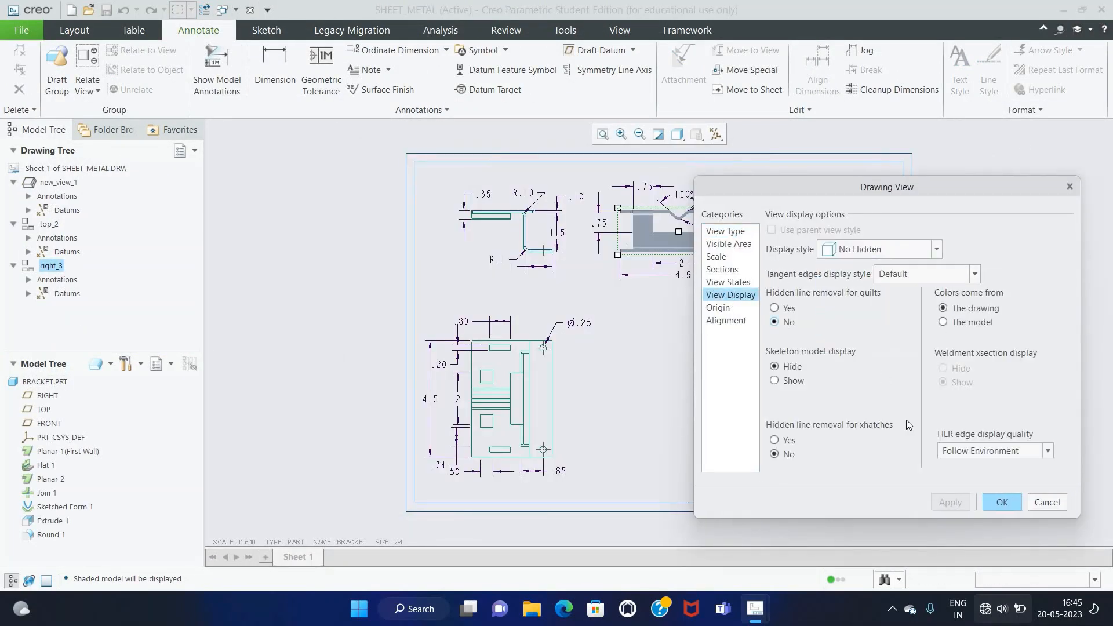
{"action": "left_click", "coordinate": [959, 452]}
{"action": "left_click", "coordinate": [957, 517]}
{"action": "left_click", "coordinate": [951, 503]}
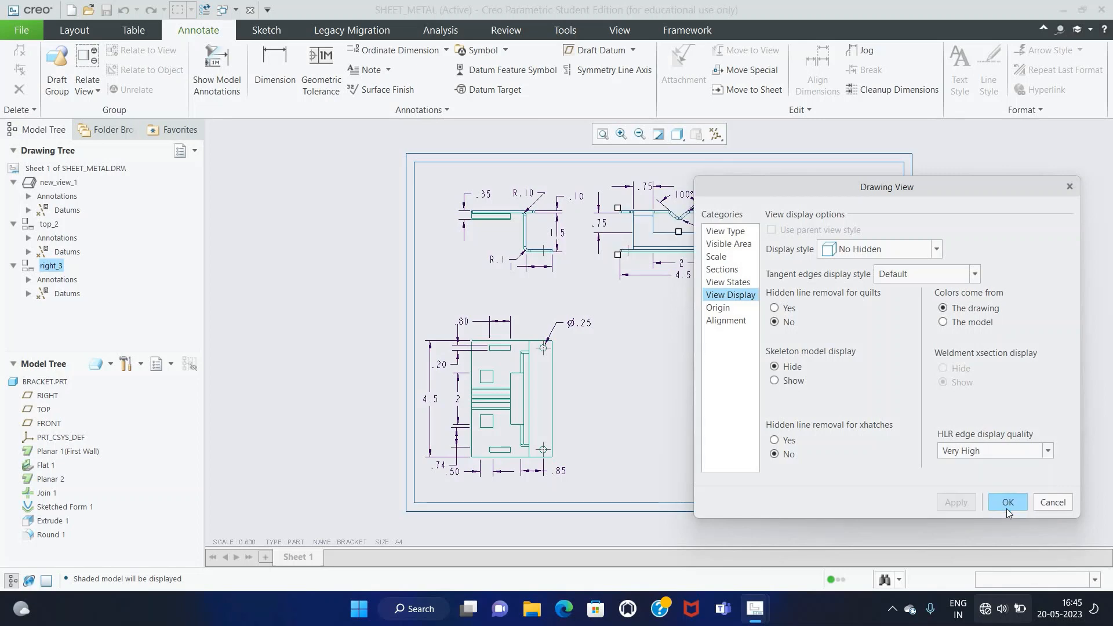
{"action": "left_click", "coordinate": [1004, 503]}
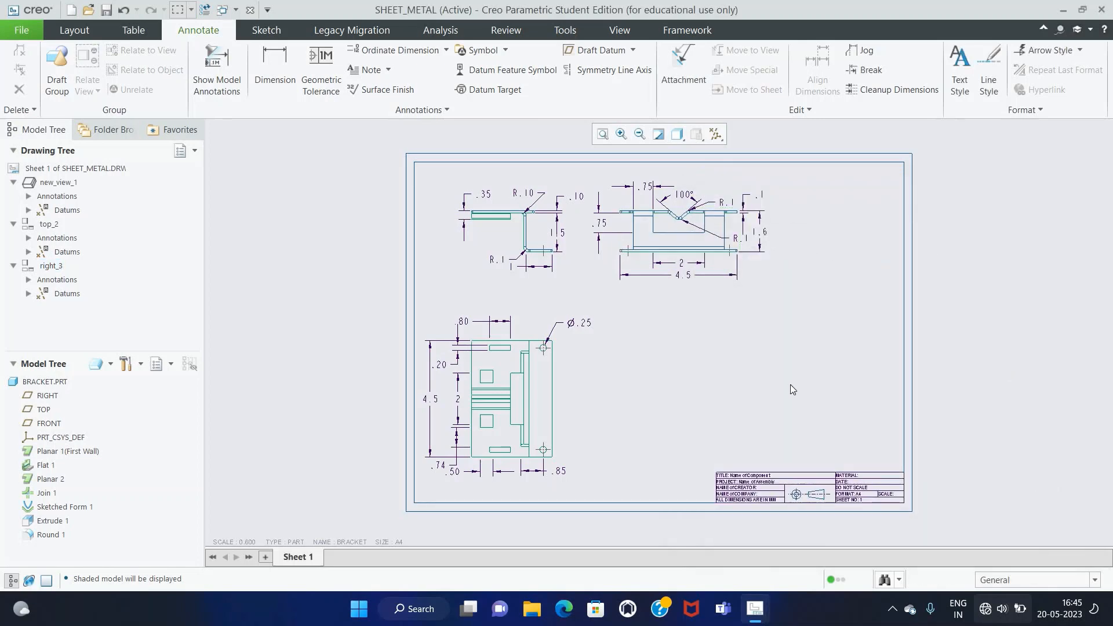
Step: Shift the main view slightly left, and place a general view without a combined state in the free area below the right view
{"action": "left_click", "coordinate": [549, 398]}
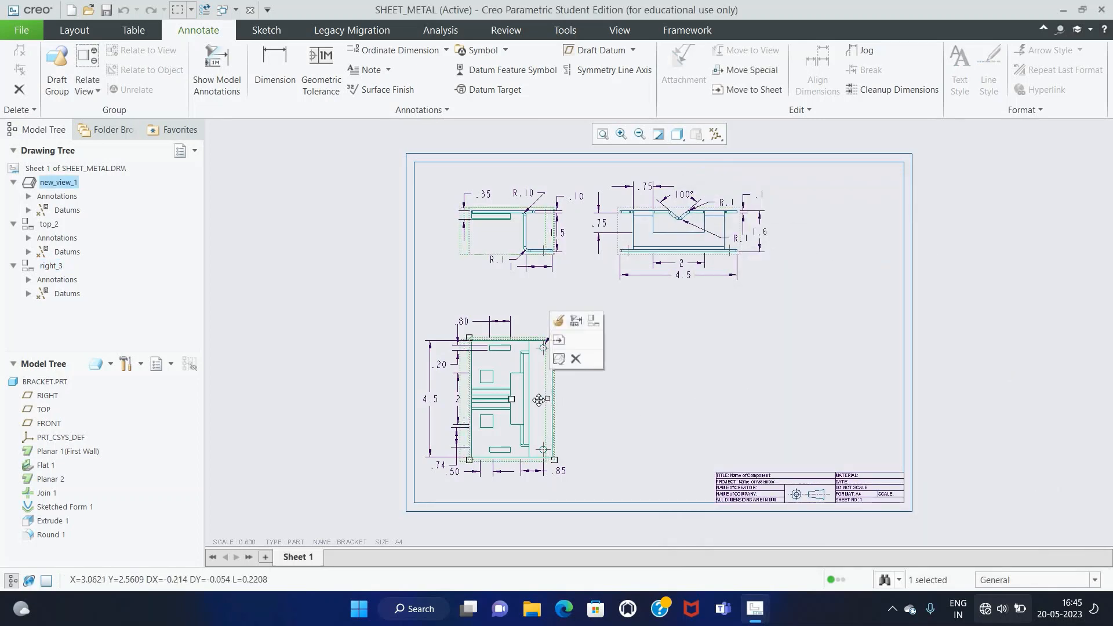
{"action": "left_click", "coordinate": [630, 406]}
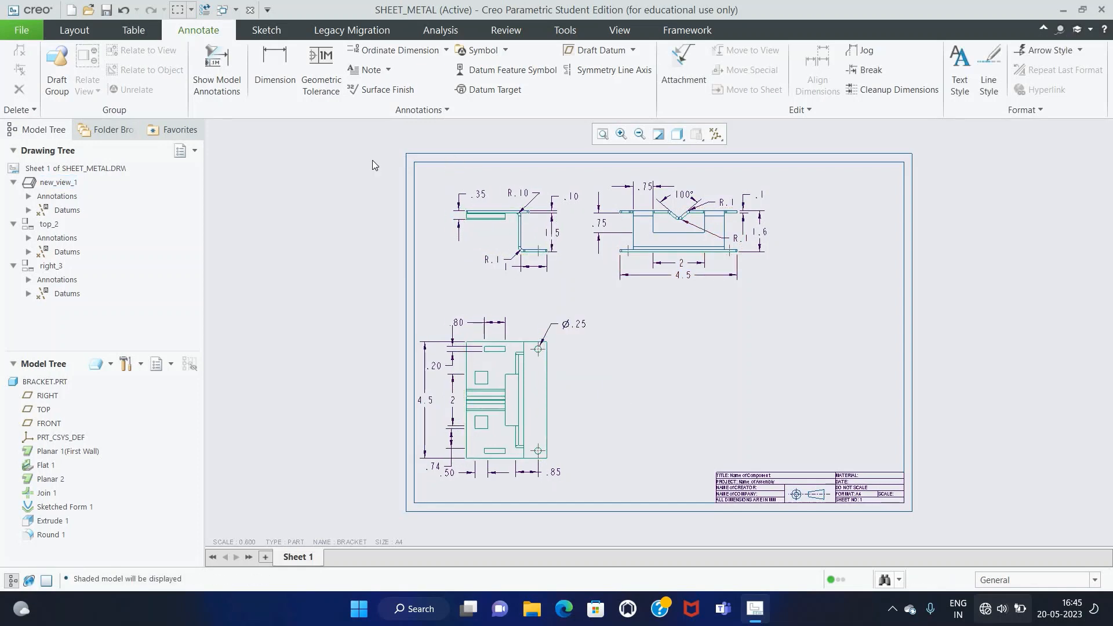
{"action": "left_click", "coordinate": [74, 29]}
{"action": "left_click", "coordinate": [367, 66]}
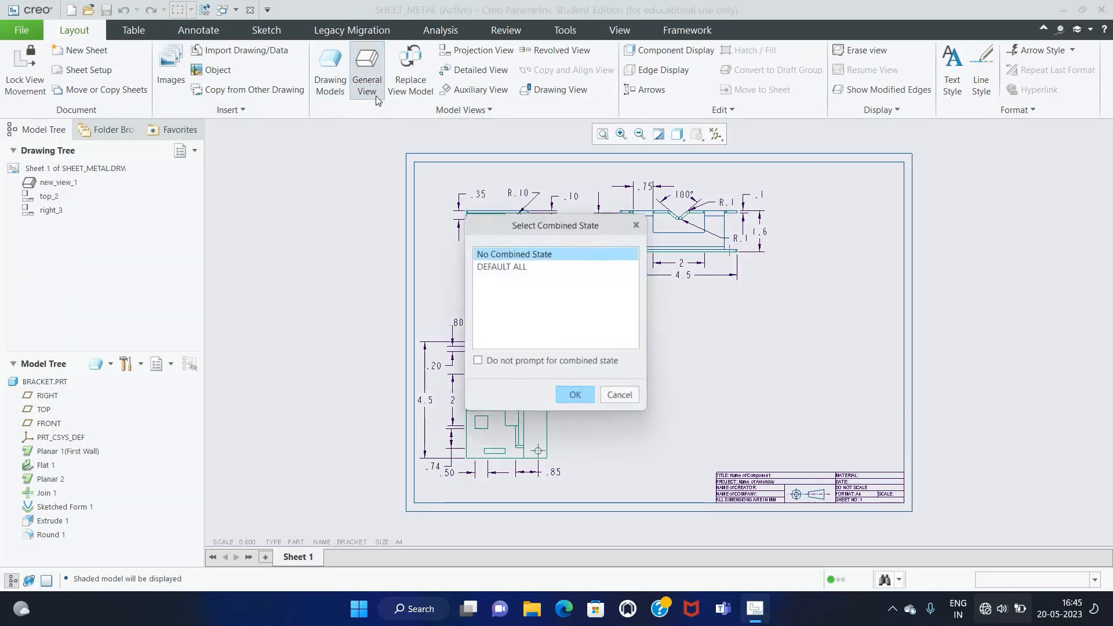
{"action": "left_click", "coordinate": [571, 400]}
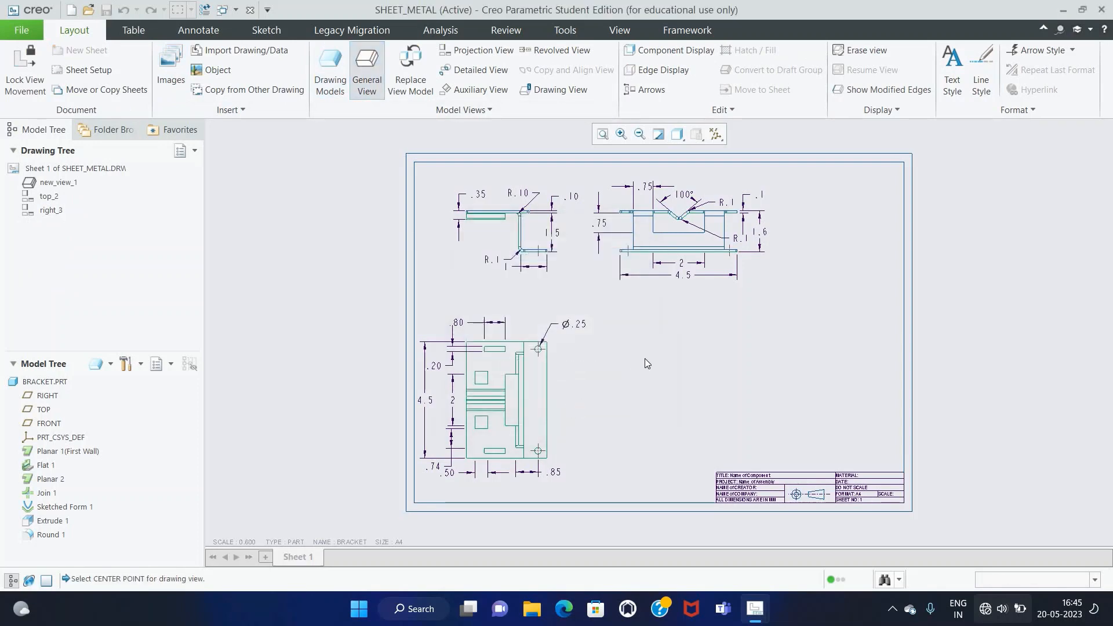
{"action": "left_click", "coordinate": [645, 358]}
Step: Orient the new general view with the saved model view ISO1
{"action": "left_click_drag", "start_coordinate": [635, 143], "coordinate": [994, 64]}
{"action": "left_click", "coordinate": [823, 340]}
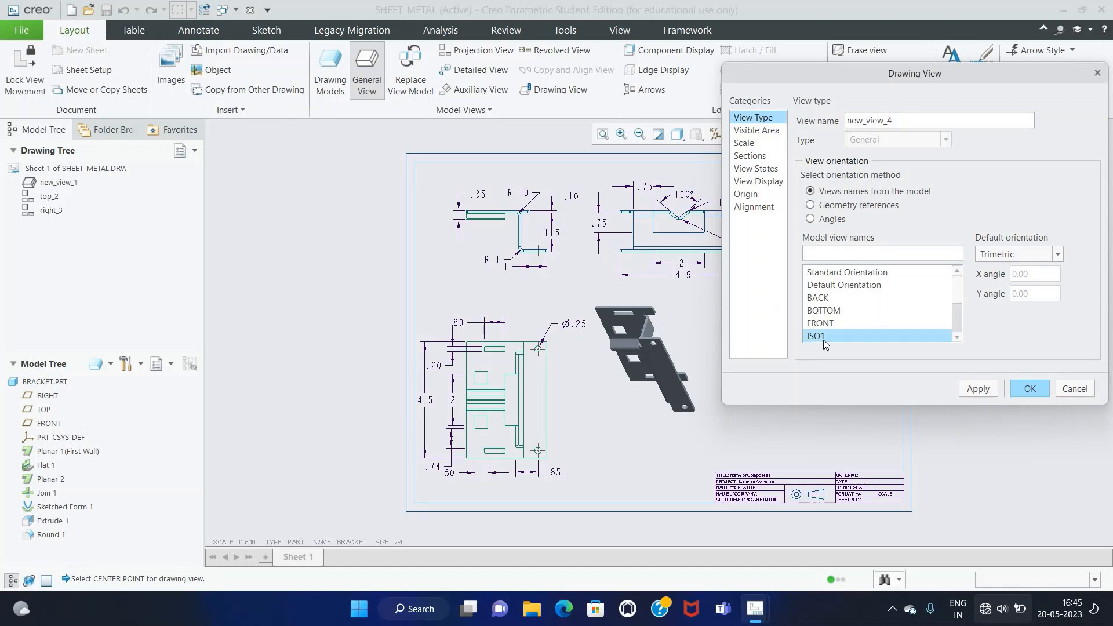
{"action": "left_click", "coordinate": [977, 388]}
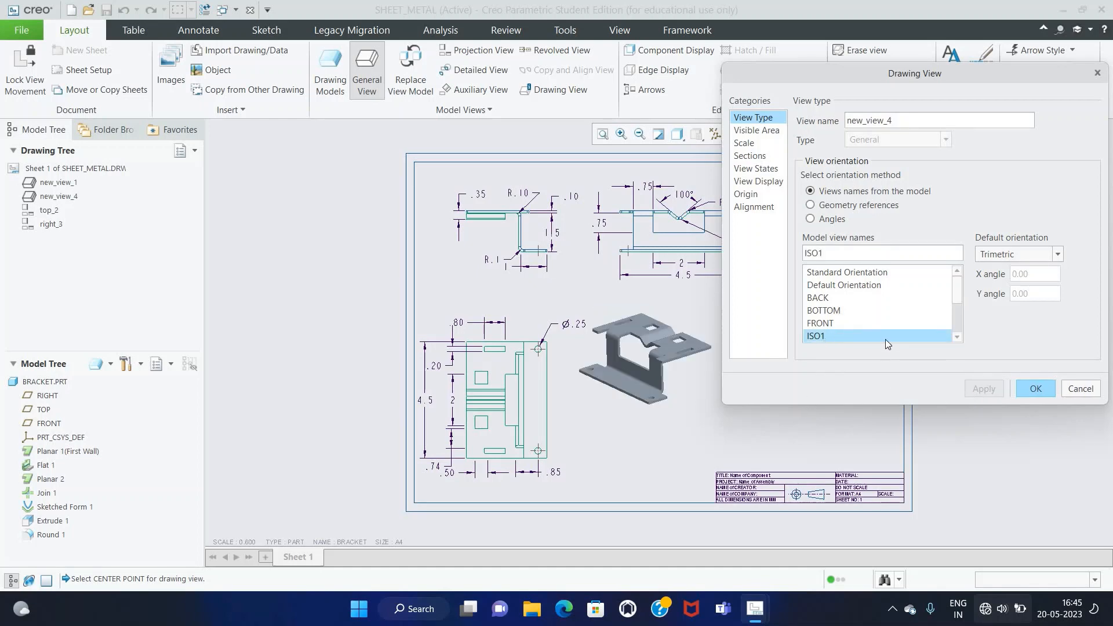
{"action": "left_click", "coordinate": [1035, 389]}
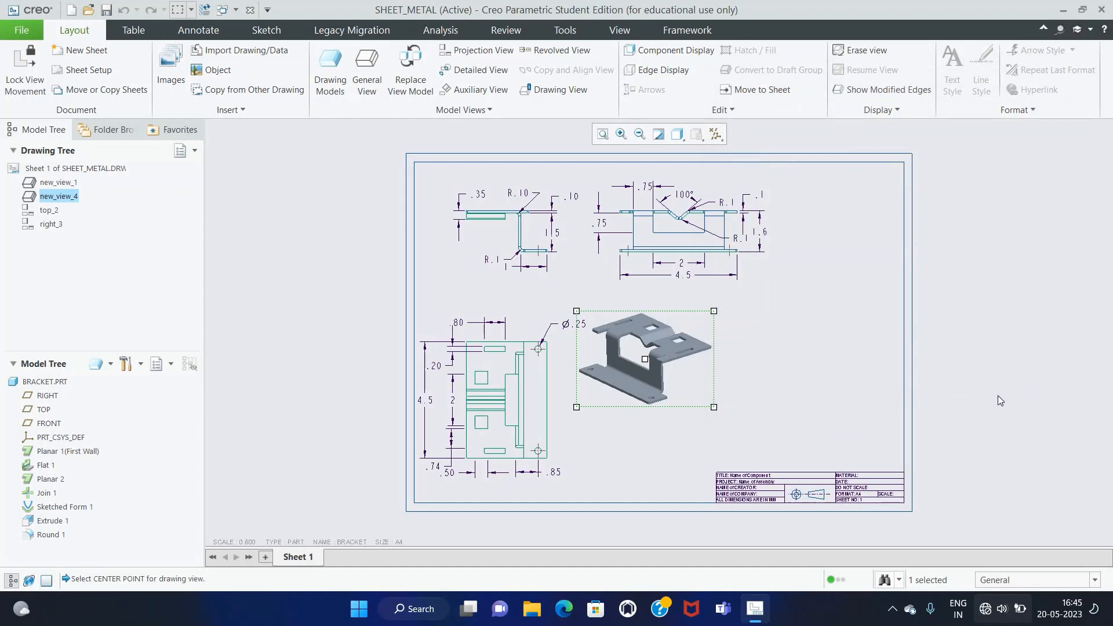
Step: Move the isometric view lower on the sheet, and set its display to No Hidden with Very High HLR edge quality
{"action": "mouse_move", "coordinate": [683, 383]}
{"action": "left_mouse_down"}
{"action": "mouse_move", "coordinate": [693, 409]}
{"action": "mouse_move", "coordinate": [676, 430]}
{"action": "left_mouse_up"}
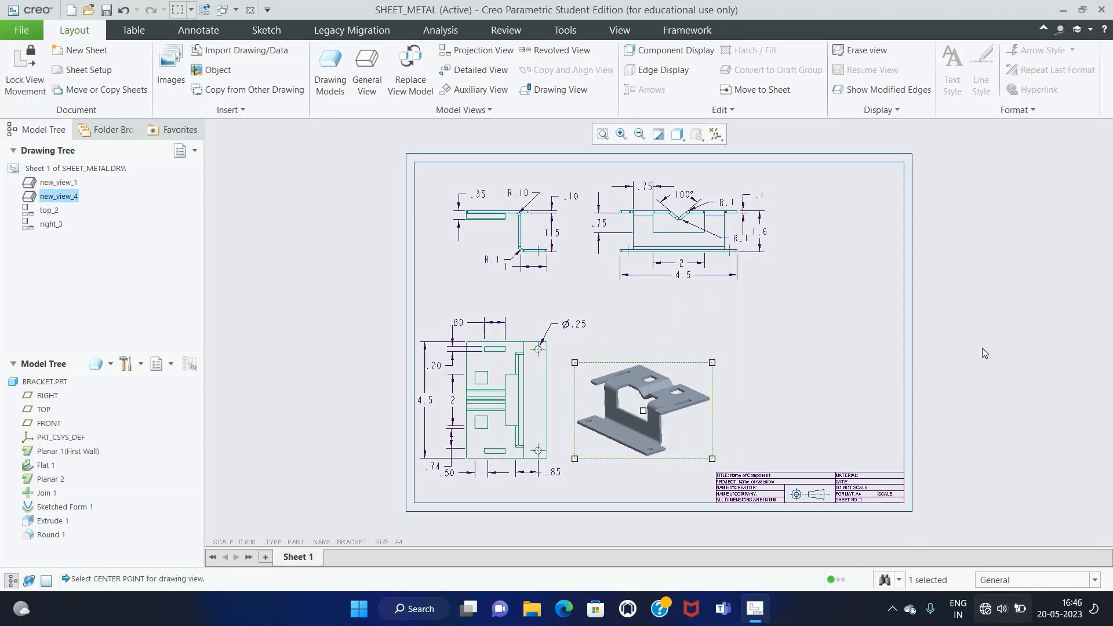
{"action": "left_click", "coordinate": [981, 349]}
{"action": "left_click", "coordinate": [677, 414]}
{"action": "double_click", "coordinate": [679, 417]}
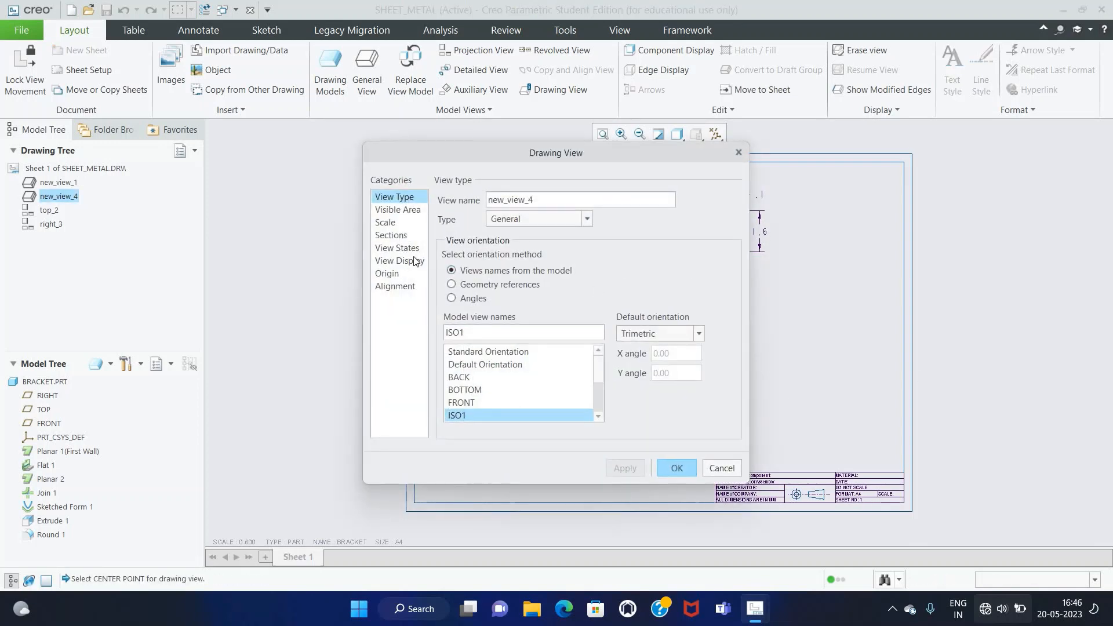
{"action": "left_click", "coordinate": [399, 261]}
{"action": "left_click", "coordinate": [544, 215]}
{"action": "left_click", "coordinate": [527, 279]}
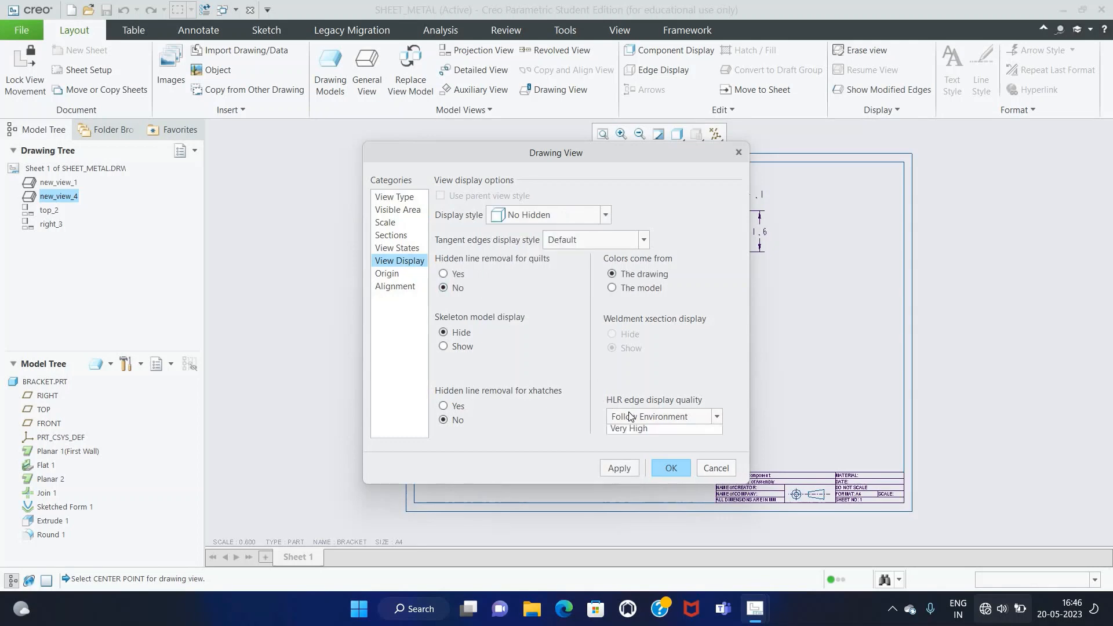
{"action": "left_click", "coordinate": [661, 416]}
{"action": "left_click", "coordinate": [626, 481]}
{"action": "left_click", "coordinate": [618, 467]}
{"action": "left_click", "coordinate": [670, 467]}
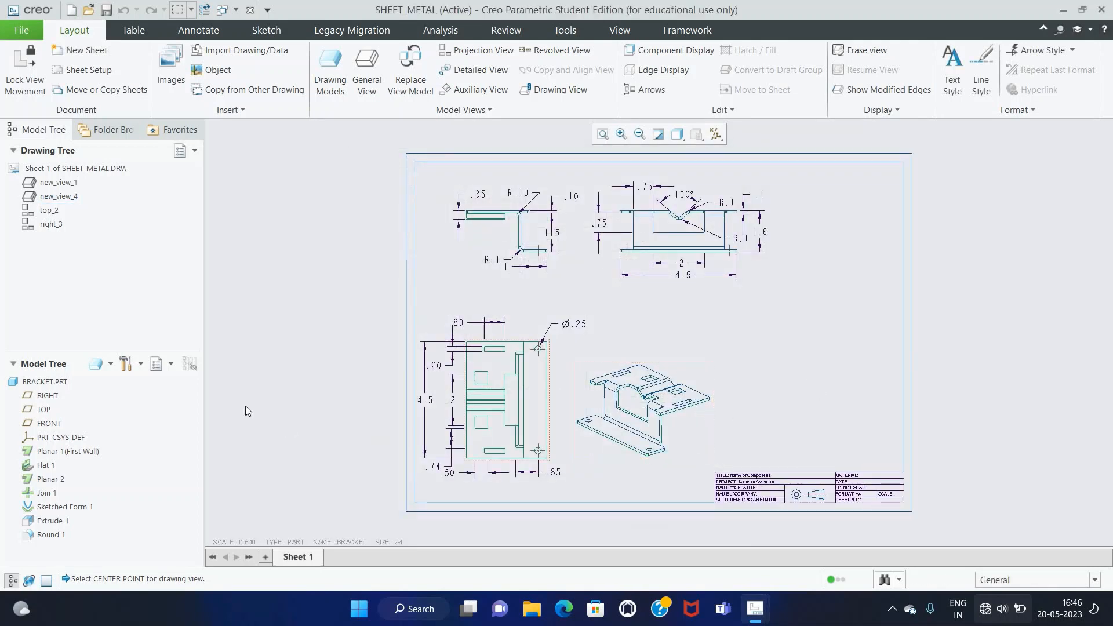
Step: Open the BRACKET part from the drawing and create a flat pattern using the Planar 1 surface as the fixed reference
{"action": "left_click", "coordinate": [57, 384]}
{"action": "right_click", "coordinate": [63, 382]}
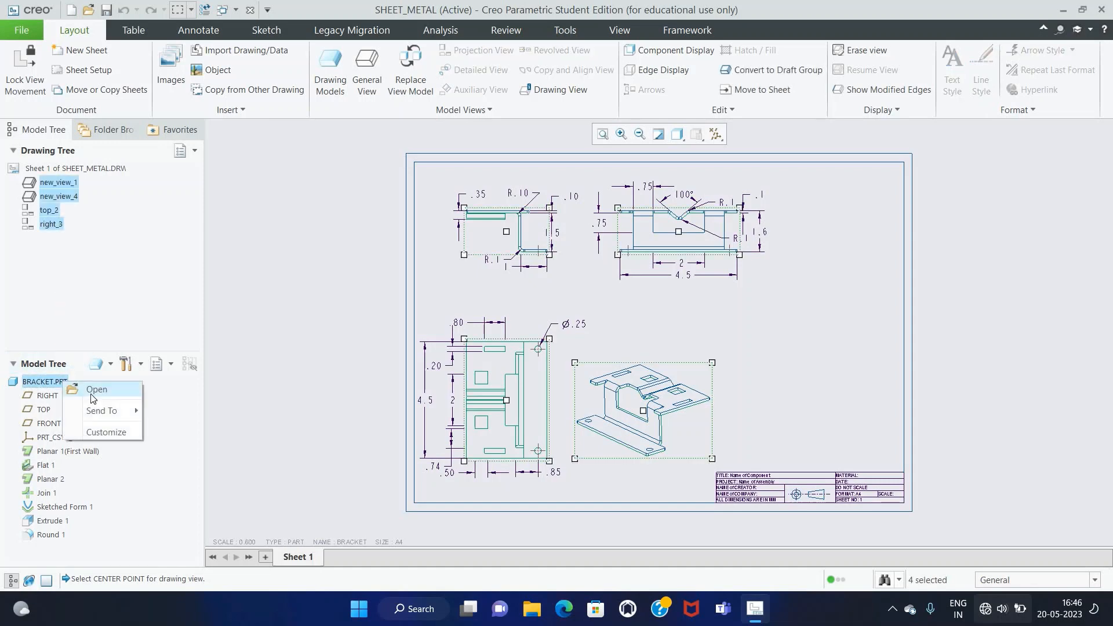
{"action": "left_click", "coordinate": [91, 389]}
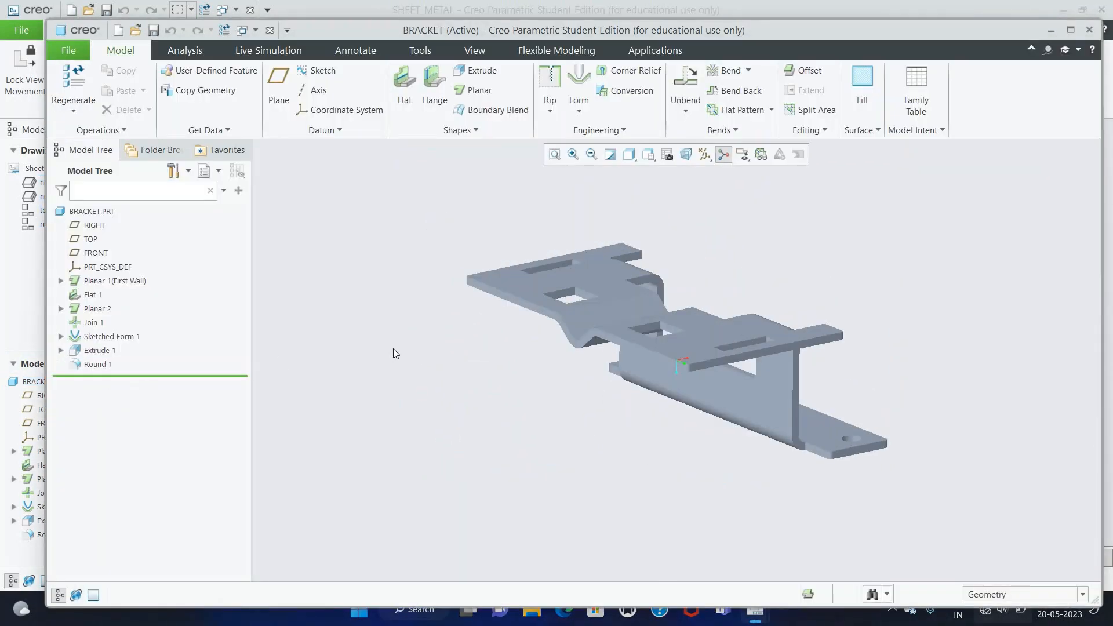
{"action": "left_click", "coordinate": [747, 110]}
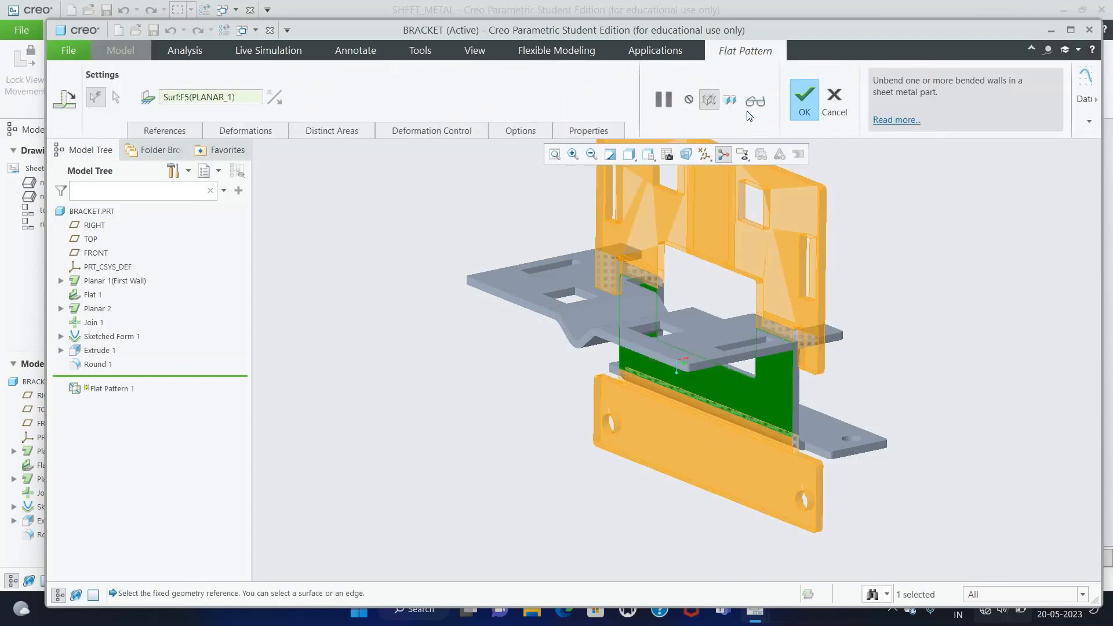
{"action": "left_click", "coordinate": [796, 97]}
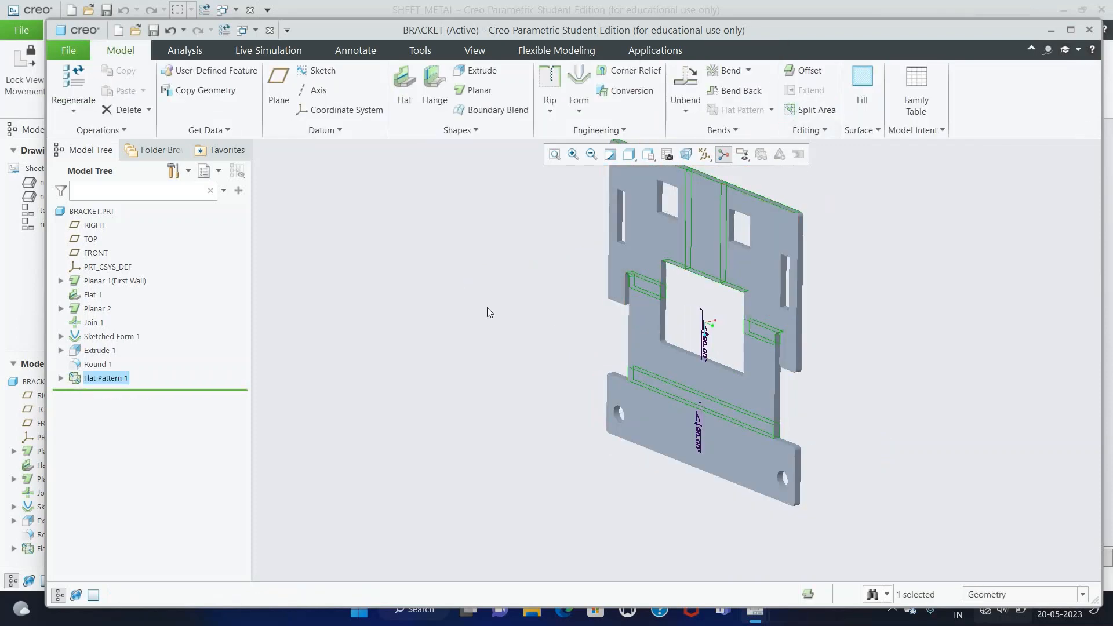
Step: Create a flat representation of the bracket named BRACKET_FLAT_REP and check it among the simplified representations
{"action": "middle_click_drag", "start_coordinate": [487, 307], "coordinate": [523, 302]}
{"action": "left_click", "coordinate": [520, 301]}
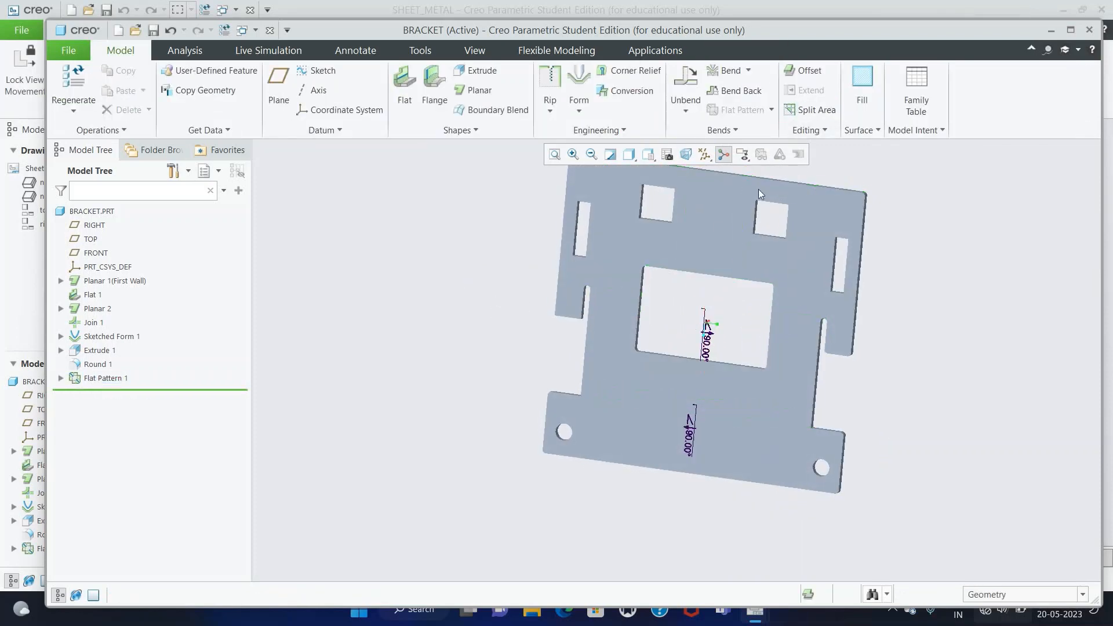
{"action": "left_click", "coordinate": [772, 110]}
{"action": "left_click", "coordinate": [770, 142]}
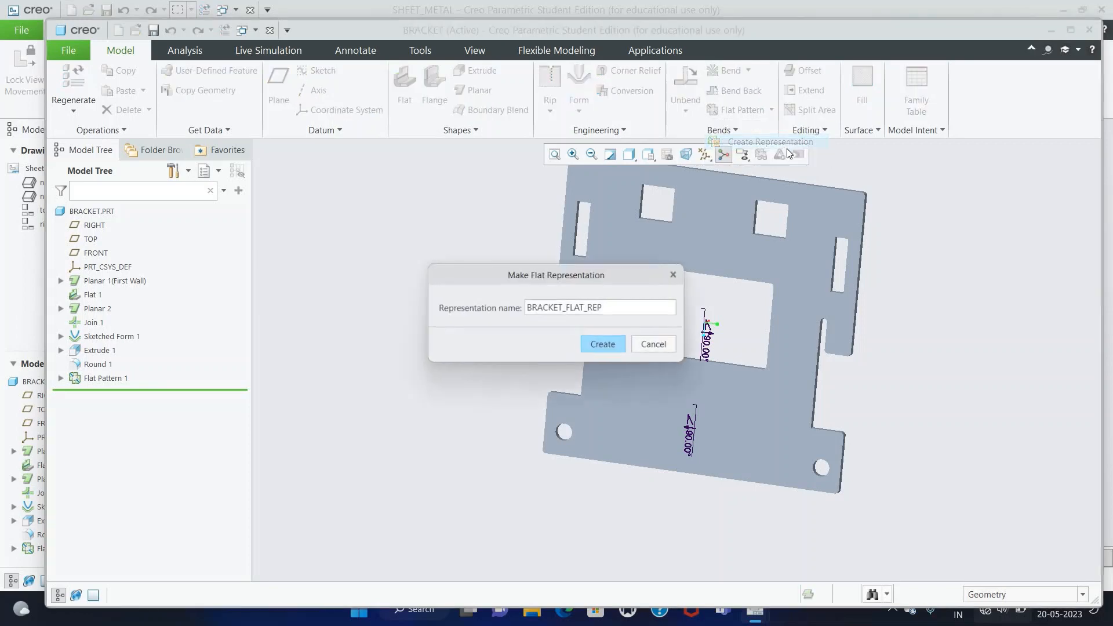
{"action": "left_click", "coordinate": [601, 345]}
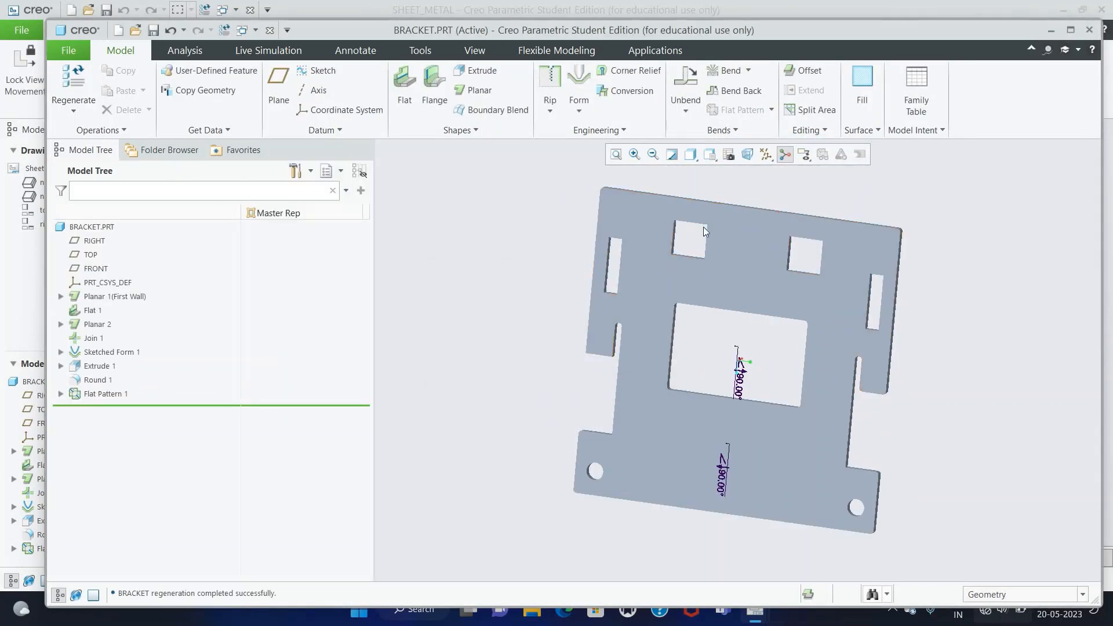
{"action": "left_click", "coordinate": [730, 155]}
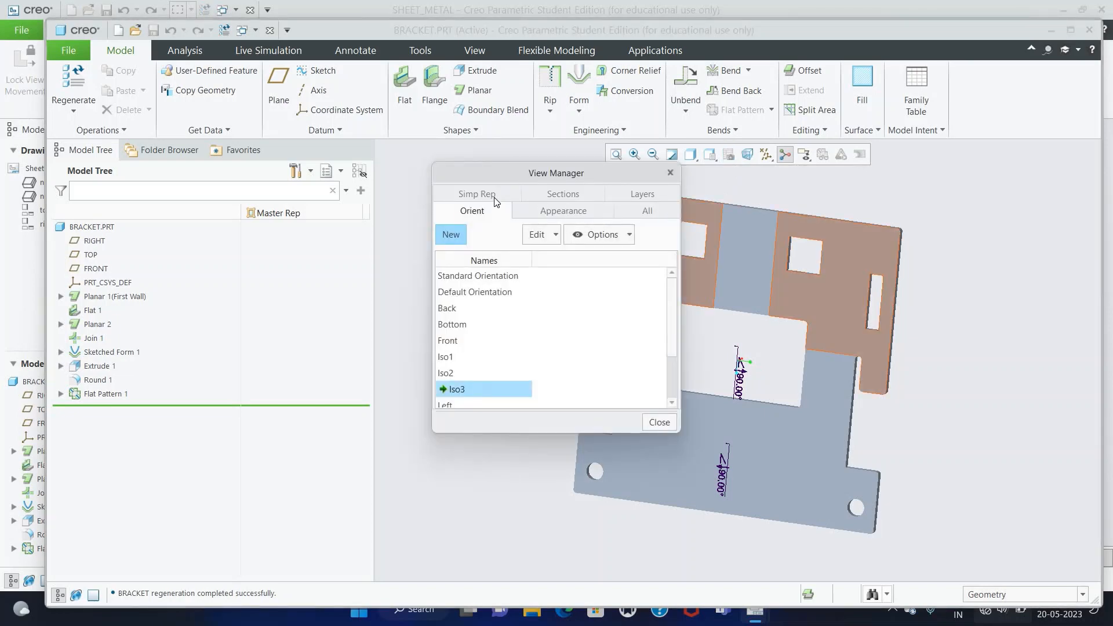
{"action": "left_click", "coordinate": [476, 194]}
{"action": "left_click", "coordinate": [468, 277]}
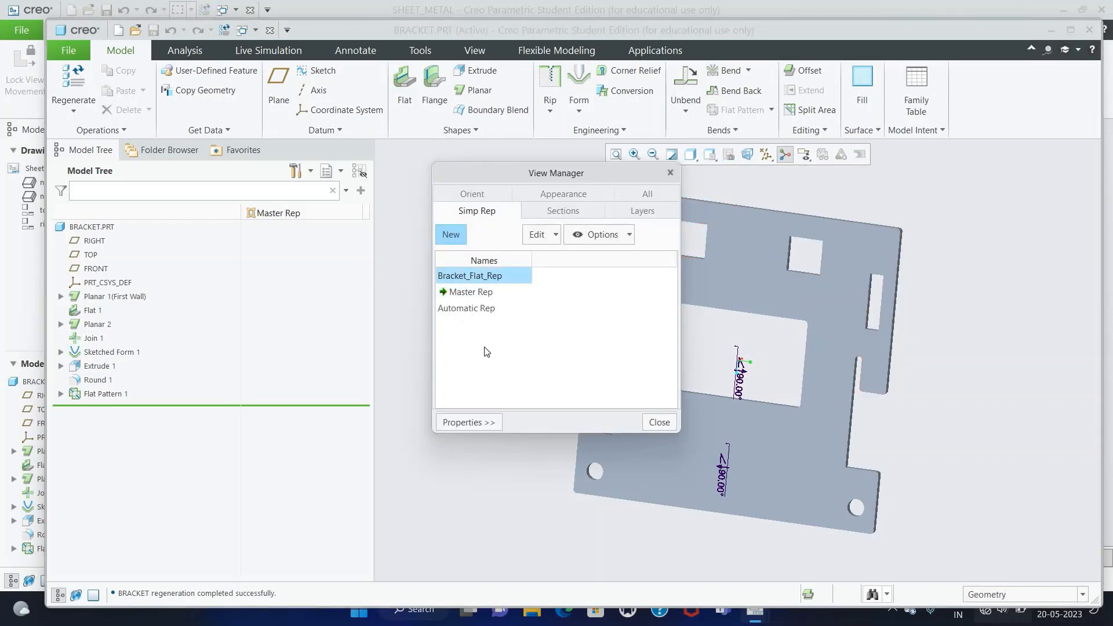
{"action": "left_click", "coordinate": [658, 422]}
Step: Suppress the Flat Pattern 1 feature in the master representation, and review the simplified representations again
{"action": "right_click", "coordinate": [118, 397]}
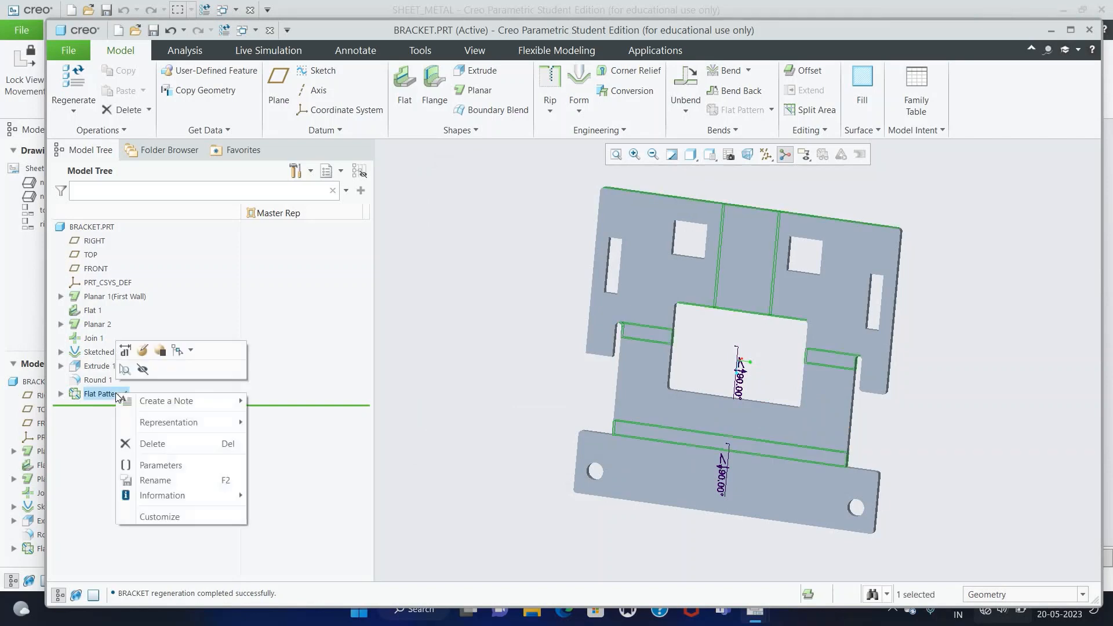
{"action": "left_click", "coordinate": [159, 351]}
{"action": "left_click", "coordinate": [500, 341]}
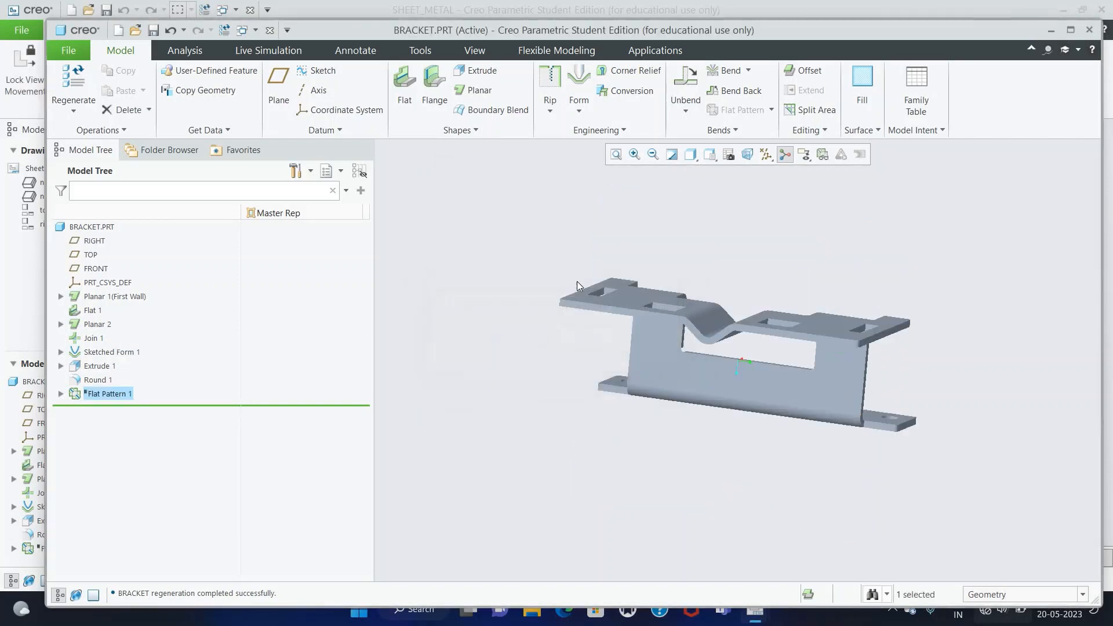
{"action": "left_click", "coordinate": [771, 109]}
{"action": "left_click", "coordinate": [731, 155]}
{"action": "left_click", "coordinate": [477, 276]}
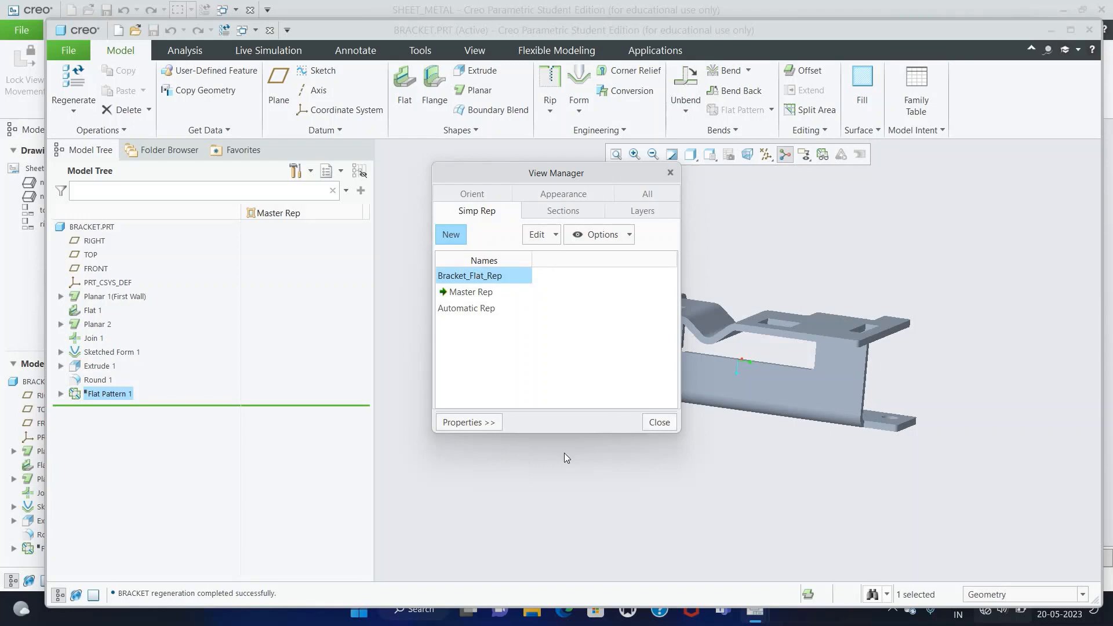
{"action": "left_click", "coordinate": [660, 422]}
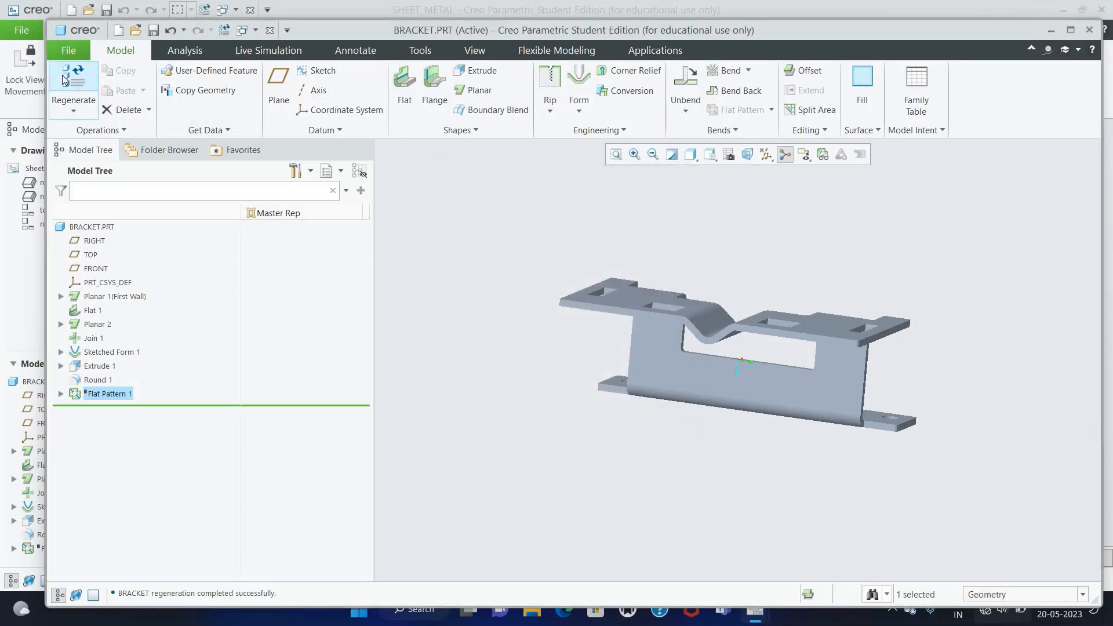
Step: Regenerate and save the BRACKET part, and close its window to return to the drawing
{"action": "left_click", "coordinate": [65, 78]}
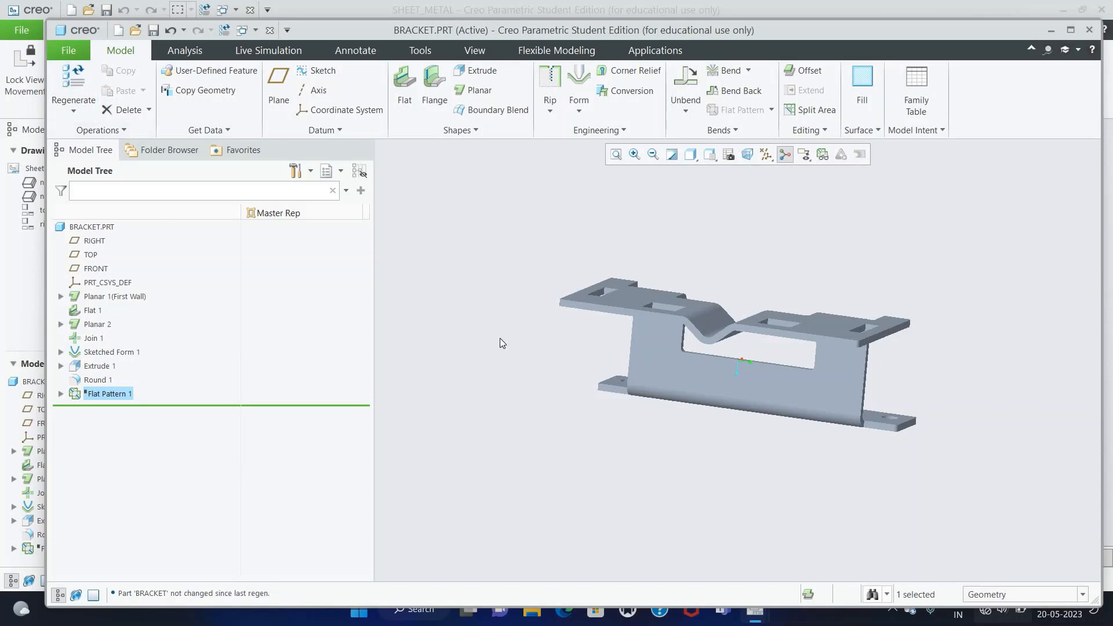
{"action": "key", "text": "ctrl+s"}
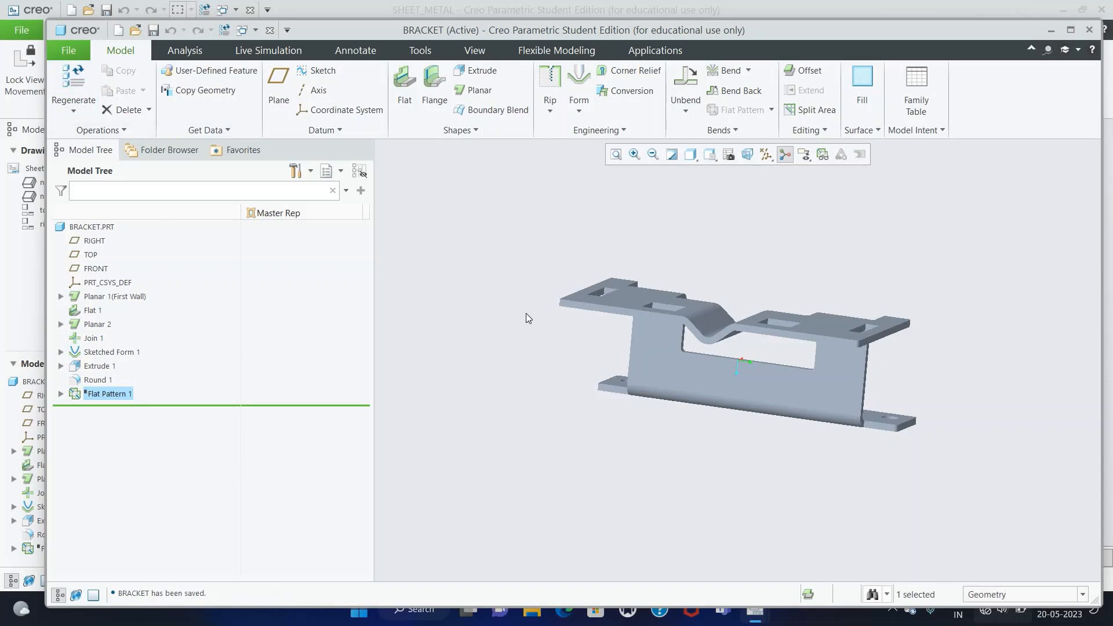
{"action": "left_click", "coordinate": [1089, 29]}
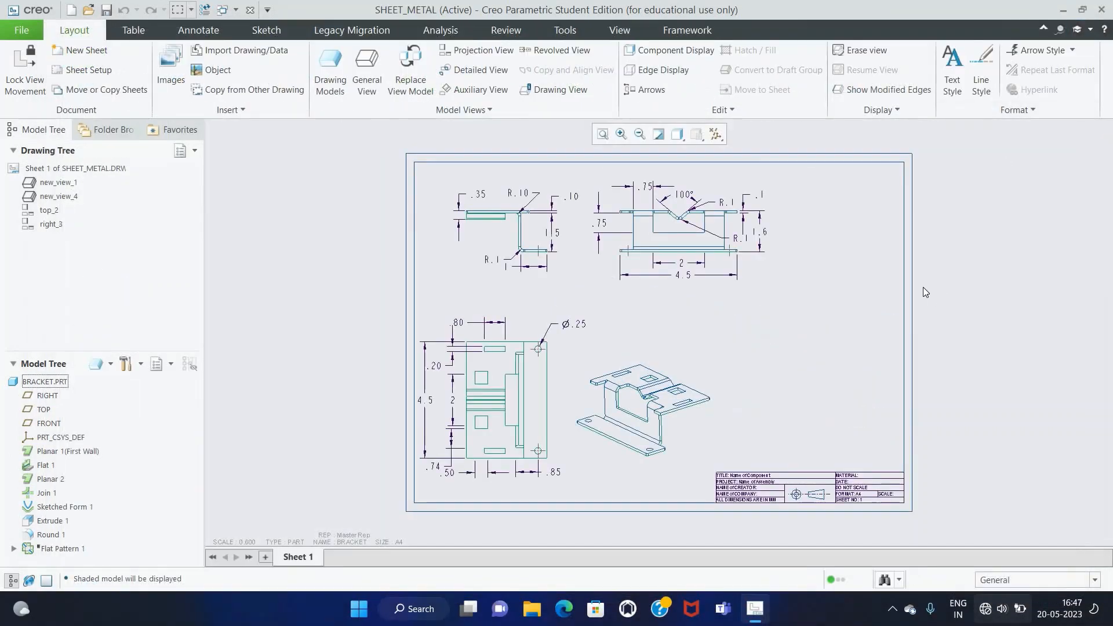
Step: Set BRACKET_FLAT_REP as the active simplified representation of the drawing model
{"action": "left_click", "coordinate": [334, 92]}
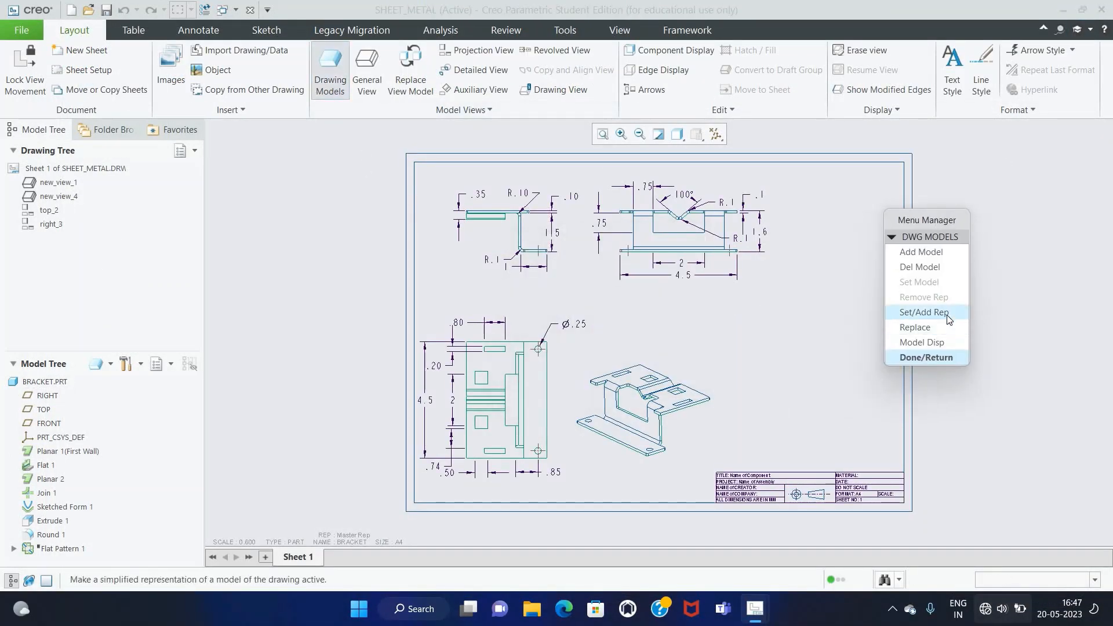
{"action": "left_click", "coordinate": [945, 313]}
{"action": "left_click", "coordinate": [931, 387]}
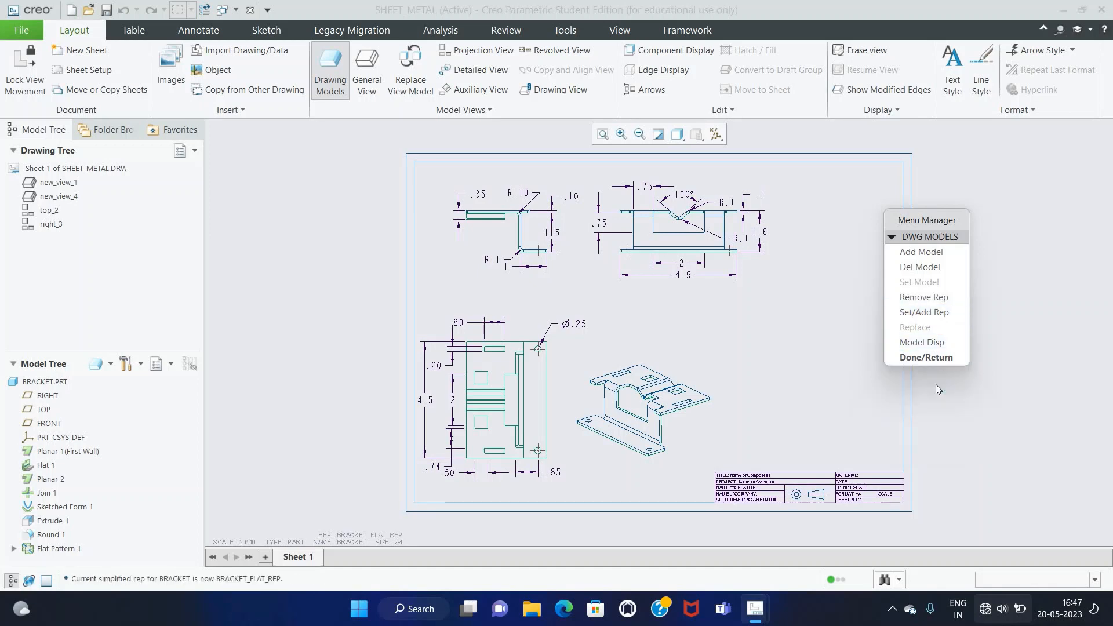
{"action": "left_click", "coordinate": [935, 361]}
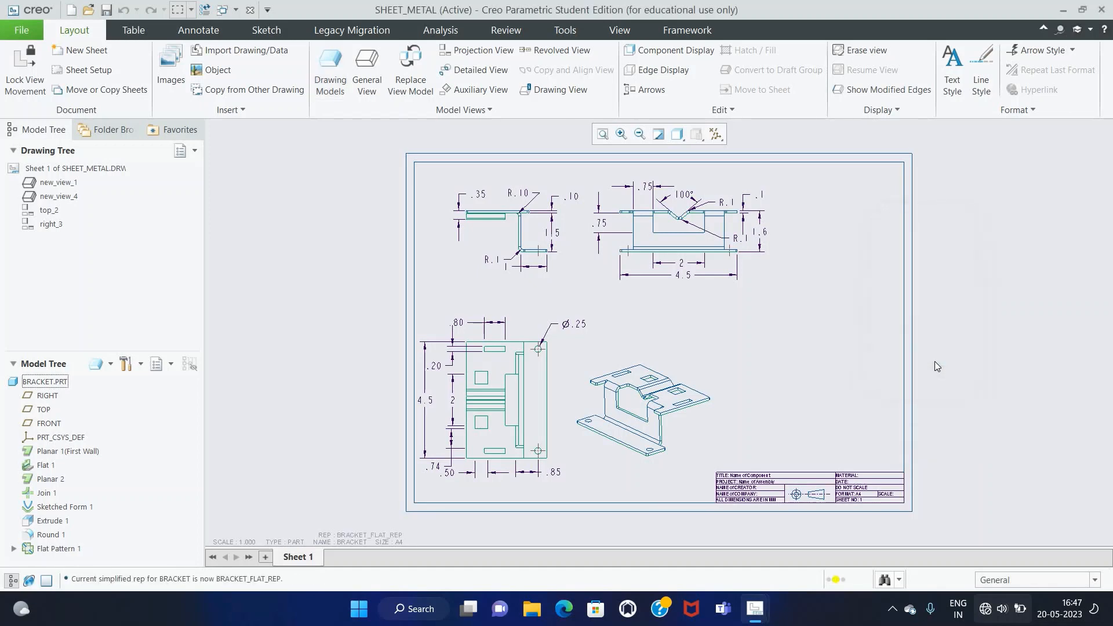
Step: Place a general view of the flat representation in the free area beside the isometric view
{"action": "left_click", "coordinate": [367, 73]}
{"action": "left_click", "coordinate": [574, 395]}
{"action": "left_click", "coordinate": [775, 361]}
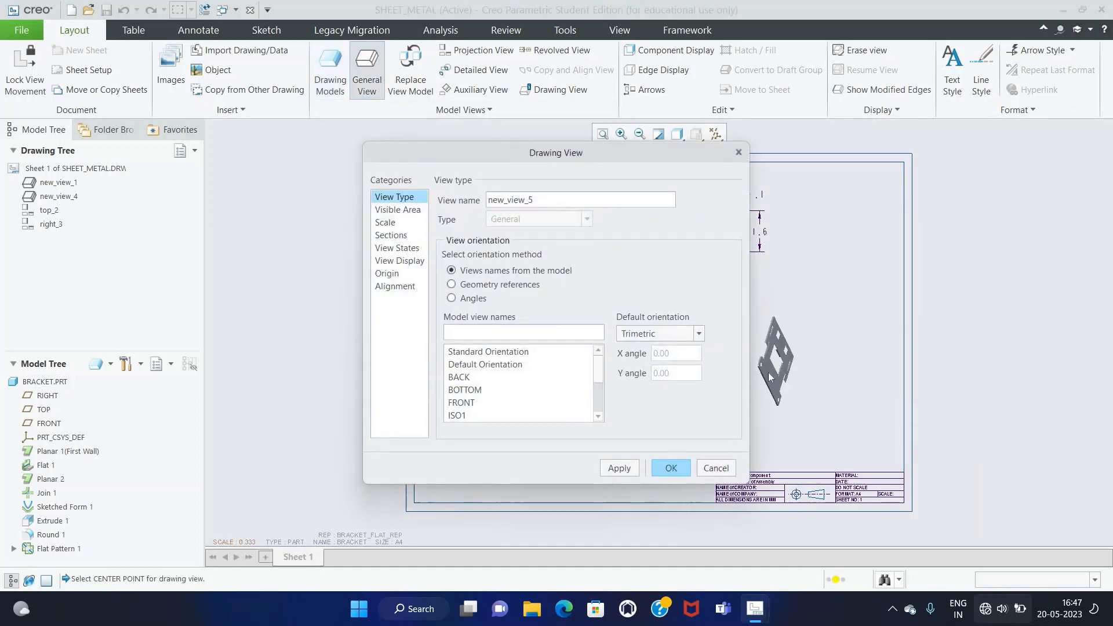
Step: Try the saved model views FRONT, BACK and TOP as the orientation of the flat-pattern view
{"action": "left_click", "coordinate": [463, 402]}
{"action": "left_click", "coordinate": [619, 468]}
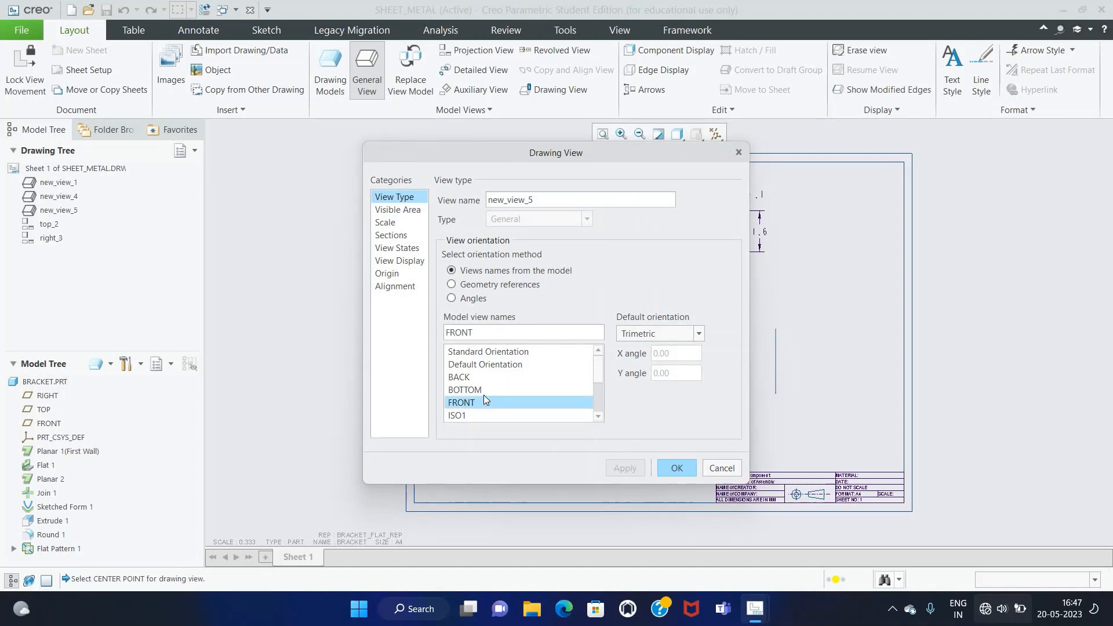
{"action": "left_click", "coordinate": [475, 377]}
{"action": "left_click", "coordinate": [609, 465]}
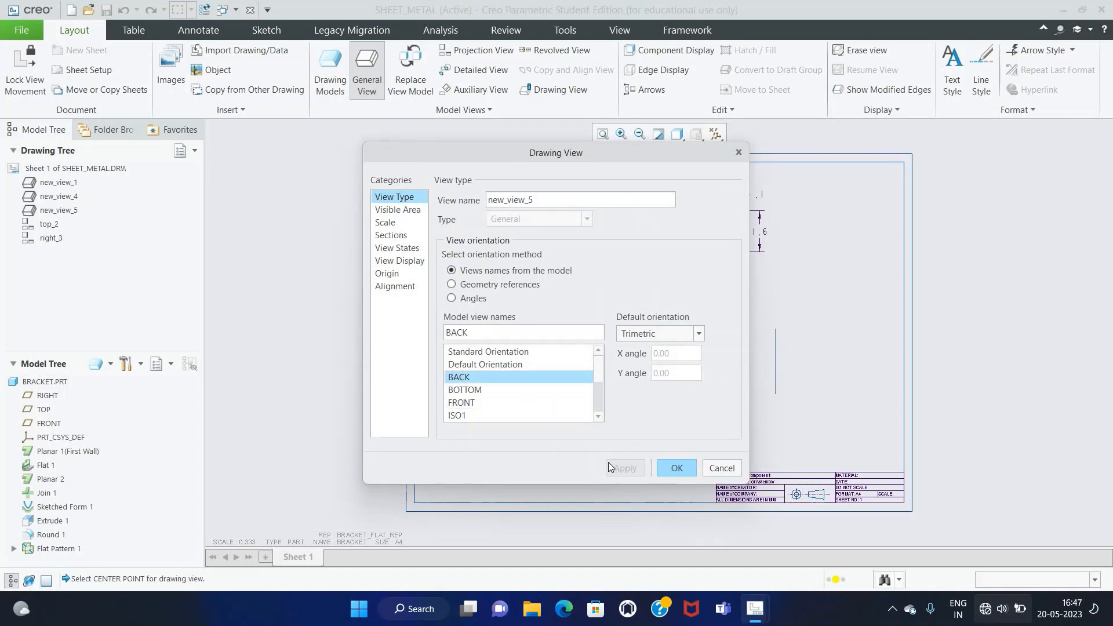
{"action": "scroll", "coordinate": [471, 401], "scroll_direction": "down", "scroll_amount": 2}
{"action": "left_click", "coordinate": [471, 402]}
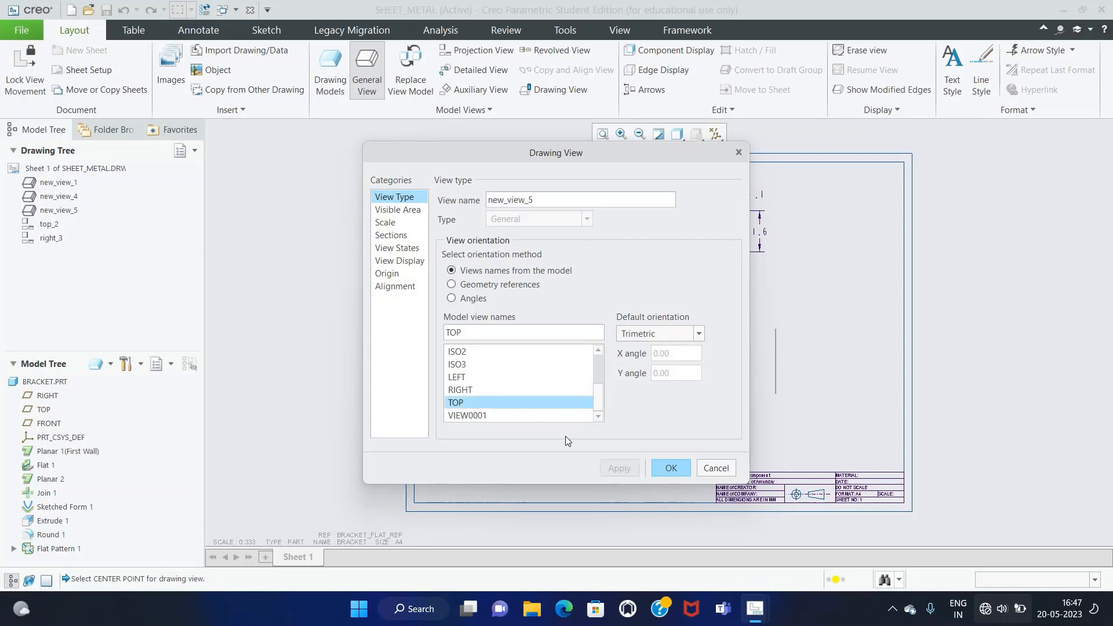
{"action": "left_click", "coordinate": [611, 466]}
Step: Orient the flat-pattern view with the saved model view LEFT and rotate it 90 degrees about the normal
{"action": "left_click", "coordinate": [474, 377]}
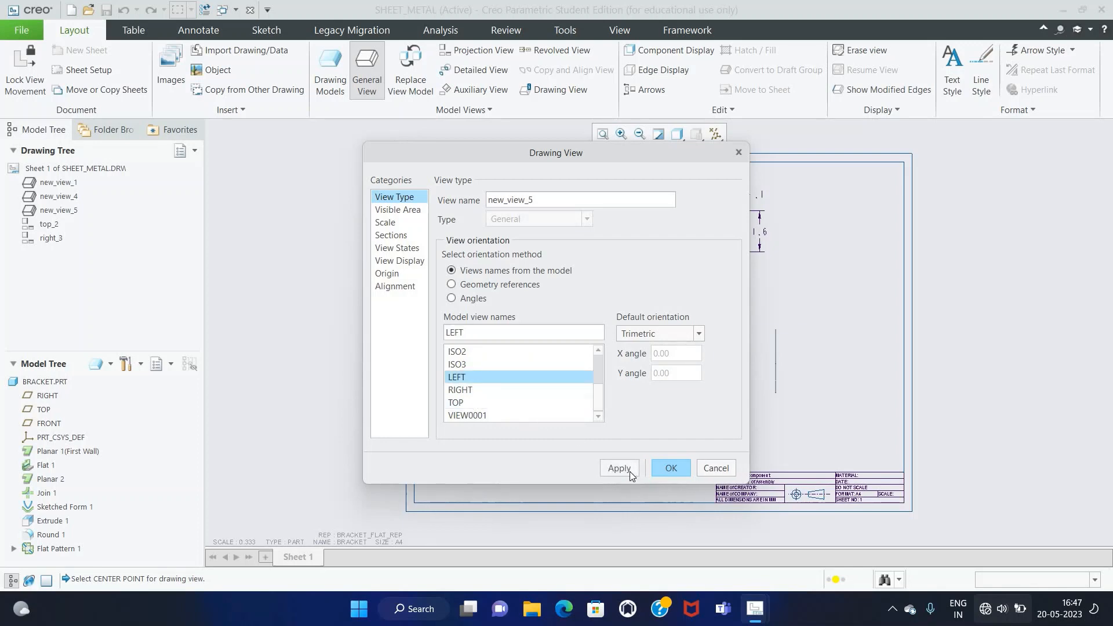
{"action": "left_click", "coordinate": [626, 468]}
{"action": "left_click", "coordinate": [469, 298]}
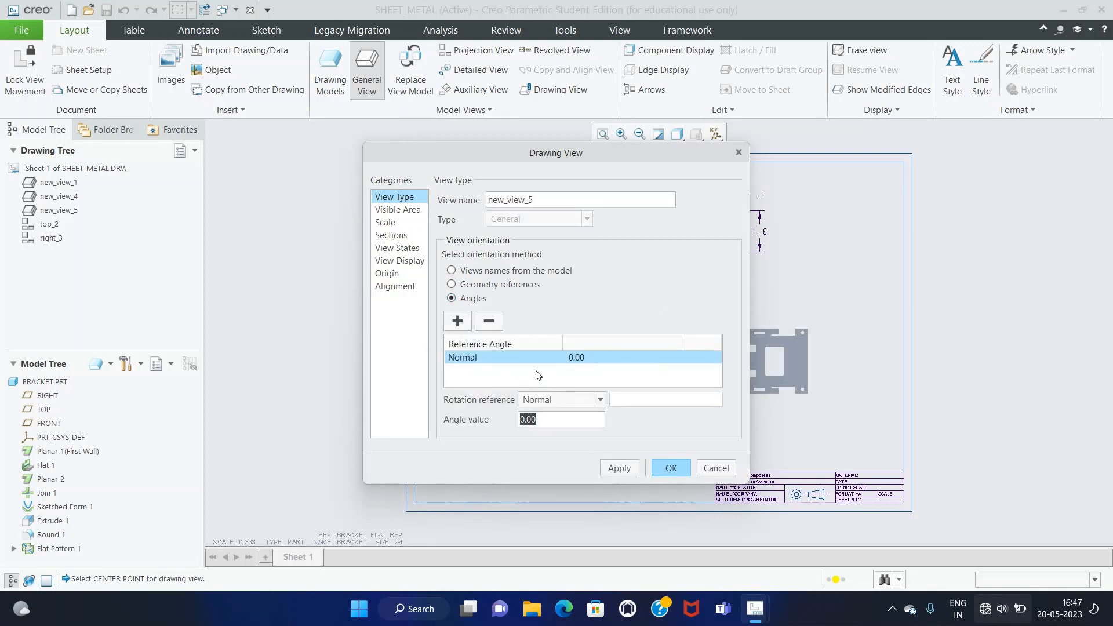
{"action": "type", "text": "90"}
{"action": "left_click", "coordinate": [628, 473]}
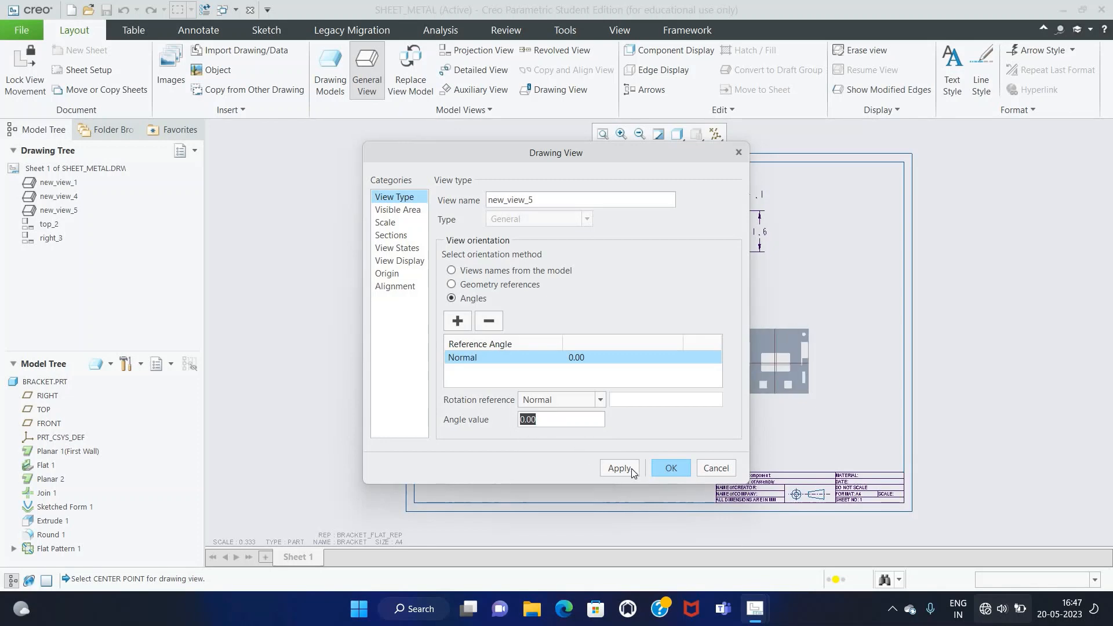
Step: Rotate the flat-pattern view a further 180 degrees about the normal and accept the view settings
{"action": "left_click_drag", "start_coordinate": [639, 147], "coordinate": [470, 144]}
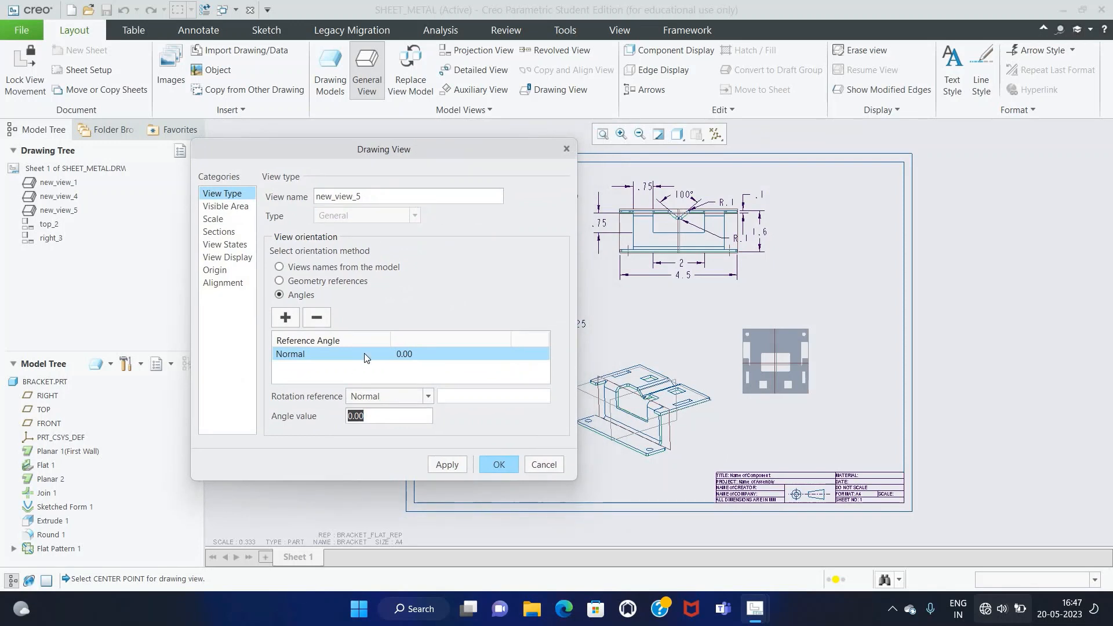
{"action": "type", "text": "180.00"}
{"action": "left_click", "coordinate": [440, 465]}
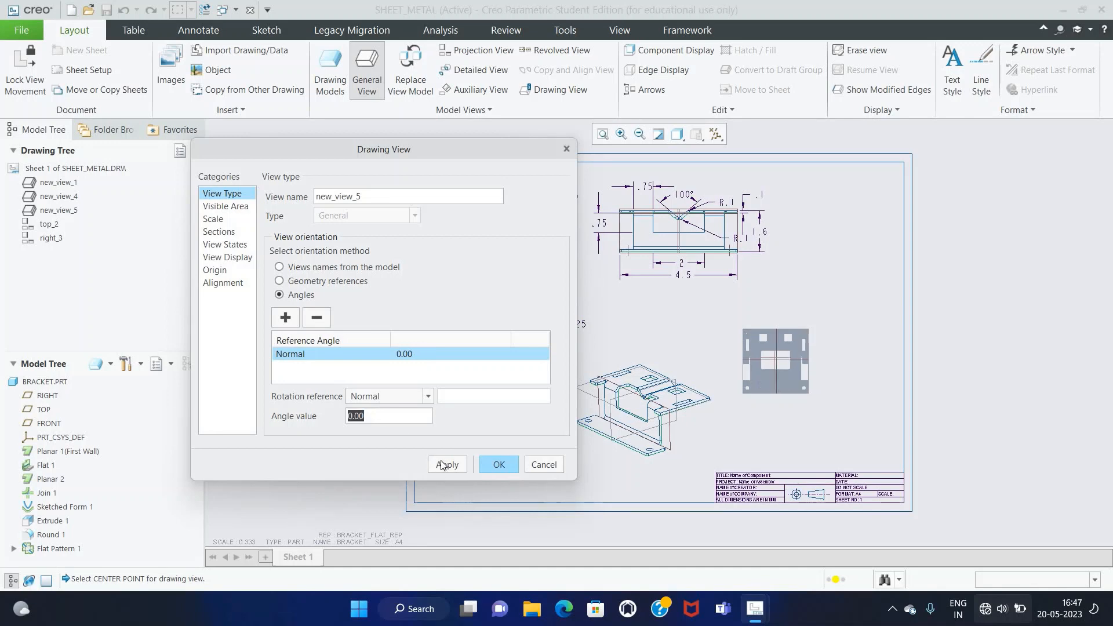
{"action": "left_click", "coordinate": [492, 461]}
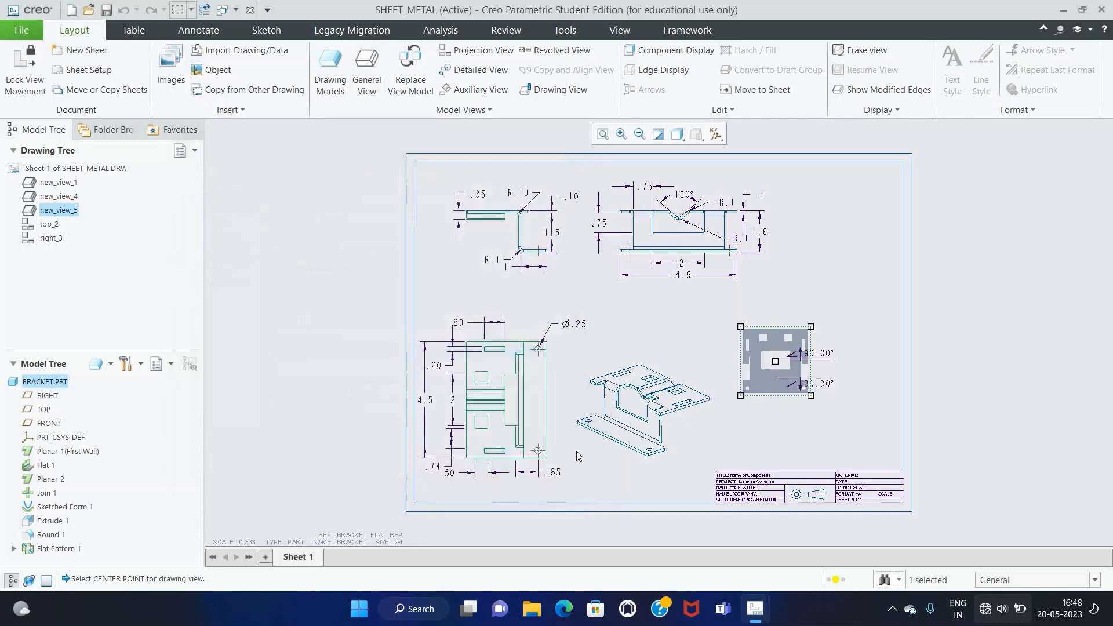
Step: Edit the flat-pattern view and apply a custom scale of 0.5
{"action": "left_click", "coordinate": [769, 388]}
{"action": "double_click", "coordinate": [768, 389]}
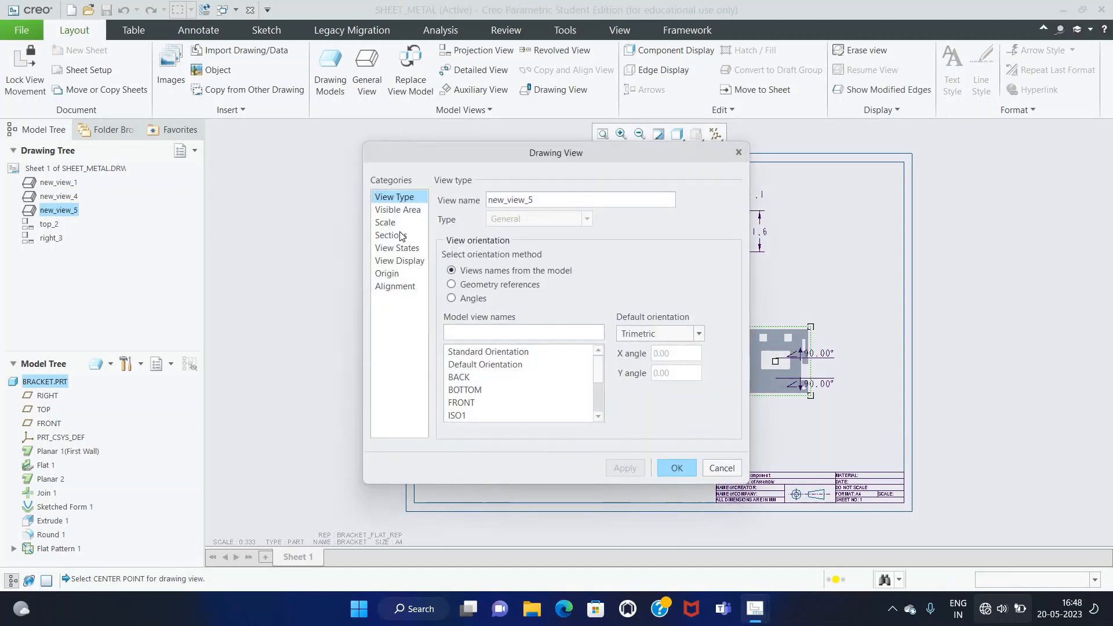
{"action": "left_click", "coordinate": [386, 222]}
{"action": "left_click_drag", "start_coordinate": [514, 155], "coordinate": [413, 159]}
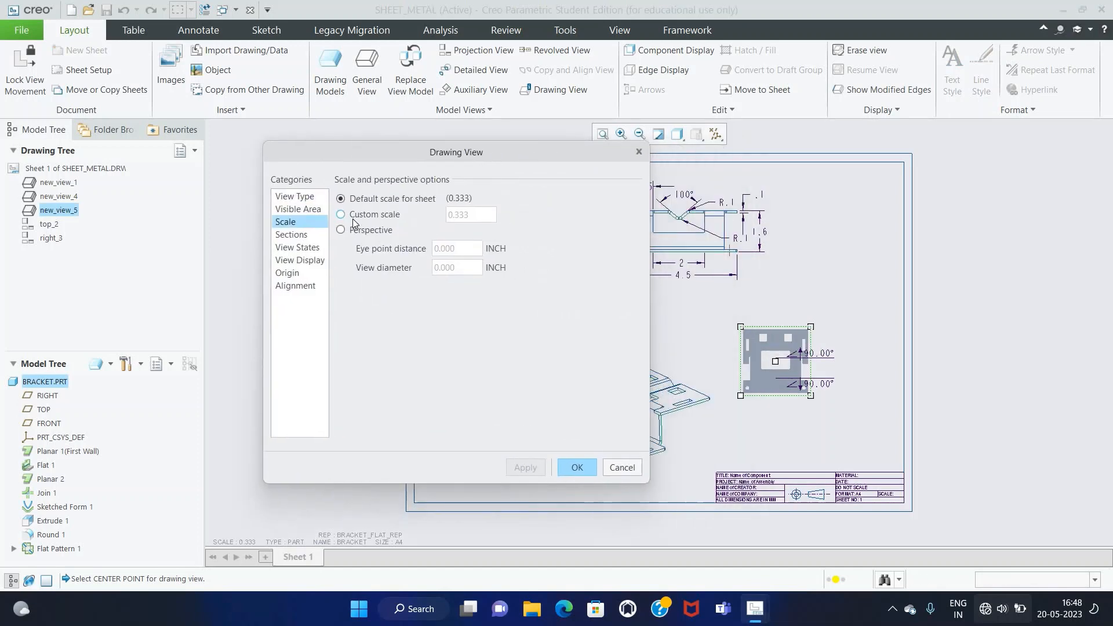
{"action": "left_click", "coordinate": [356, 219]}
{"action": "type", "text": "0.5"}
{"action": "key", "text": "Return"}
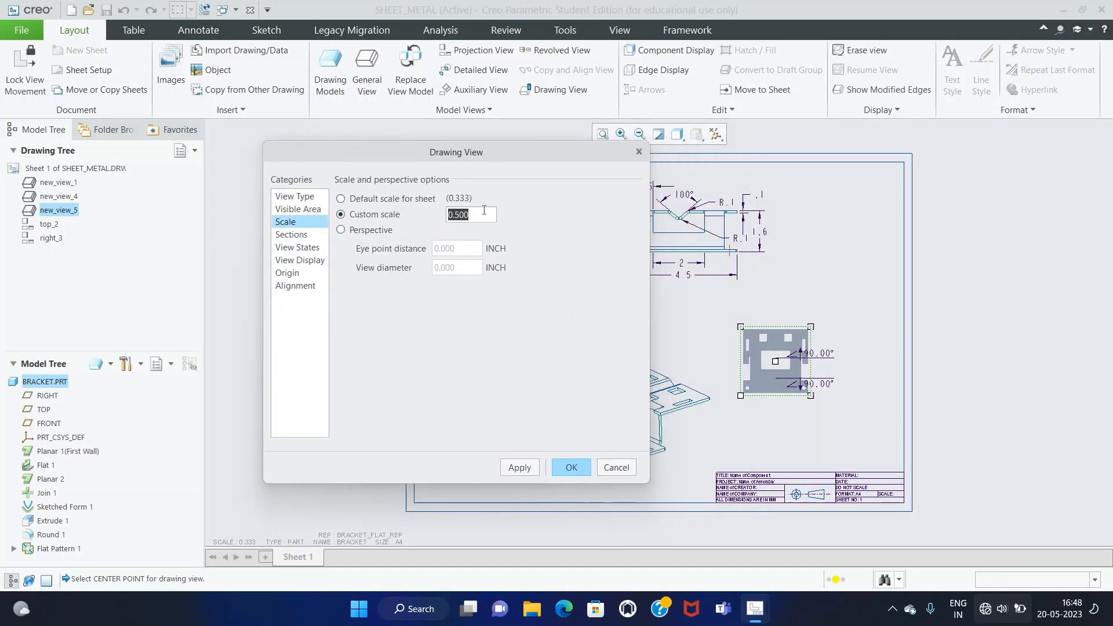
{"action": "left_click", "coordinate": [519, 467]}
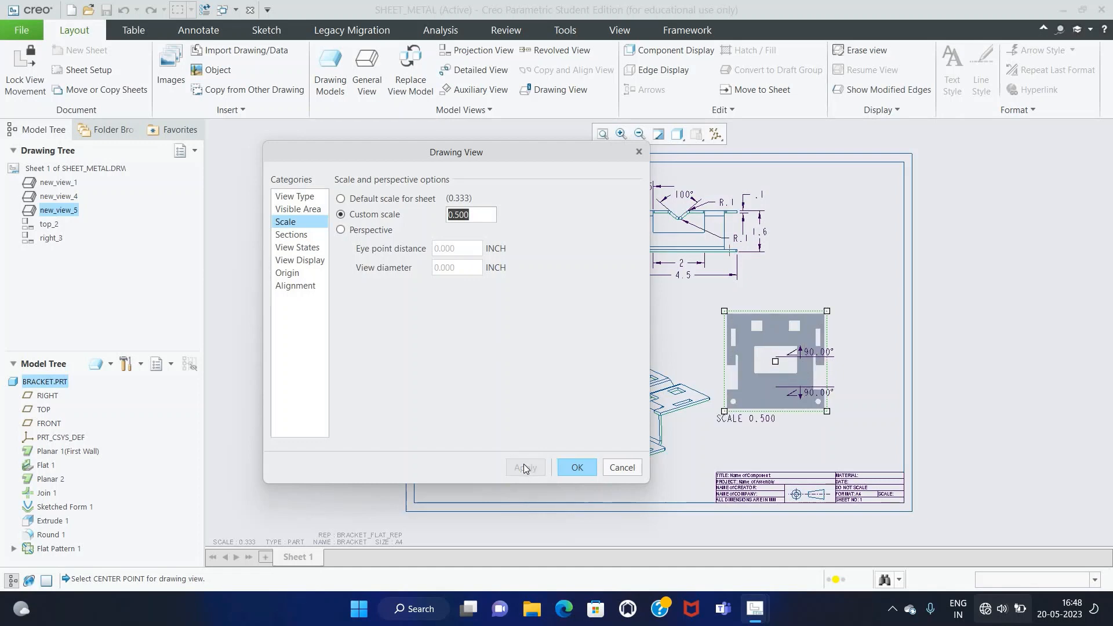
Step: Enlarge the flat-pattern view by applying a custom scale of 0.6
{"action": "left_click", "coordinate": [486, 219]}
{"action": "double_click", "coordinate": [486, 219]}
{"action": "type", "text": "0."}
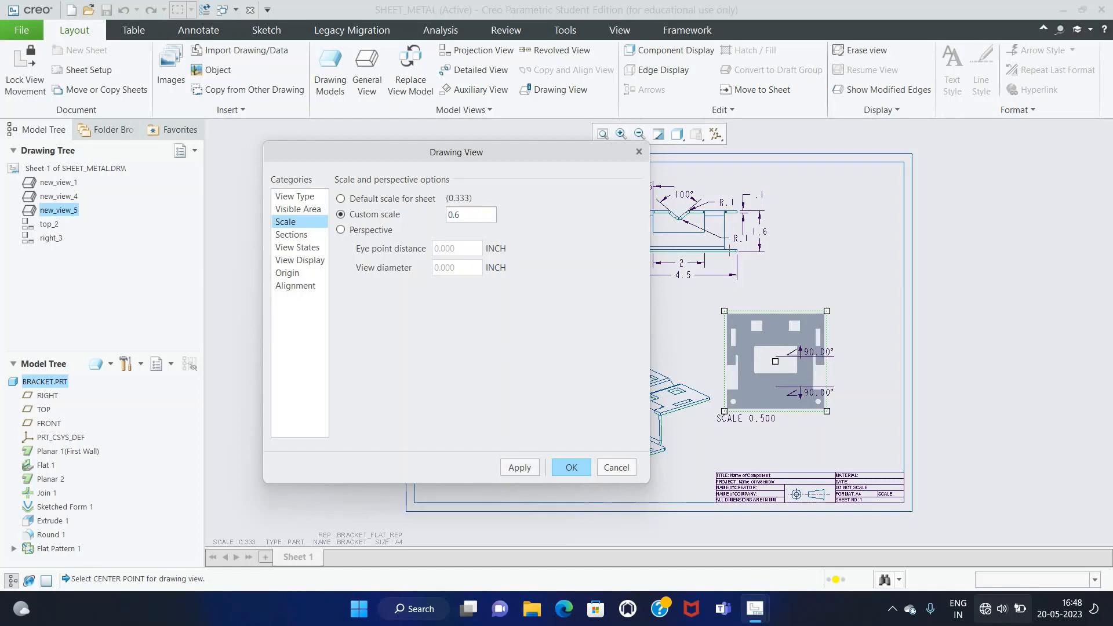
{"action": "type", "text": "6"}
{"action": "key", "text": "Return"}
{"action": "left_click", "coordinate": [510, 469]}
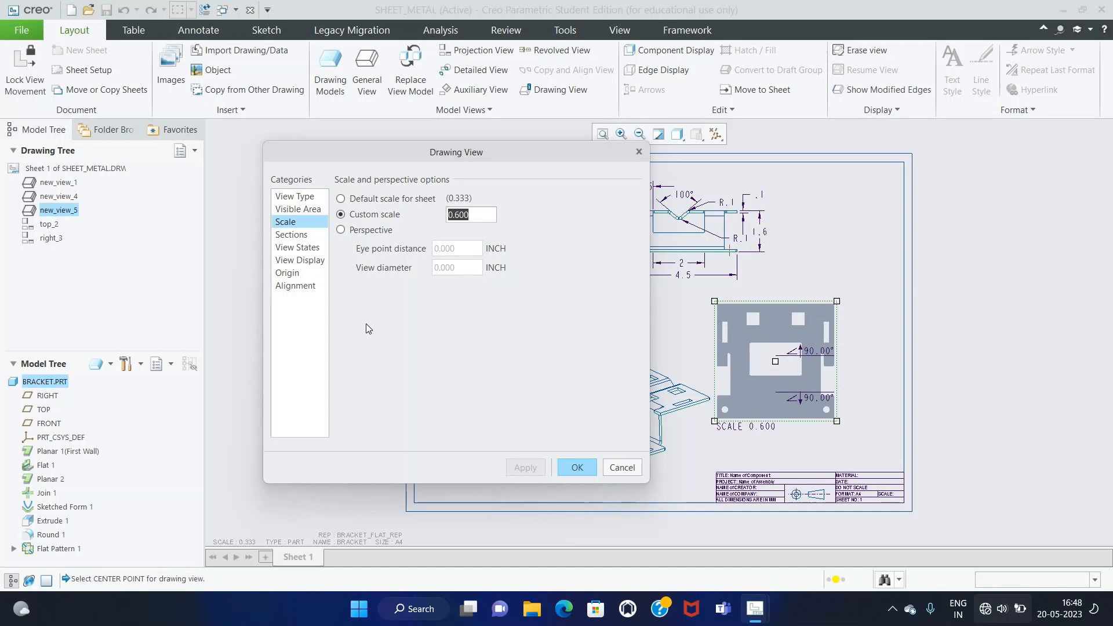
Step: Set the flat-pattern view's display style to No Hidden with Very High HLR edge quality
{"action": "left_click", "coordinate": [300, 261]}
{"action": "left_click", "coordinate": [443, 224]}
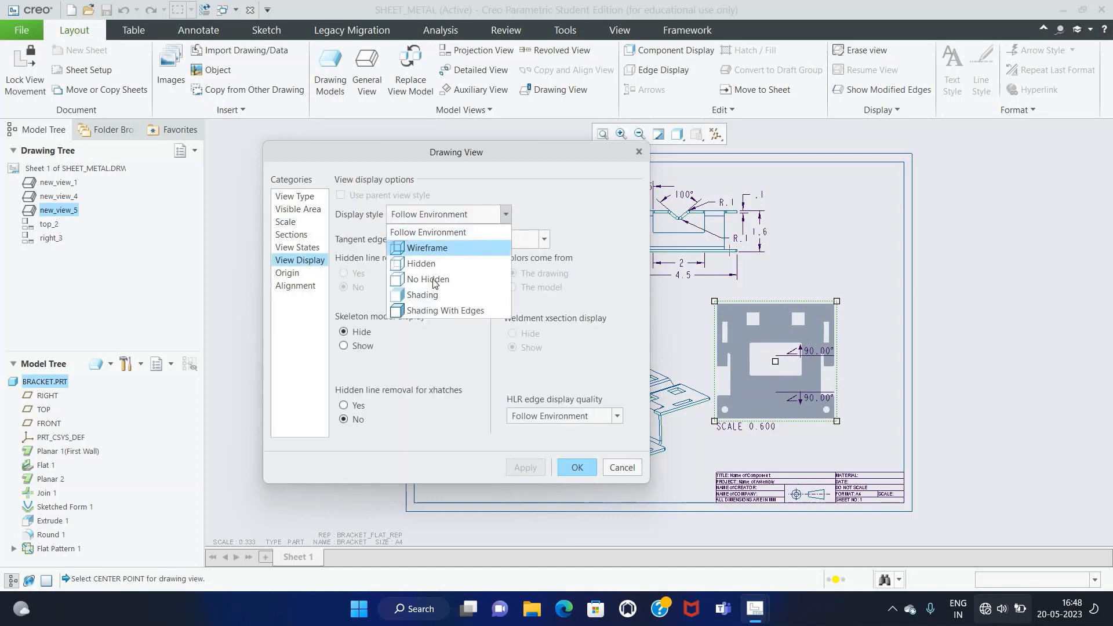
{"action": "left_click", "coordinate": [420, 280]}
{"action": "left_click", "coordinate": [552, 416]}
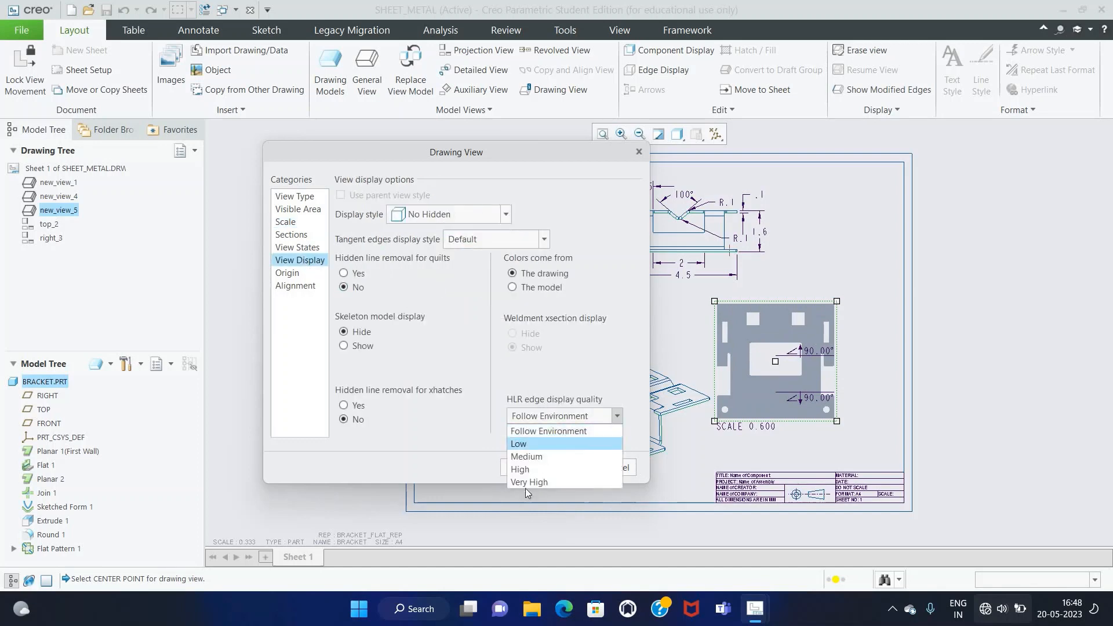
{"action": "left_click", "coordinate": [530, 484]}
{"action": "left_click", "coordinate": [521, 469]}
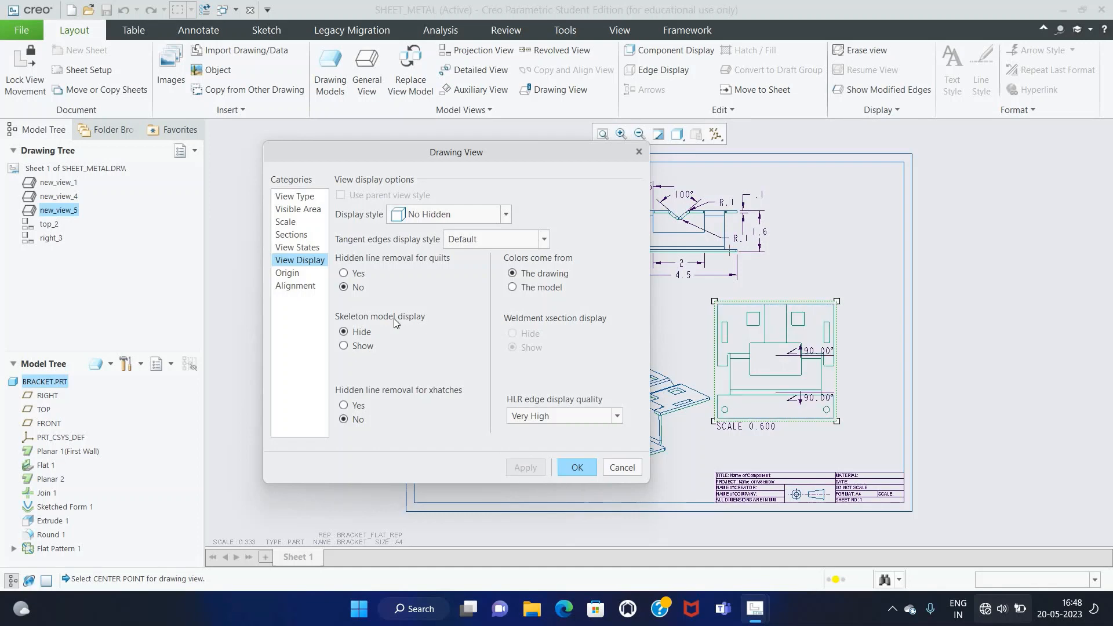
Step: Set the flat-pattern view's display style to Shading With Edges and accept the view settings
{"action": "left_click", "coordinate": [436, 214]}
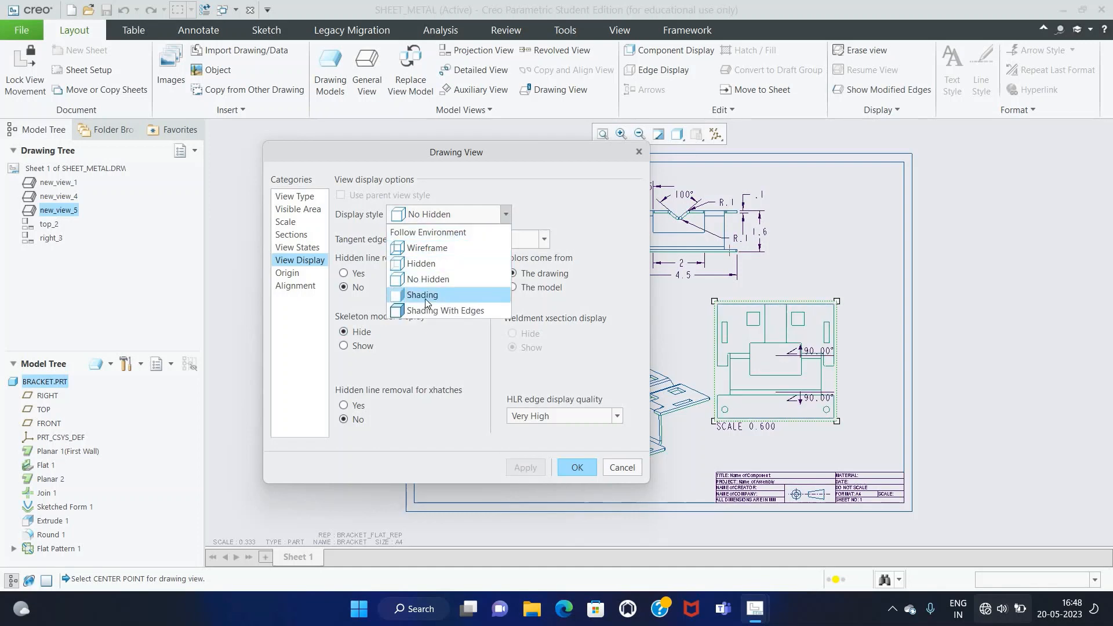
{"action": "left_click", "coordinate": [447, 311]}
{"action": "left_click", "coordinate": [517, 467]}
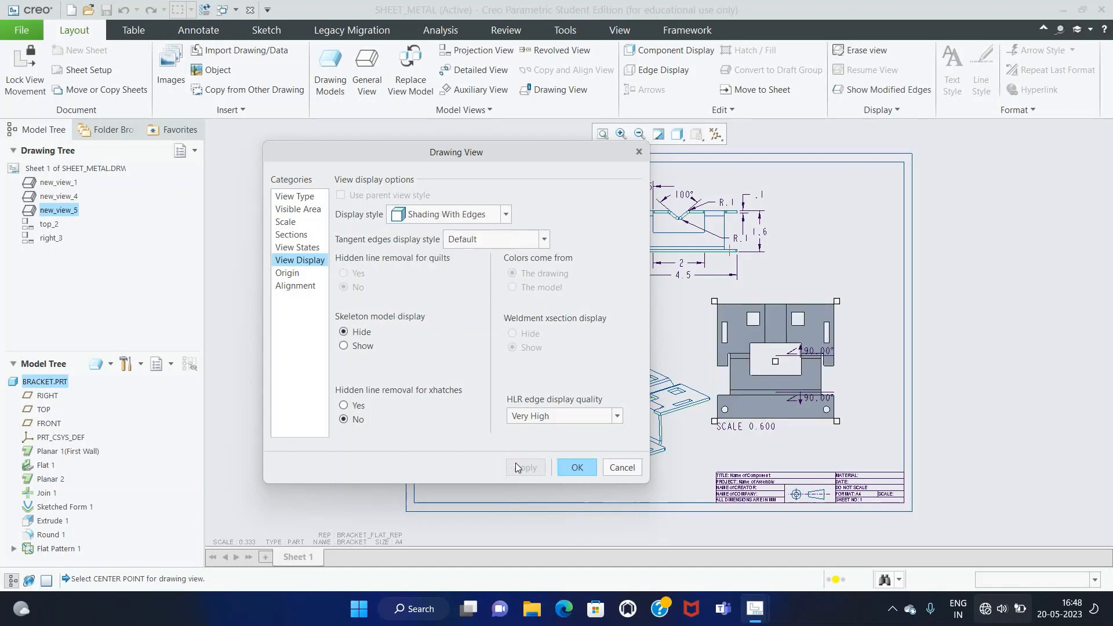
{"action": "left_click", "coordinate": [577, 468]}
Step: Move the flat-pattern view's scale note down to just above the title block
{"action": "left_click", "coordinate": [765, 427]}
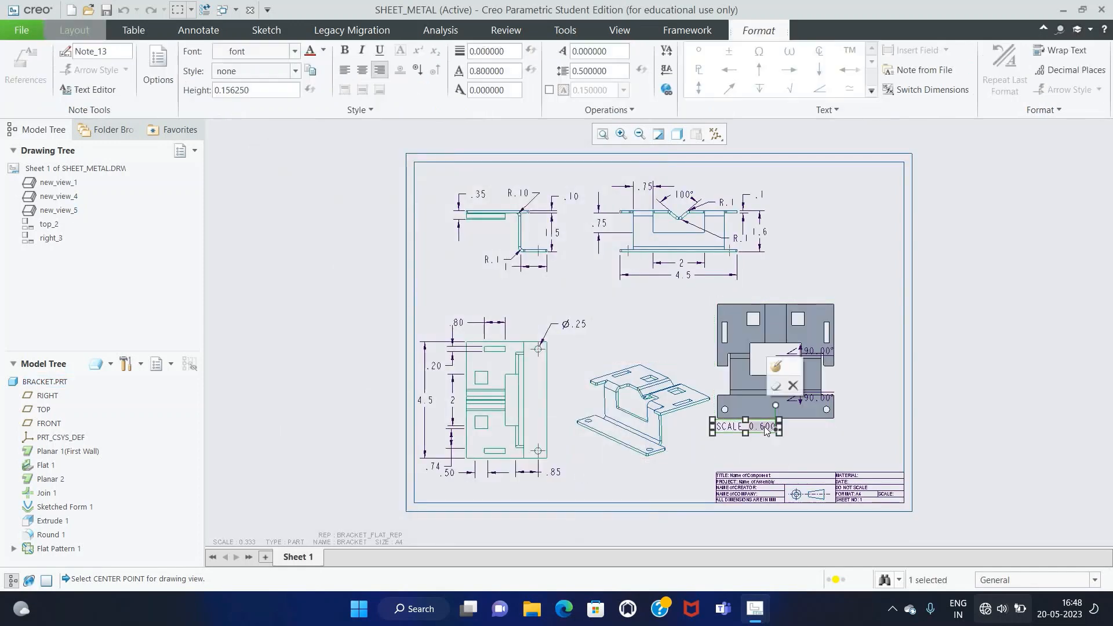
{"action": "left_click", "coordinate": [765, 431]}
{"action": "left_click", "coordinate": [760, 449]}
{"action": "left_click_drag", "start_coordinate": [761, 432], "coordinate": [876, 458]}
Step: Shift the flat-pattern view closer to the title block and nudge the isometric view slightly downward
{"action": "left_click", "coordinate": [811, 405]}
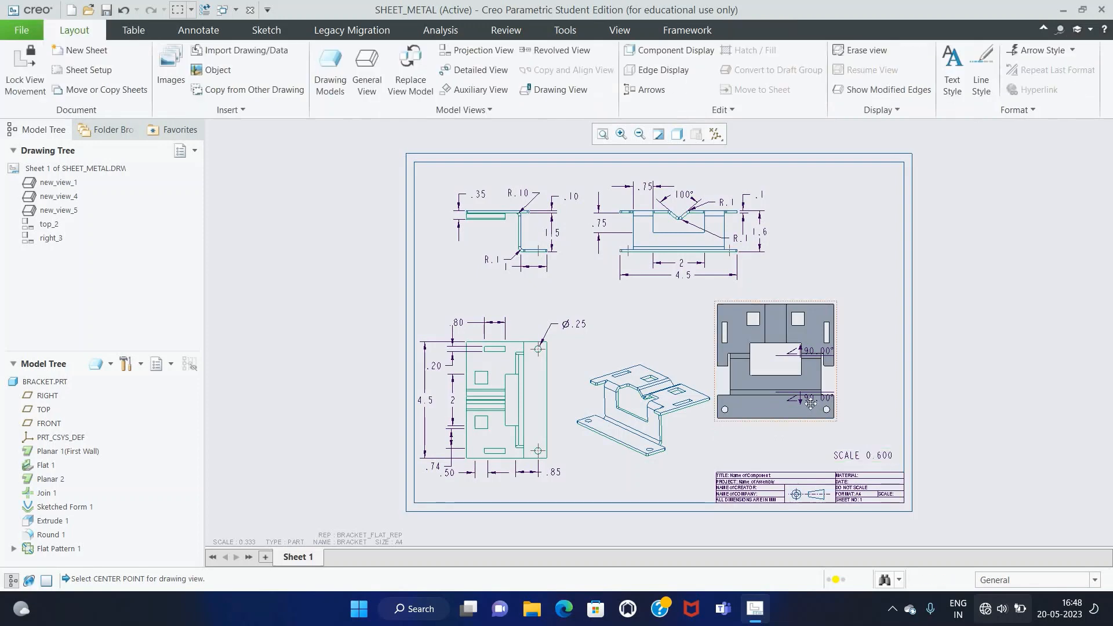
{"action": "left_click_drag", "start_coordinate": [811, 407], "coordinate": [834, 421]}
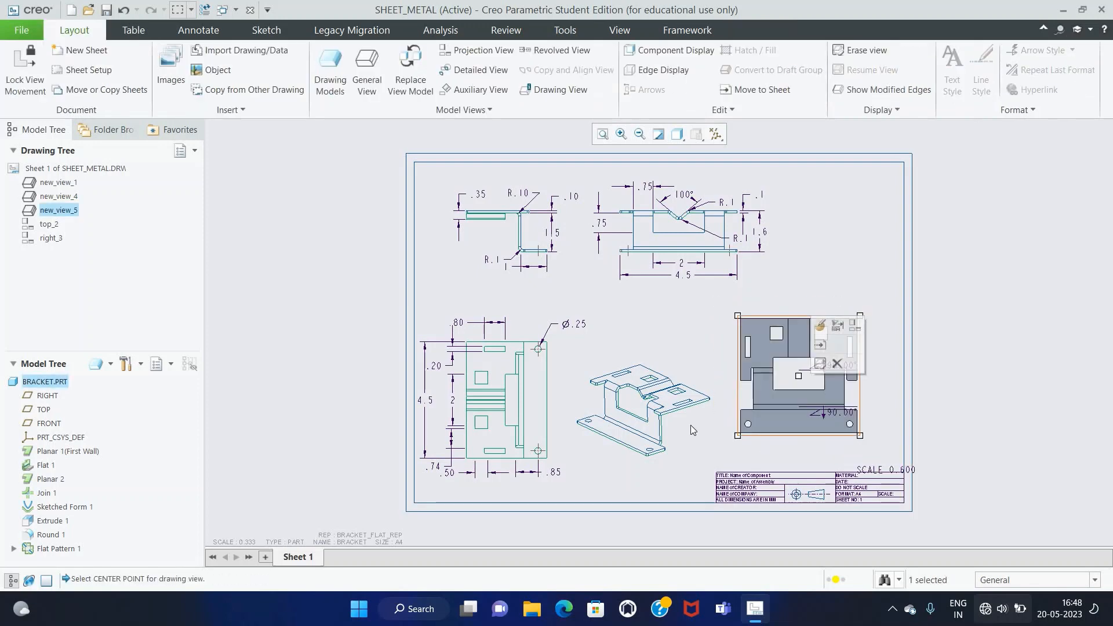
{"action": "left_click", "coordinate": [671, 426]}
{"action": "left_click_drag", "start_coordinate": [682, 427], "coordinate": [677, 437]}
{"action": "left_click", "coordinate": [907, 284]}
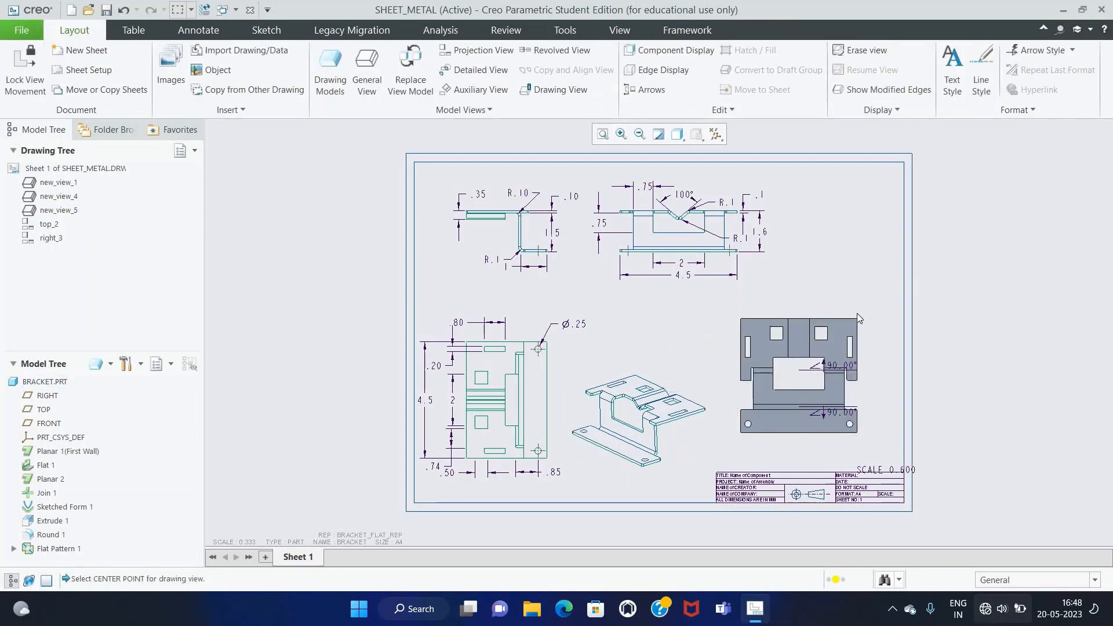
Step: Move the upper bend's 90° note off the flat pattern to the clear space above the view
{"action": "scroll", "coordinate": [851, 353], "scroll_direction": "up", "scroll_amount": 3}
{"action": "left_click", "coordinate": [848, 363]}
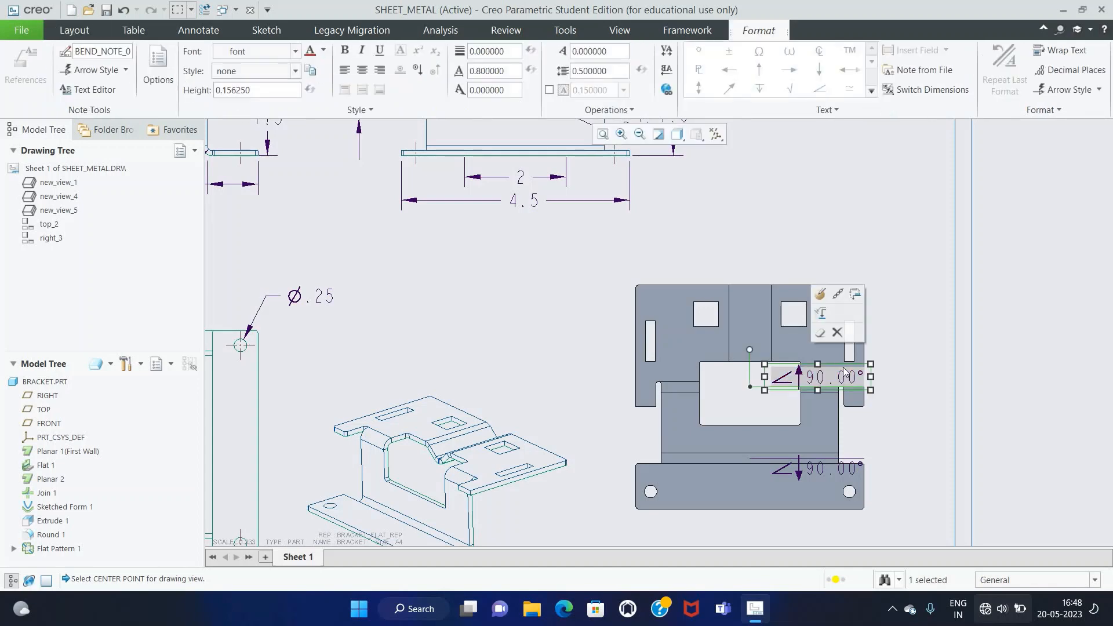
{"action": "left_click", "coordinate": [888, 342]}
{"action": "left_click", "coordinate": [834, 365]}
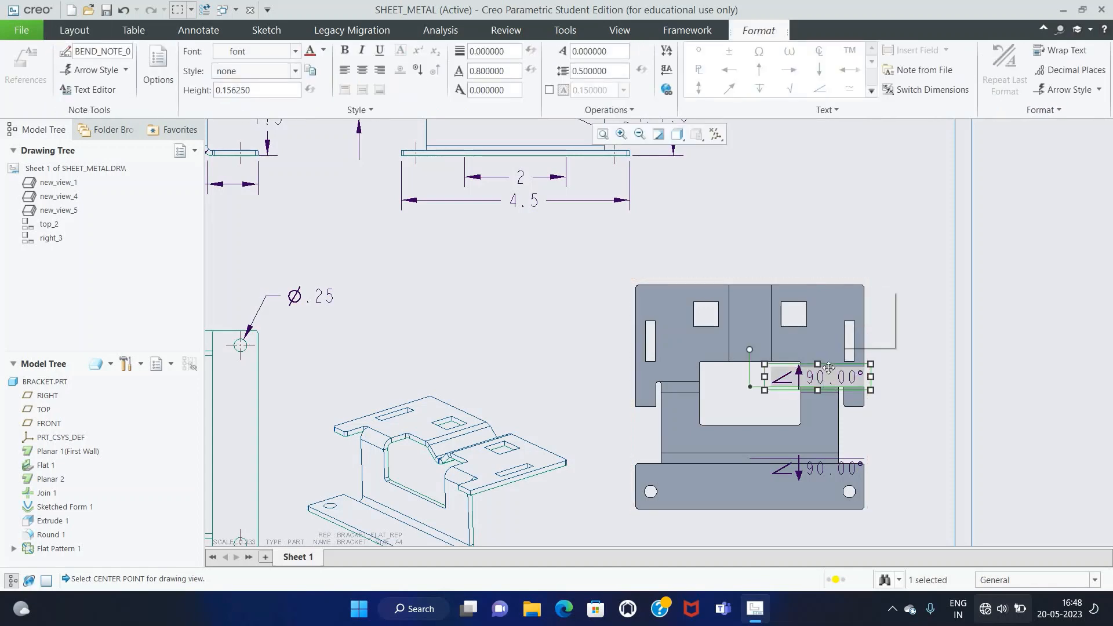
{"action": "left_click", "coordinate": [828, 369]}
{"action": "left_click", "coordinate": [1009, 354]}
{"action": "left_click", "coordinate": [820, 379]}
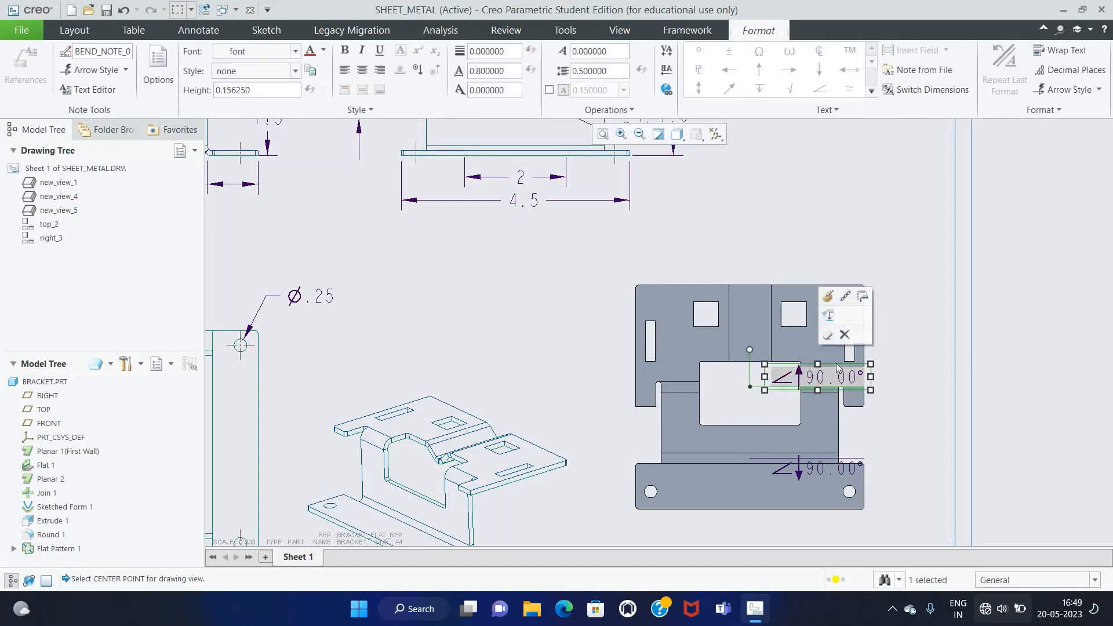
{"action": "left_click", "coordinate": [833, 374]}
{"action": "left_click", "coordinate": [903, 374]}
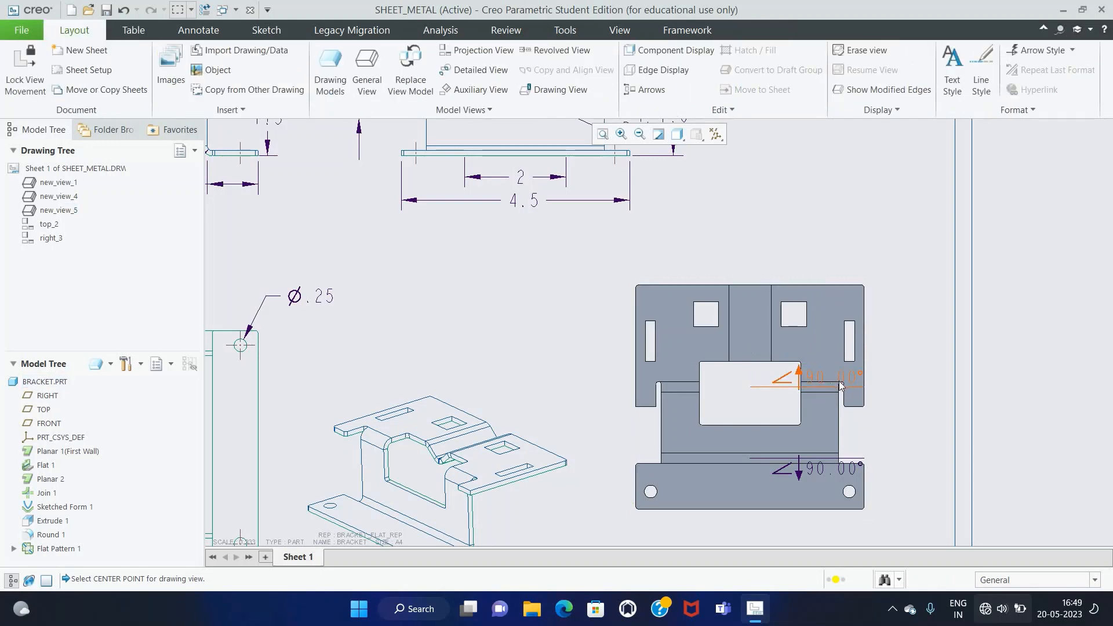
{"action": "left_click", "coordinate": [846, 382]}
{"action": "left_click_drag", "start_coordinate": [846, 383], "coordinate": [914, 250]}
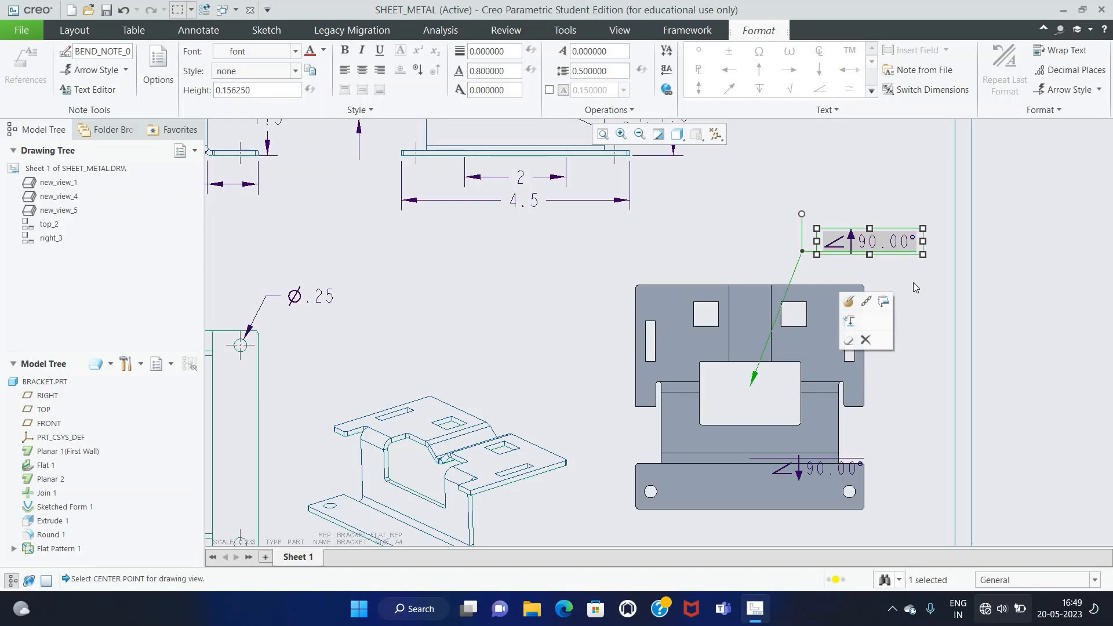
{"action": "left_click", "coordinate": [913, 283]}
Step: Reattach the upper bend note's leader beside the rectangular cutout and place its text above the view's upper-right corner
{"action": "left_click", "coordinate": [755, 376]}
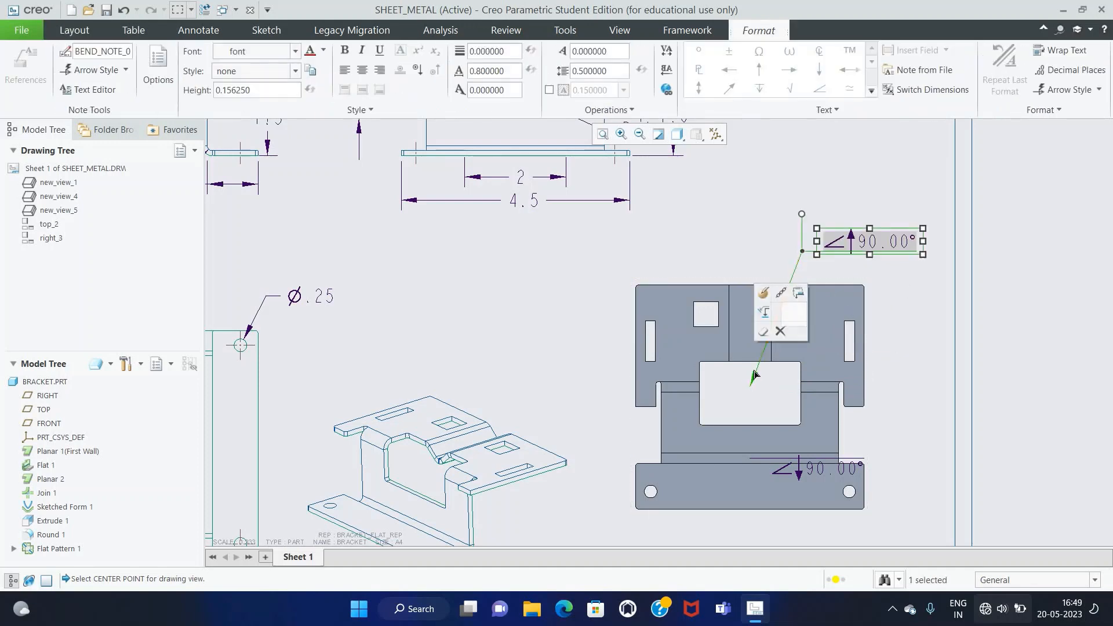
{"action": "left_click_drag", "start_coordinate": [749, 388], "coordinate": [816, 390]}
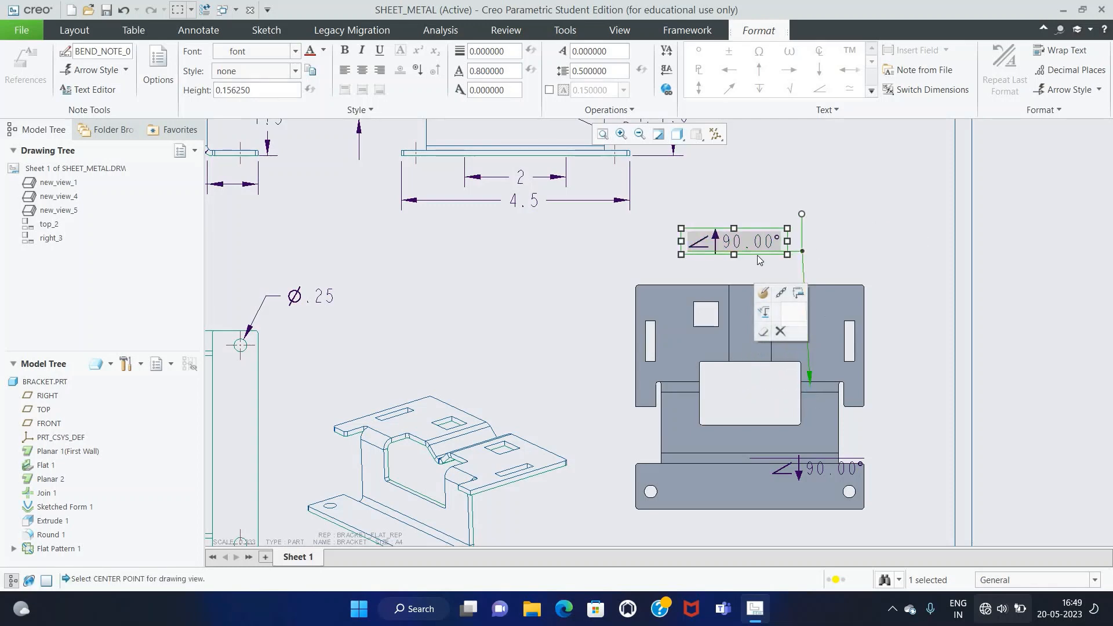
{"action": "left_click_drag", "start_coordinate": [757, 253], "coordinate": [786, 268]}
{"action": "left_click", "coordinate": [894, 346]}
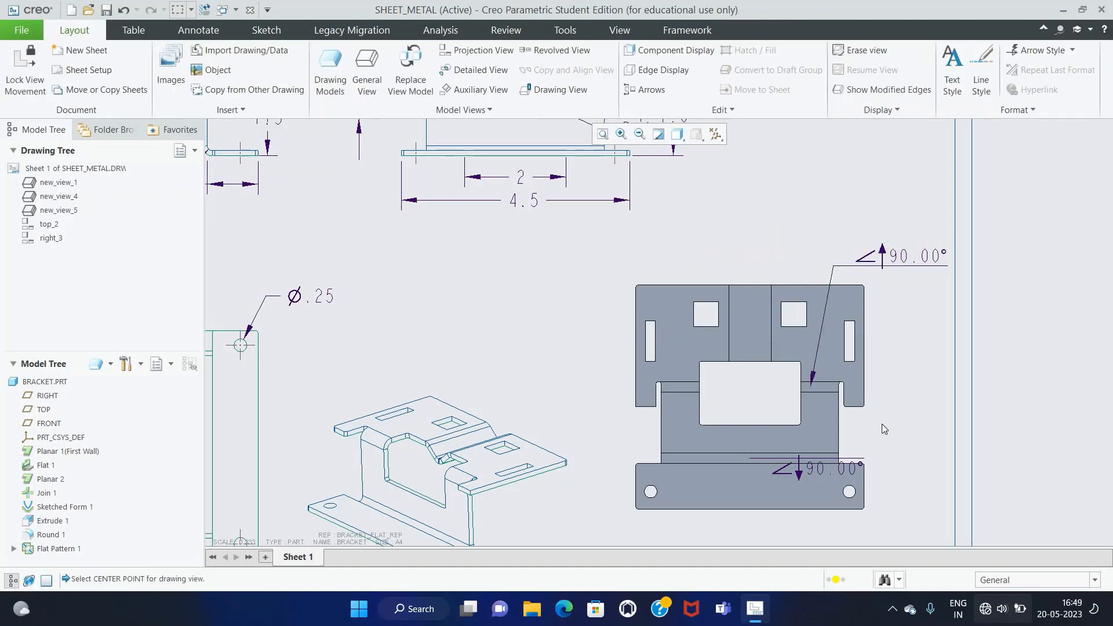
Step: Move the lower bend's 90° note below the flat pattern, leaving its leader attached to the bend
{"action": "left_click", "coordinate": [826, 468]}
{"action": "scroll", "coordinate": [829, 469], "scroll_direction": "down", "scroll_amount": 2}
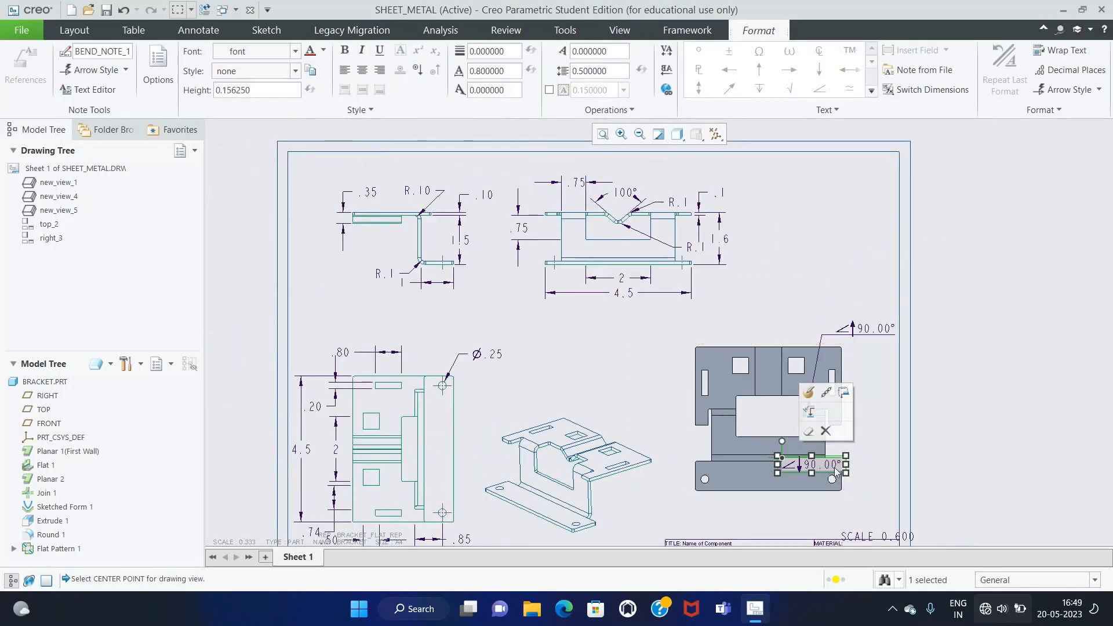
{"action": "left_click_drag", "start_coordinate": [837, 472], "coordinate": [879, 515]}
{"action": "left_click", "coordinate": [861, 469]}
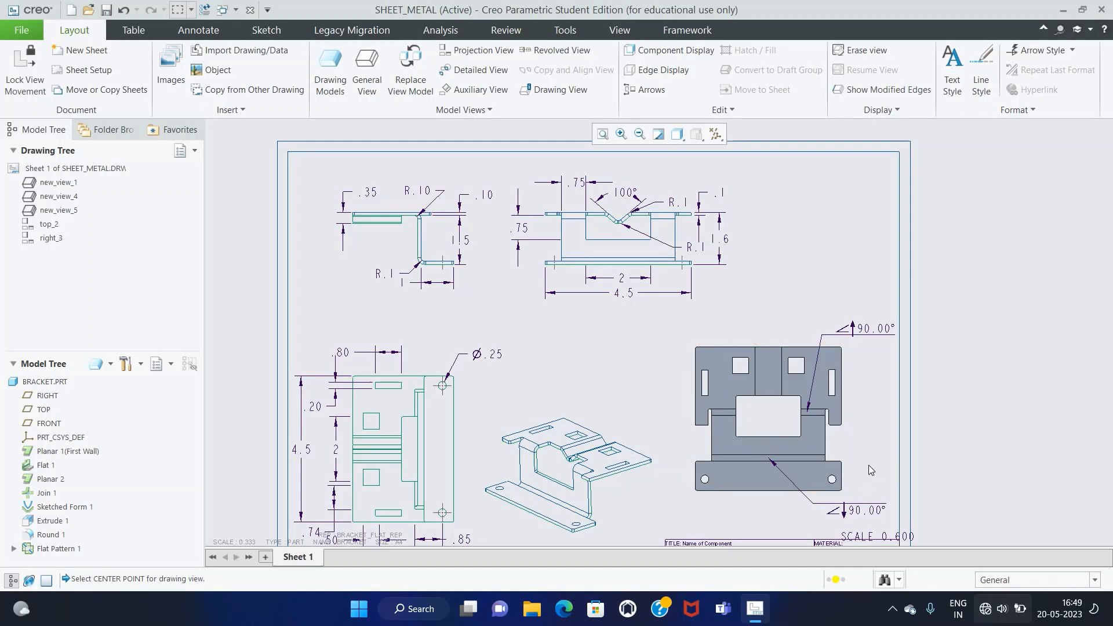
Step: Show the datum axes A_1 to A_4 in the flat-pattern view for its bends and holes
{"action": "scroll", "coordinate": [868, 465], "scroll_direction": "up", "scroll_amount": 1}
{"action": "left_click", "coordinate": [212, 36]}
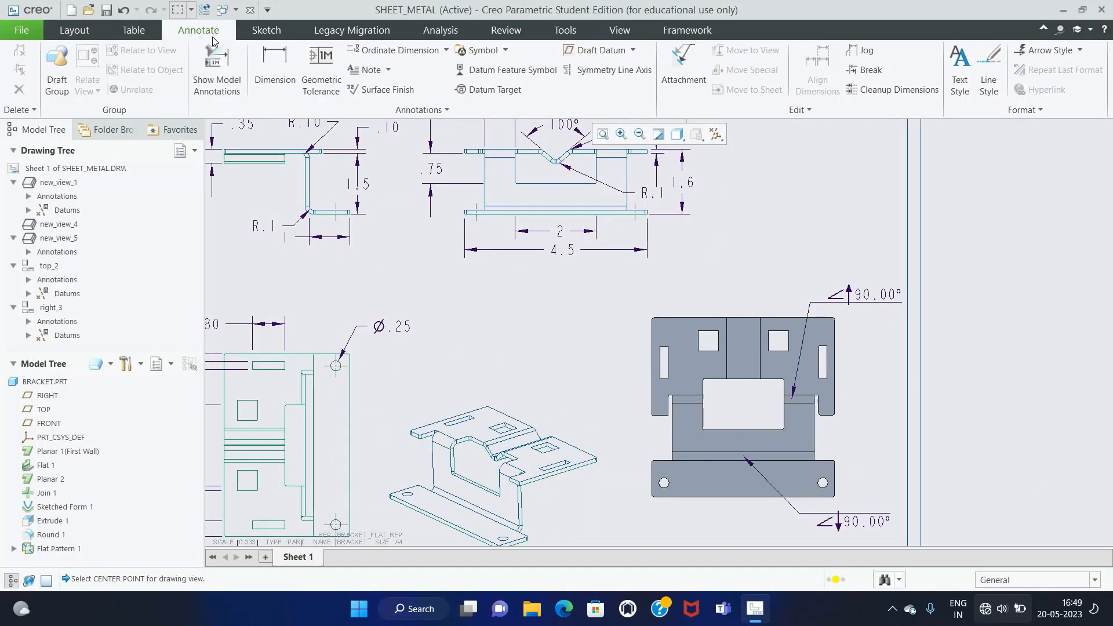
{"action": "left_click", "coordinate": [217, 69]}
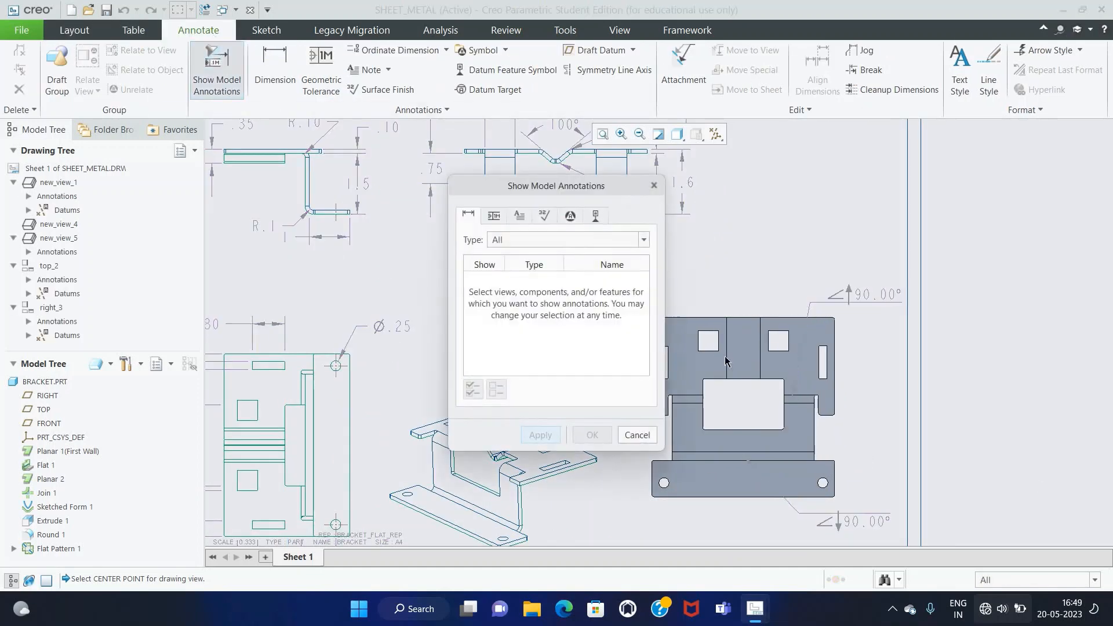
{"action": "left_click", "coordinate": [690, 320]}
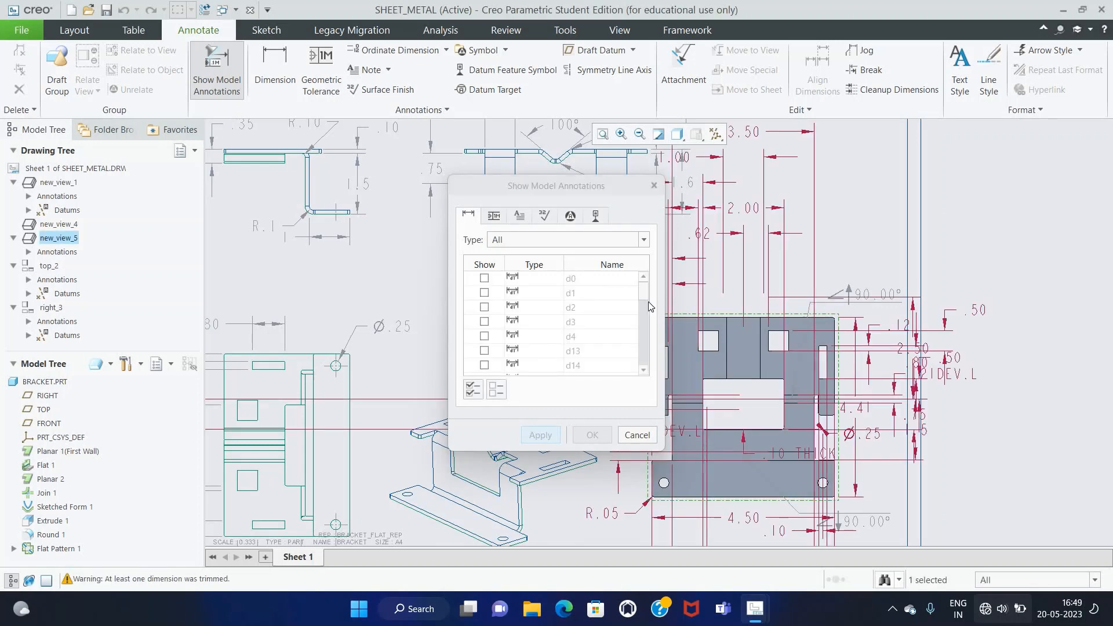
{"action": "left_click", "coordinate": [595, 216]}
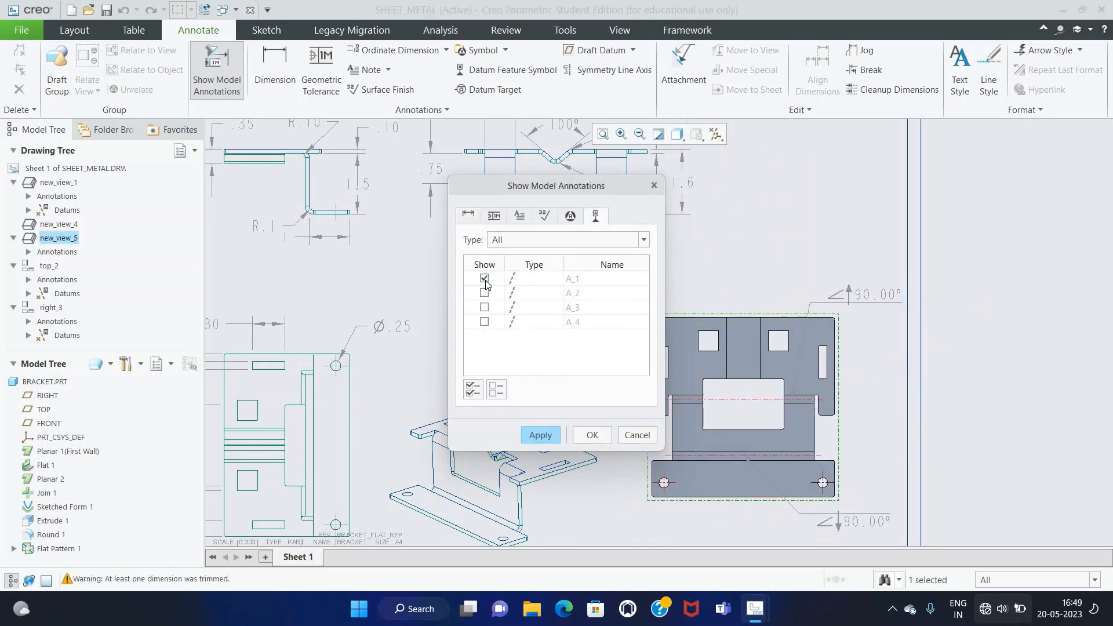
{"action": "left_click", "coordinate": [484, 322]}
{"action": "left_click", "coordinate": [540, 435]}
{"action": "left_click", "coordinate": [469, 215]}
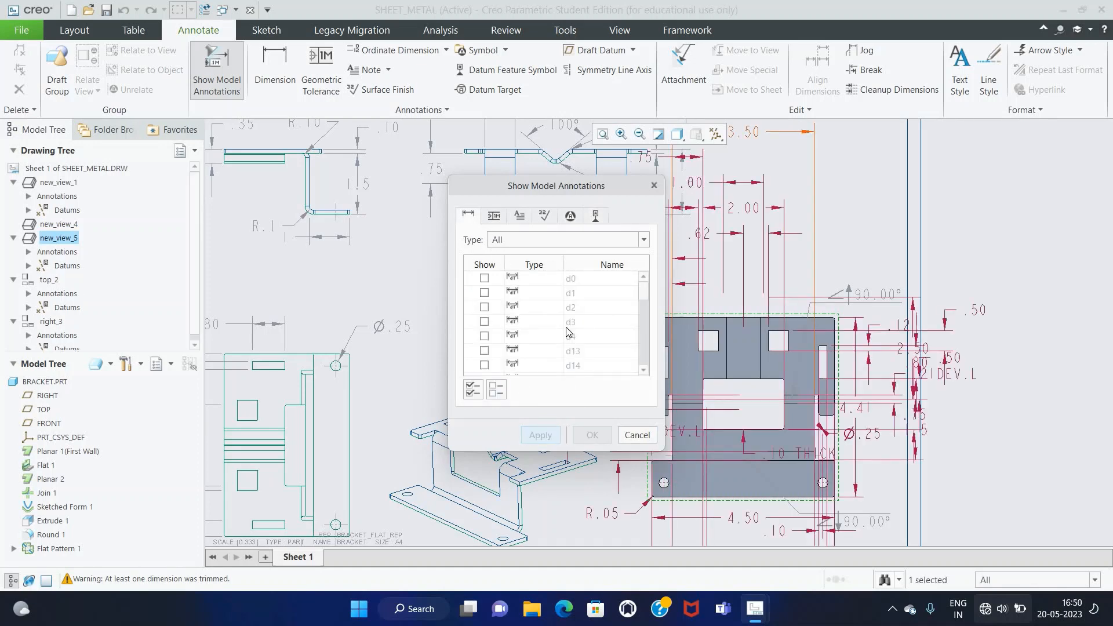
{"action": "scroll", "coordinate": [877, 323], "scroll_direction": "up", "scroll_amount": 5}
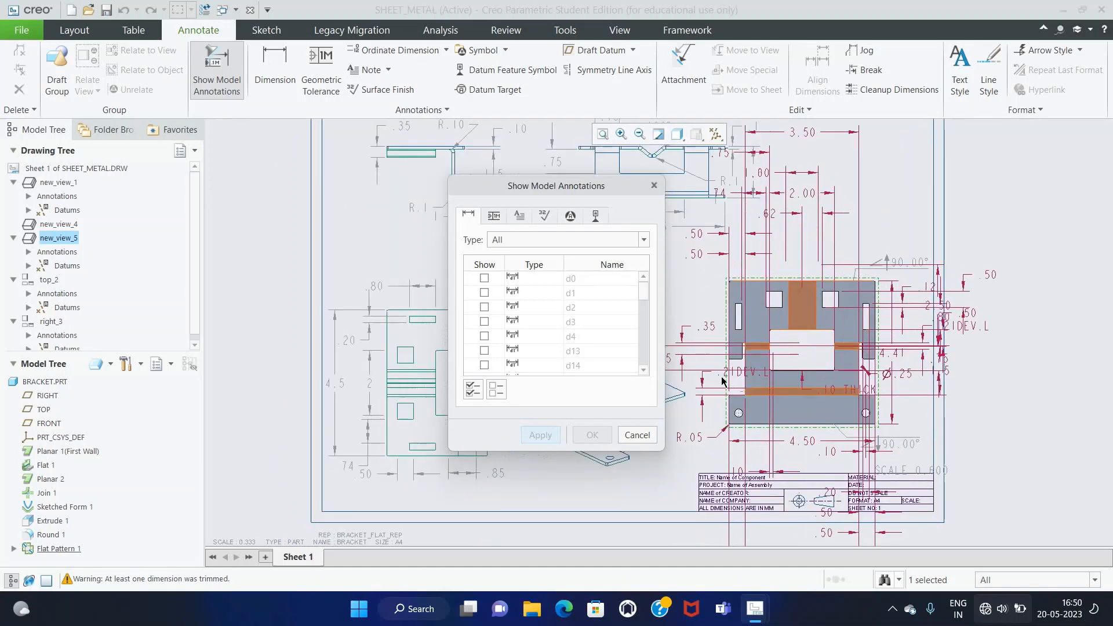
{"action": "scroll", "coordinate": [718, 378], "scroll_direction": "up", "scroll_amount": 1}
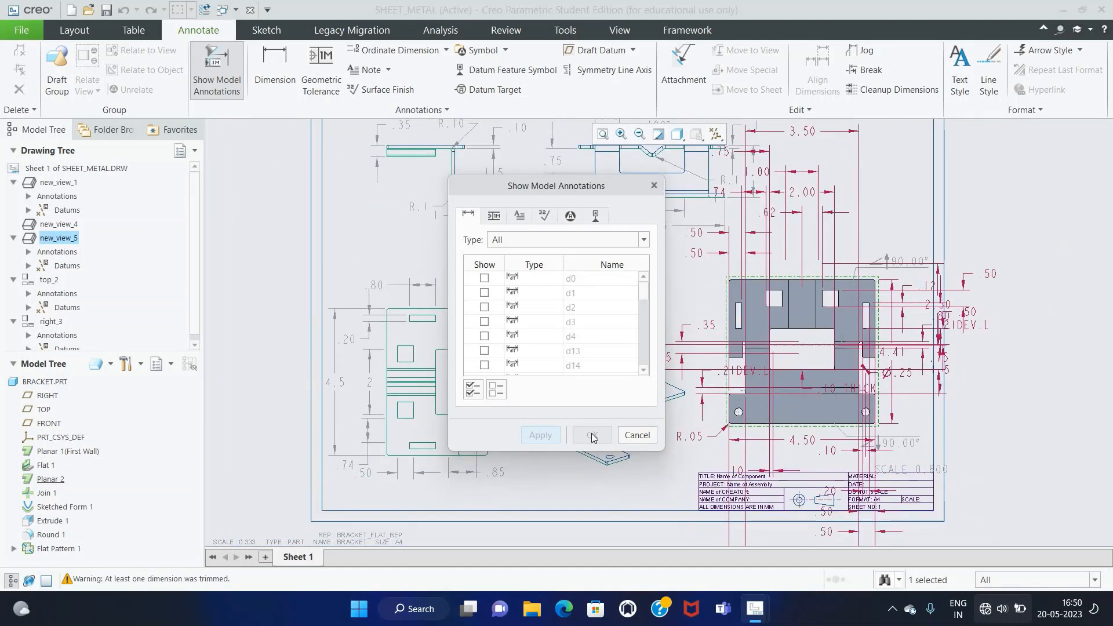
{"action": "left_click", "coordinate": [637, 434]}
Step: Dimension the spacing between the flat pattern's two vertical bend edges and place it above the view
{"action": "left_click", "coordinate": [275, 70]}
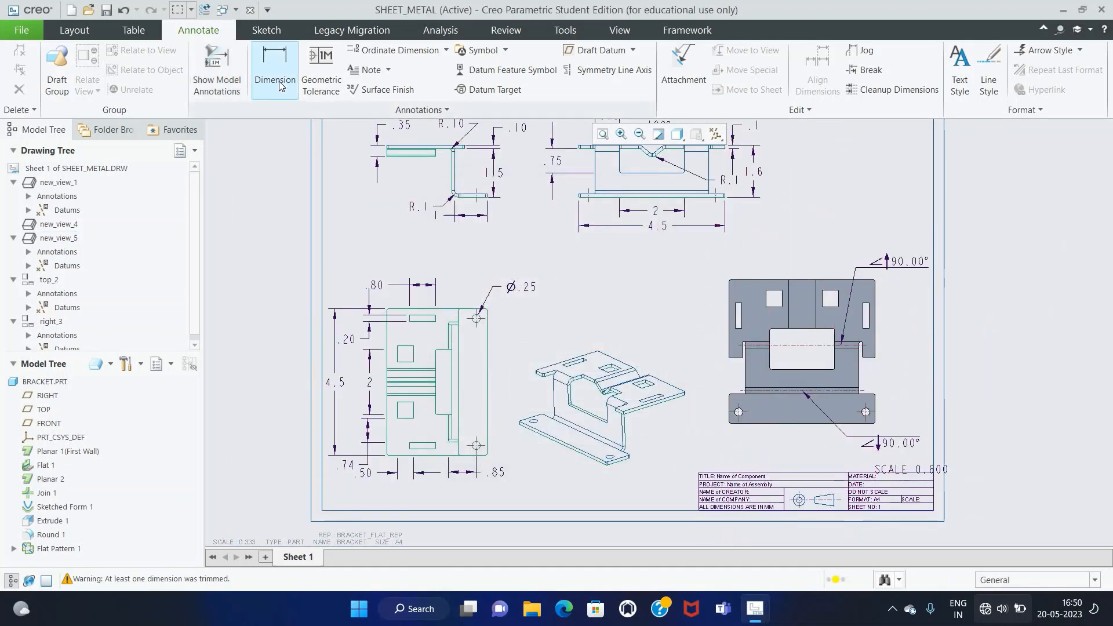
{"action": "scroll", "coordinate": [892, 326], "scroll_direction": "down", "scroll_amount": 2}
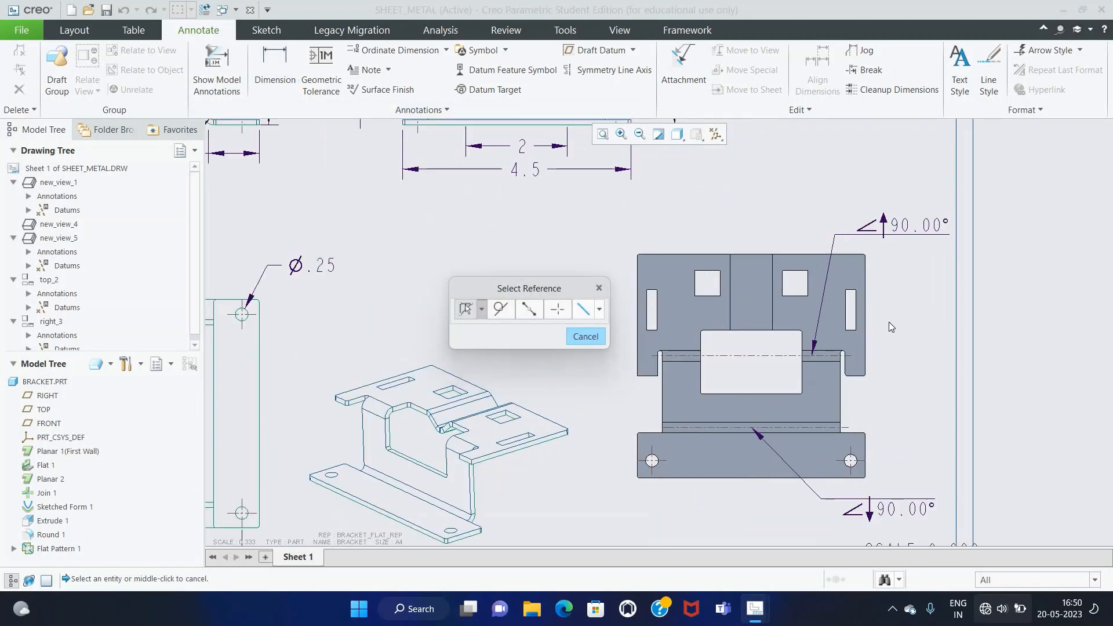
{"action": "left_click", "coordinate": [729, 262]}
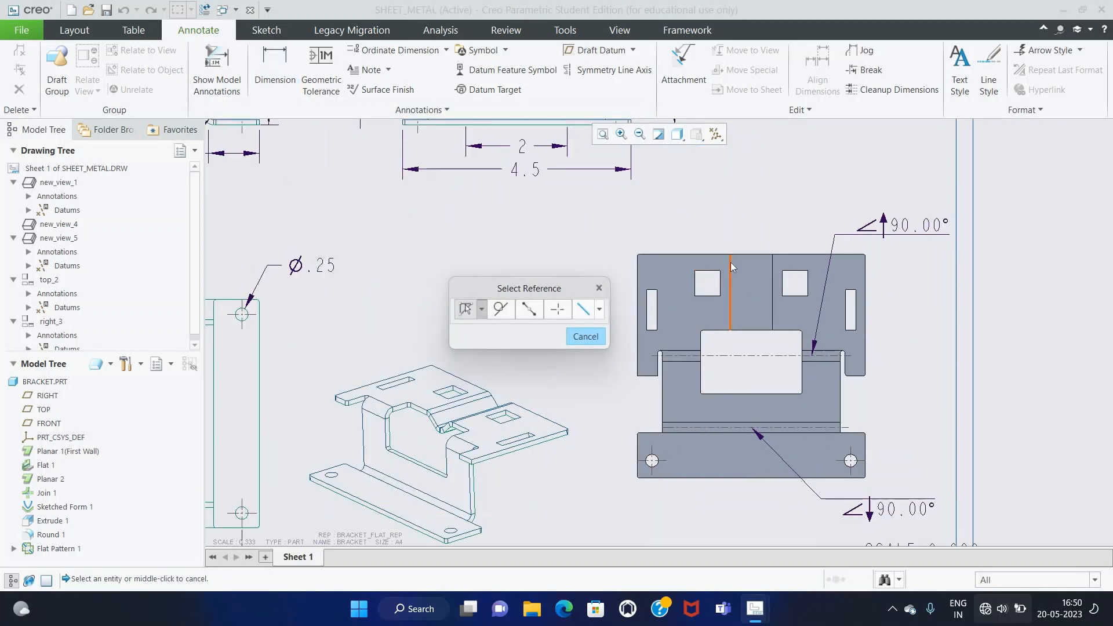
{"action": "left_click", "coordinate": [772, 263], "text": "ctrl"}
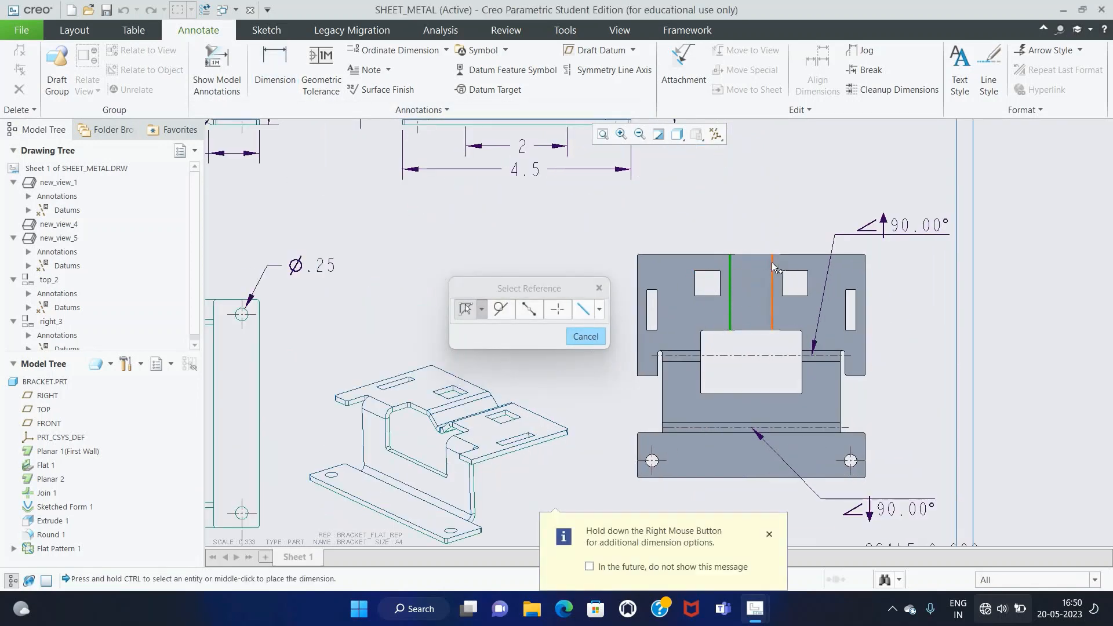
{"action": "middle_click", "coordinate": [783, 228]}
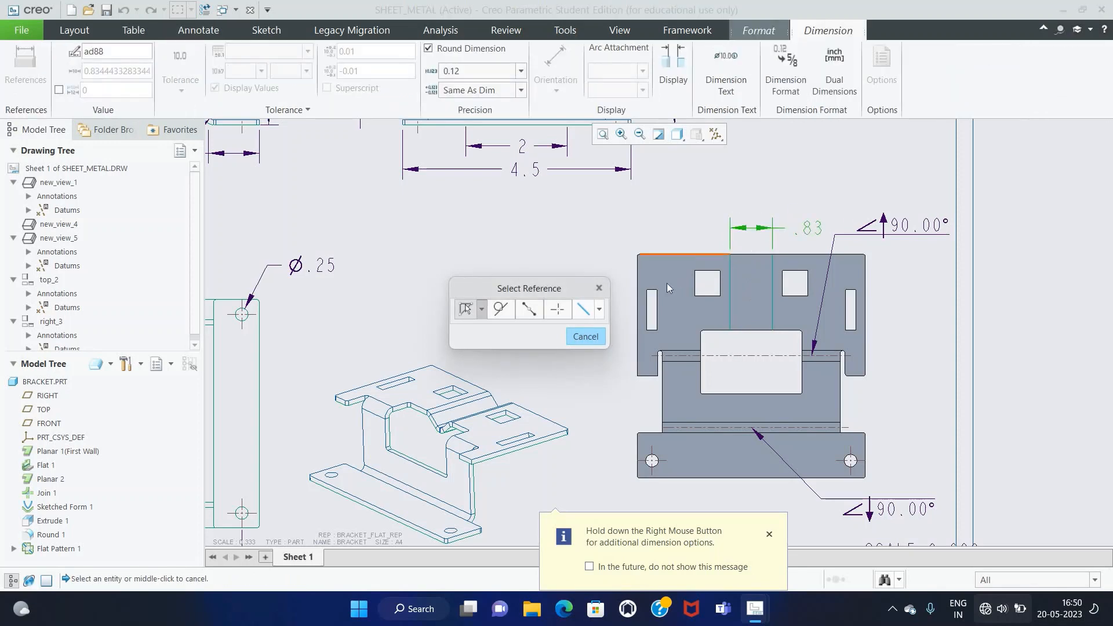
Step: Dimension the widths of the flat pattern's left square cutout and left slot, placing both above the view
{"action": "left_click", "coordinate": [693, 281]}
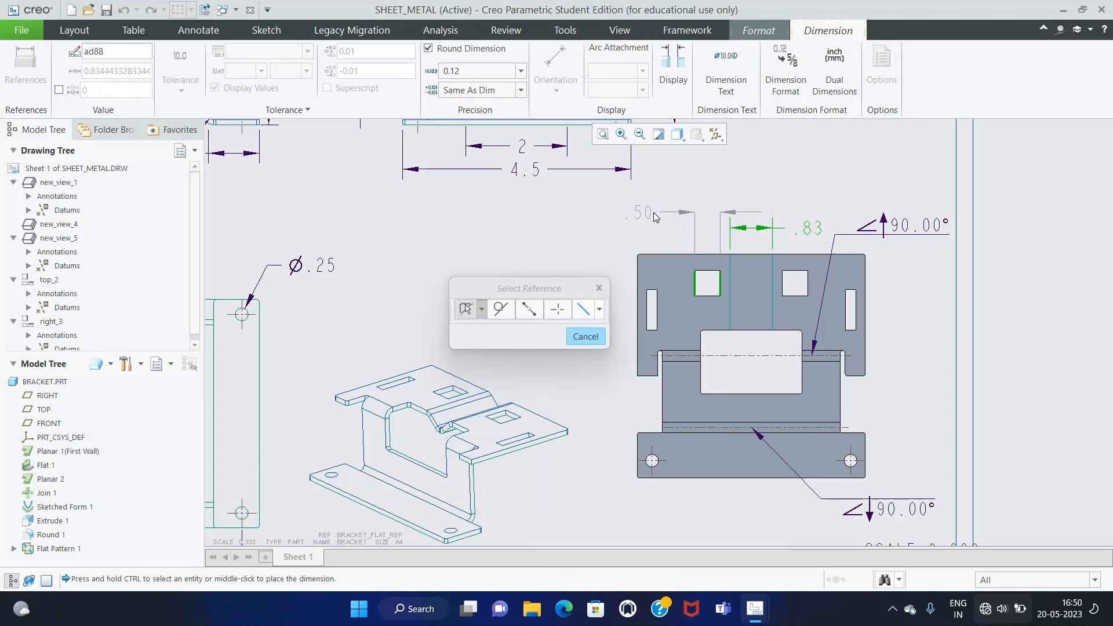
{"action": "middle_click", "coordinate": [656, 213]}
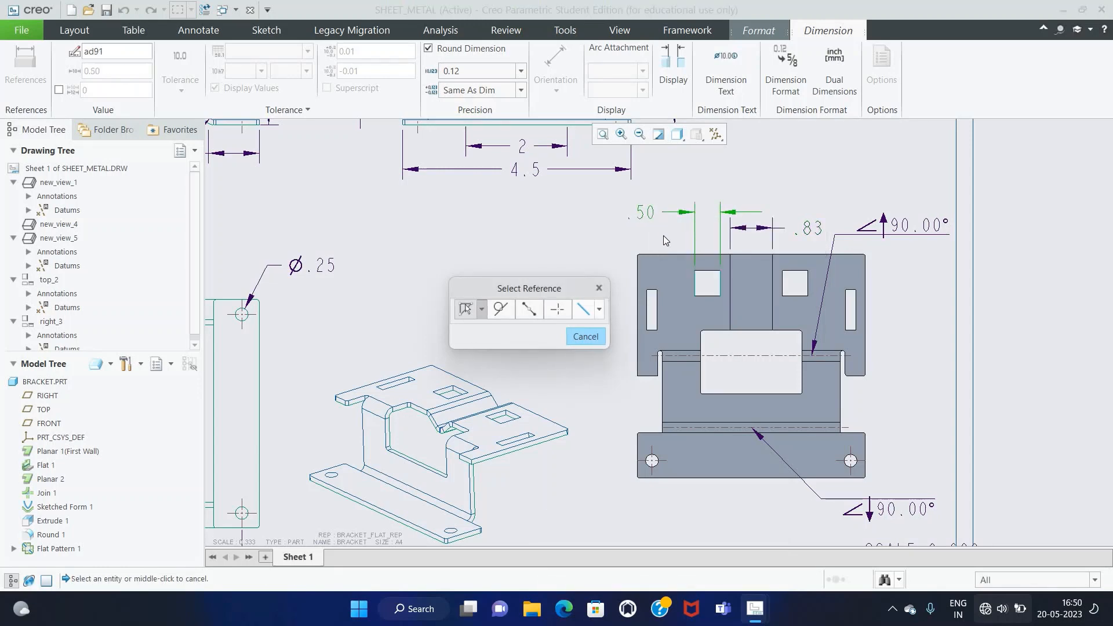
{"action": "left_click", "coordinate": [647, 303]}
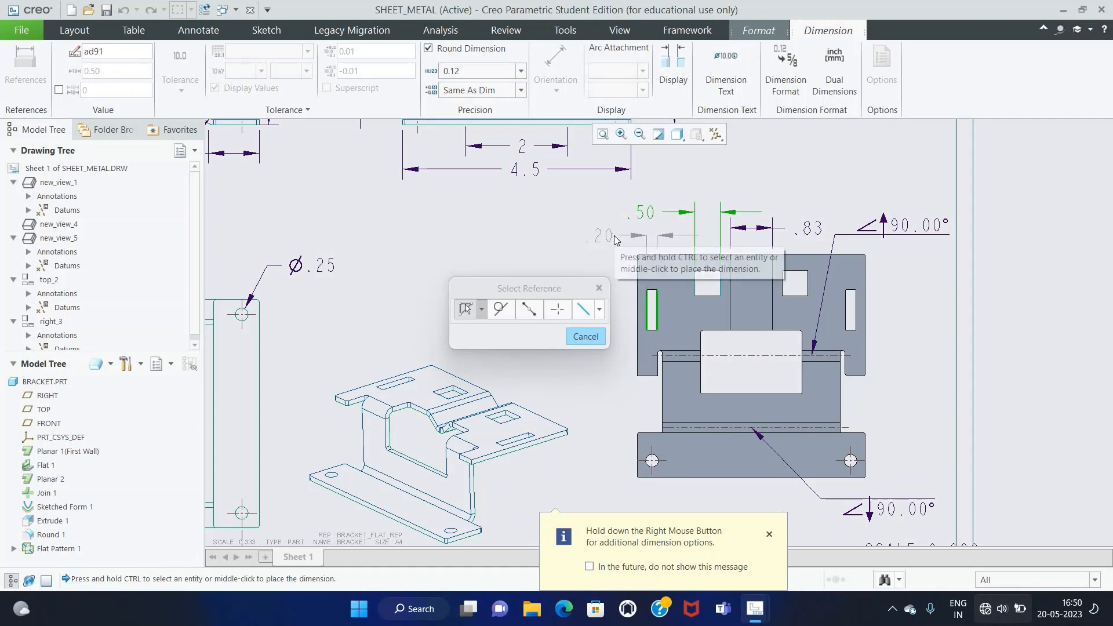
{"action": "middle_click", "coordinate": [615, 239]}
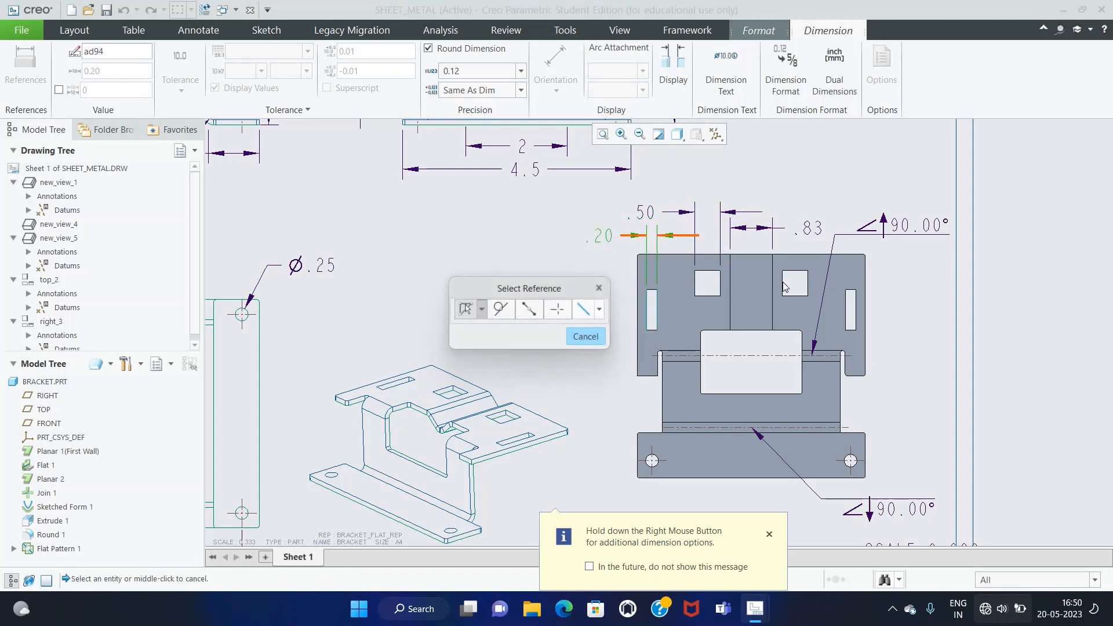
Step: Dimension the length of the flat pattern's right slot and place it beside the view
{"action": "left_click", "coordinate": [851, 302]}
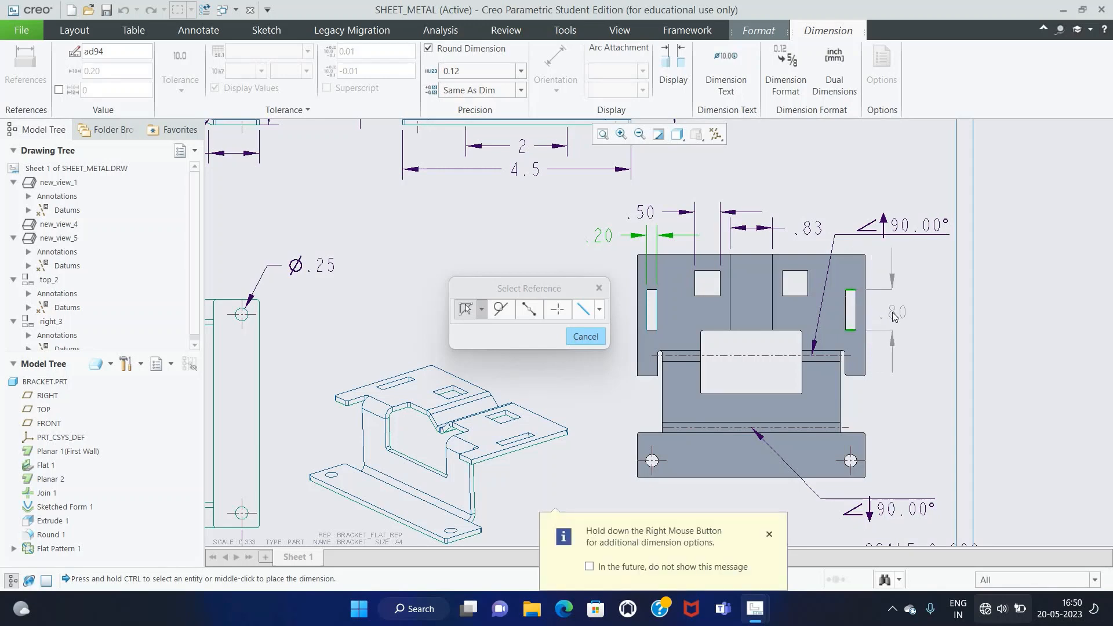
{"action": "middle_click", "coordinate": [892, 311]}
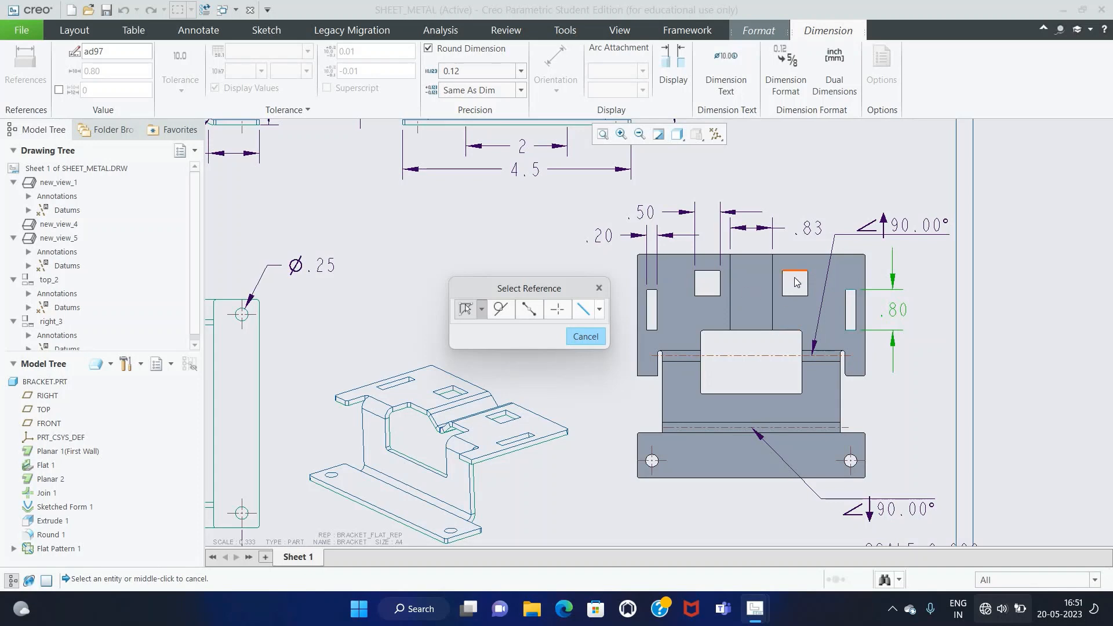
{"action": "scroll", "coordinate": [549, 401], "scroll_direction": "up", "scroll_amount": 3}
{"action": "scroll", "coordinate": [548, 401], "scroll_direction": "down", "scroll_amount": 3}
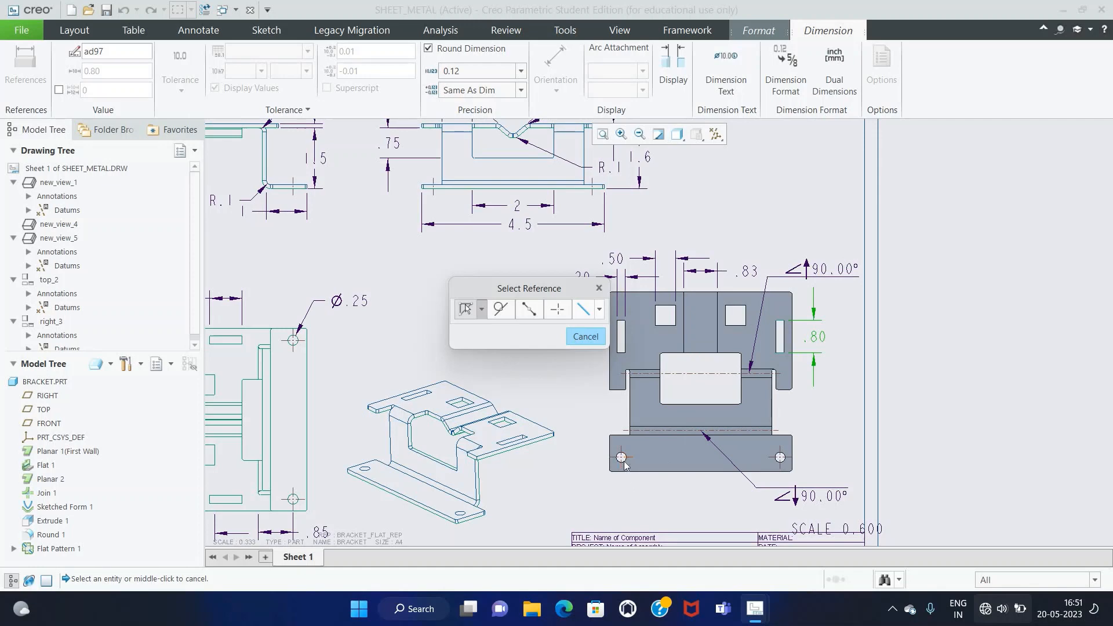
Step: Add a radius dimension to the left hole in the flat pattern's bottom flange, placing it below the view
{"action": "scroll", "coordinate": [624, 464], "scroll_direction": "down", "scroll_amount": 3}
{"action": "left_click", "coordinate": [621, 459]}
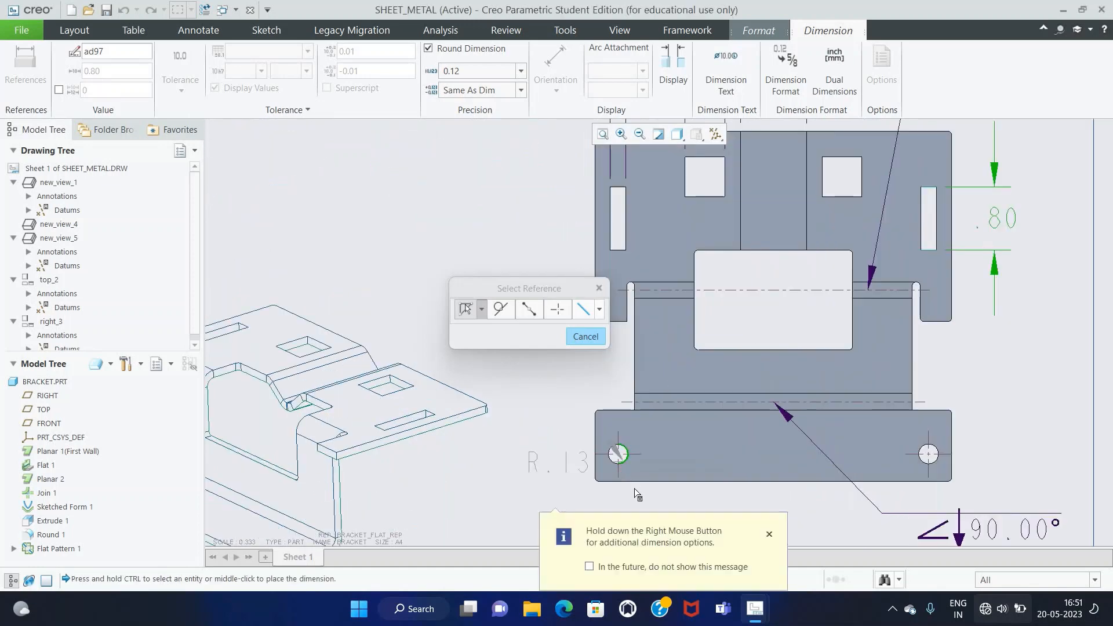
{"action": "middle_click", "coordinate": [648, 514]}
{"action": "scroll", "coordinate": [647, 498], "scroll_direction": "up", "scroll_amount": 3}
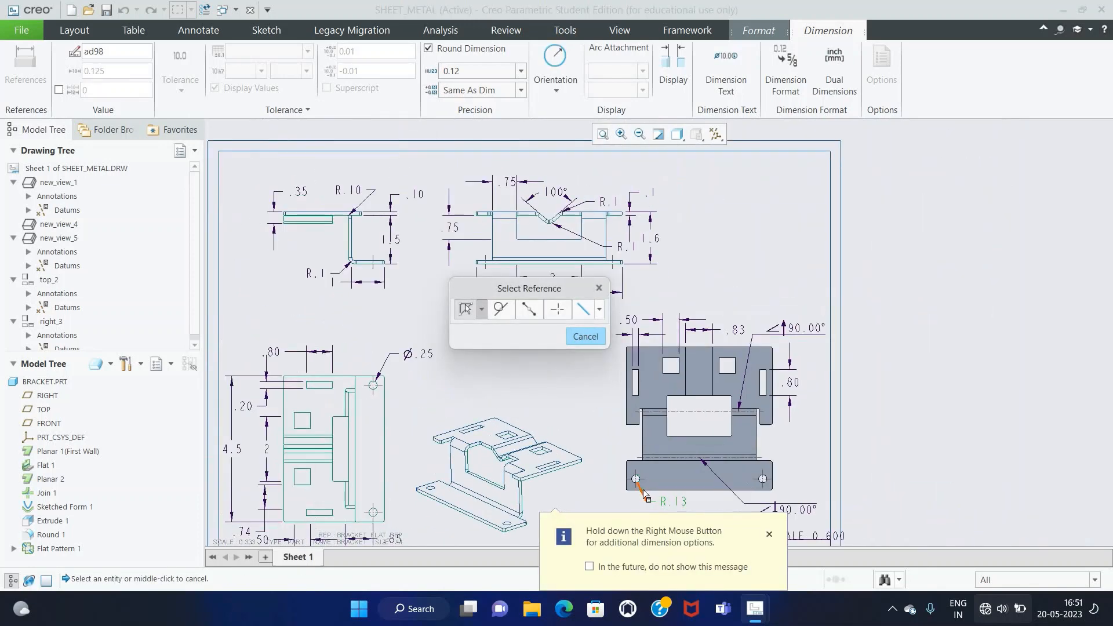
Step: Dimension the height of the flat pattern's large central cutout and place it left of the view
{"action": "scroll", "coordinate": [713, 512], "scroll_direction": "down", "scroll_amount": 2}
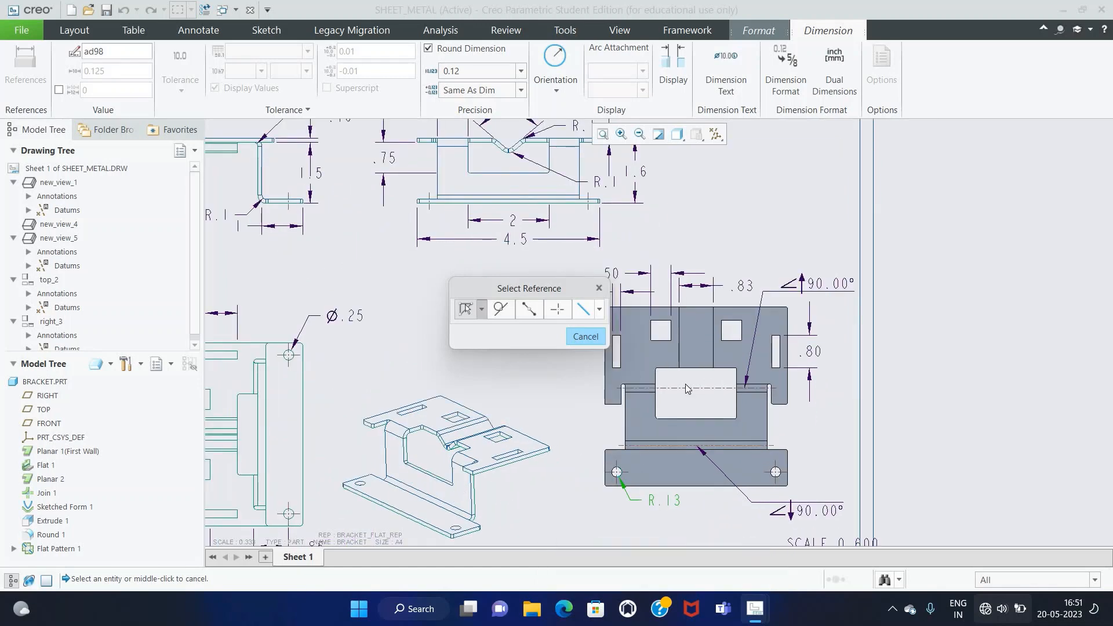
{"action": "left_click", "coordinate": [673, 371]}
{"action": "left_click", "coordinate": [672, 418], "text": "ctrl"}
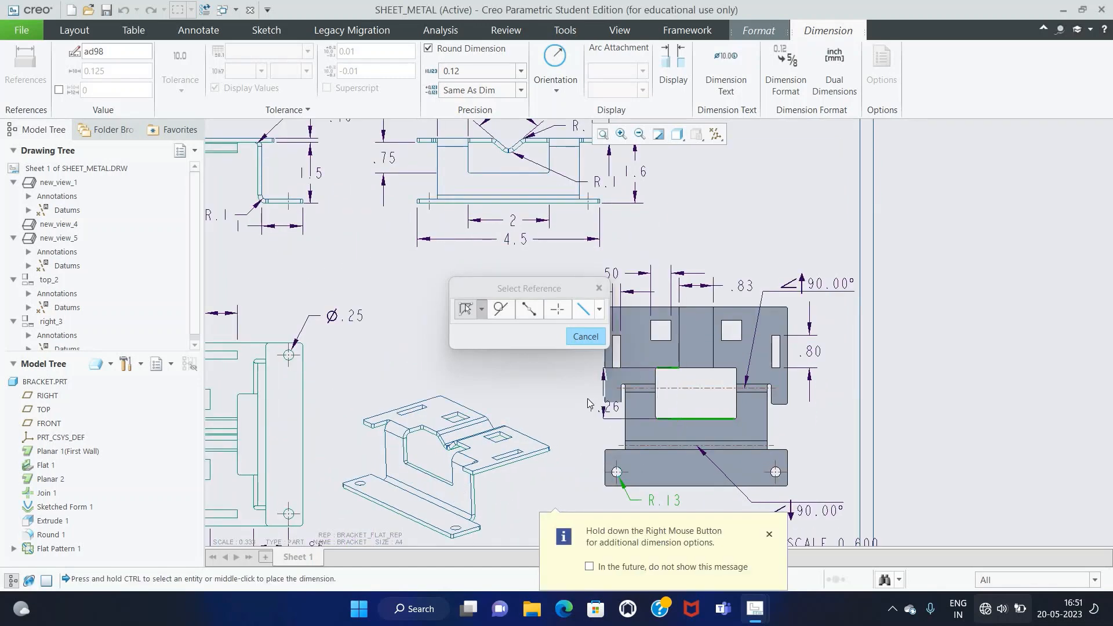
{"action": "middle_click", "coordinate": [582, 393]}
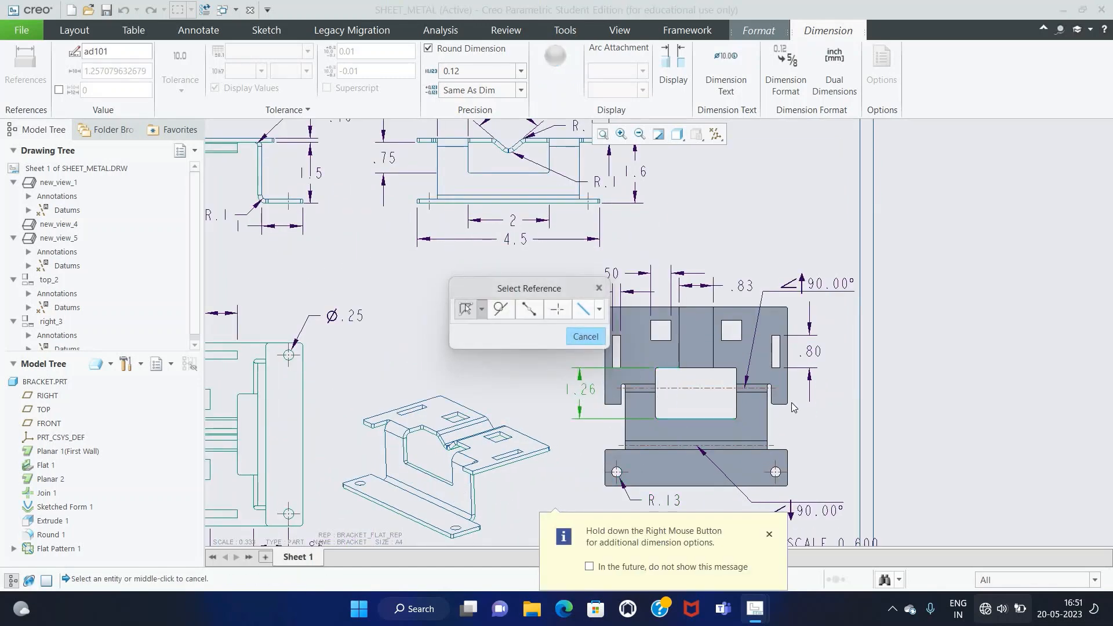
Step: Dimension the width of the flat pattern's right tab and the height of its bottom flange, placing both at the right
{"action": "left_click", "coordinate": [772, 398]}
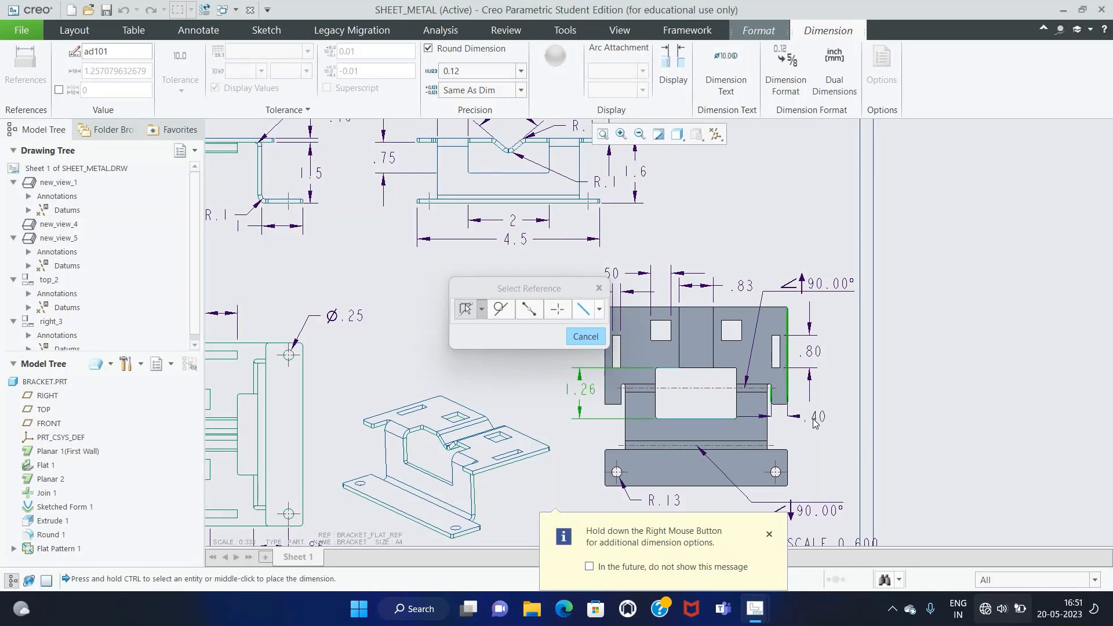
{"action": "middle_click", "coordinate": [818, 424]}
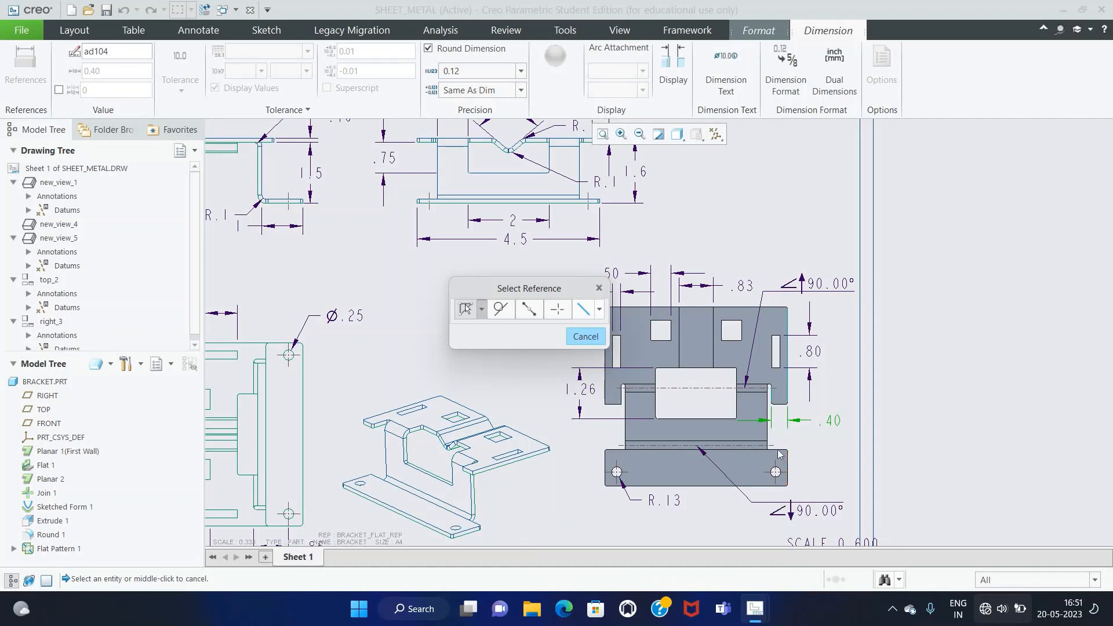
{"action": "left_click", "coordinate": [780, 453]}
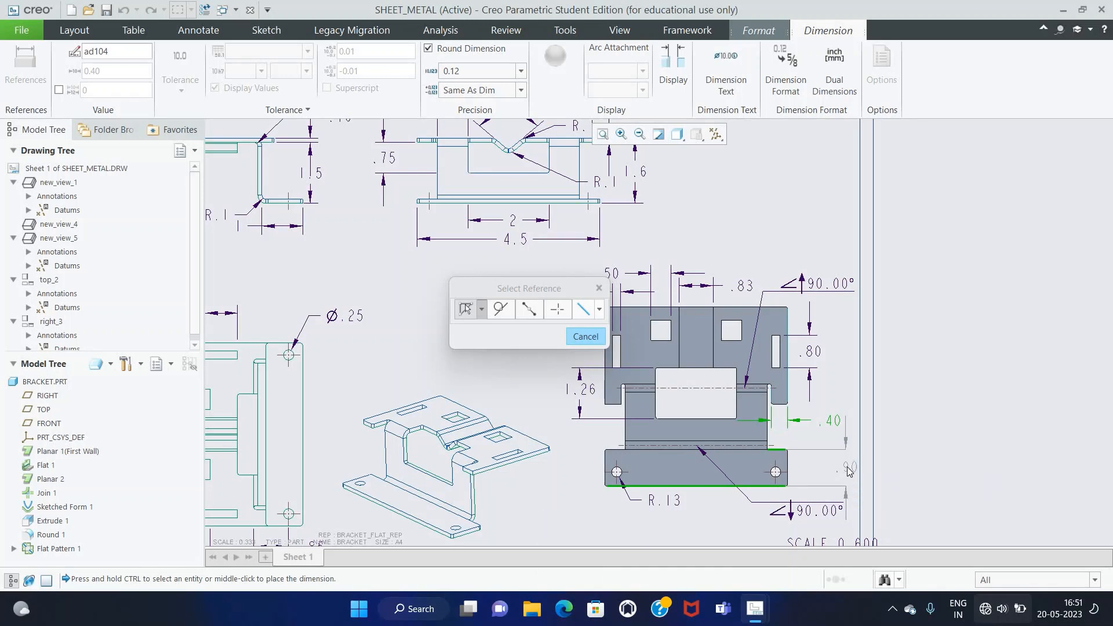
{"action": "middle_click", "coordinate": [847, 470]}
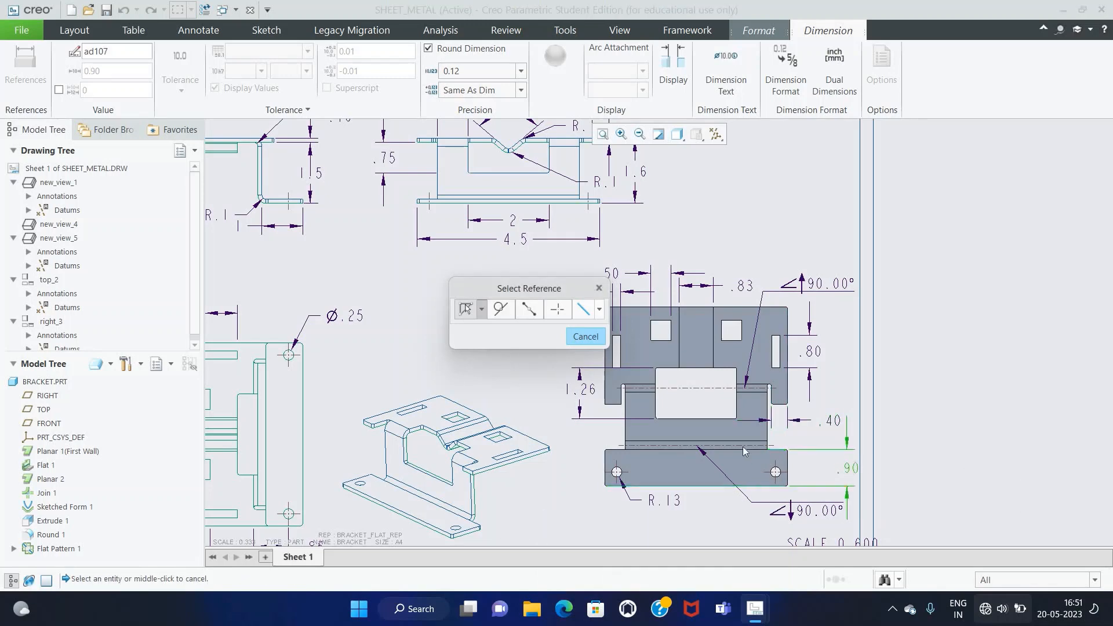
{"action": "scroll", "coordinate": [742, 447], "scroll_direction": "down", "scroll_amount": 1}
{"action": "scroll", "coordinate": [732, 440], "scroll_direction": "down", "scroll_amount": 1}
{"action": "scroll", "coordinate": [744, 450], "scroll_direction": "up", "scroll_amount": 1}
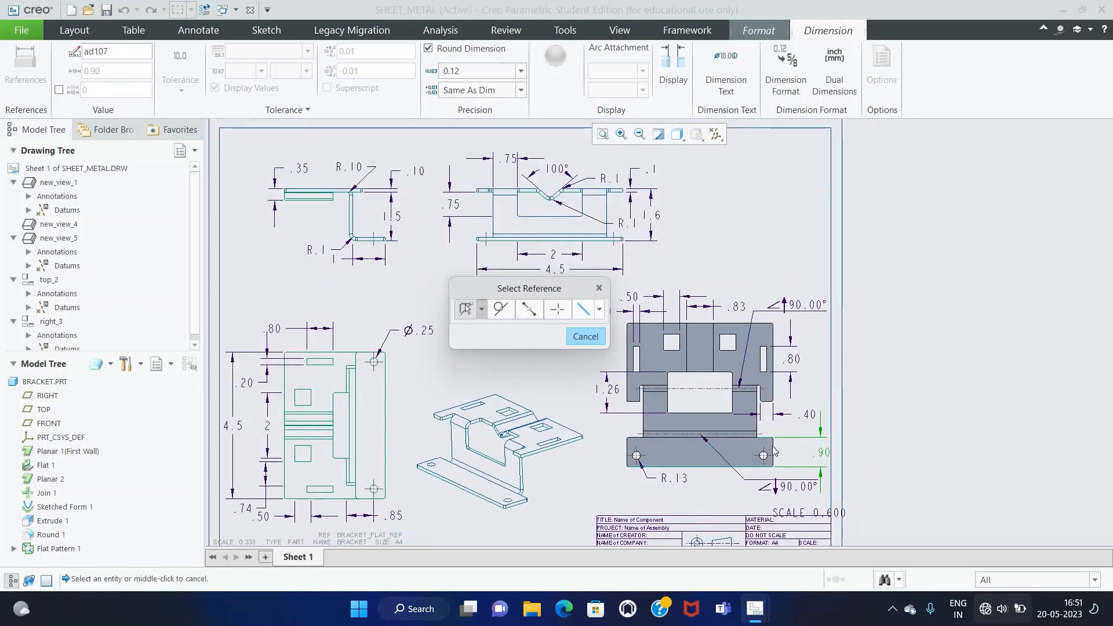
{"action": "left_click", "coordinate": [583, 336]}
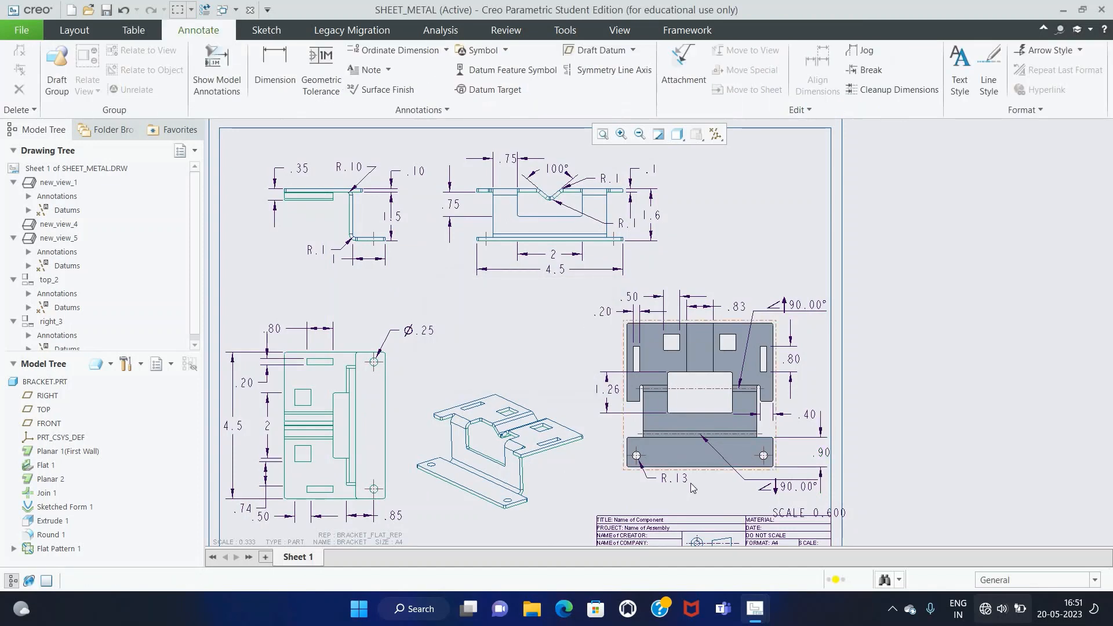
Step: Change the flat pattern's hole dimension from a radius to a diameter
{"action": "left_click", "coordinate": [672, 478]}
{"action": "left_click", "coordinate": [556, 91]}
{"action": "left_click", "coordinate": [562, 119]}
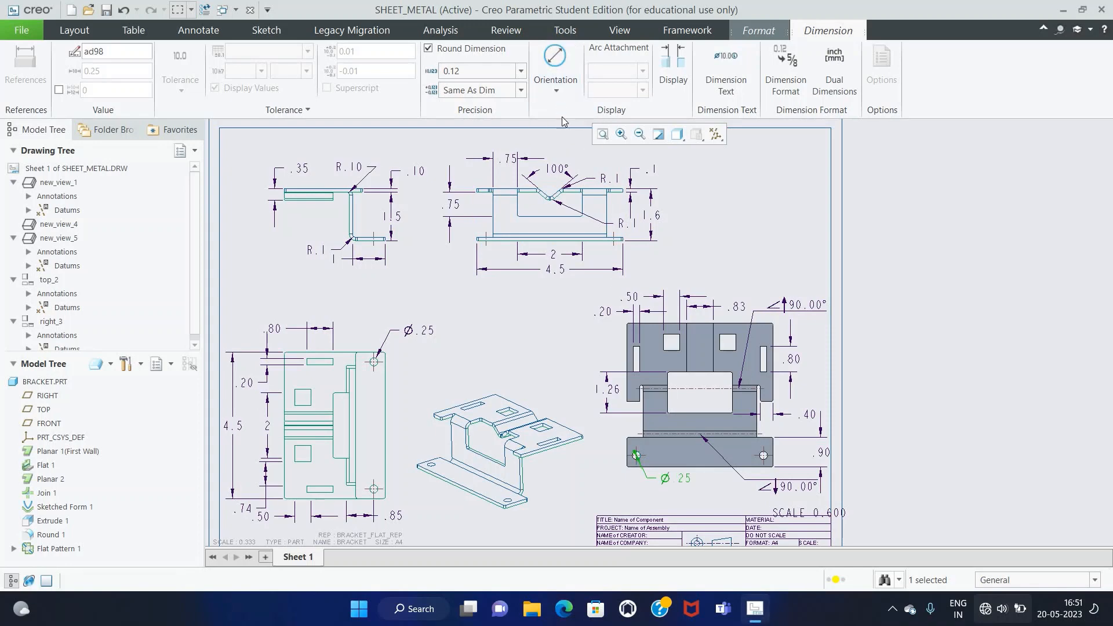
{"action": "left_click", "coordinate": [781, 250]}
{"action": "left_click", "coordinate": [681, 486]}
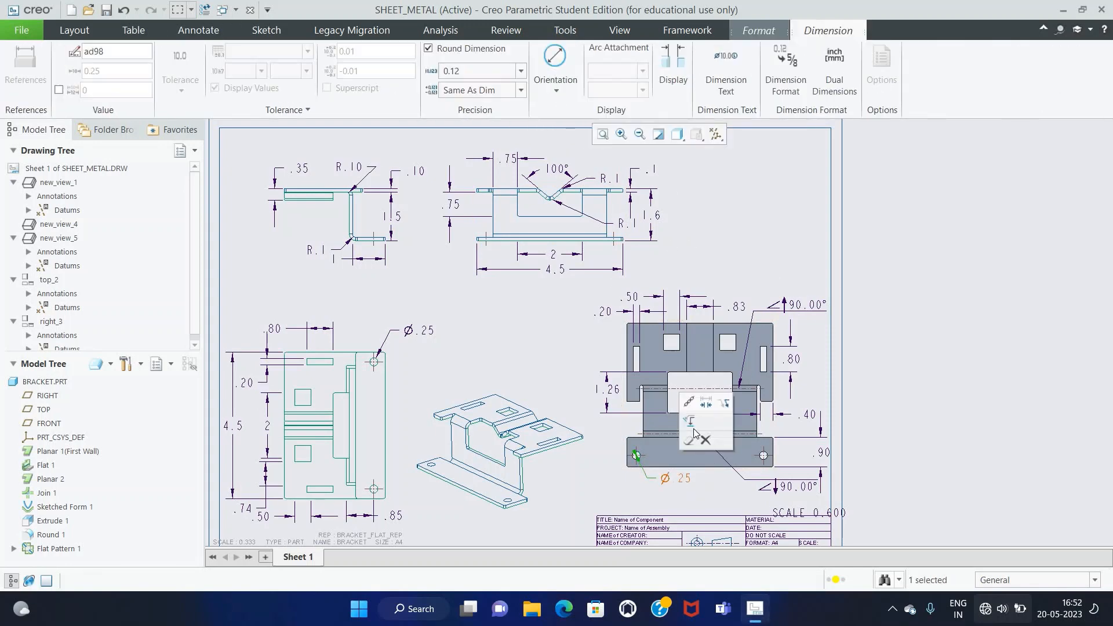
{"action": "left_click", "coordinate": [694, 425]}
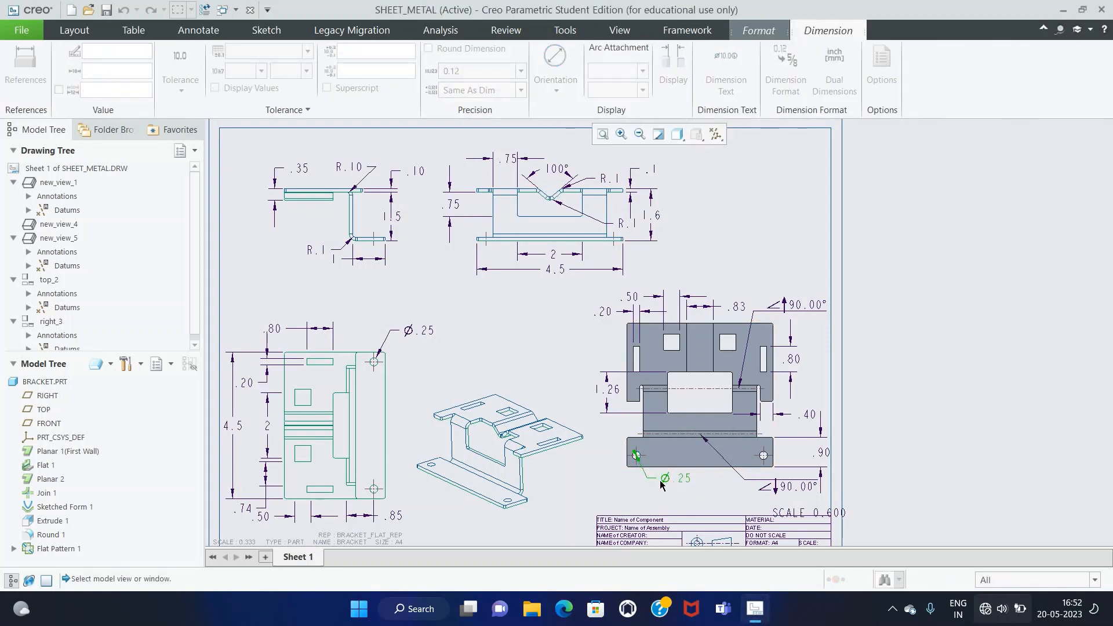
{"action": "middle_click", "coordinate": [678, 494]}
Step: Flip the arrow of the flat pattern's hole diameter dimension
{"action": "left_click", "coordinate": [681, 482]}
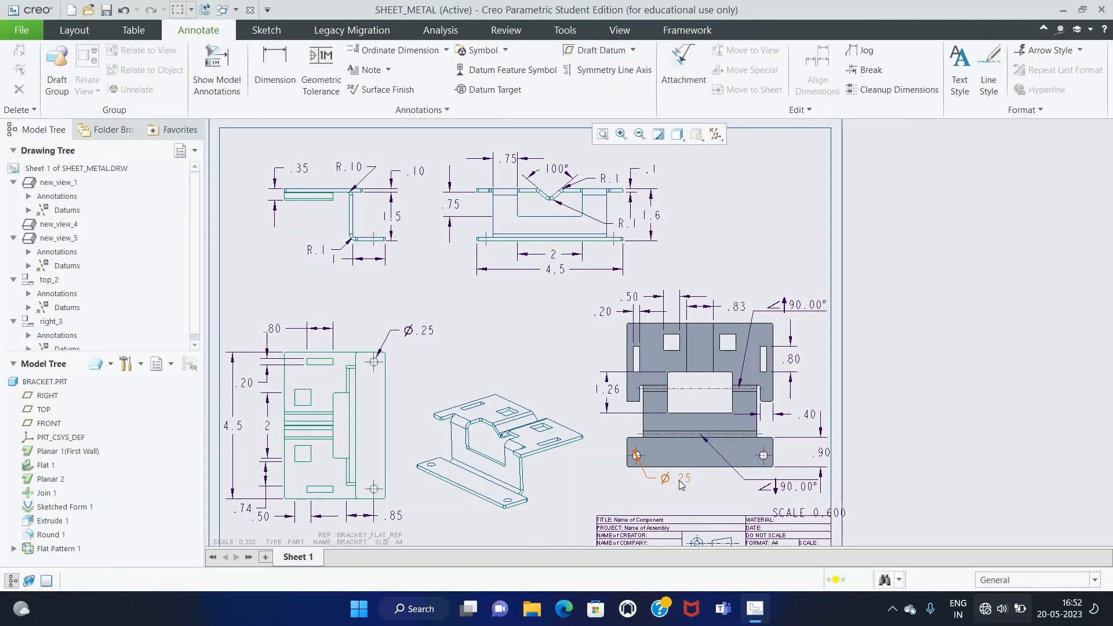
{"action": "left_click", "coordinate": [707, 402]}
{"action": "left_click", "coordinate": [652, 500]}
{"action": "scroll", "coordinate": [616, 415], "scroll_direction": "up", "scroll_amount": 2}
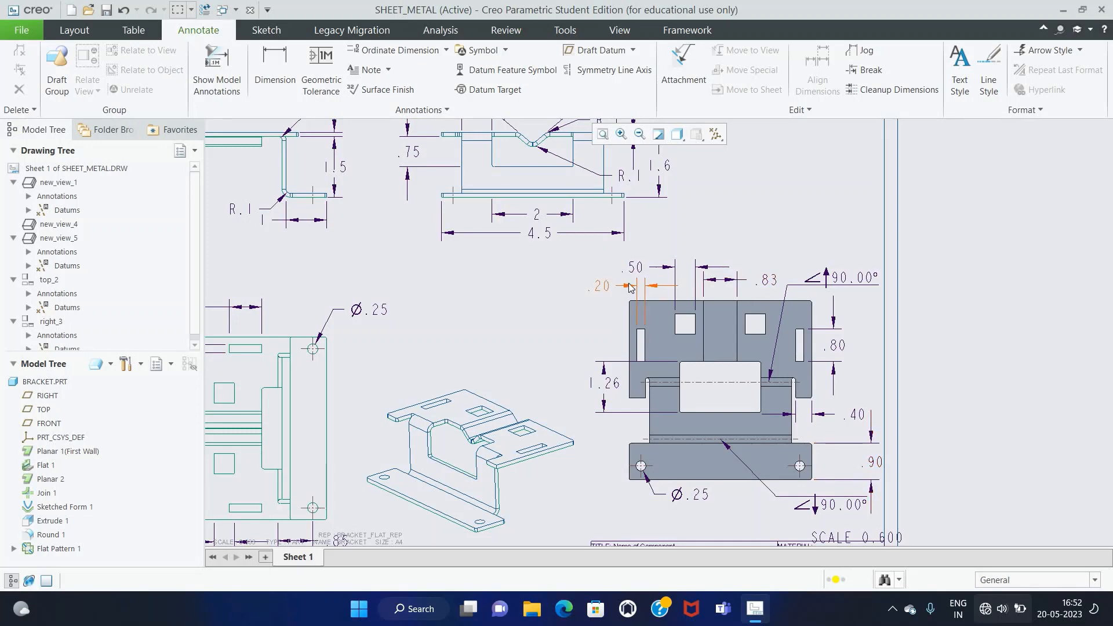
Step: Move the flat-pattern view's scale note to just below the view, above the title block
{"action": "left_click", "coordinate": [603, 134]}
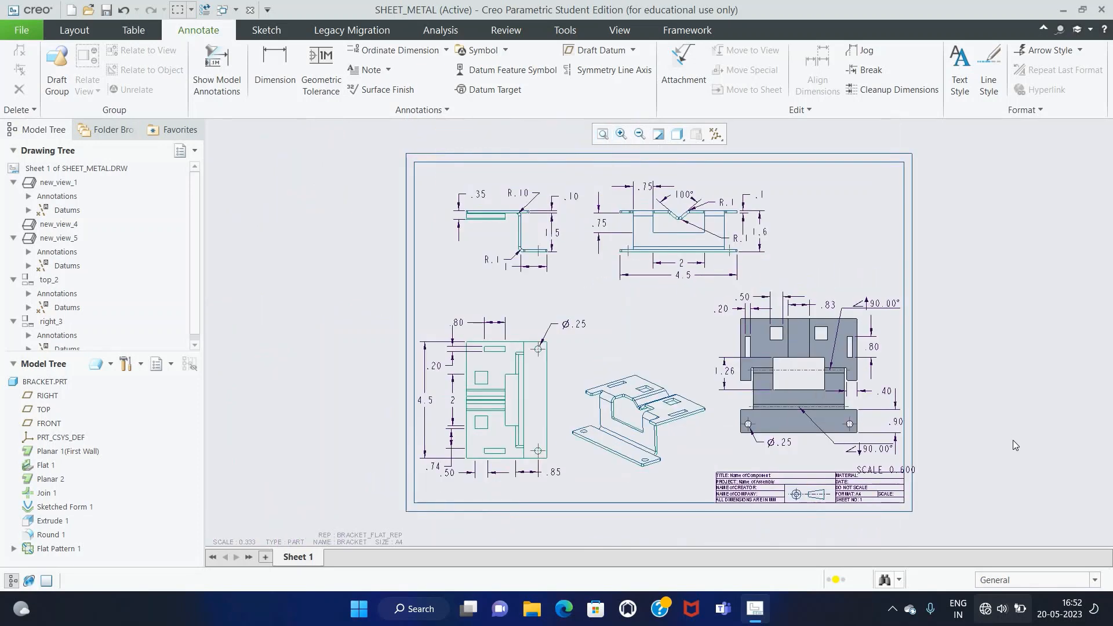
{"action": "left_click", "coordinate": [907, 468]}
{"action": "left_click_drag", "start_coordinate": [907, 468], "coordinate": [829, 453]}
{"action": "left_click", "coordinate": [975, 481]}
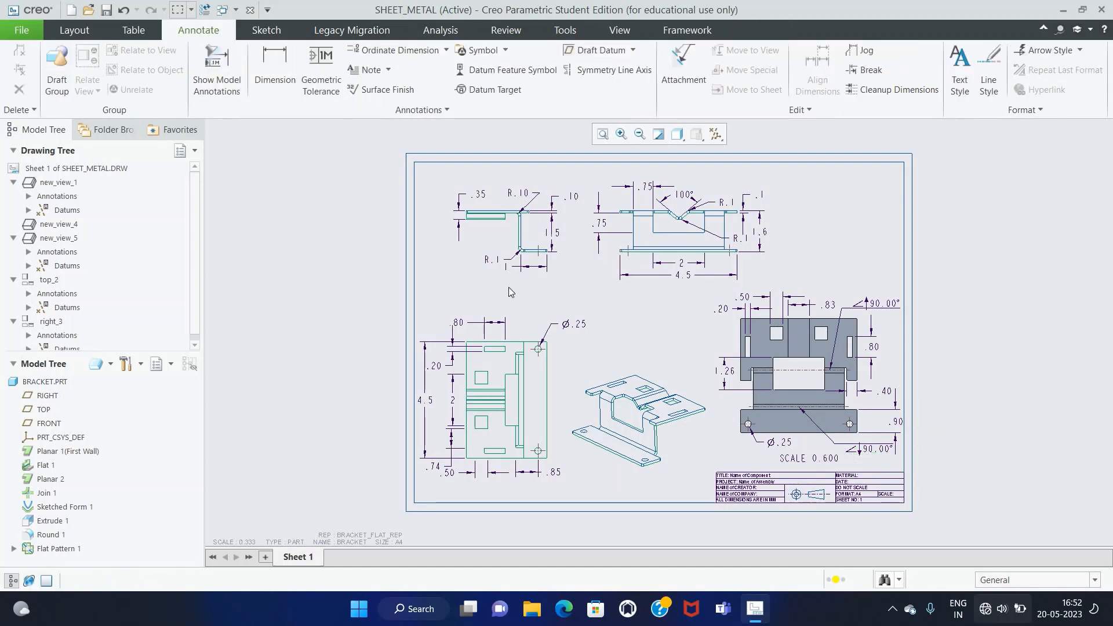
Step: Add an unattached note reading "FRONT VIEW" below the front view
{"action": "left_click", "coordinate": [388, 69]}
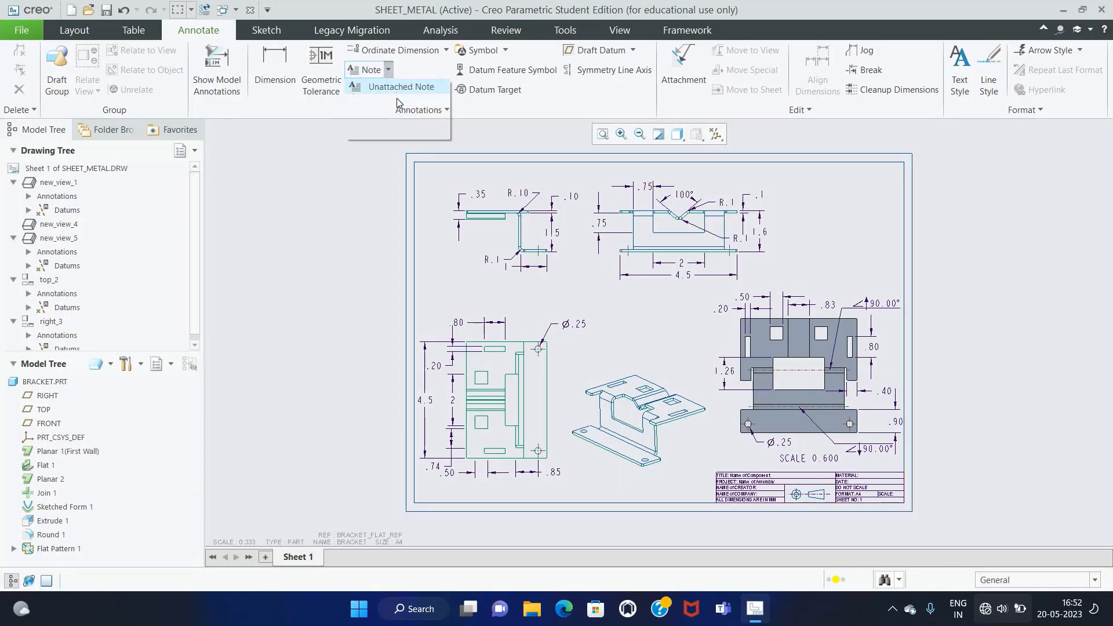
{"action": "left_click", "coordinate": [400, 87]}
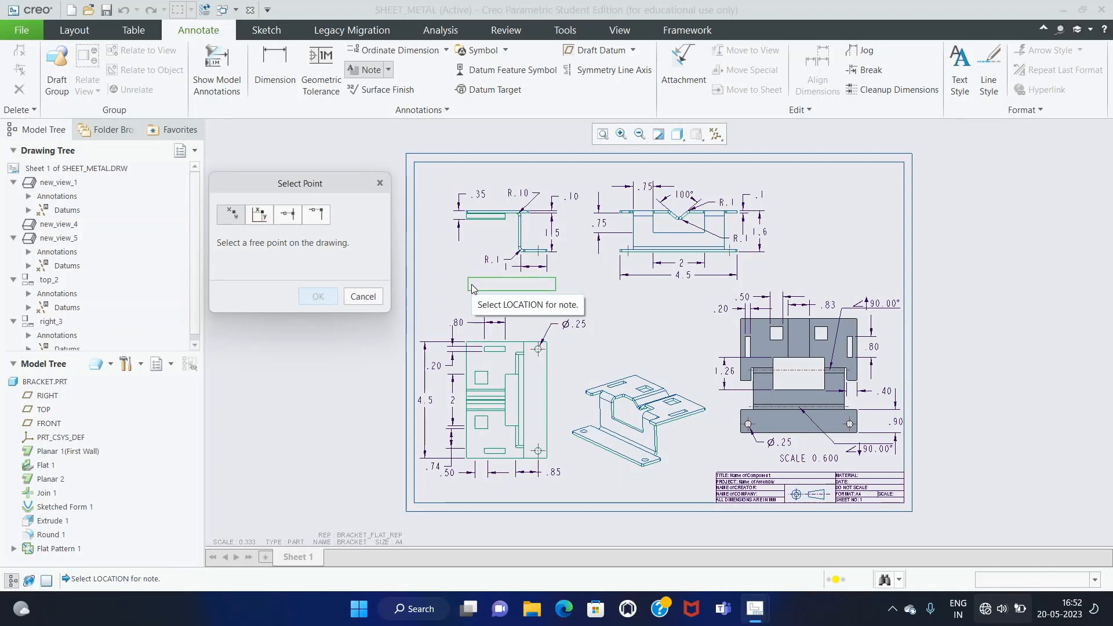
{"action": "left_click", "coordinate": [472, 289]}
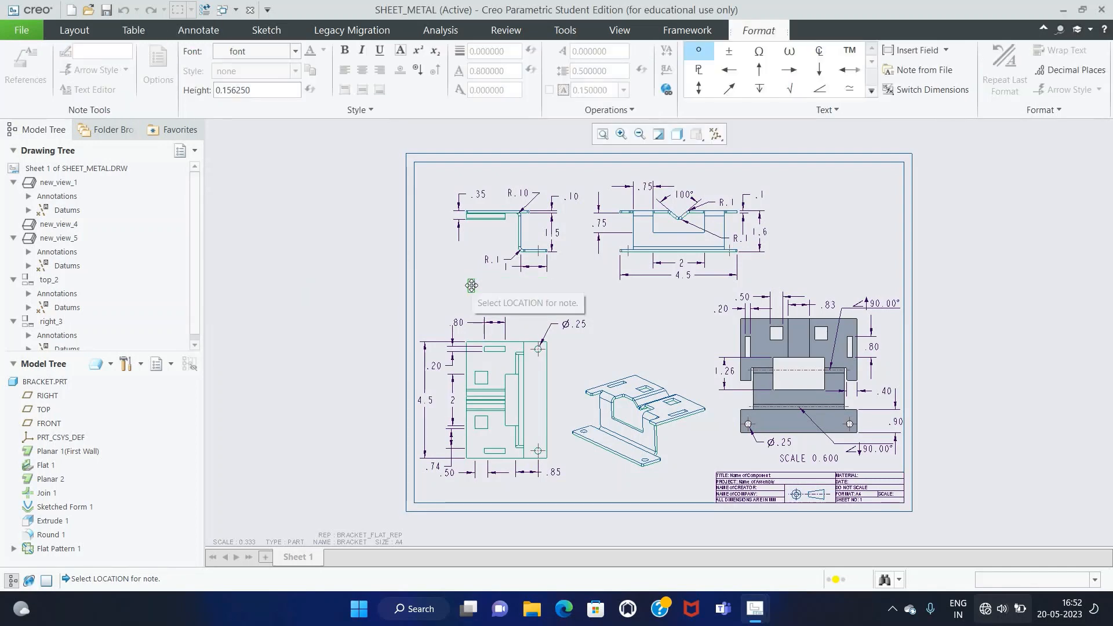
{"action": "type", "text": "FRONT VIEW"}
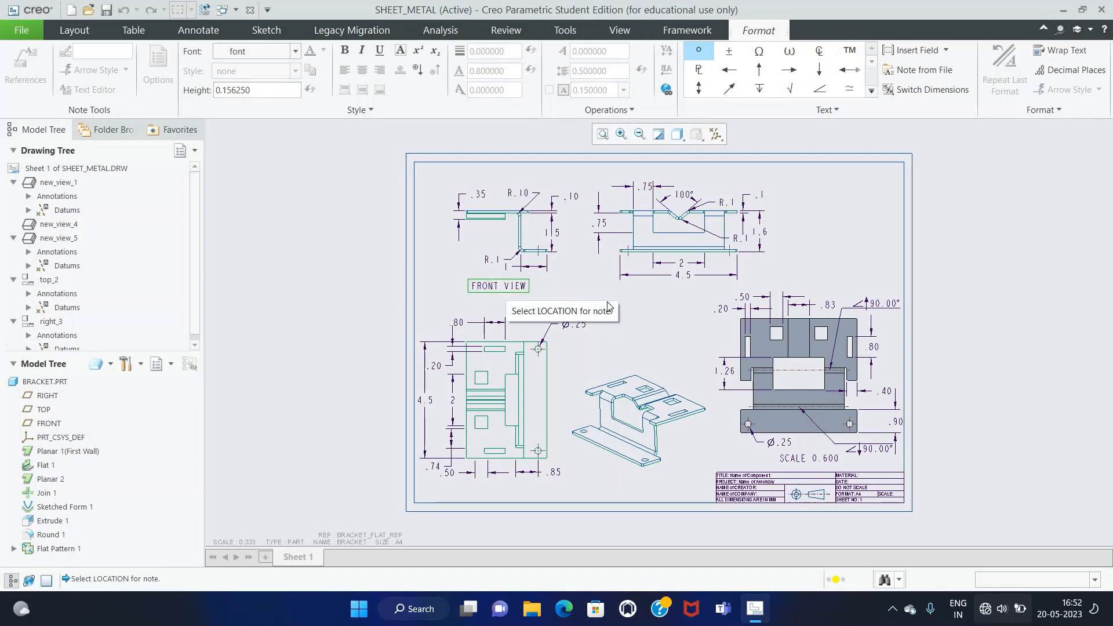
{"action": "left_click", "coordinate": [591, 292]}
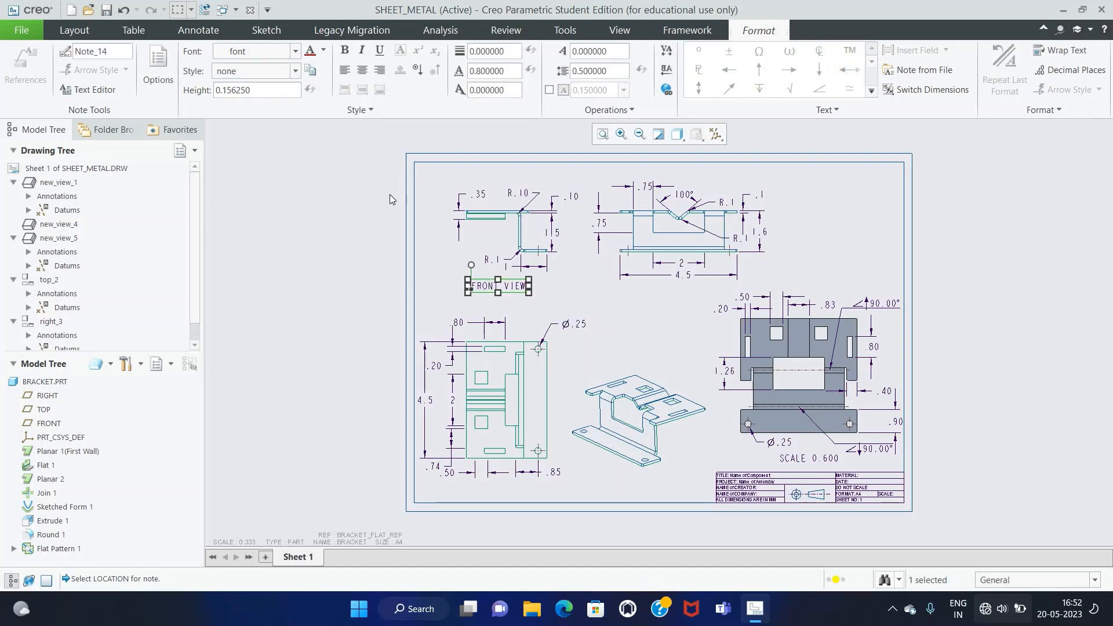
{"action": "left_click", "coordinate": [377, 223]}
Step: Add an unattached note reading "SIDE VIEW" below the side view
{"action": "left_click", "coordinate": [388, 70]}
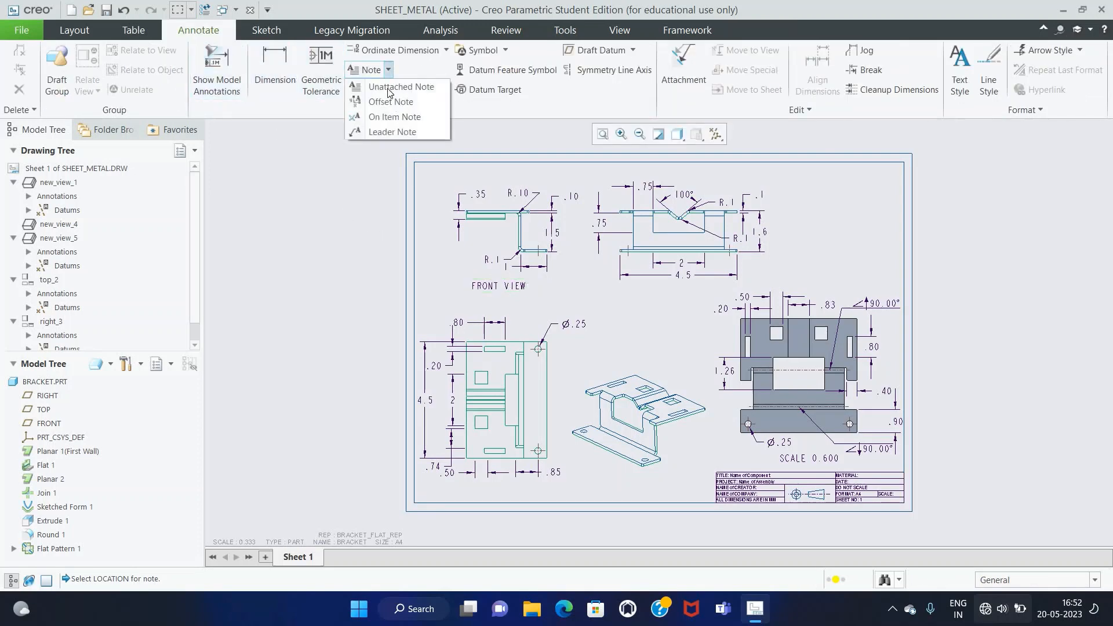
{"action": "left_click", "coordinate": [389, 88]}
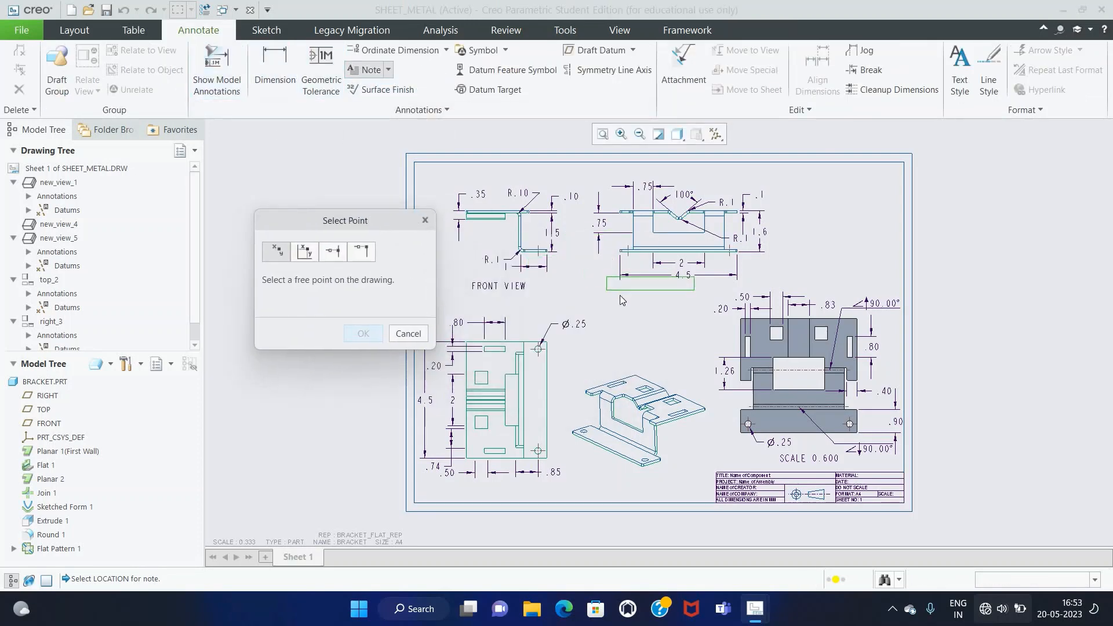
{"action": "left_click", "coordinate": [635, 291]}
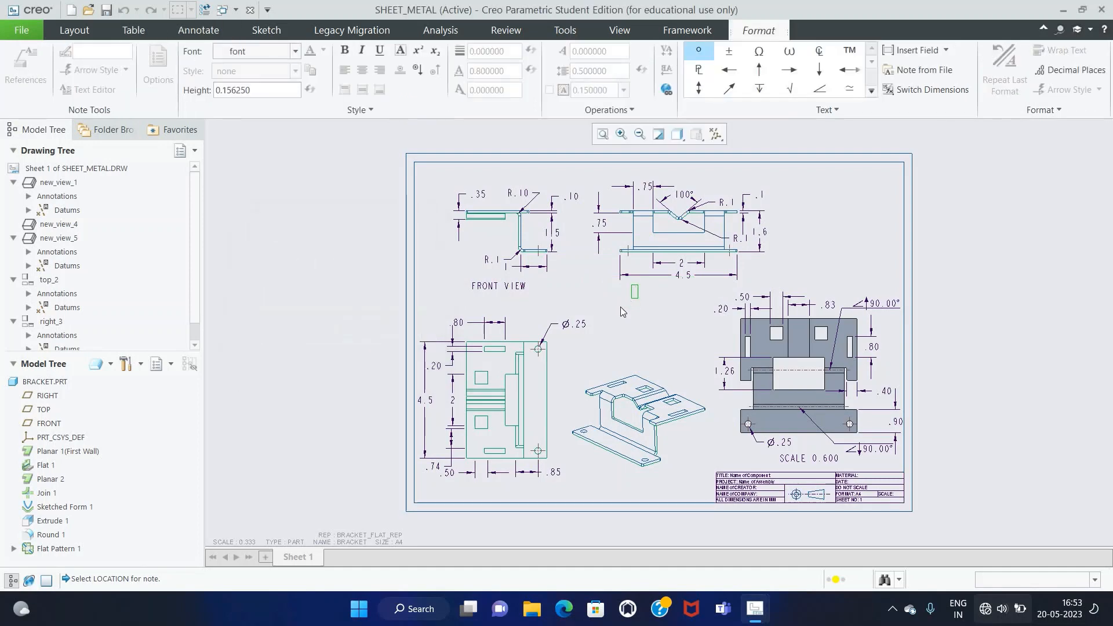
{"action": "type", "text": "SIDE V"}
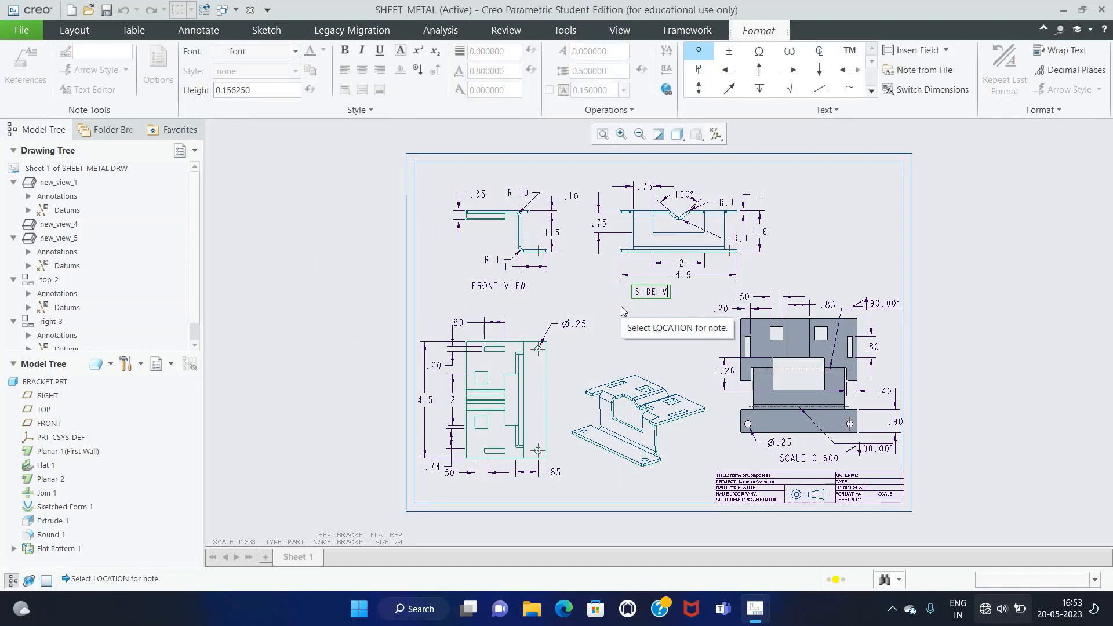
{"action": "type", "text": "IEW"}
{"action": "left_click", "coordinate": [631, 309]}
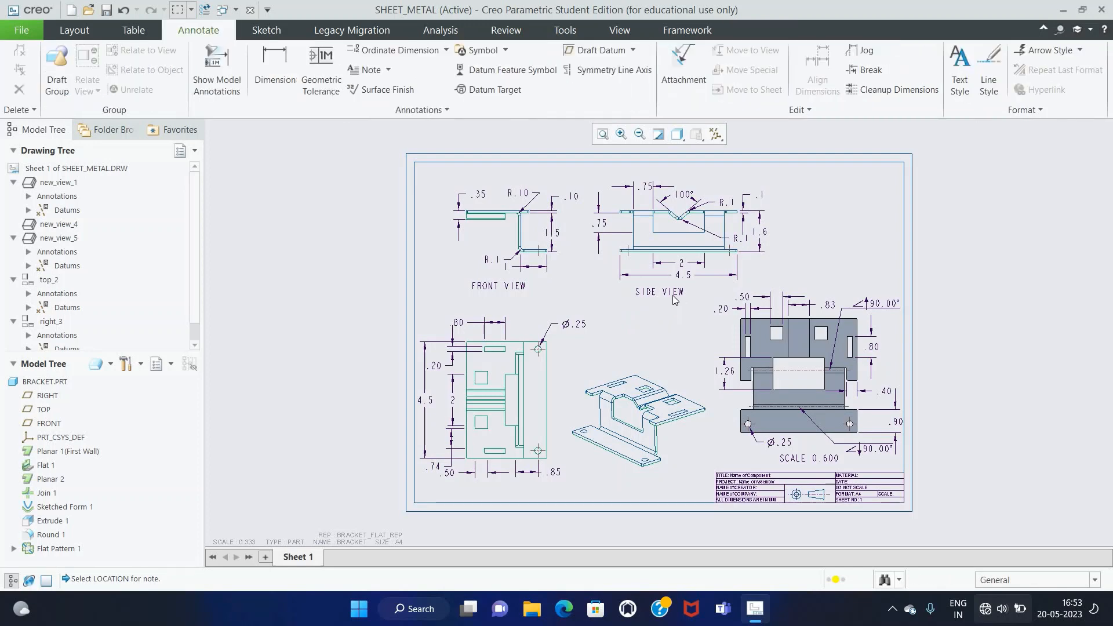
Step: Shift the "SIDE VIEW" and "FRONT VIEW" notes to the right so they sit centred under their views
{"action": "left_click", "coordinate": [669, 299]}
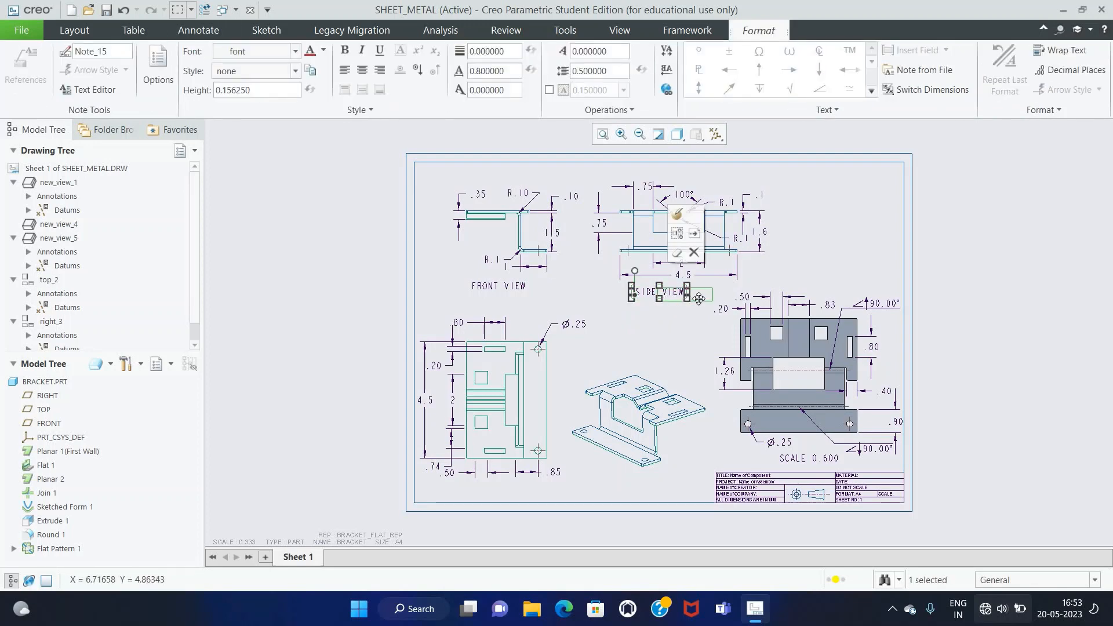
{"action": "left_click_drag", "start_coordinate": [700, 293], "coordinate": [700, 293]}
{"action": "left_click", "coordinate": [689, 309]}
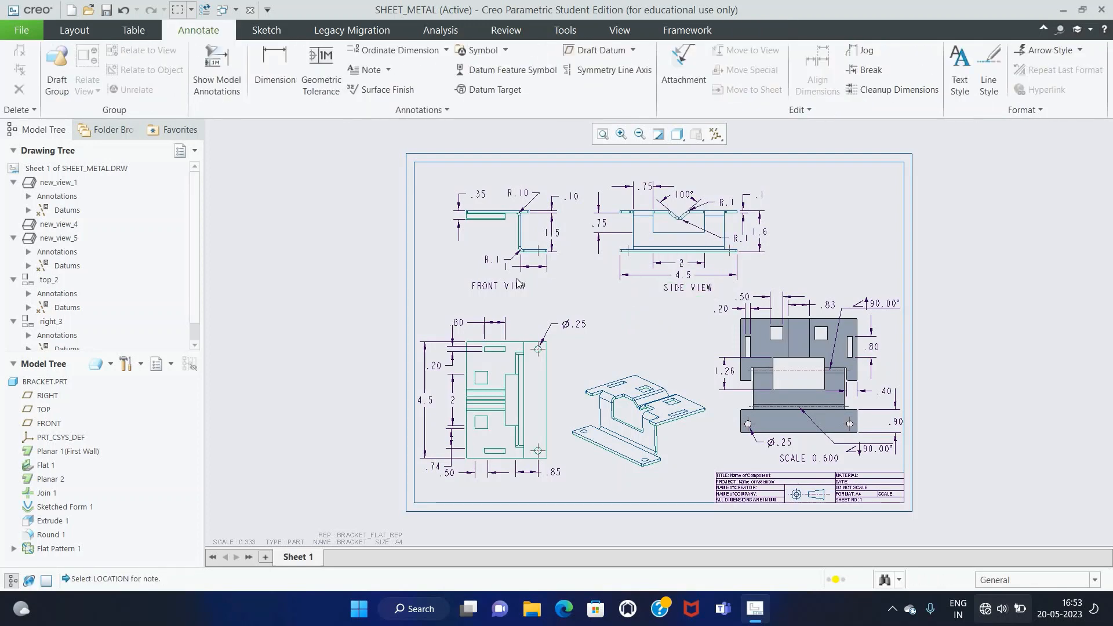
{"action": "left_click", "coordinate": [518, 290]}
{"action": "left_click_drag", "start_coordinate": [522, 292], "coordinate": [540, 292]}
{"action": "left_click", "coordinate": [396, 221]}
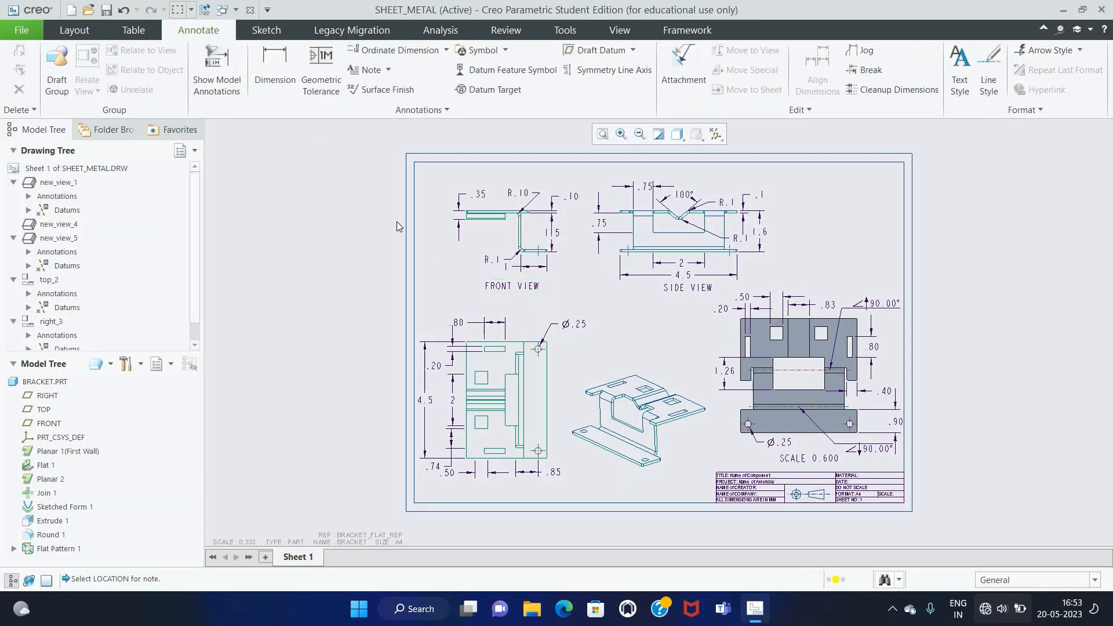
Step: Add an unattached note reading "BOTTOM VIEW" beneath the lower-left projected view
{"action": "left_click", "coordinate": [369, 70]}
{"action": "left_click", "coordinate": [388, 70]}
{"action": "left_click", "coordinate": [392, 87]}
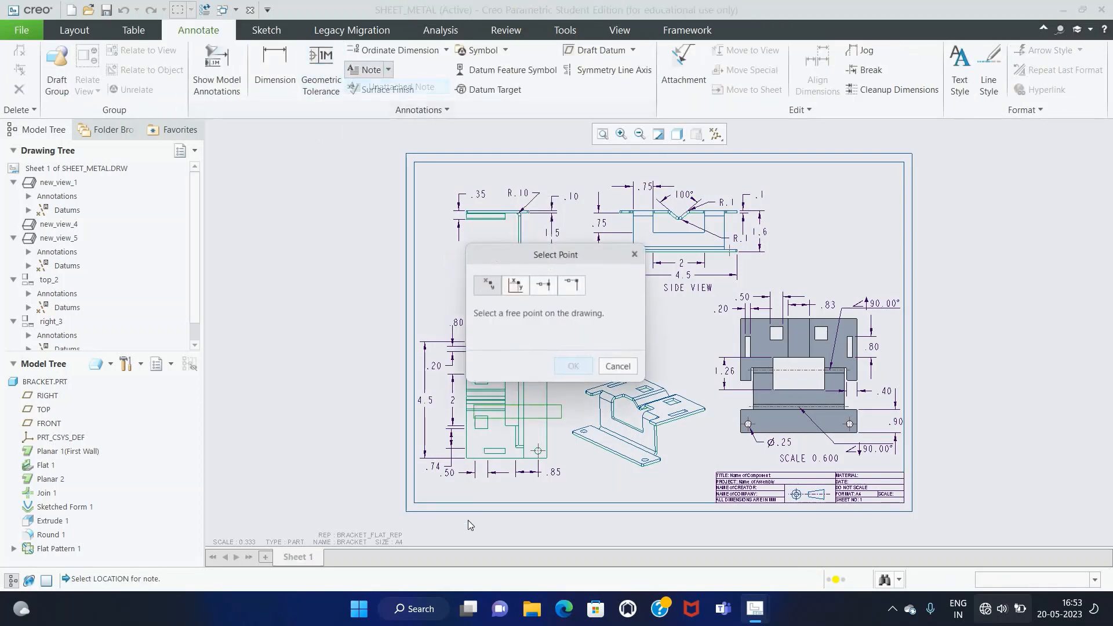
{"action": "left_click", "coordinate": [464, 490]}
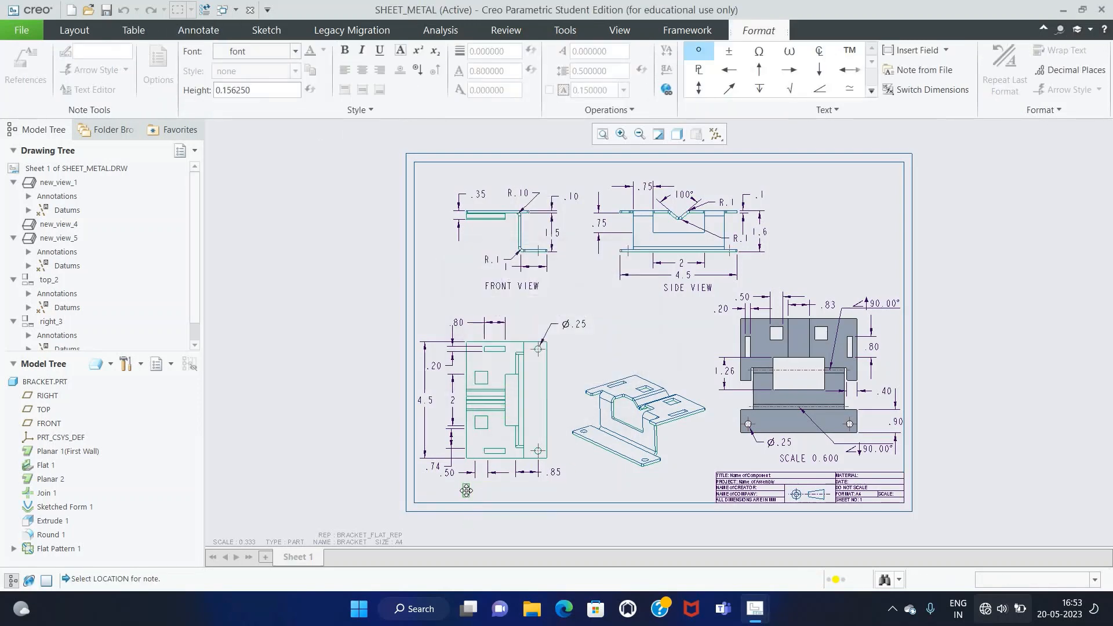
{"action": "type", "text": "BOTTOM VIEW"}
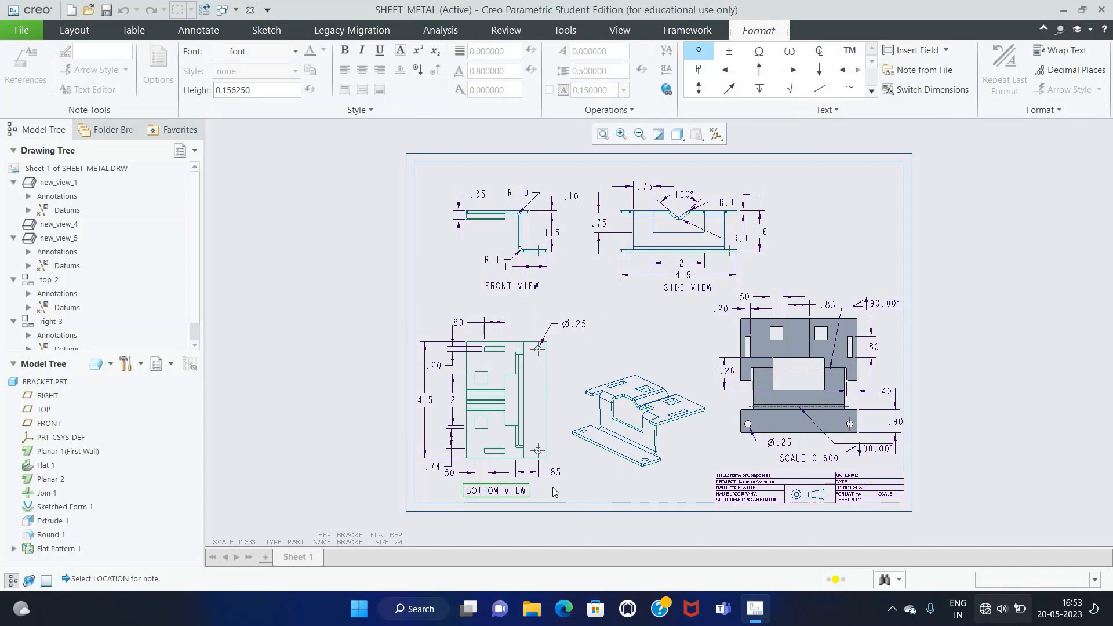
{"action": "left_click", "coordinate": [553, 492]}
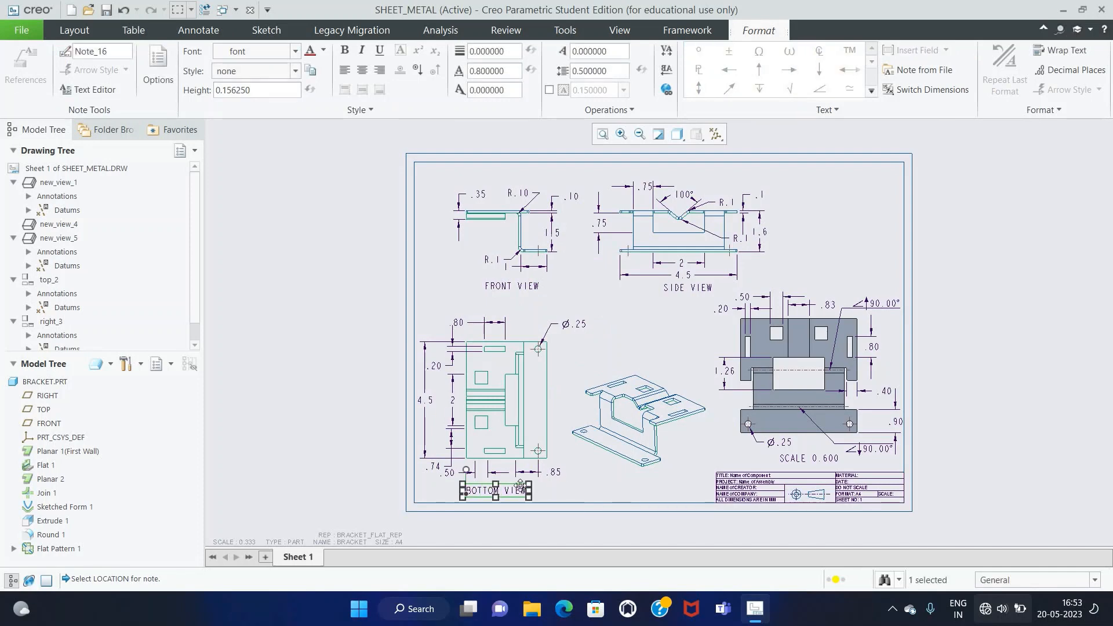
Step: Add an unattached note reading "ISOMETRIC VIEW" below the isometric view
{"action": "left_click", "coordinate": [548, 492]}
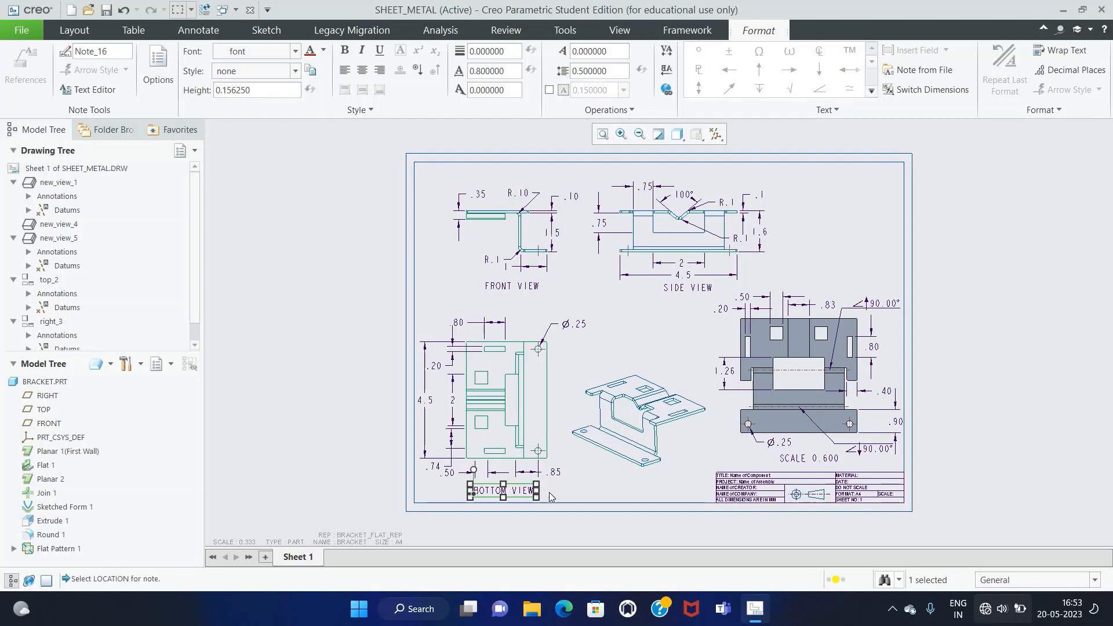
{"action": "left_click", "coordinate": [387, 70]}
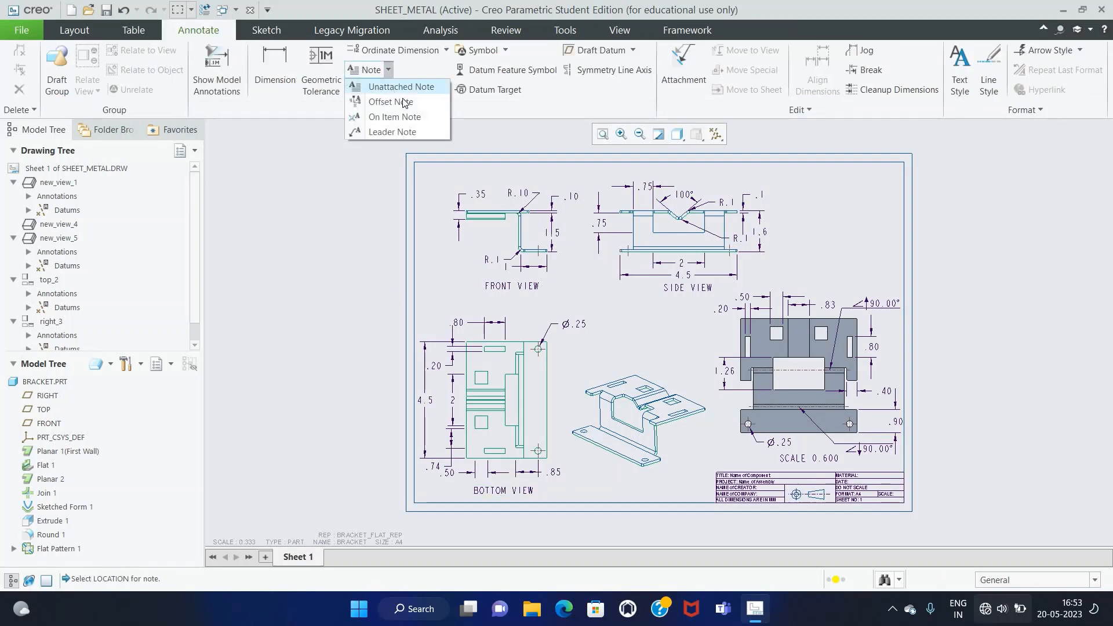
{"action": "left_click", "coordinate": [399, 86]}
{"action": "left_click", "coordinate": [593, 484]}
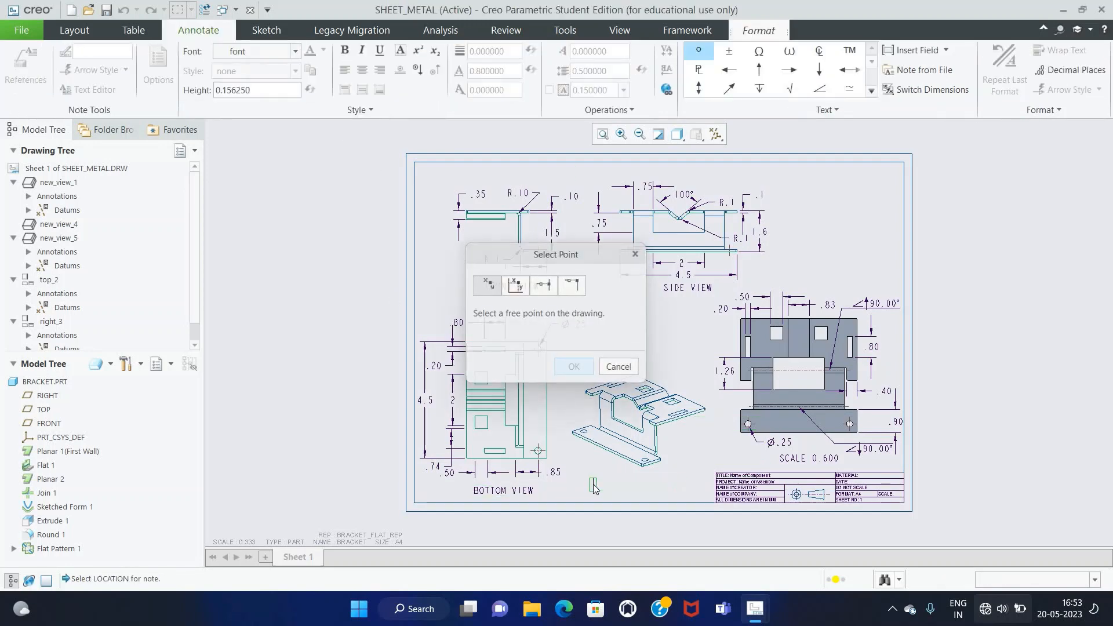
{"action": "type", "text": "ISOM"}
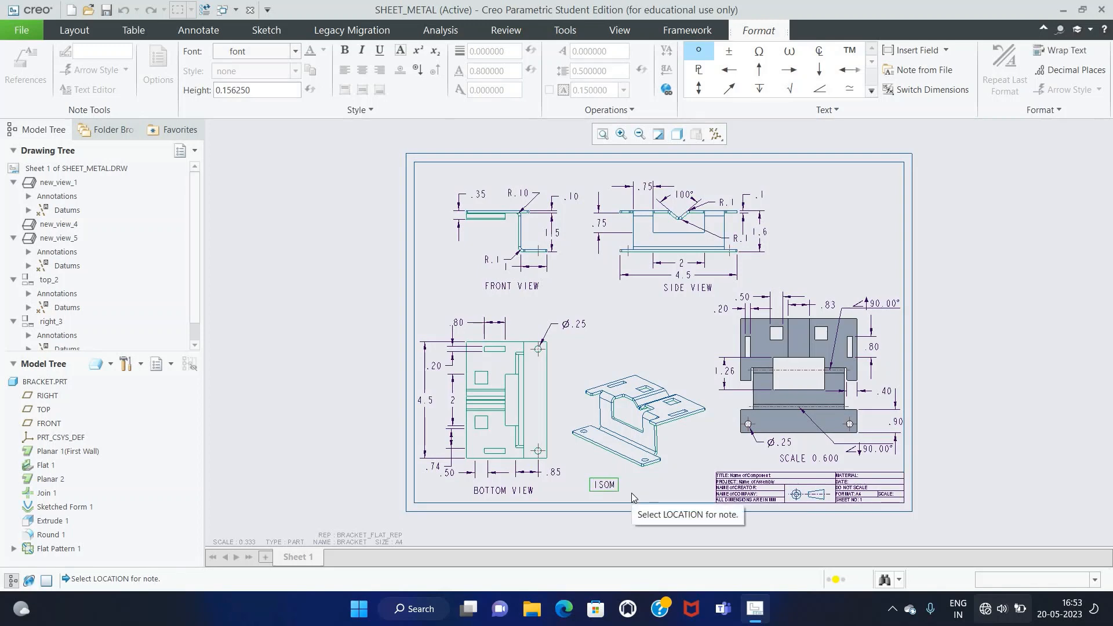
{"action": "type", "text": "ETRIC VI"}
{"action": "type", "text": "EW"}
{"action": "left_click", "coordinate": [690, 481]}
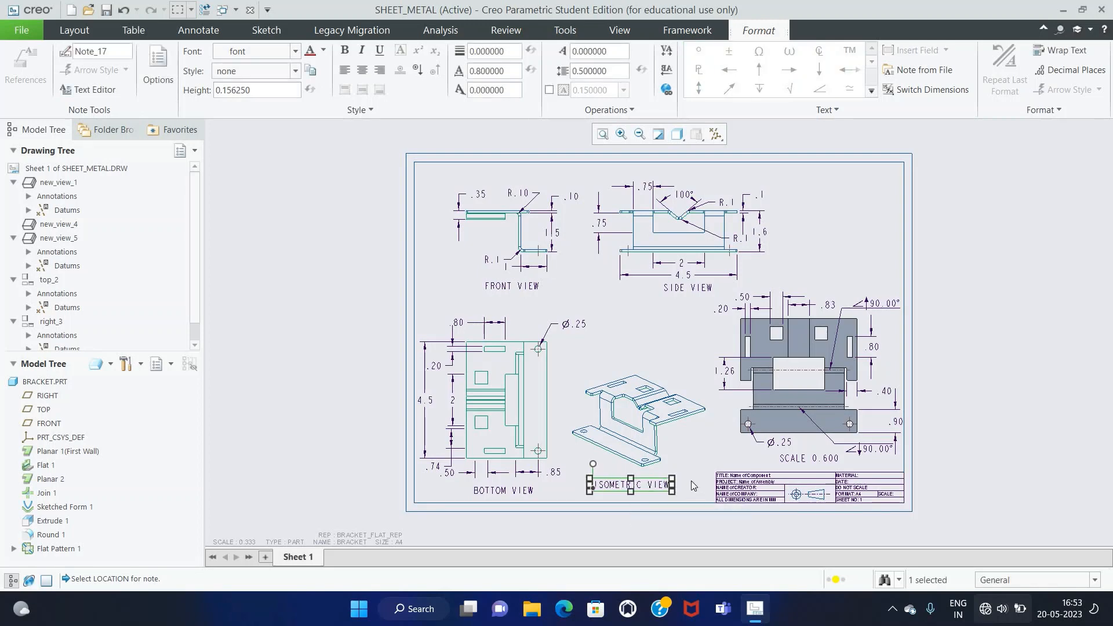
{"action": "left_click", "coordinate": [691, 481]}
Step: Add an unattached note reading "FLAT PATTERN" to the left of the flat pattern's scale note
{"action": "left_click", "coordinate": [389, 70]}
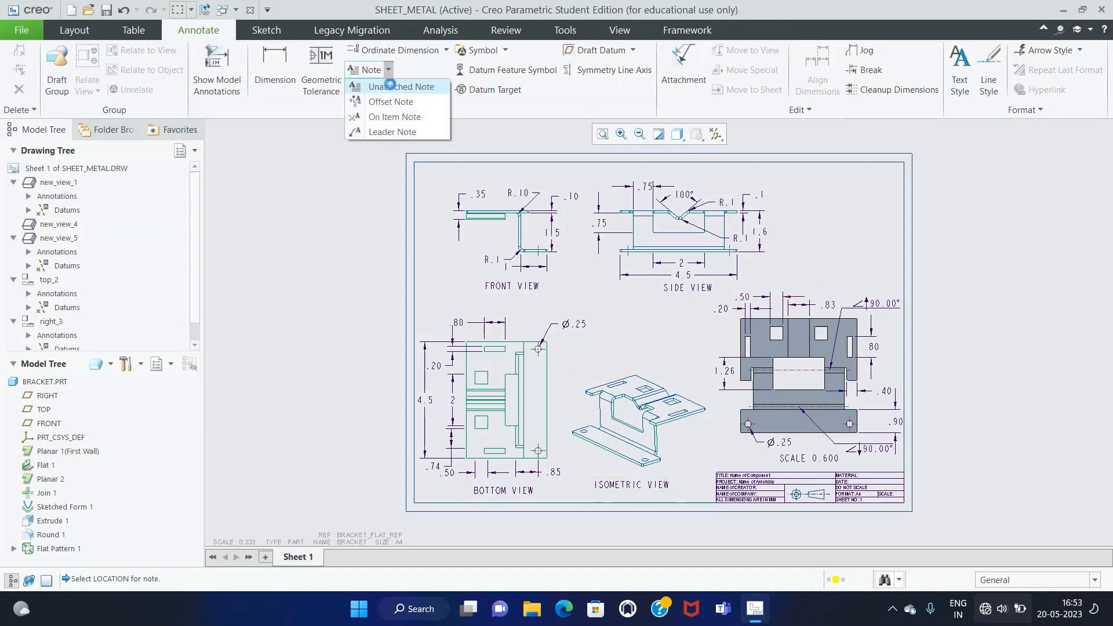
{"action": "left_click", "coordinate": [389, 86]}
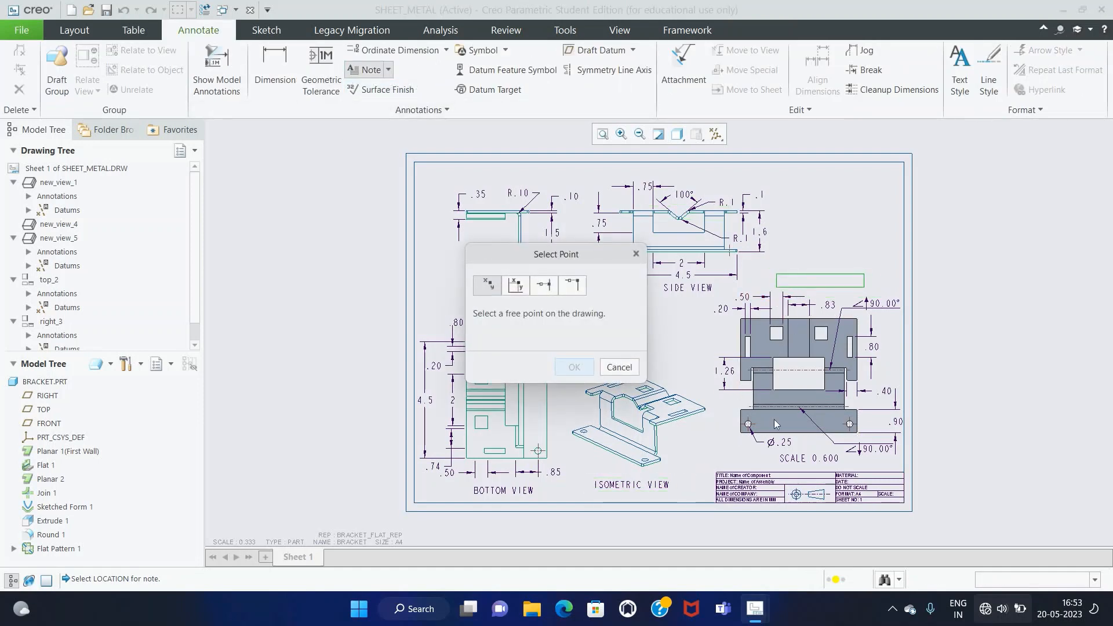
{"action": "left_click", "coordinate": [686, 458]}
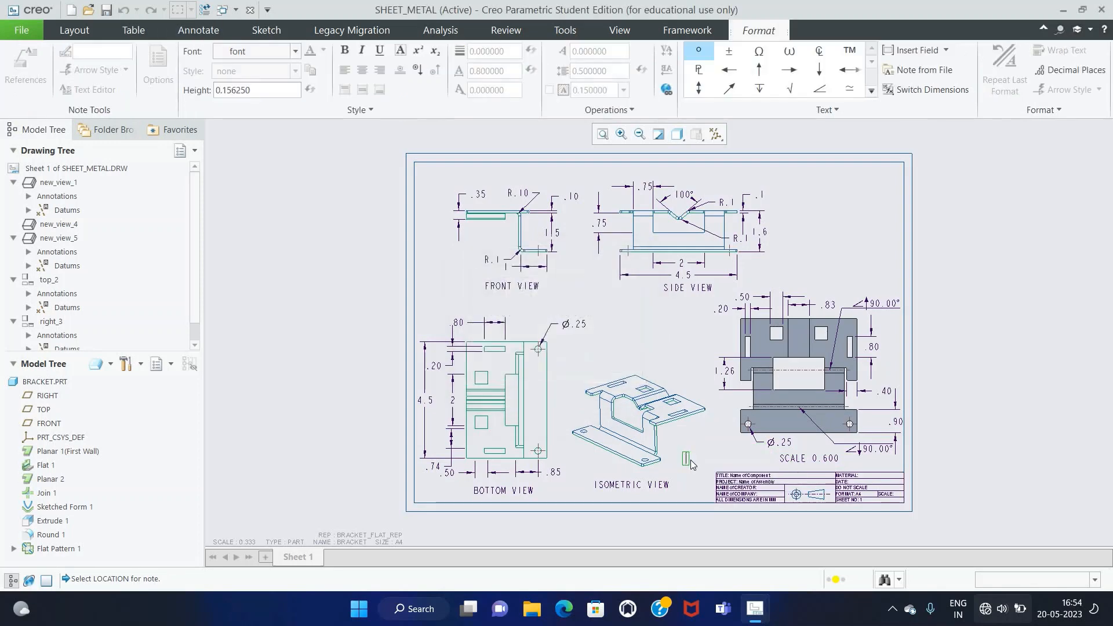
{"action": "type", "text": "FLAT PA"}
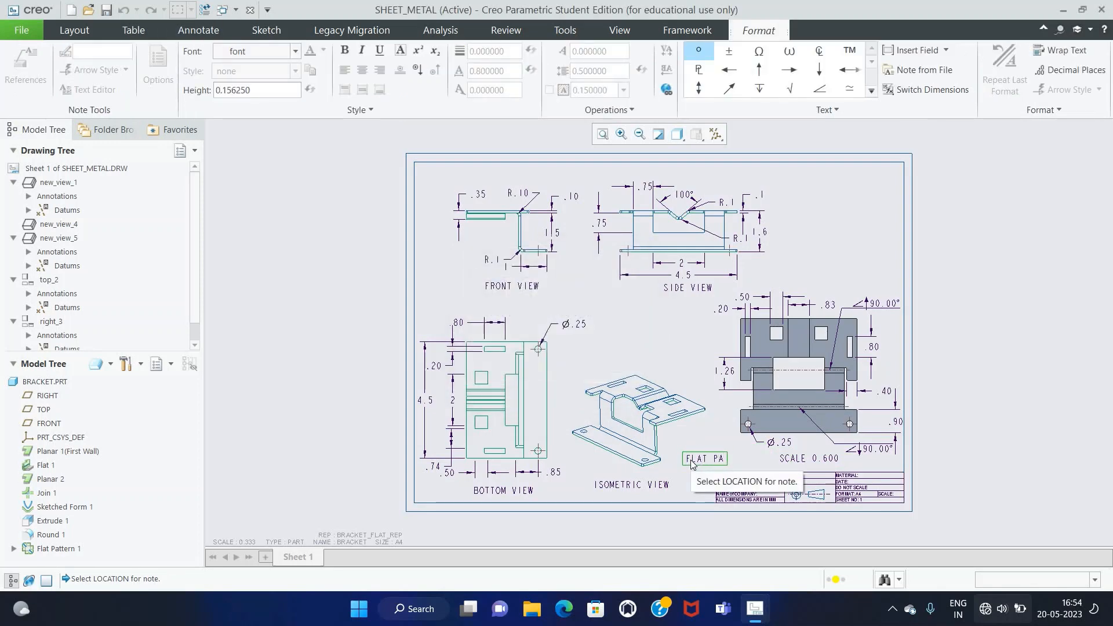
{"action": "type", "text": "TTERN"}
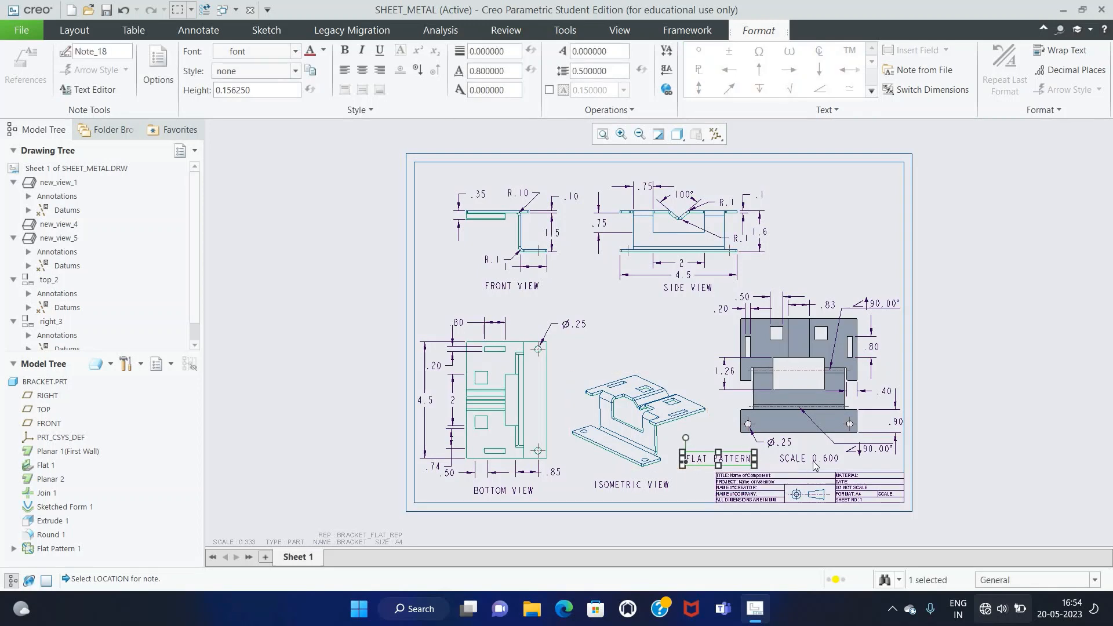
Step: Shift the flat pattern's scale note to the right and move the "FLAT PATTERN" note under the middle of the flat pattern view
{"action": "left_click", "coordinate": [817, 462]}
{"action": "left_click_drag", "start_coordinate": [818, 464], "coordinate": [879, 467]}
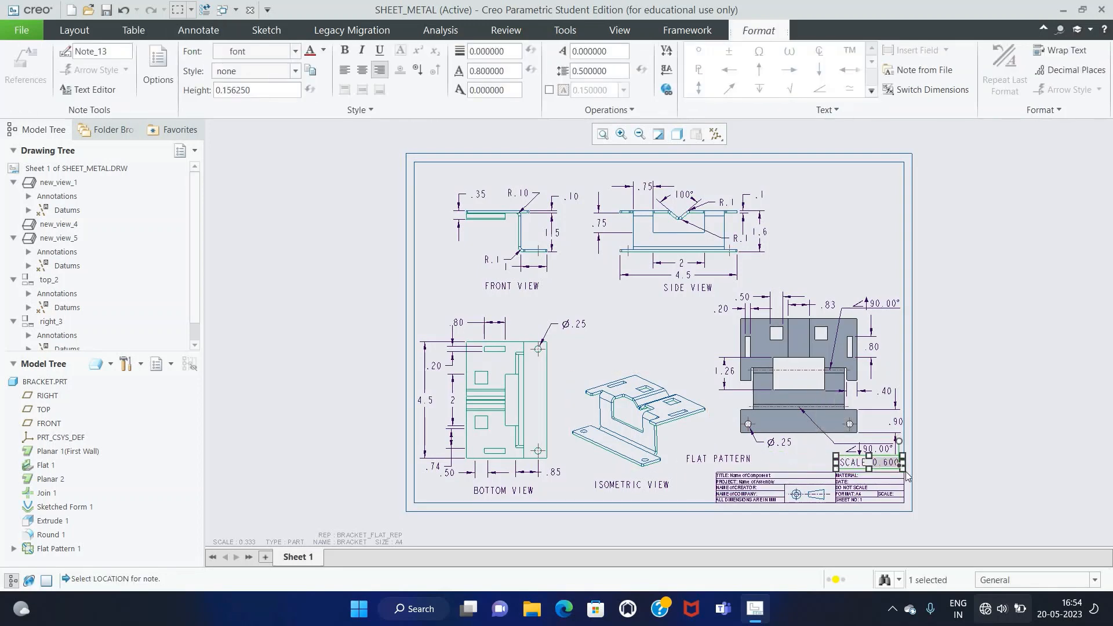
{"action": "left_click", "coordinate": [738, 461]}
{"action": "left_click_drag", "start_coordinate": [738, 464], "coordinate": [808, 462]}
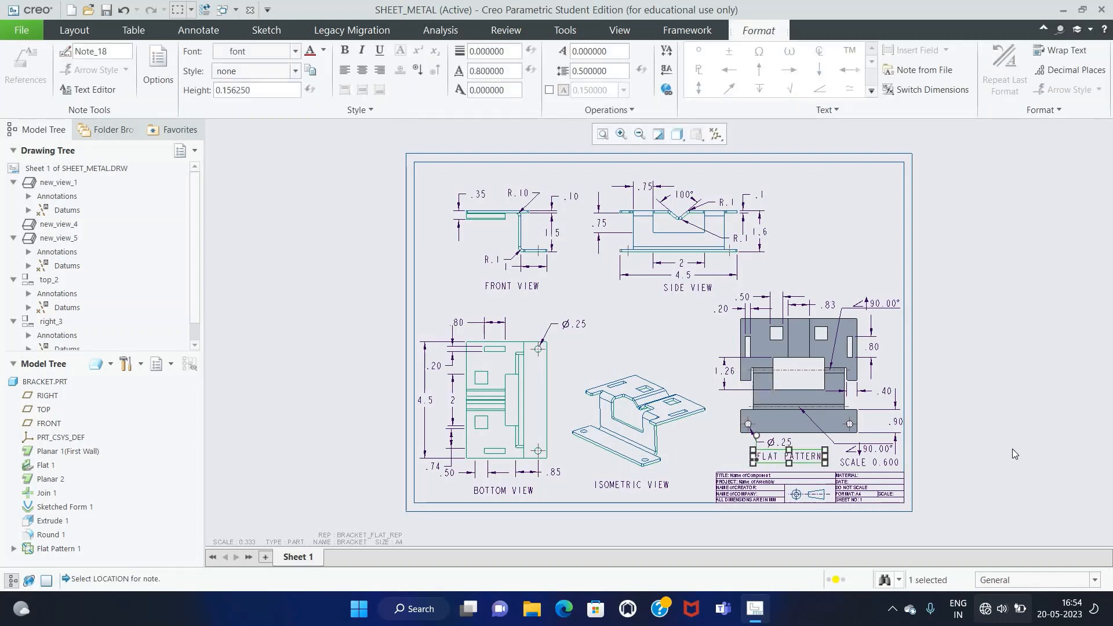
Step: Save a copy of the drawing in the Sheet Metal folder as a Drawing (*.drw) file named BRACKET
{"action": "left_click", "coordinate": [22, 29]}
{"action": "left_click", "coordinate": [57, 145]}
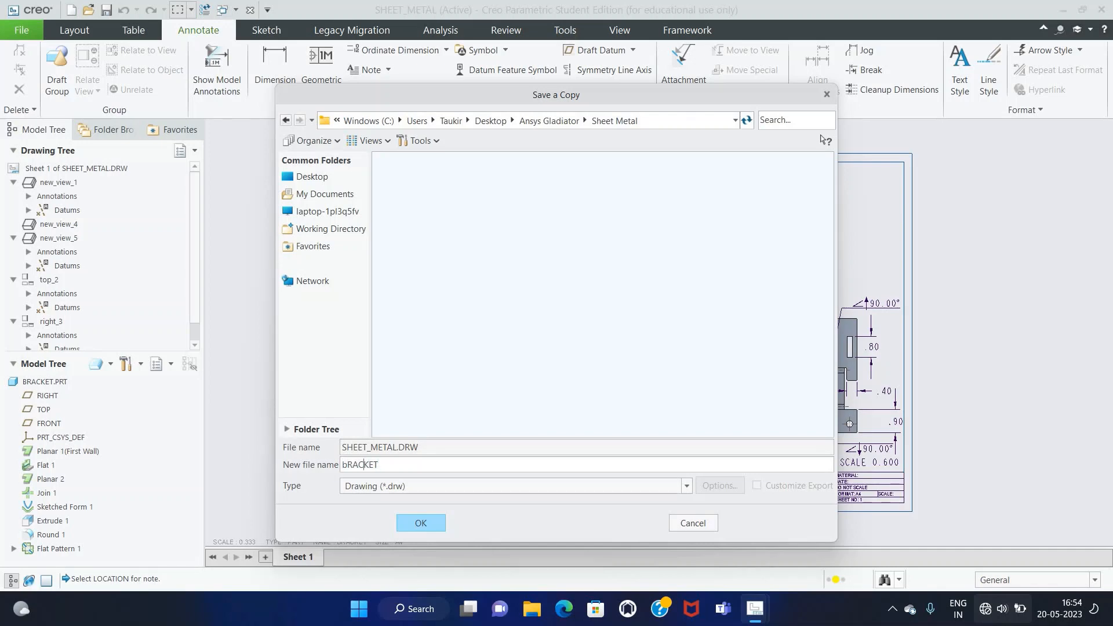
{"action": "key", "text": "BackSpace"}
{"action": "type", "text": "B"}
{"action": "left_click", "coordinate": [415, 524]}
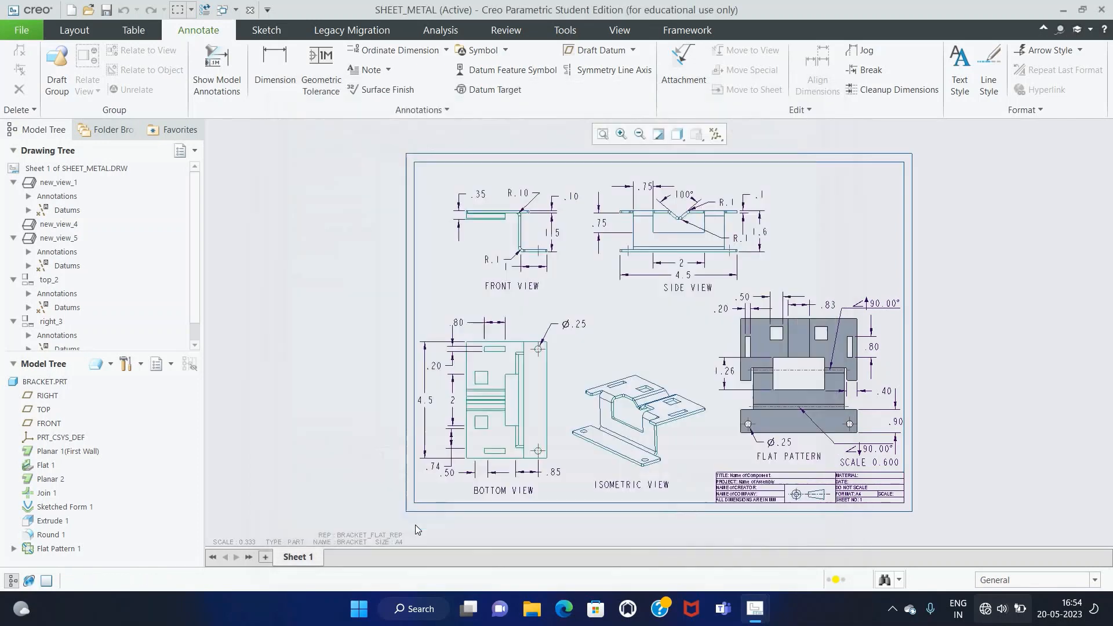
Step: Save another copy of the drawing as a PDF named BRACKET, proceeding to the PDF export settings
{"action": "left_click", "coordinate": [34, 33]}
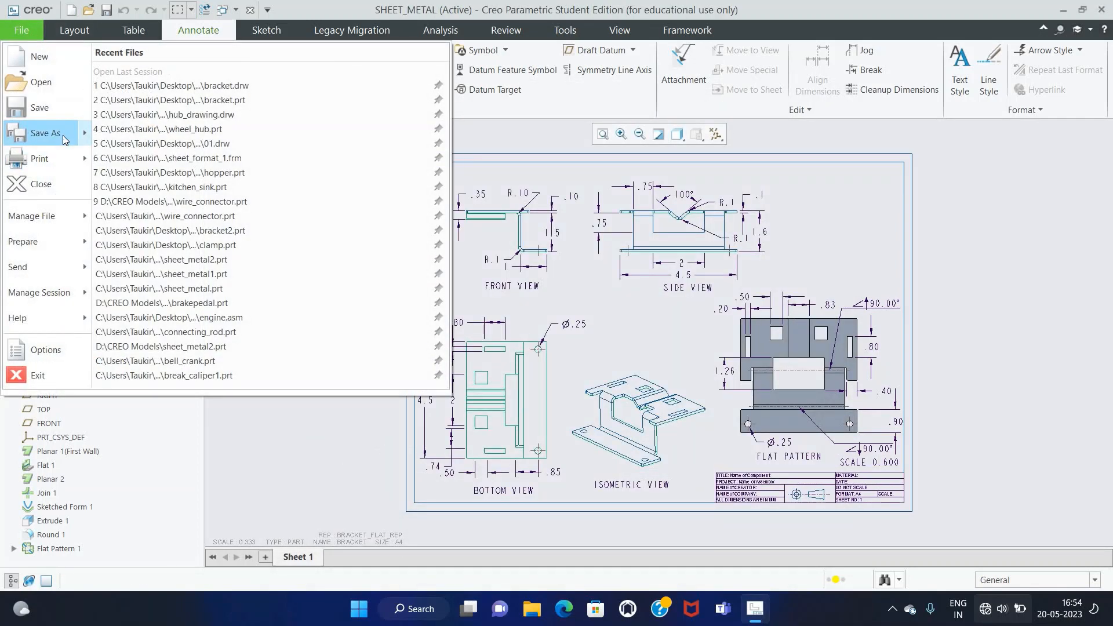
{"action": "mouse_move", "coordinate": [63, 137]}
{"action": "left_click", "coordinate": [142, 75]}
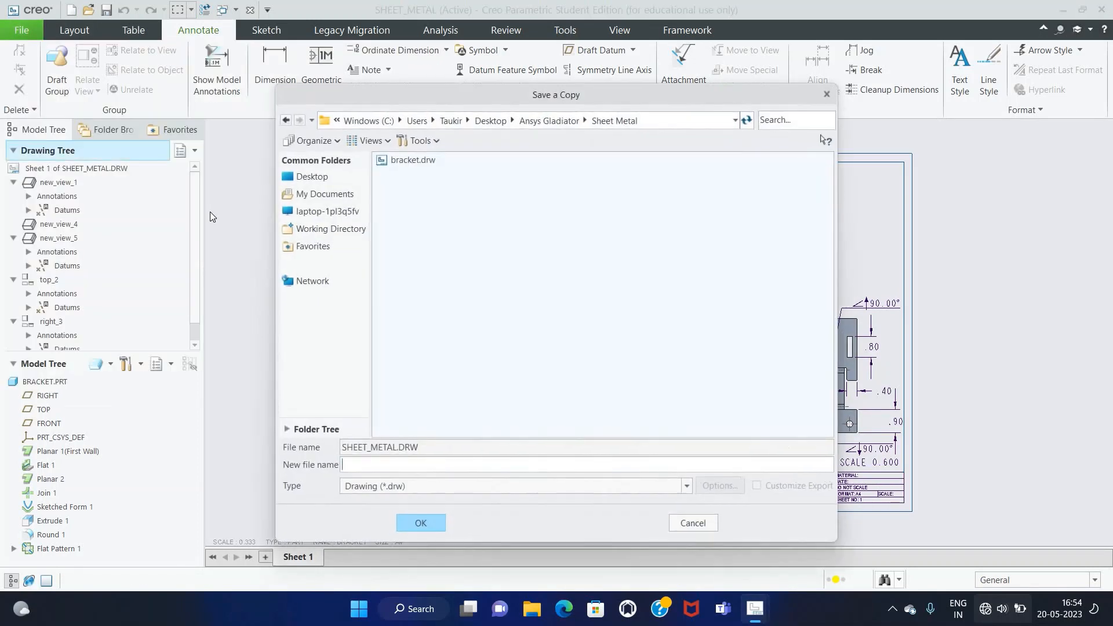
{"action": "left_click", "coordinate": [421, 487]}
{"action": "left_click", "coordinate": [371, 394]}
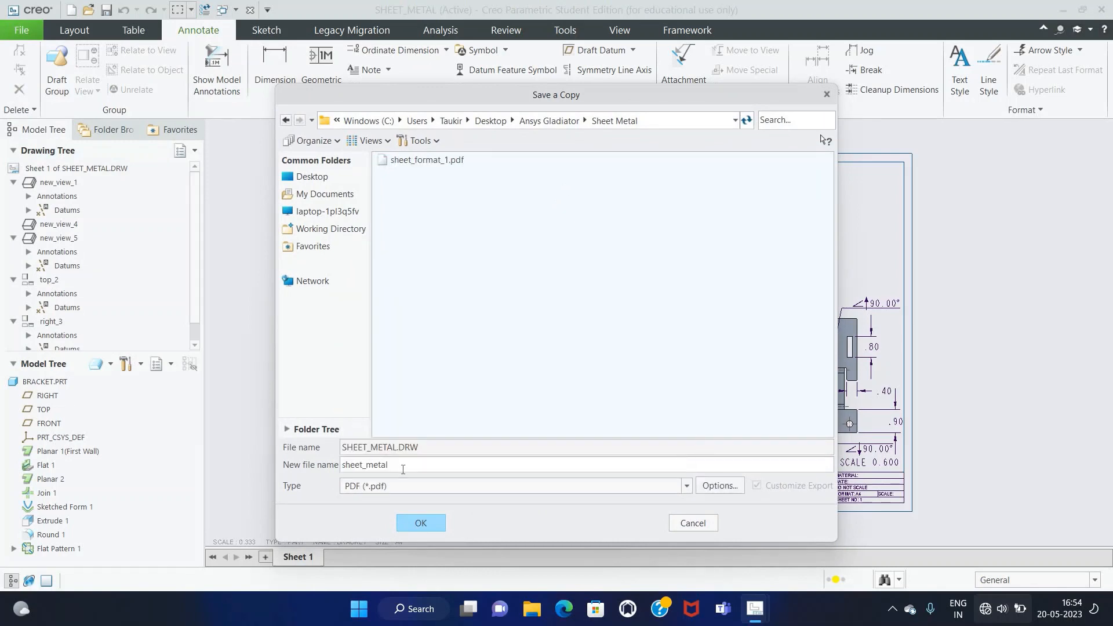
{"action": "double_click", "coordinate": [403, 469]}
{"action": "type", "text": "bR"}
{"action": "left_click", "coordinate": [441, 528]}
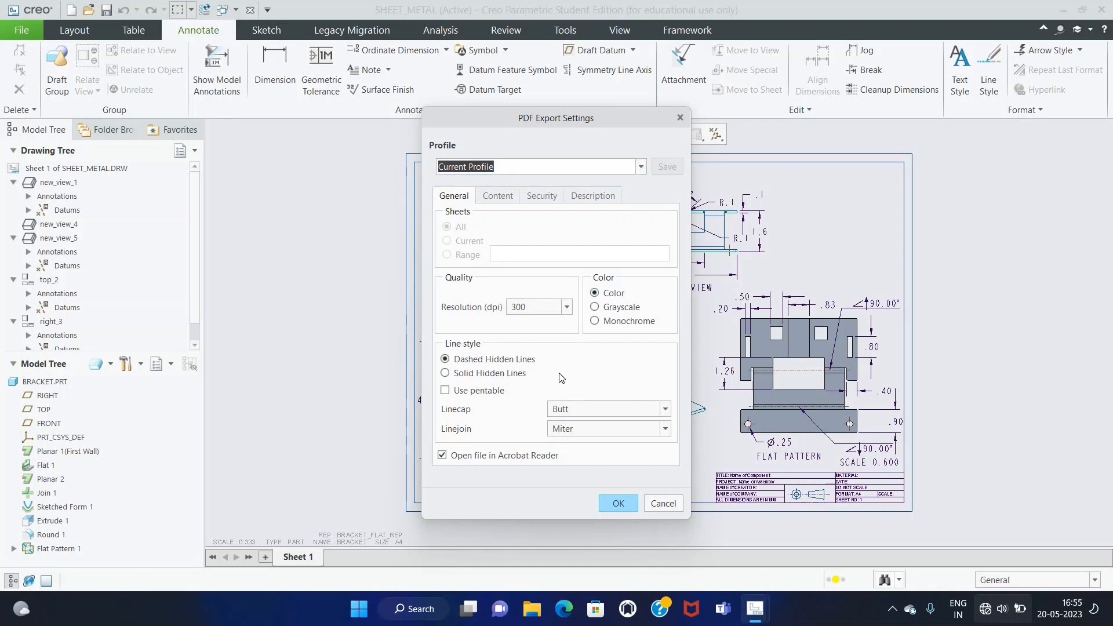
Step: Export the PDF with solid hidden lines at 600 dpi, and close the PDF viewer to return to the drawing
{"action": "left_click", "coordinate": [516, 375]}
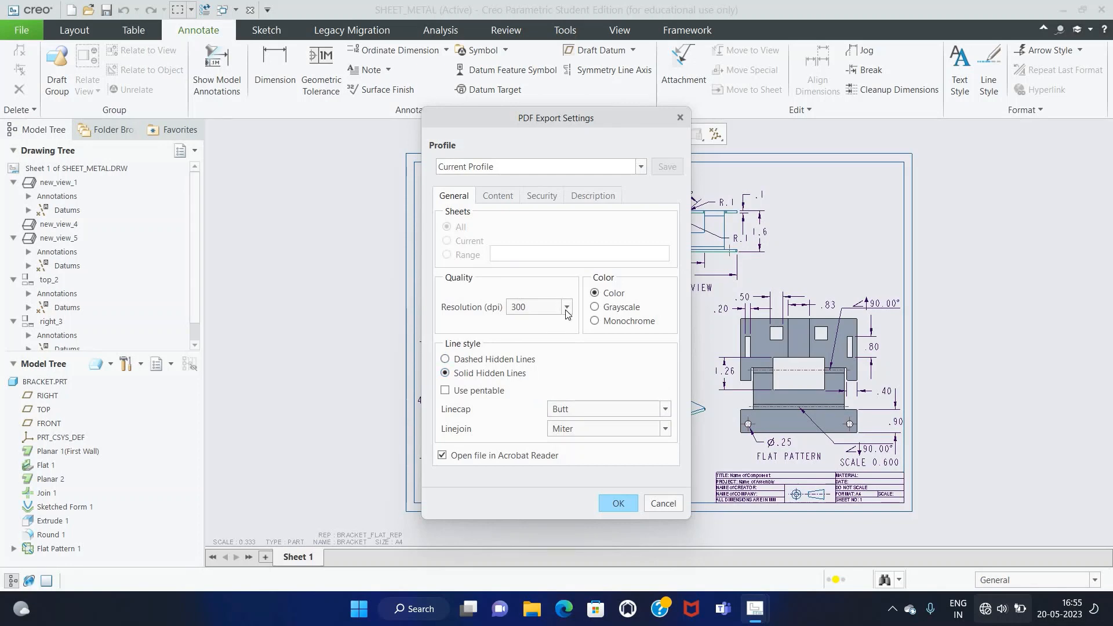
{"action": "left_click", "coordinate": [567, 307]}
{"action": "left_click", "coordinate": [537, 384]}
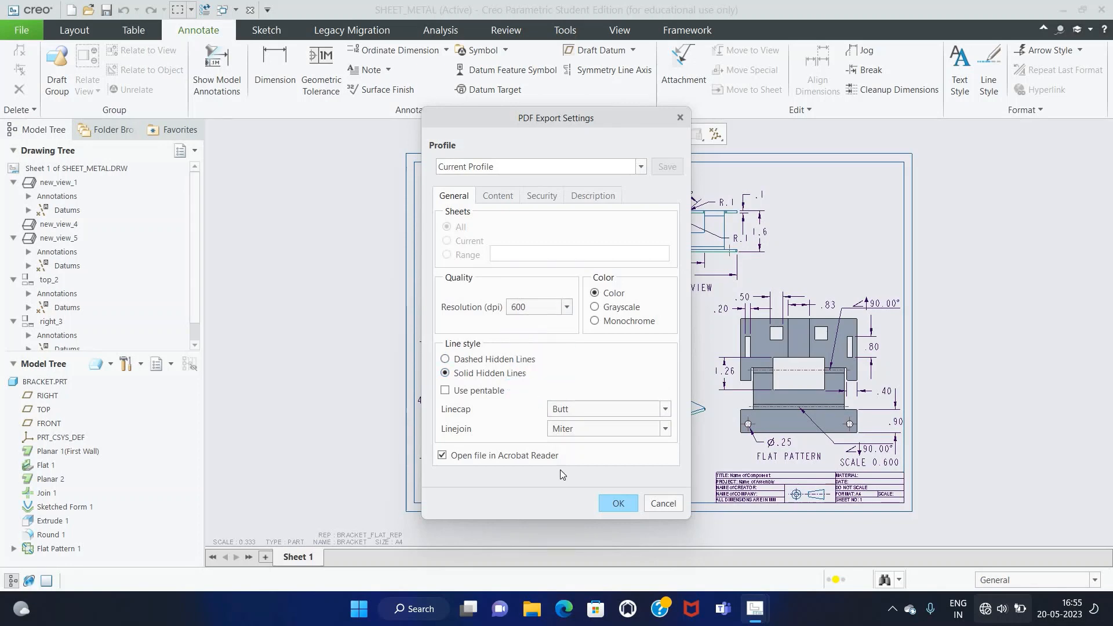
{"action": "left_click", "coordinate": [616, 503]}
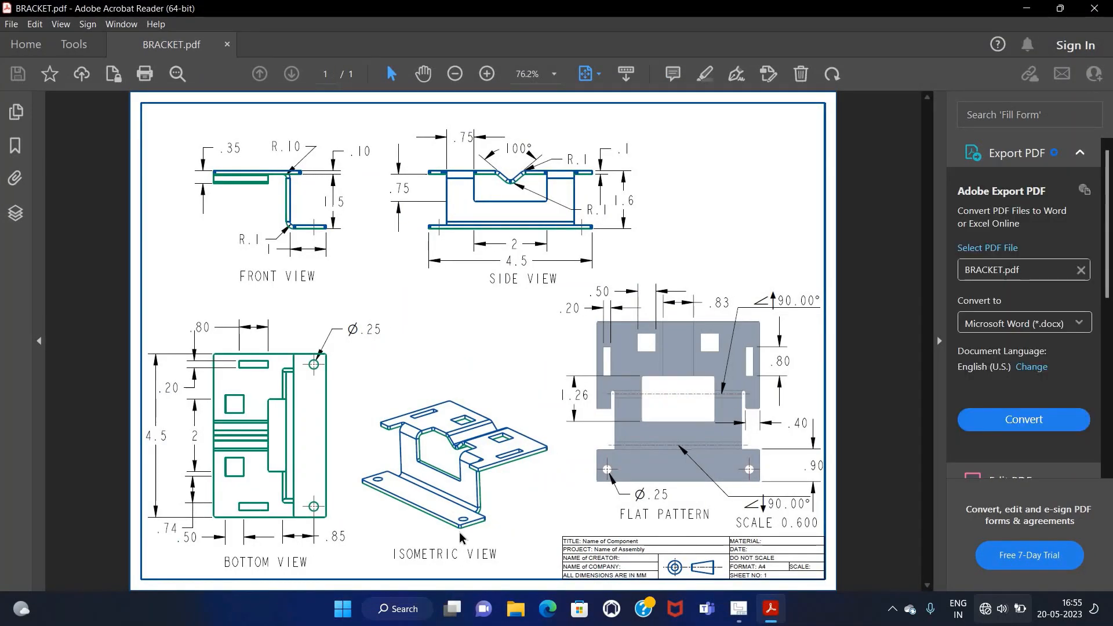
{"action": "left_click", "coordinate": [1094, 8]}
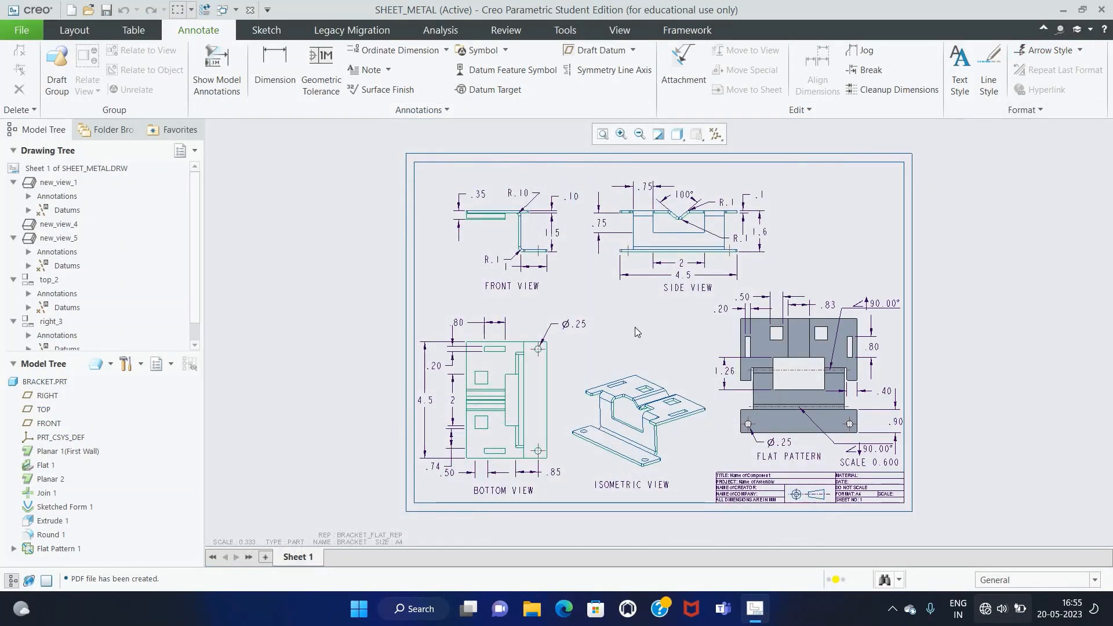